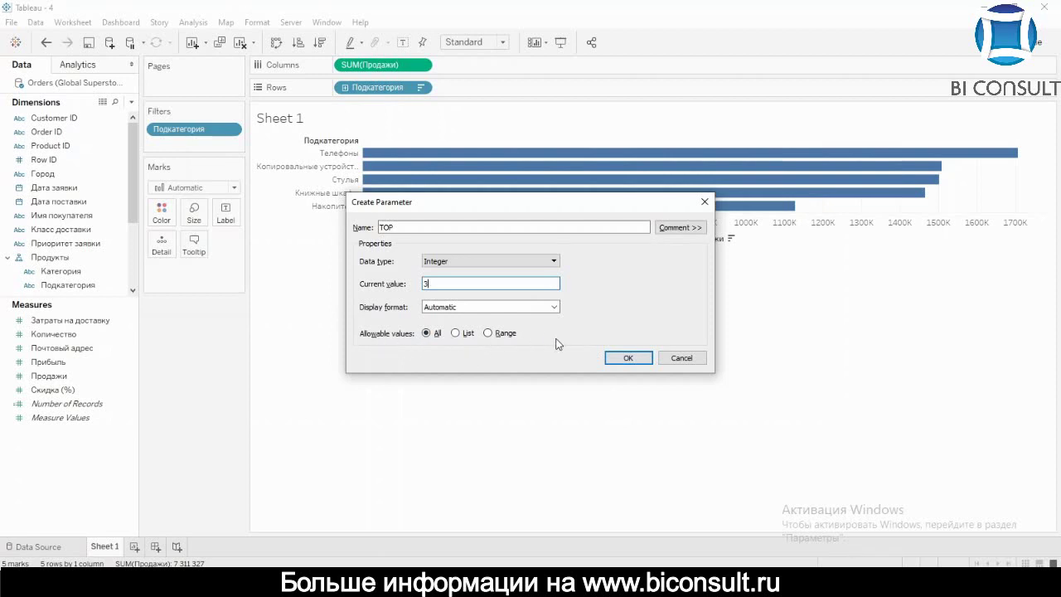
# Create the integer parameter TOP with current value 3 and use it as the top count in the Подкатегория filter.
pyautogui.click(627, 358)
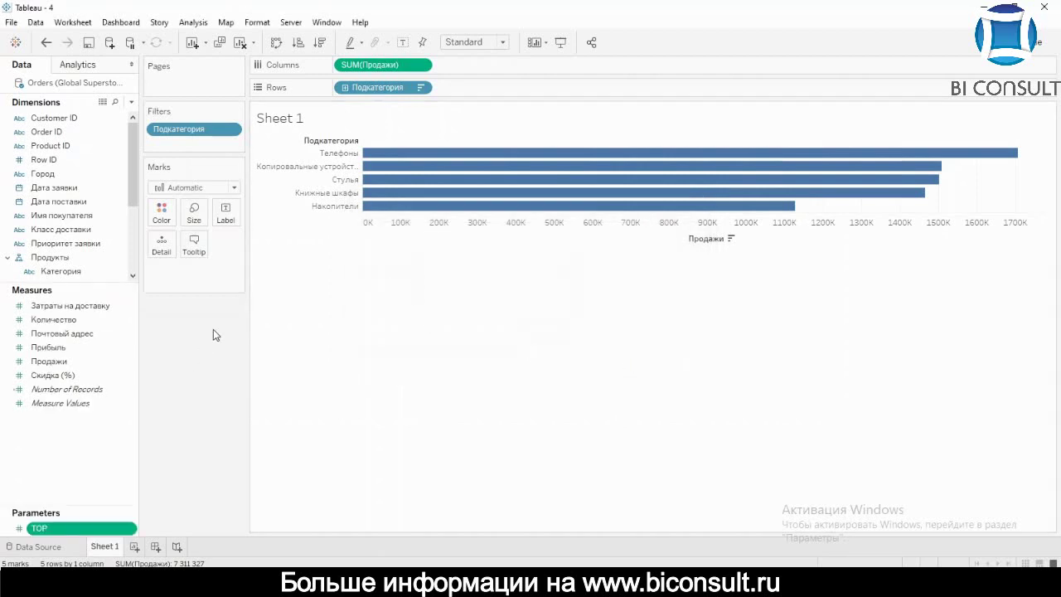
pyautogui.click(230, 130)
pyautogui.click(229, 146)
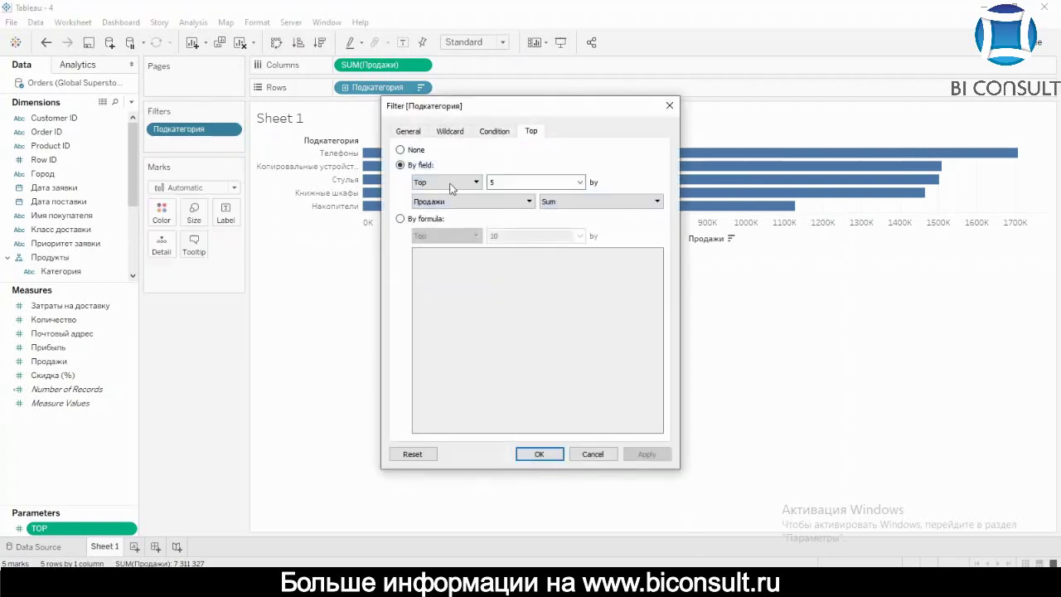
pyautogui.click(578, 183)
pyautogui.click(531, 211)
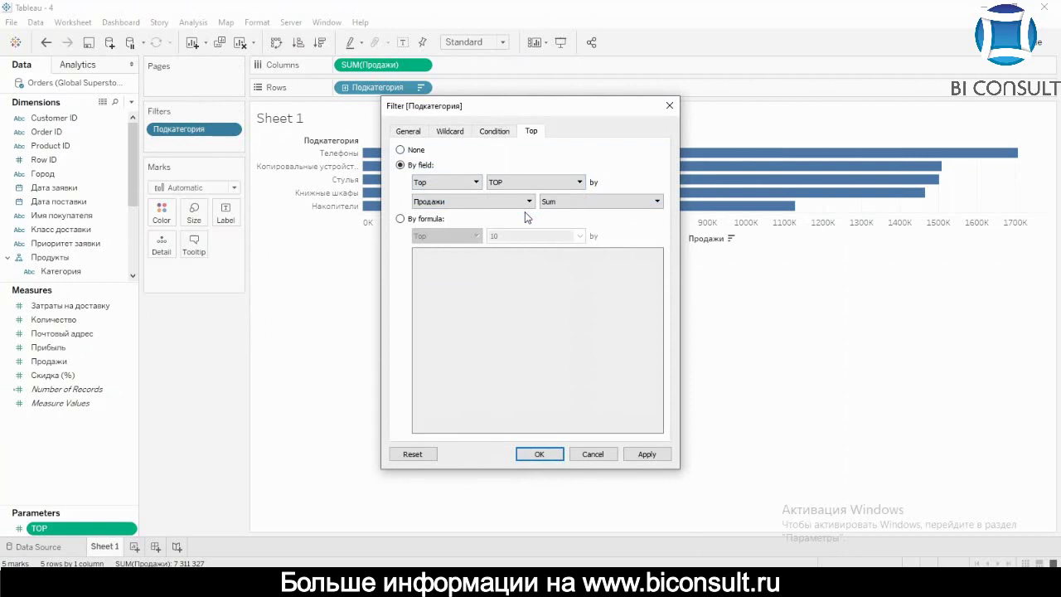
pyautogui.click(535, 455)
# Show the TOP parameter control and try the value 6, followed by 2.
pyautogui.rightClick(86, 529)
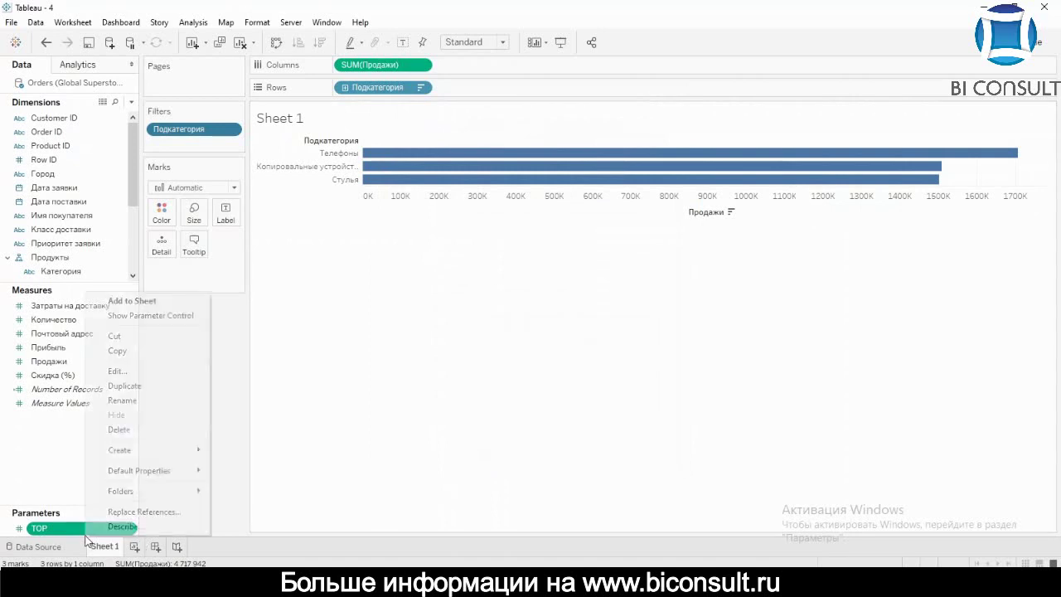
pyautogui.click(170, 320)
pyautogui.click(970, 130)
pyautogui.write('6')
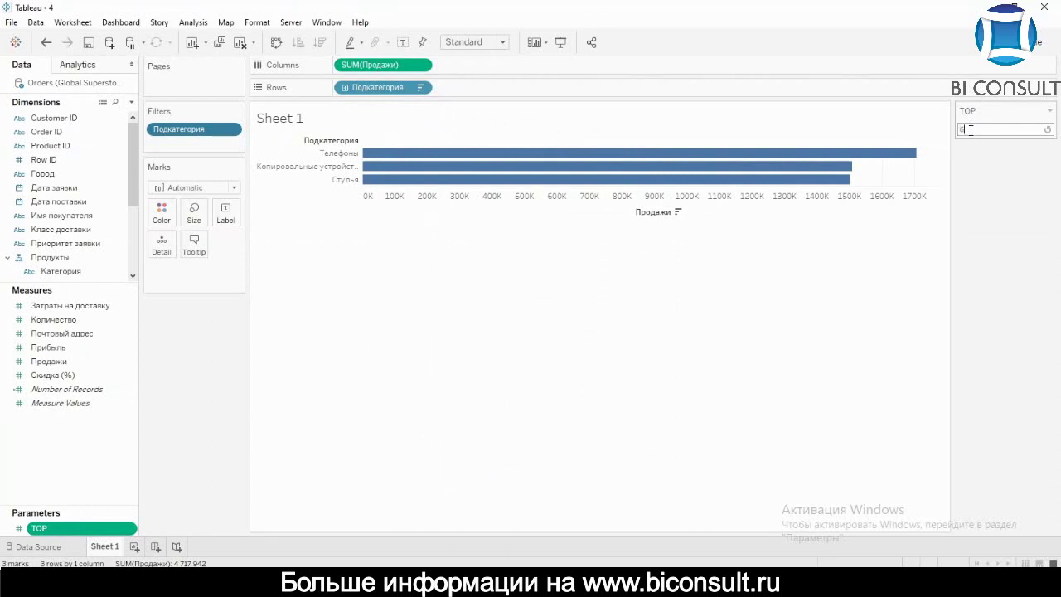
pyautogui.press('Return')
pyautogui.click(970, 130)
pyautogui.write('2')
pyautogui.press('Return')
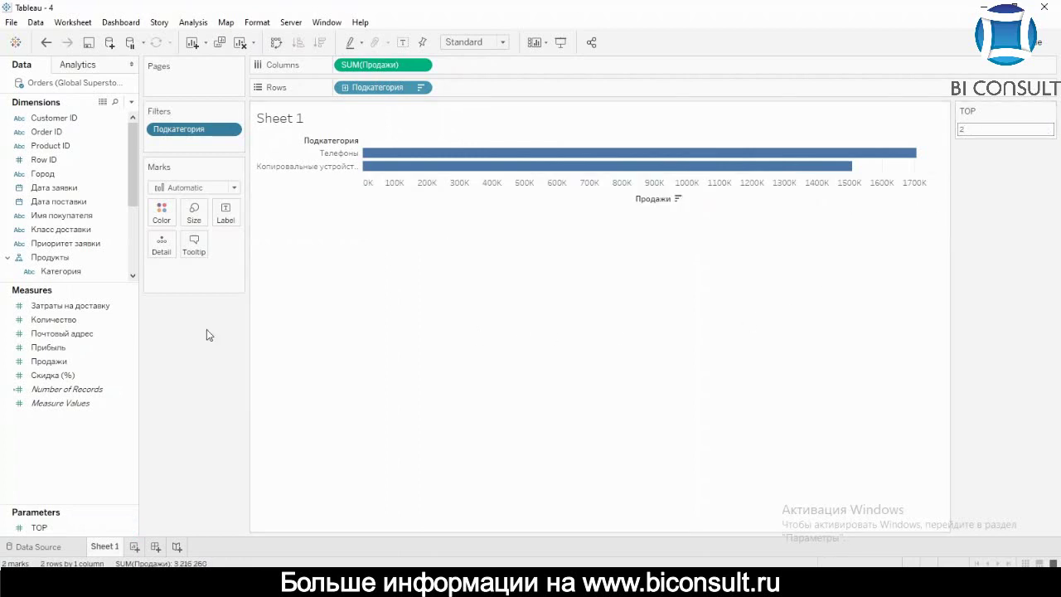
# Open the TOP parameter for editing.
pyautogui.click(45, 531)
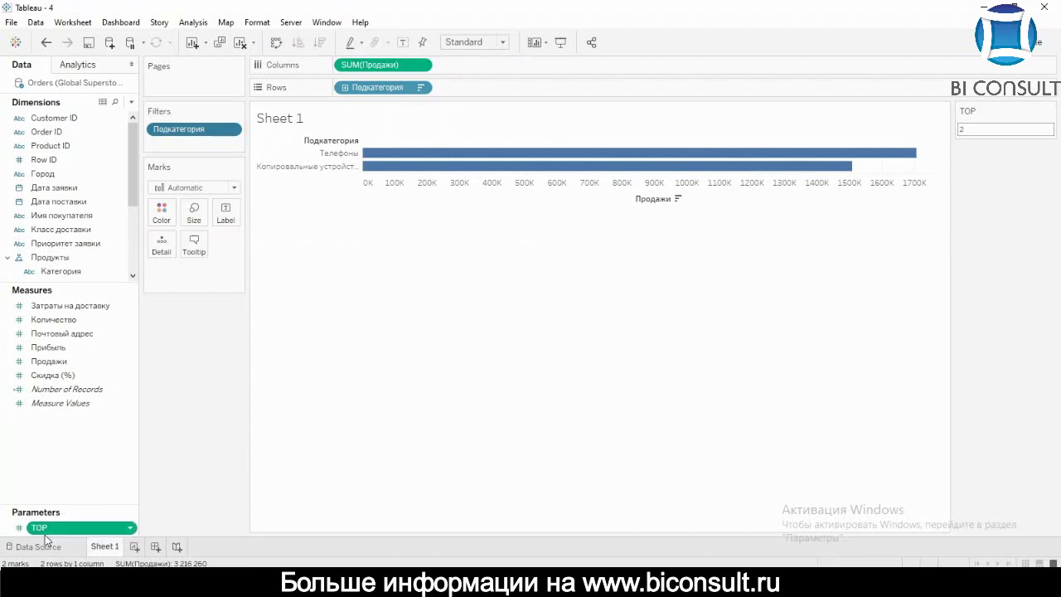
pyautogui.rightClick(44, 535)
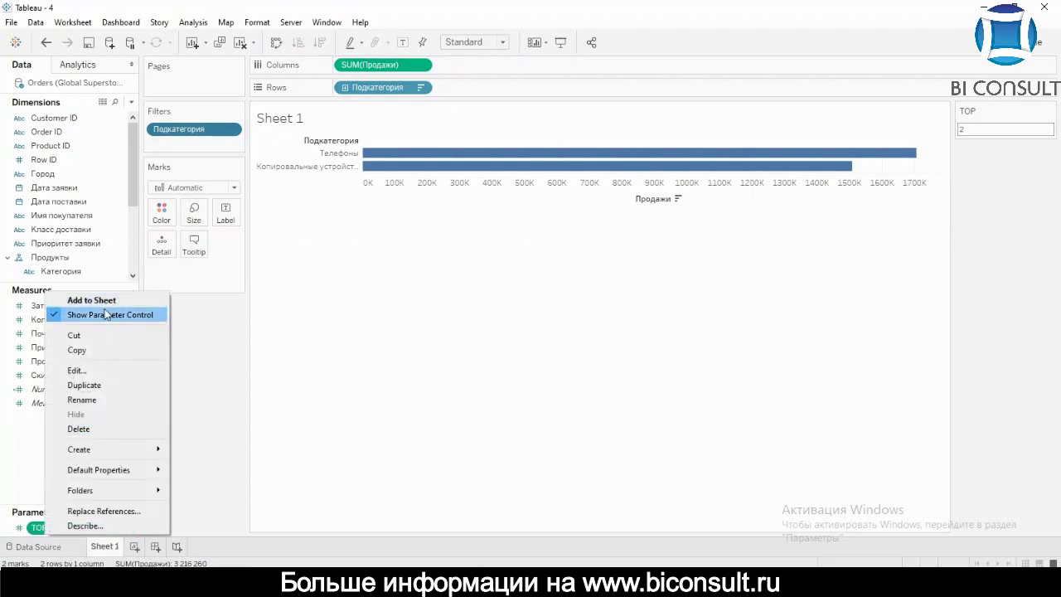
pyautogui.click(79, 370)
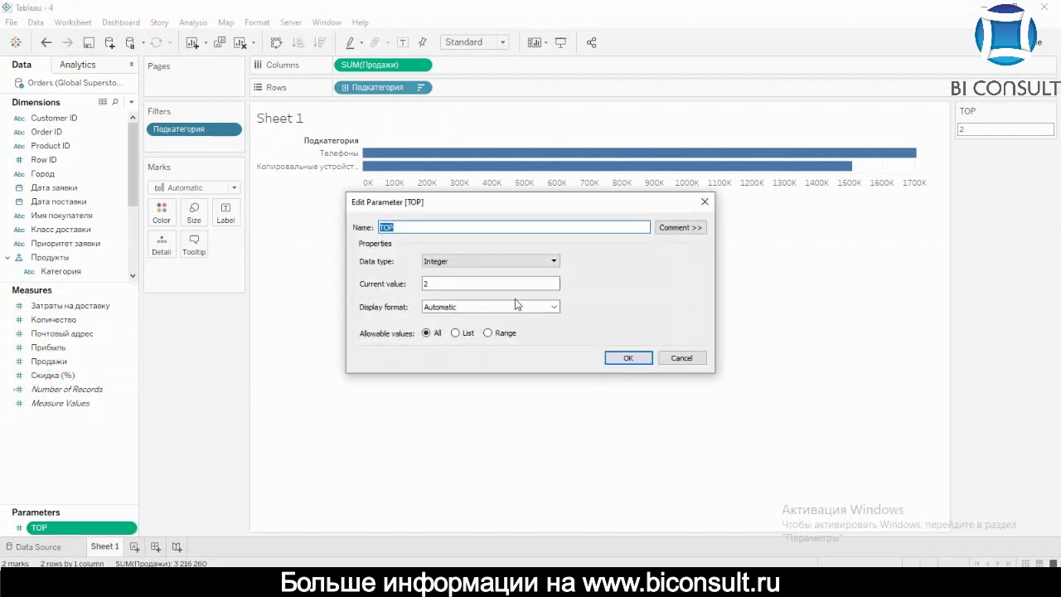
# Try the Number (Custom) display format for the TOP parameter and restore Automatic.
pyautogui.click(439, 280)
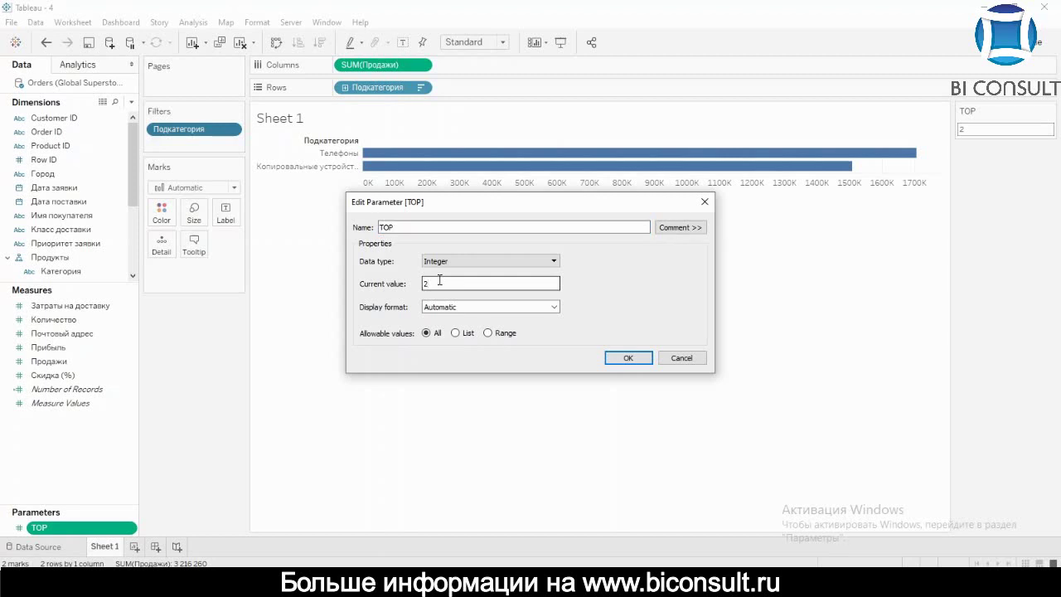
pyautogui.click(470, 308)
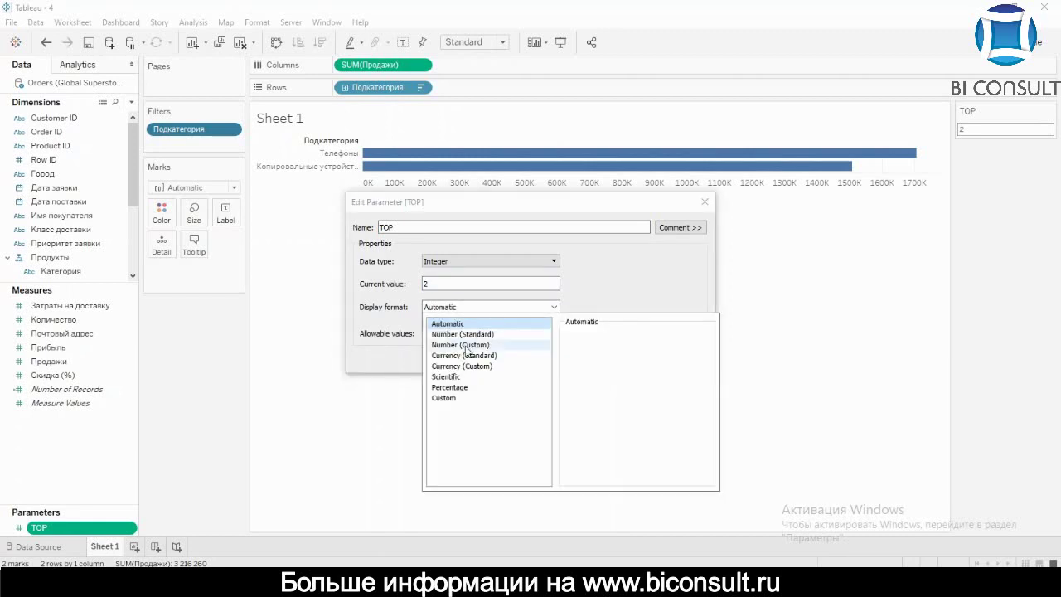
pyautogui.click(476, 345)
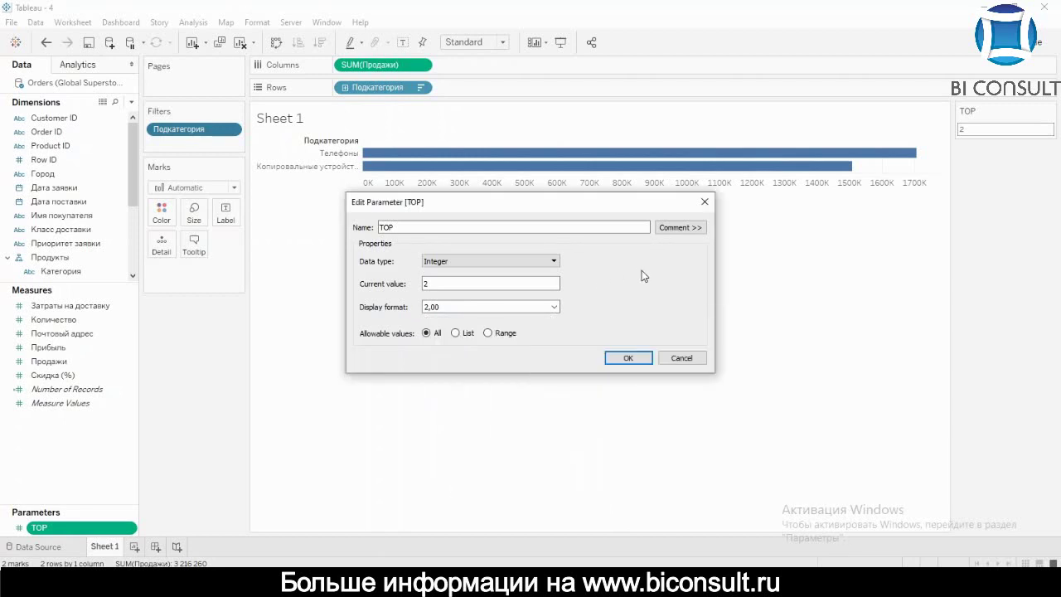
pyautogui.click(498, 308)
pyautogui.click(485, 324)
# Restrict the parameter's allowable values to a list containing 1, 3 and 5.
pyautogui.click(468, 333)
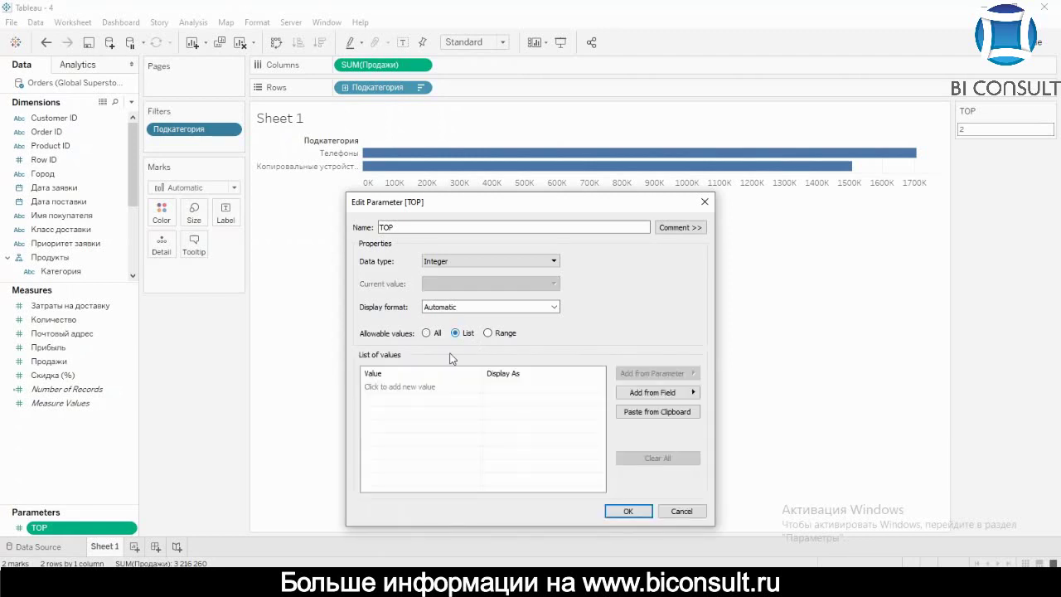
pyautogui.click(396, 394)
pyautogui.write('1')
pyautogui.press('Return')
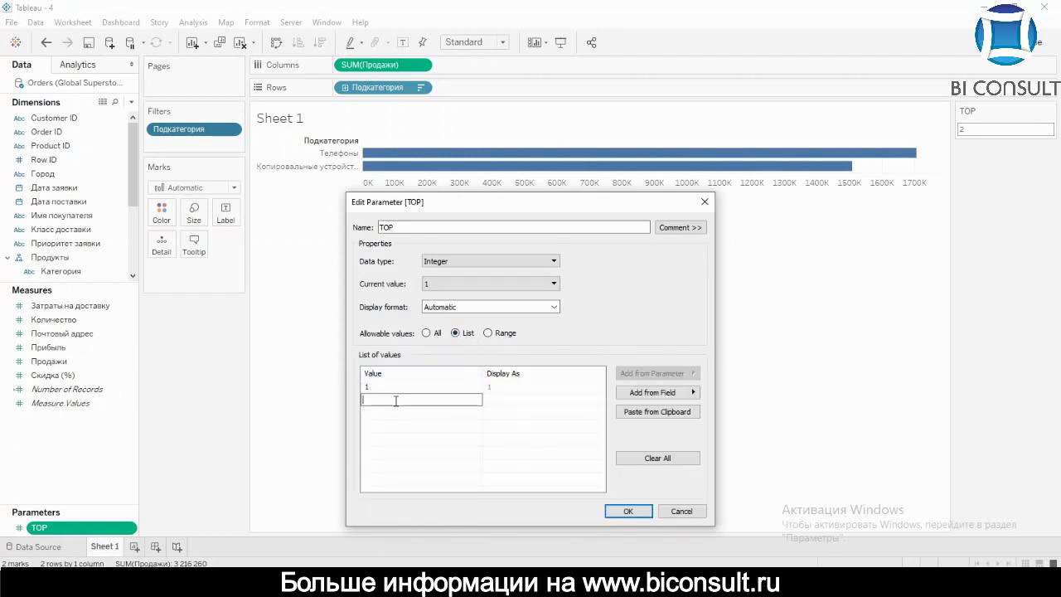
pyautogui.write('3')
pyautogui.press('Return')
pyautogui.write('5')
pyautogui.click(477, 454)
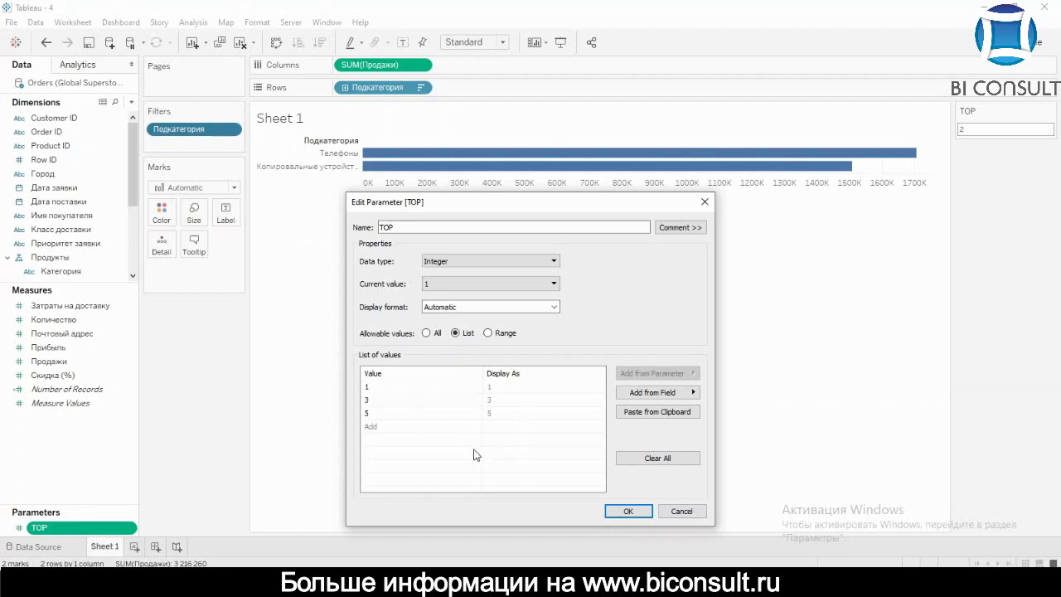
# Set the display names of list values 1 and 3 to TOP 1 and TOP 3.
pyautogui.click(544, 388)
pyautogui.click(545, 387)
pyautogui.write('TOP 1')
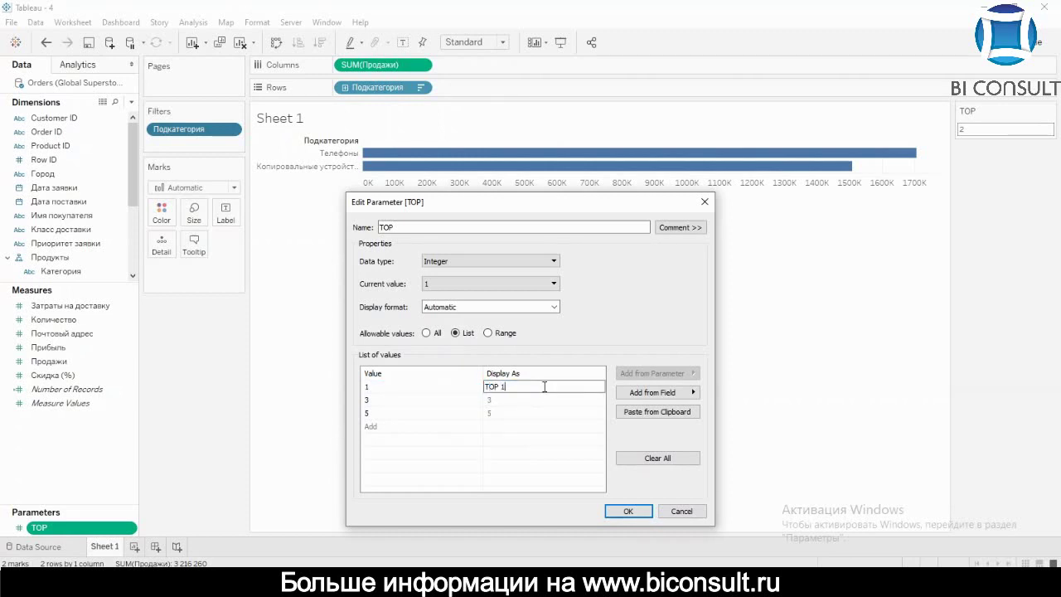
pyautogui.click(528, 400)
pyautogui.click(528, 400)
pyautogui.write('TOP 2')
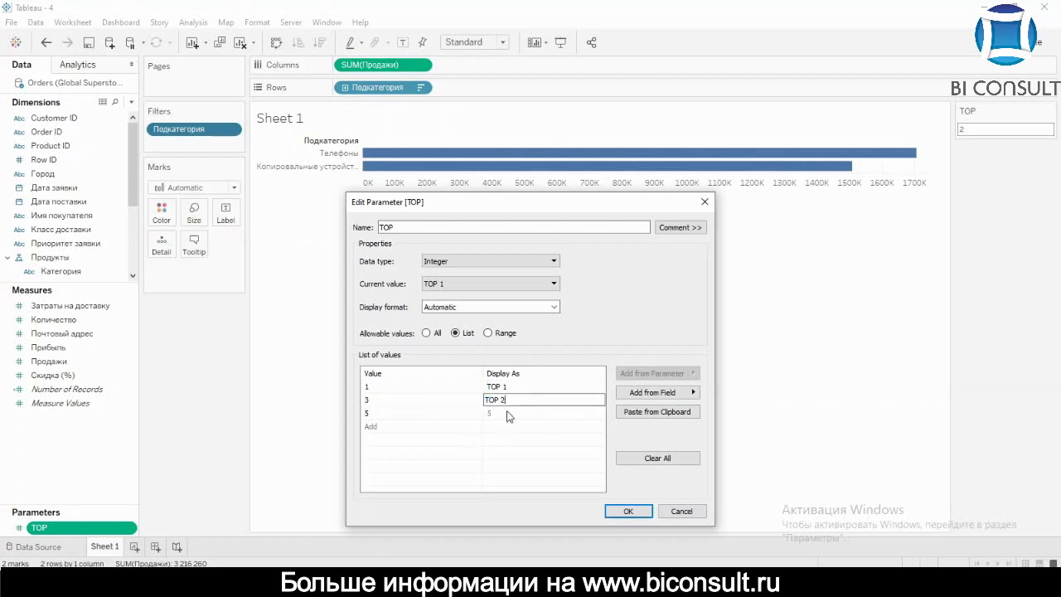
pyautogui.press('Return')
pyautogui.click(517, 404)
pyautogui.click(519, 400)
pyautogui.press('BackSpace')
pyautogui.write('3')
# Set the display name of list value 5 to TOP 5 and apply the parameter changes.
pyautogui.click(513, 413)
pyautogui.click(513, 413)
pyautogui.write('TP')
pyautogui.press('BackSpace')
pyautogui.write('OP ')
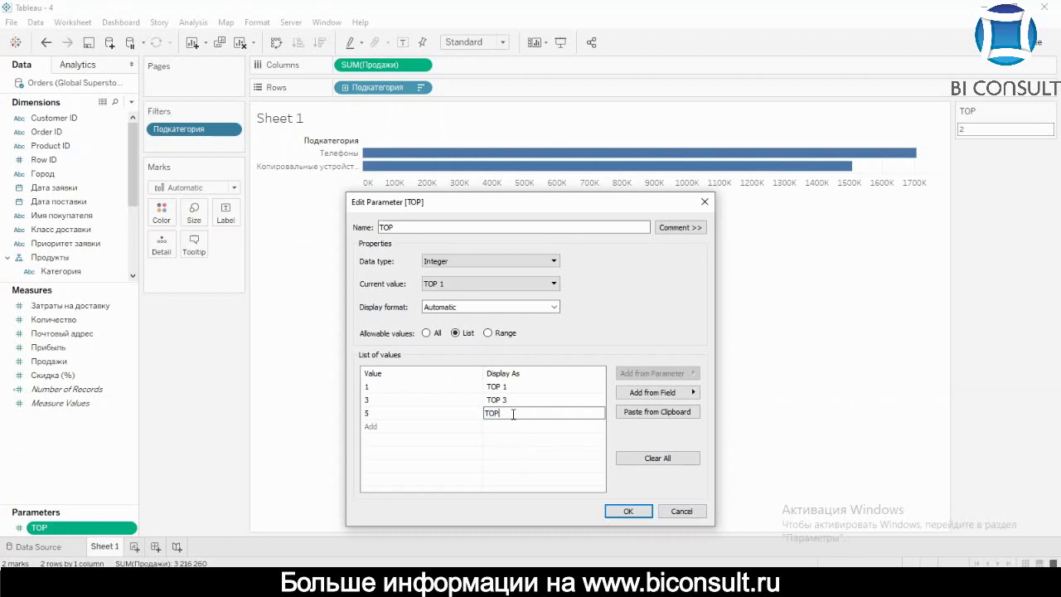
pyautogui.write('5')
pyautogui.click(464, 473)
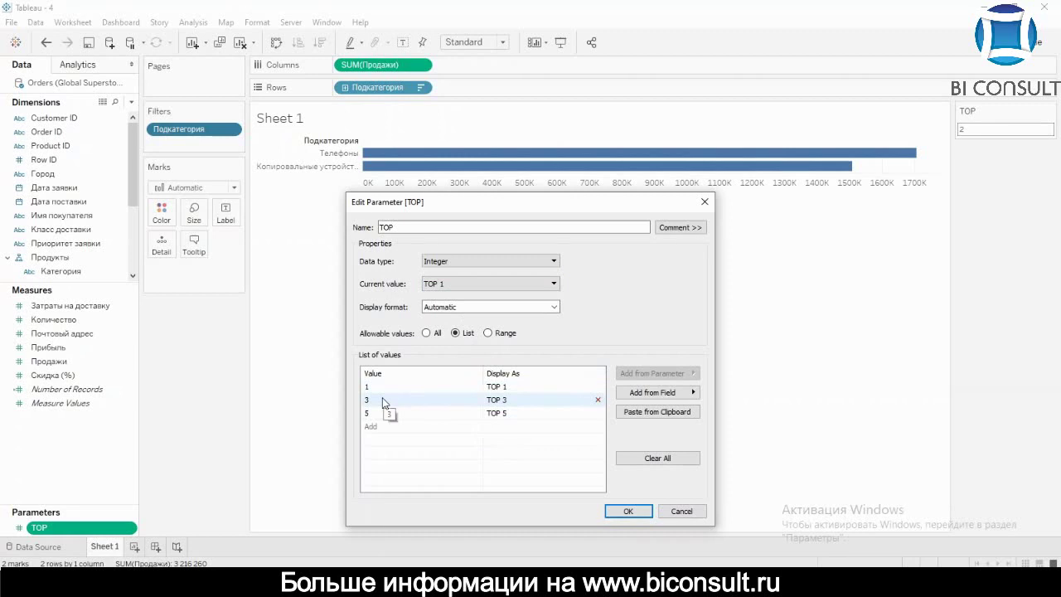
pyautogui.click(628, 511)
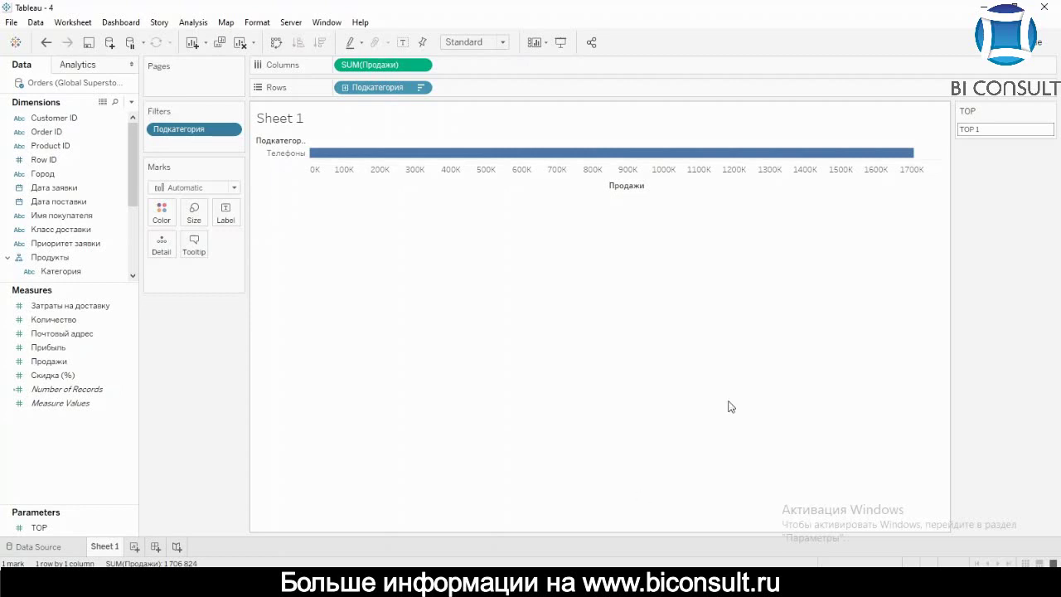
# Show the TOP parameter control as a single value list and choose TOP 3, followed by TOP 5.
pyautogui.click(1048, 110)
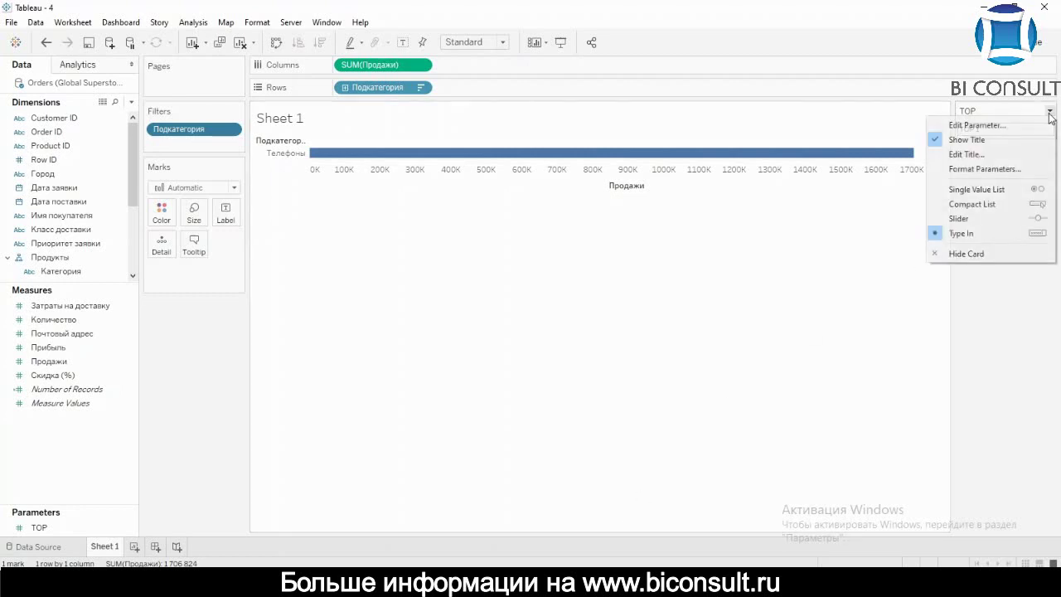
pyautogui.click(1002, 189)
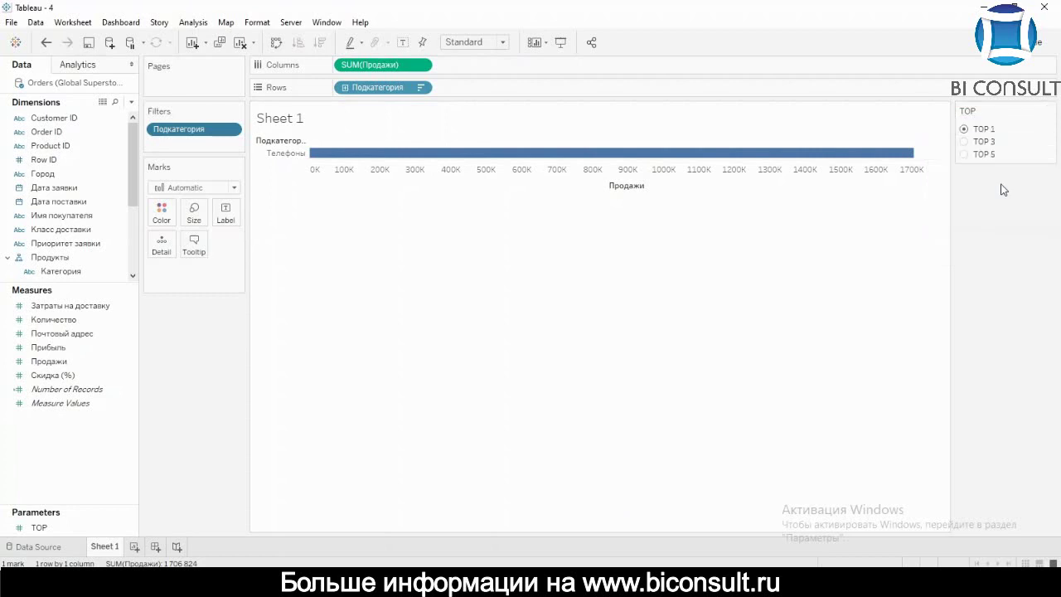
pyautogui.click(963, 141)
pyautogui.click(964, 155)
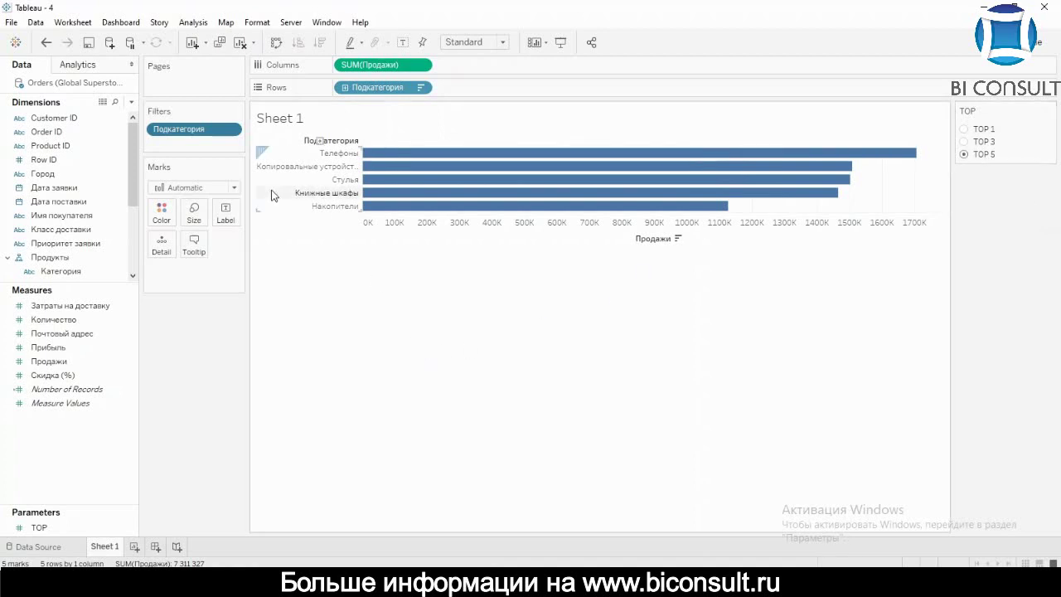
# Edit the TOP parameter to allow a range of values with the step size enabled.
pyautogui.click(41, 530)
pyautogui.rightClick(42, 530)
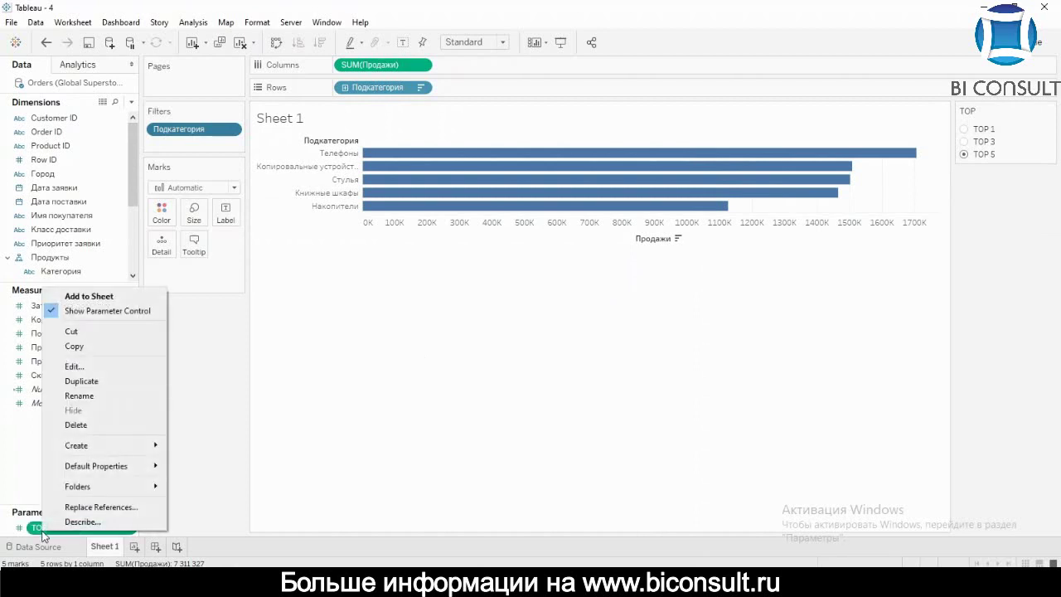
pyautogui.click(109, 375)
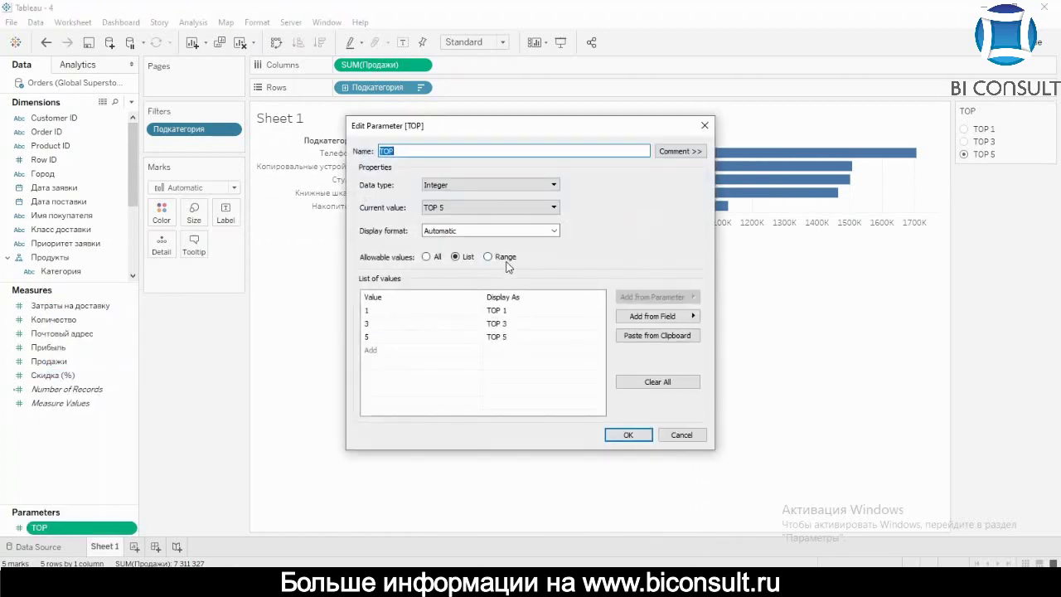
pyautogui.click(505, 258)
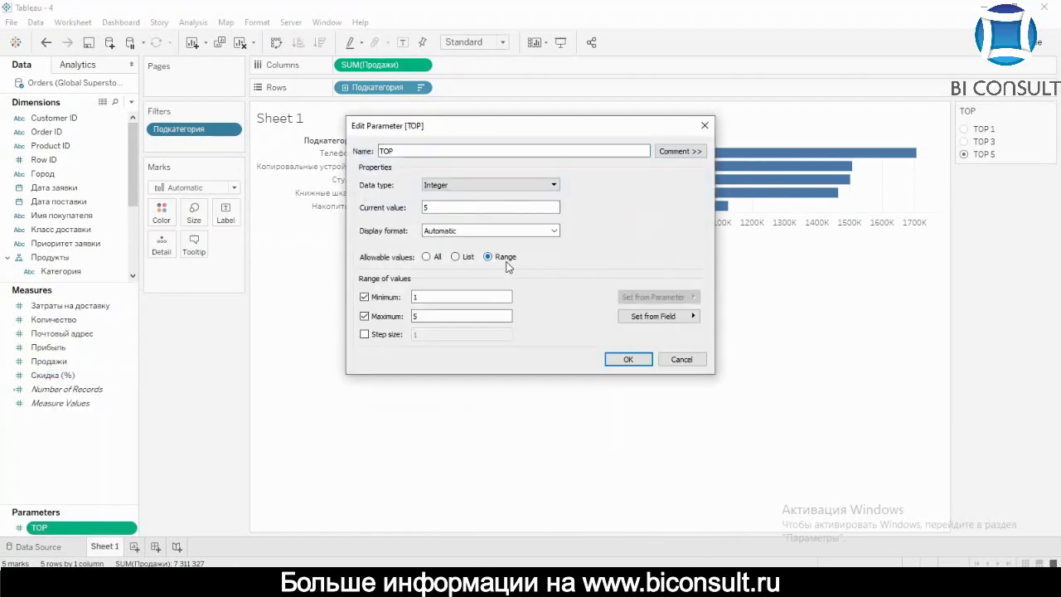
pyautogui.click(364, 335)
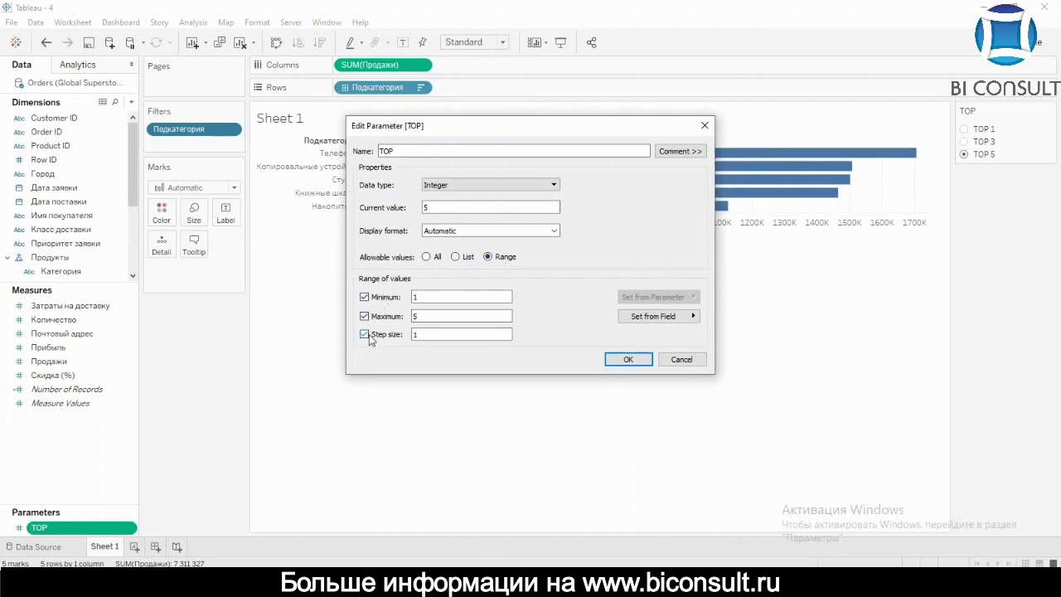
pyautogui.click(639, 317)
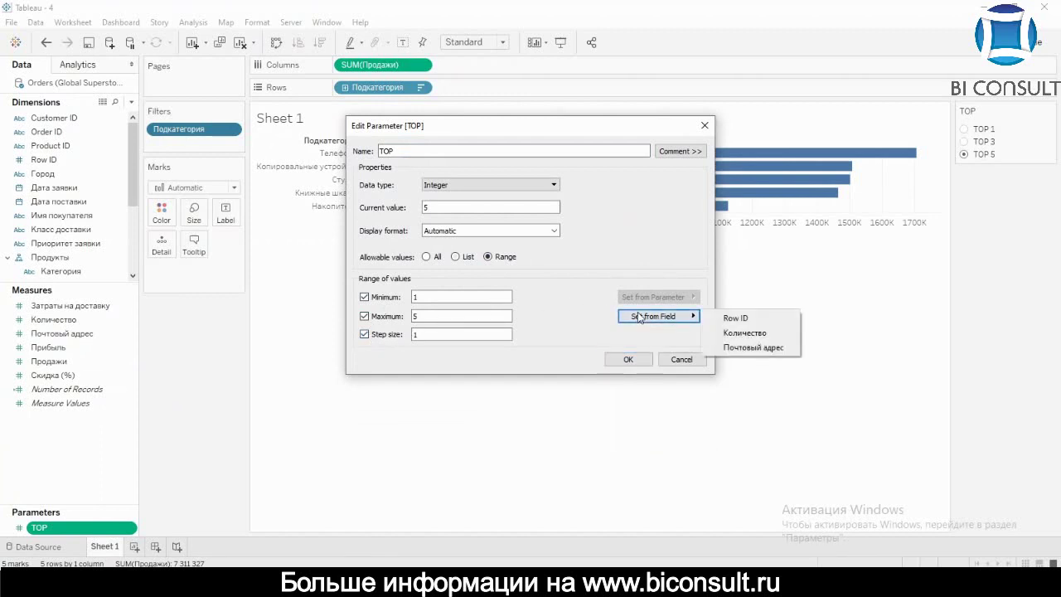
pyautogui.click(597, 325)
pyautogui.click(471, 334)
# Set the range's maximum to 15 and its step size to 3, and apply the parameter changes.
pyautogui.doubleClick(439, 316)
pyautogui.press('BackSpace')
pyautogui.write('15')
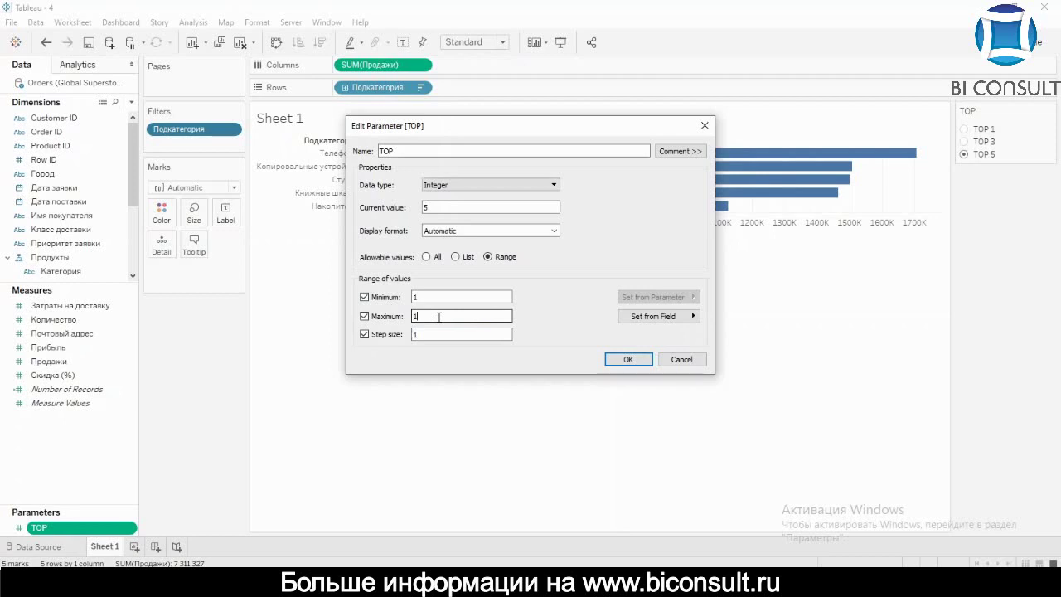
pyautogui.click(432, 334)
pyautogui.press('BackSpace')
pyautogui.write('3')
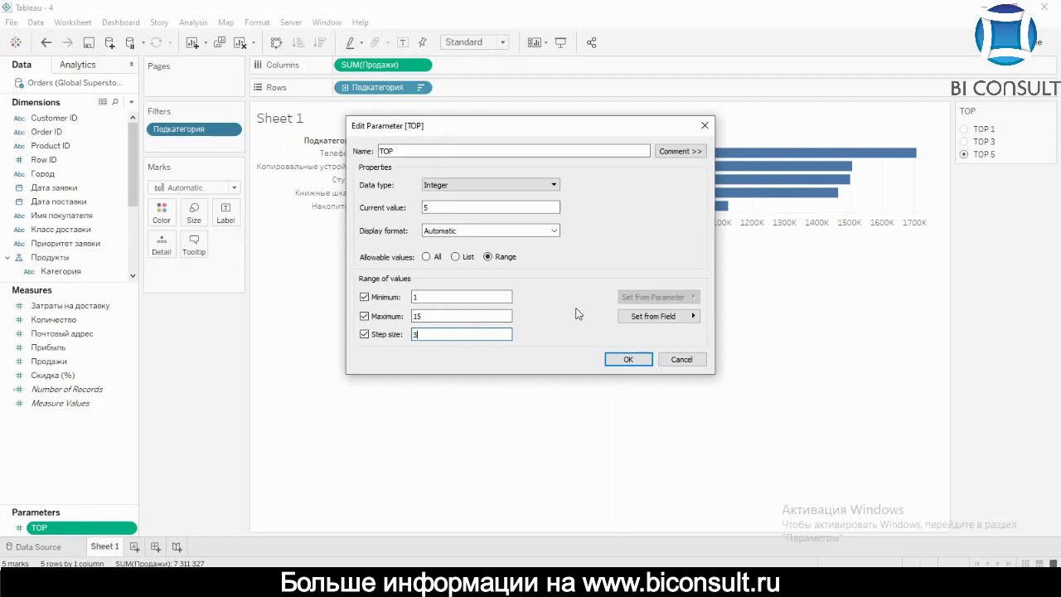
pyautogui.click(627, 360)
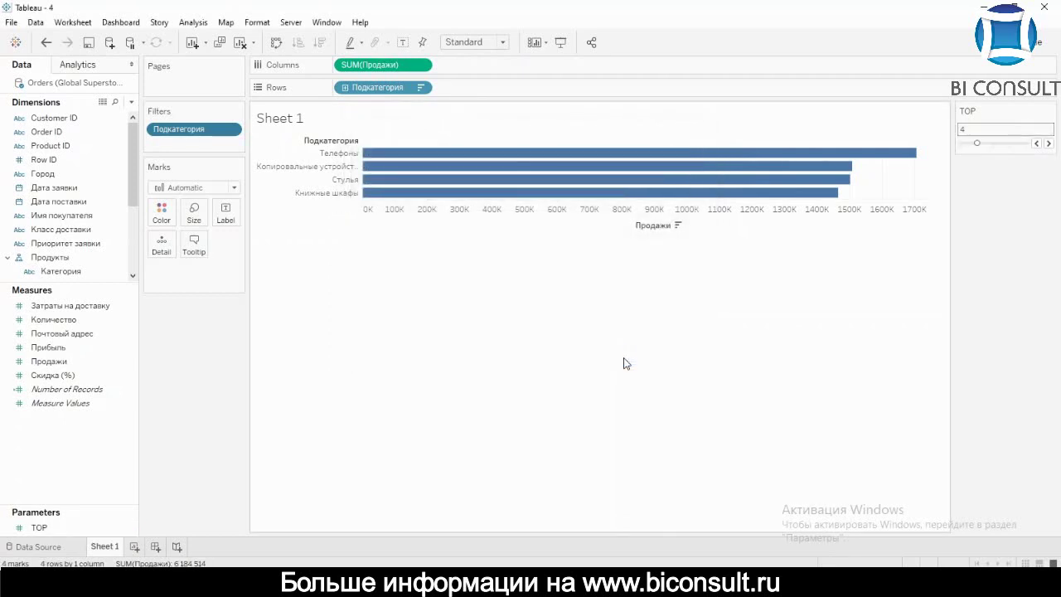
# Move through the TOP parameter's range with its slider control and leave the value at 10.
pyautogui.moveTo(978, 144)
pyautogui.mouseDown()
pyautogui.moveTo(961, 144)
pyautogui.moveTo(991, 144)
pyautogui.moveTo(980, 147)
pyautogui.mouseUp()
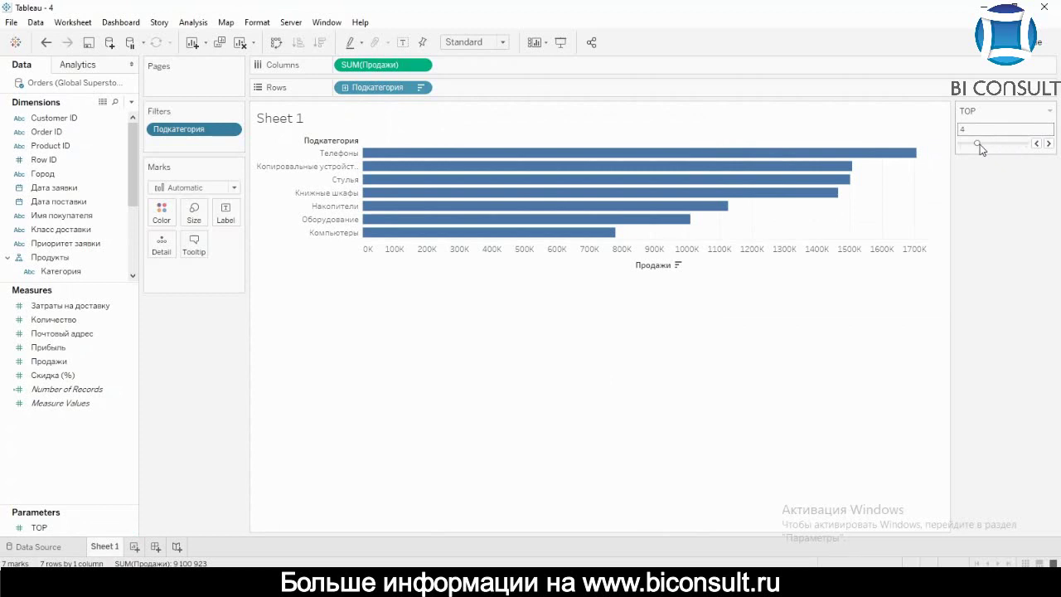
pyautogui.click(1048, 144)
pyautogui.click(1048, 144)
pyautogui.click(1048, 143)
pyautogui.click(1048, 143)
pyautogui.click(1049, 143)
pyautogui.click(1048, 143)
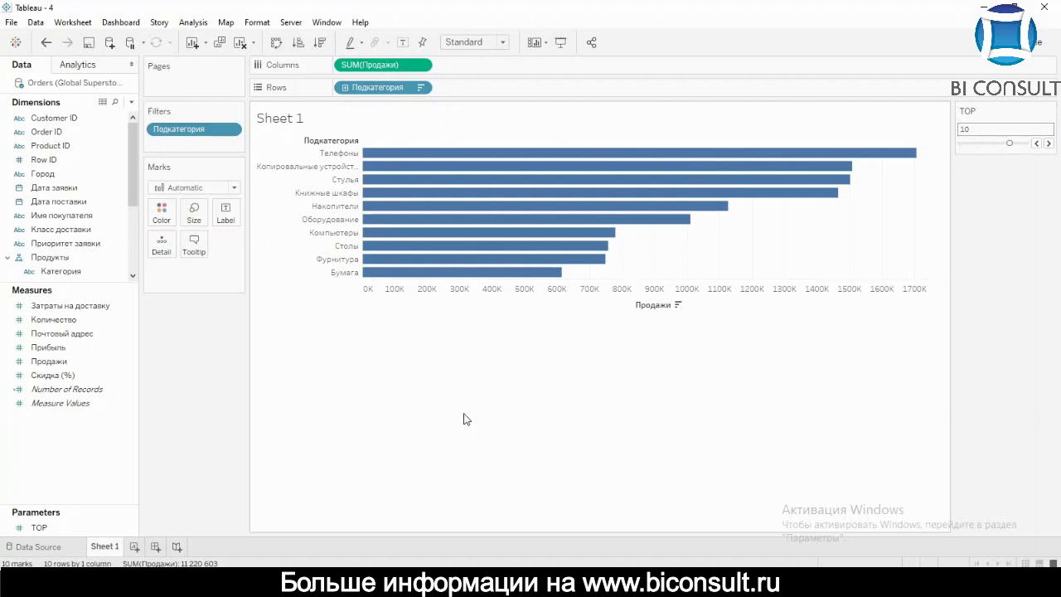
# Rename the Sheet 1 worksheet as "TOP N by subcat".
pyautogui.doubleClick(105, 550)
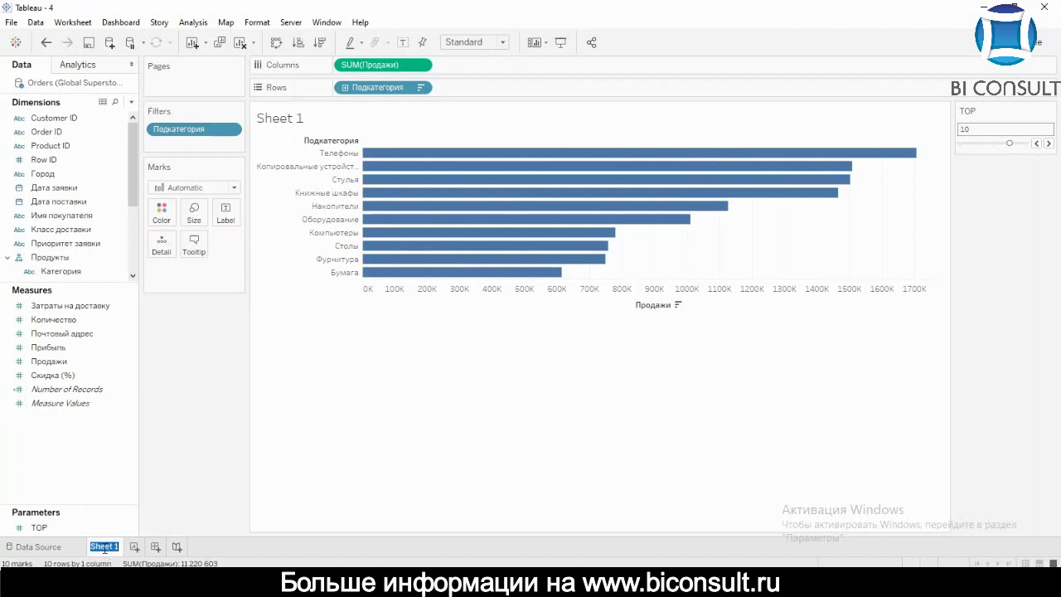
pyautogui.write('est')
pyautogui.press('BackSpace')
pyautogui.press('BackSpace')
pyautogui.press('BackSpace')
pyautogui.press('BackSpace')
pyautogui.write('Y')
pyautogui.press('BackSpace')
pyautogui.write('TOP N by sub')
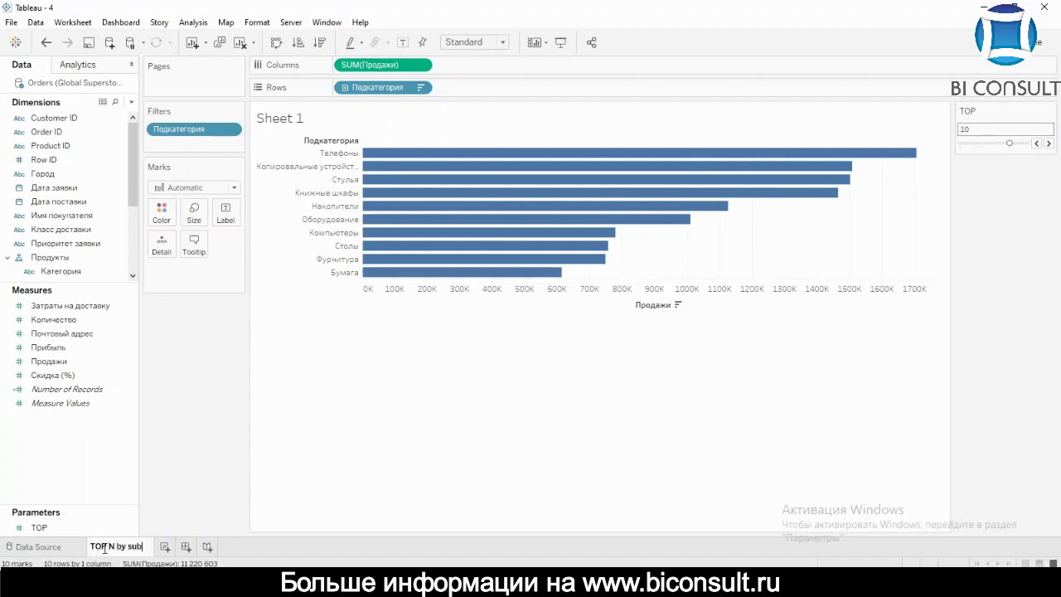
pyautogui.write('cat')
pyautogui.press('Return')
# On a new worksheet, build a horizontal bar chart of Продажи by Регион (group), sorted in descending order of sales.
pyautogui.click(170, 546)
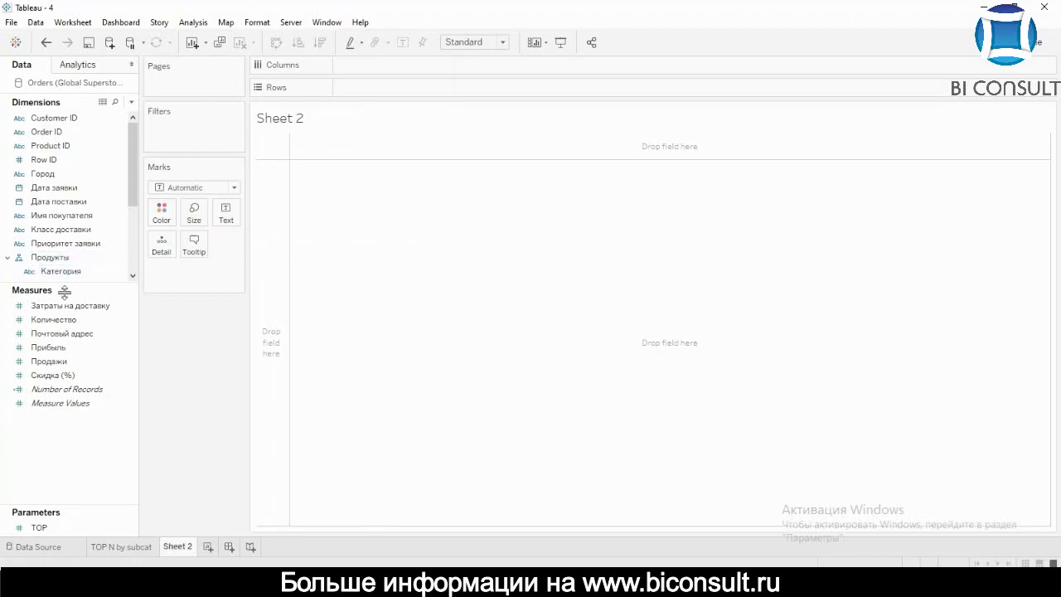
pyautogui.moveTo(65, 286); pyautogui.dragTo(56, 373)
pyautogui.doubleClick(68, 329)
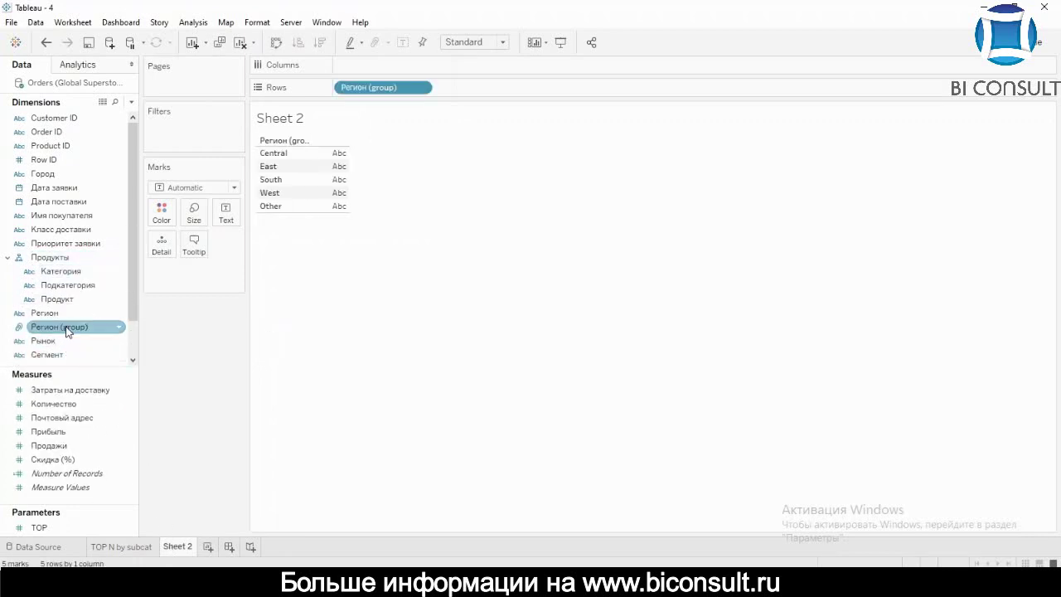
pyautogui.click(53, 447)
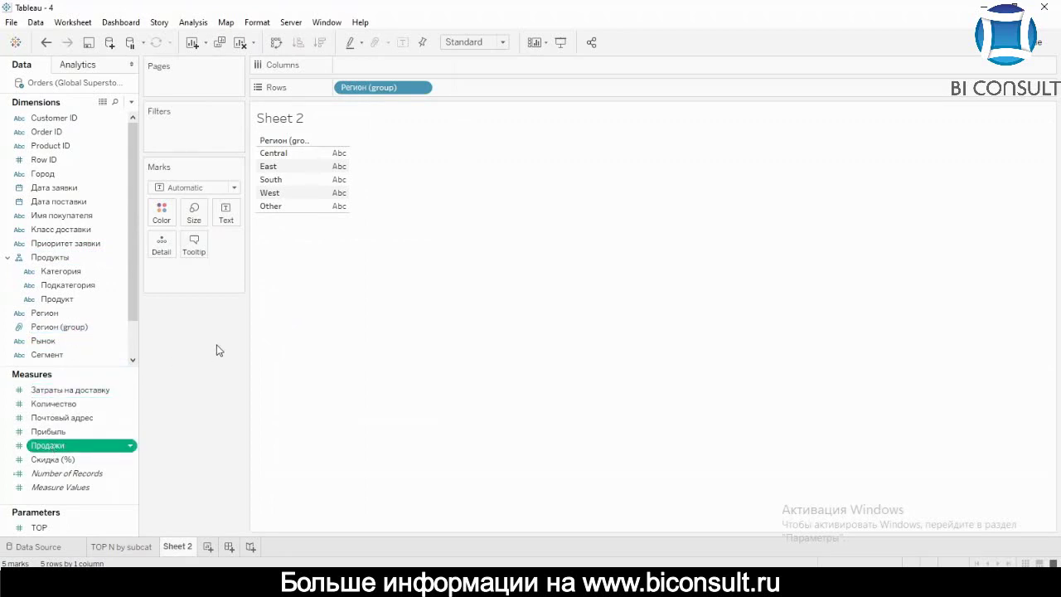
pyautogui.doubleClick(50, 445)
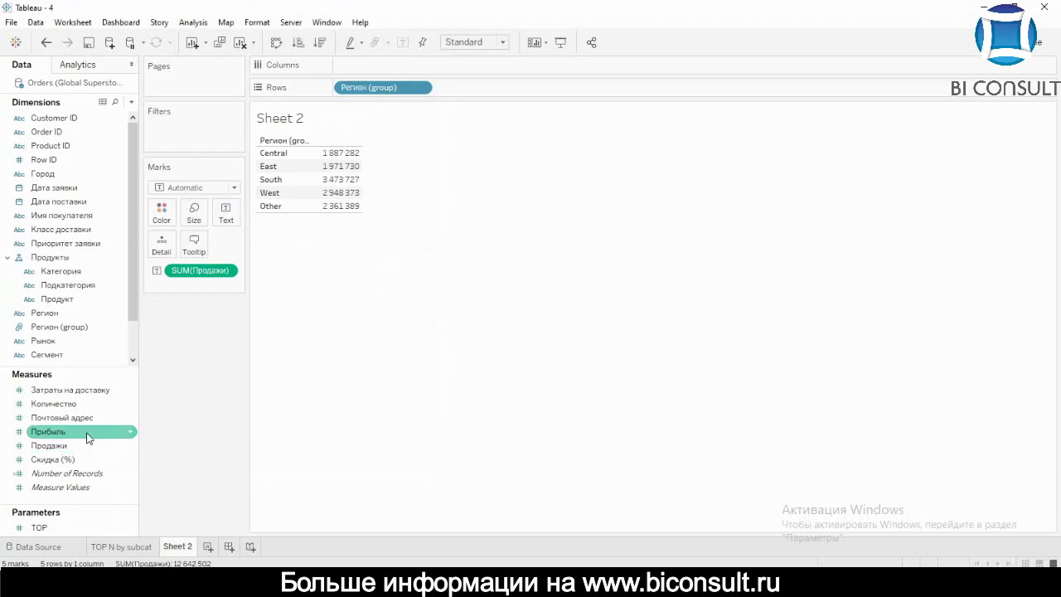
pyautogui.moveTo(204, 270); pyautogui.dragTo(379, 62)
pyautogui.click(704, 238)
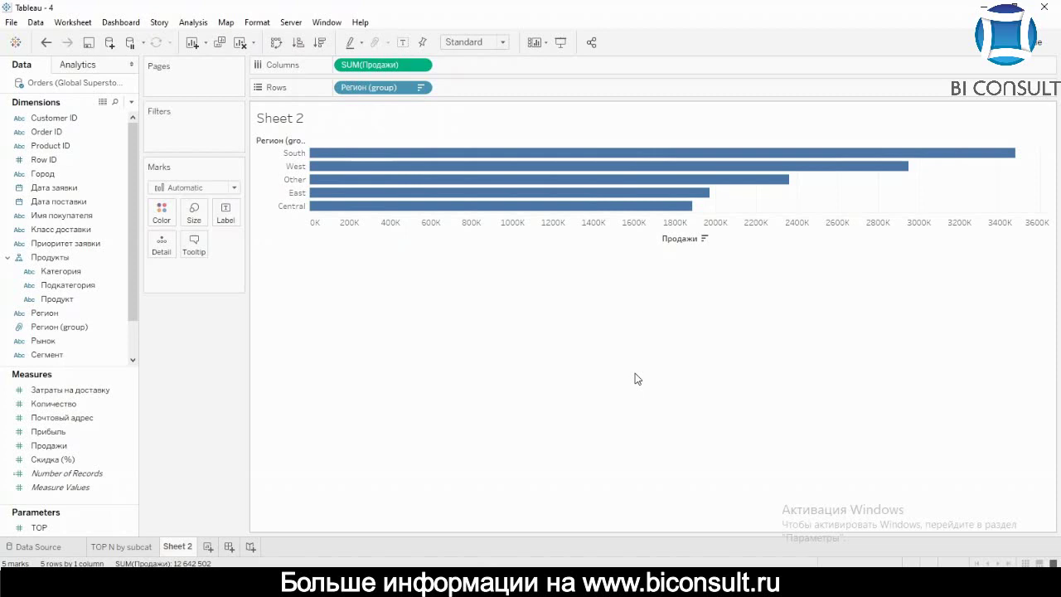
# Start a new parameter named Analytics with the String data type and a list of allowable values.
pyautogui.moveTo(83, 505); pyautogui.dragTo(80, 445)
pyautogui.rightClick(82, 501)
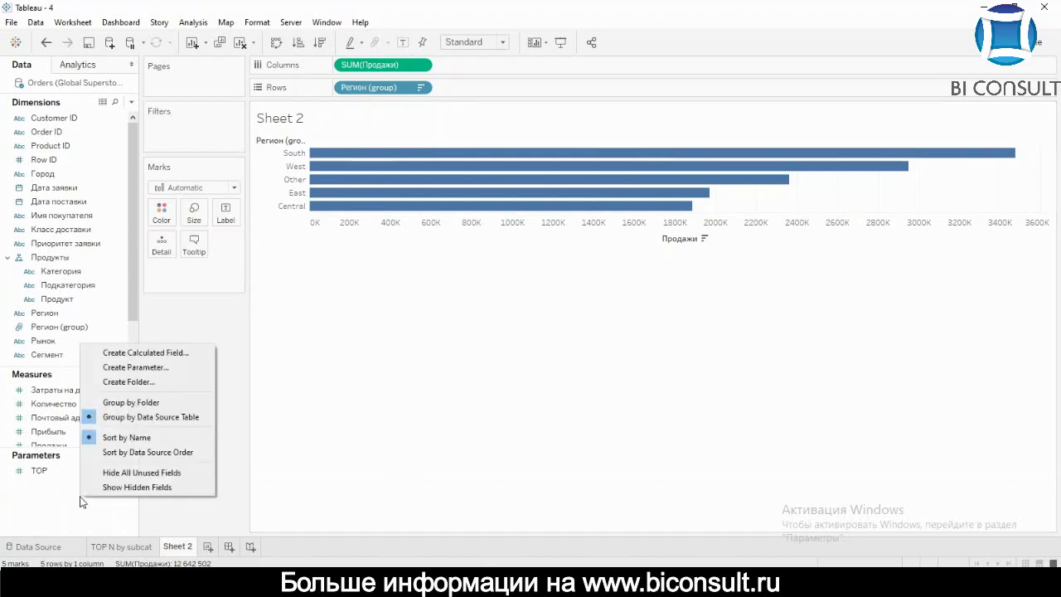
pyautogui.click(168, 367)
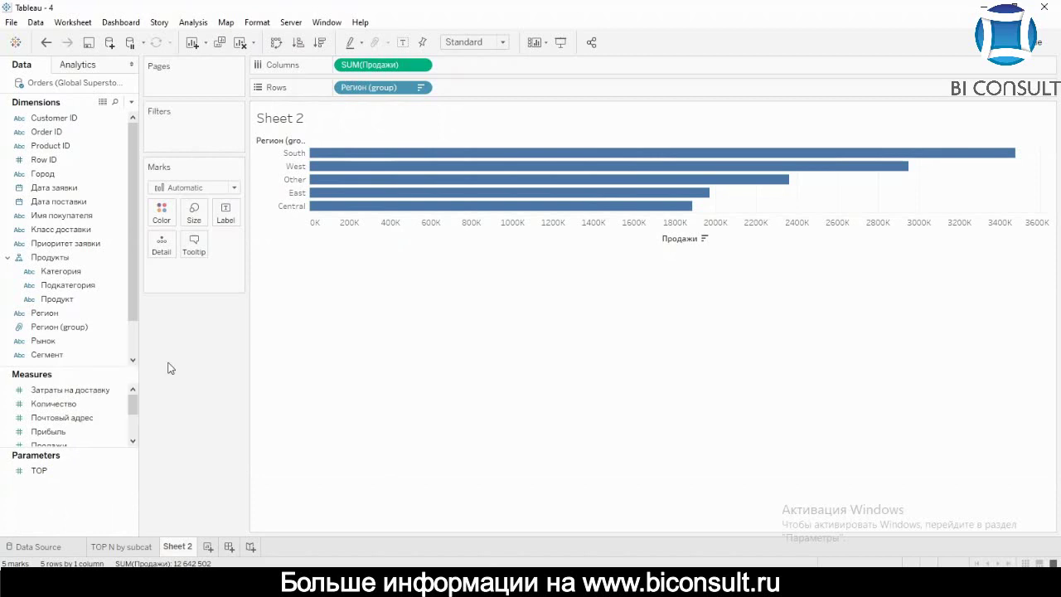
pyautogui.press('BackSpace')
pyautogui.write('Analytics')
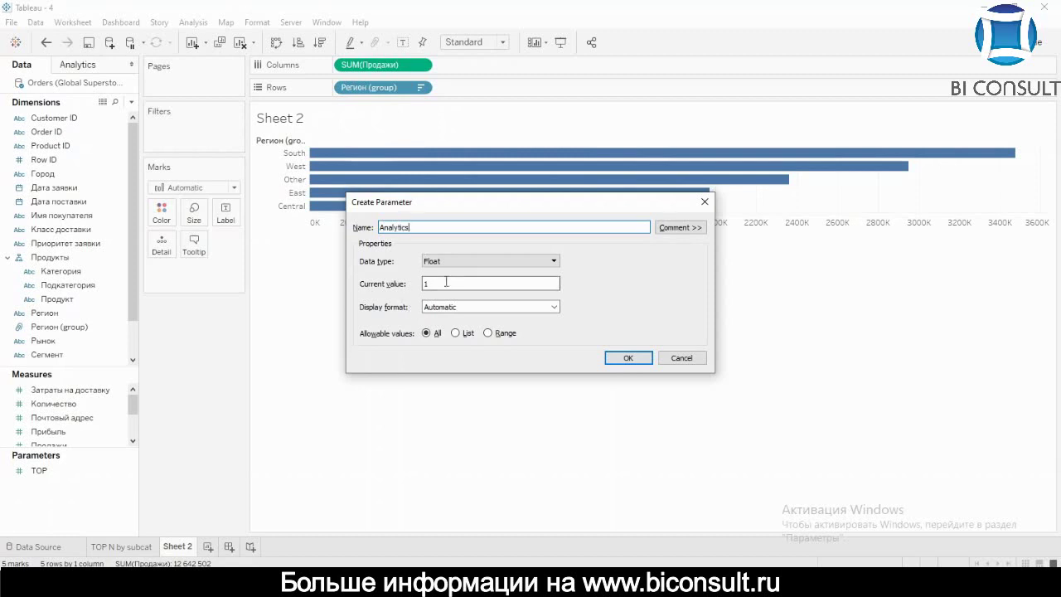
pyautogui.click(446, 262)
pyautogui.click(435, 289)
pyautogui.click(455, 333)
# Add Category, Region and Segment to the parameter's list of values and create the parameter.
pyautogui.click(405, 386)
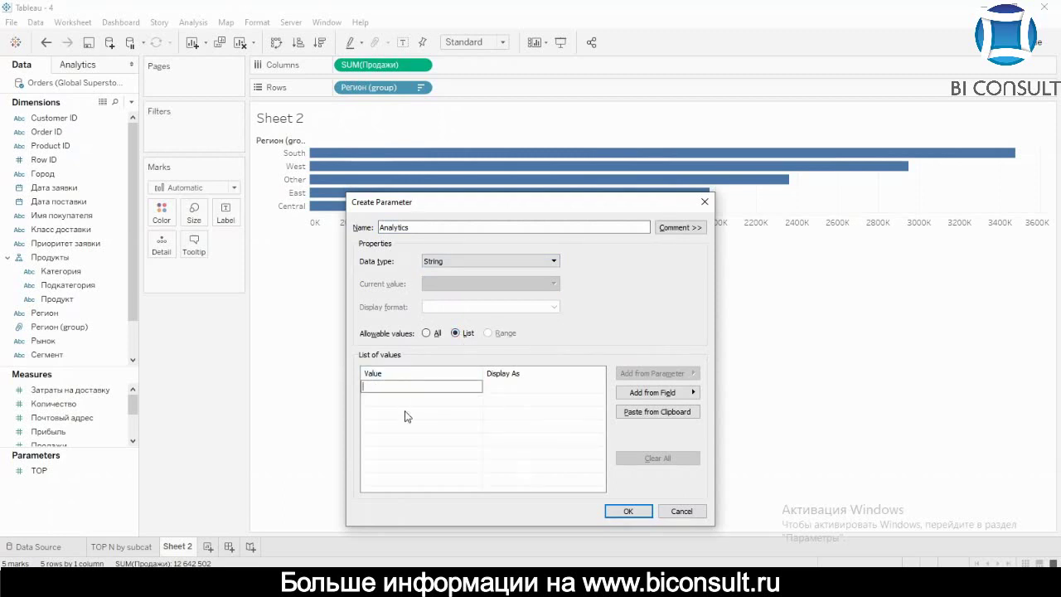
pyautogui.write('Category')
pyautogui.click(409, 401)
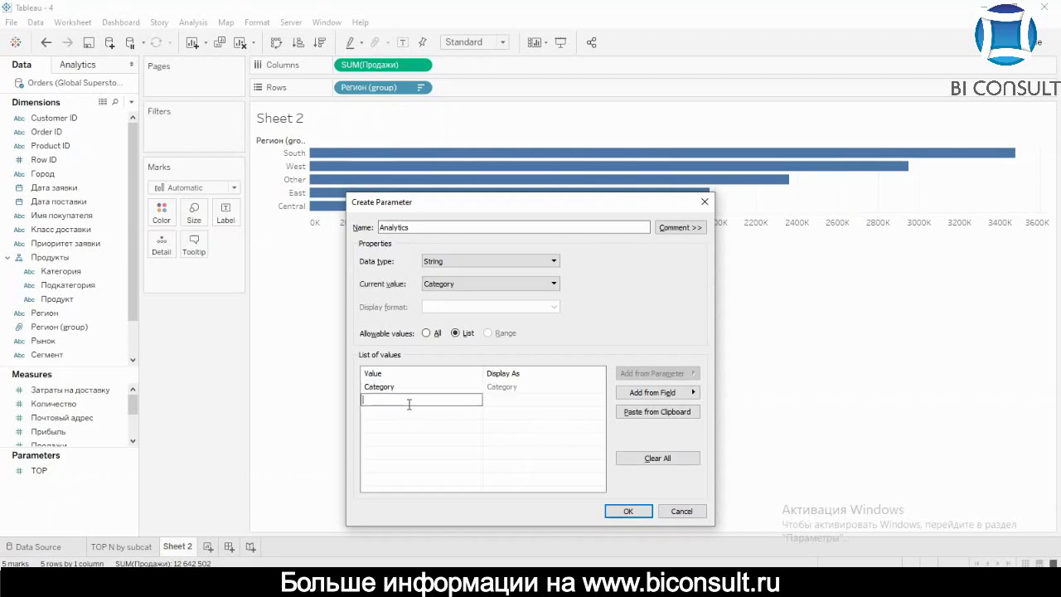
pyautogui.write('Region')
pyautogui.click(405, 413)
pyautogui.click(128, 300)
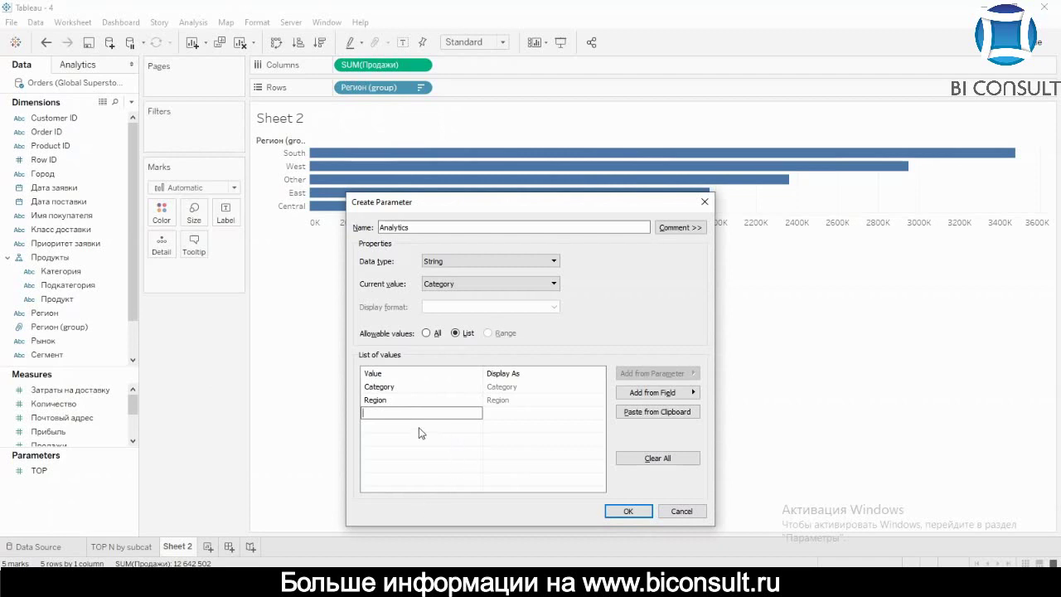
pyautogui.write('Segment')
pyautogui.click(419, 426)
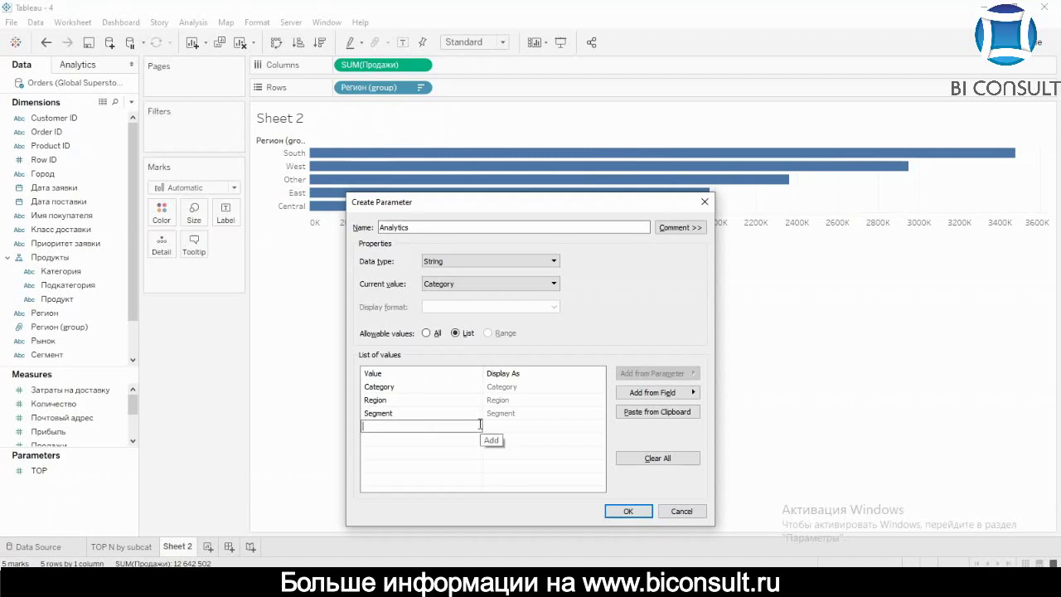
pyautogui.click(634, 511)
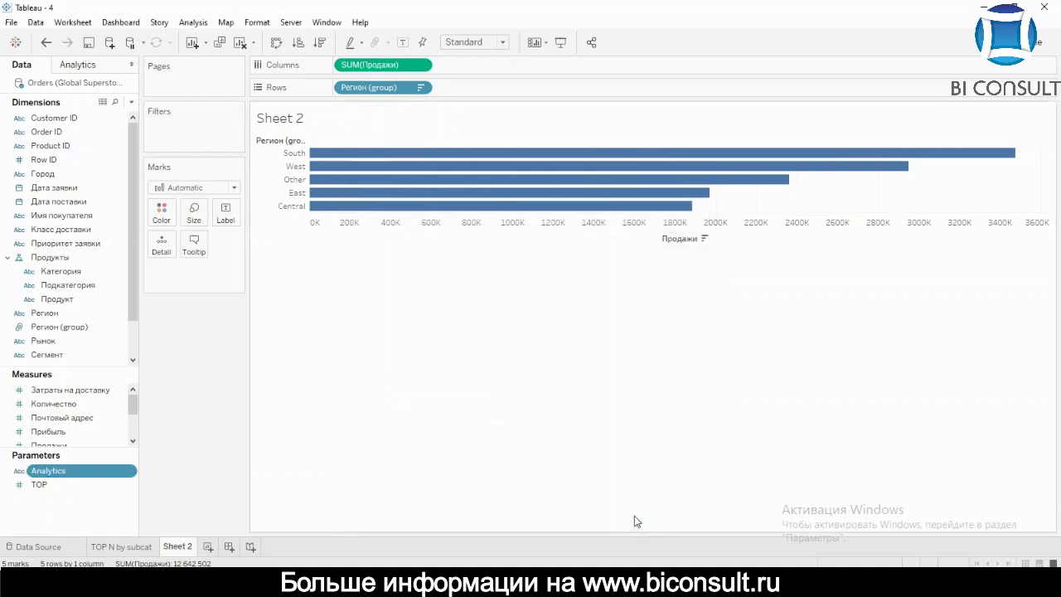
# Create a calculated field from the Analytics parameter, name it Analytics, and begin its formula with CASE [Analytics].
pyautogui.rightClick(50, 471)
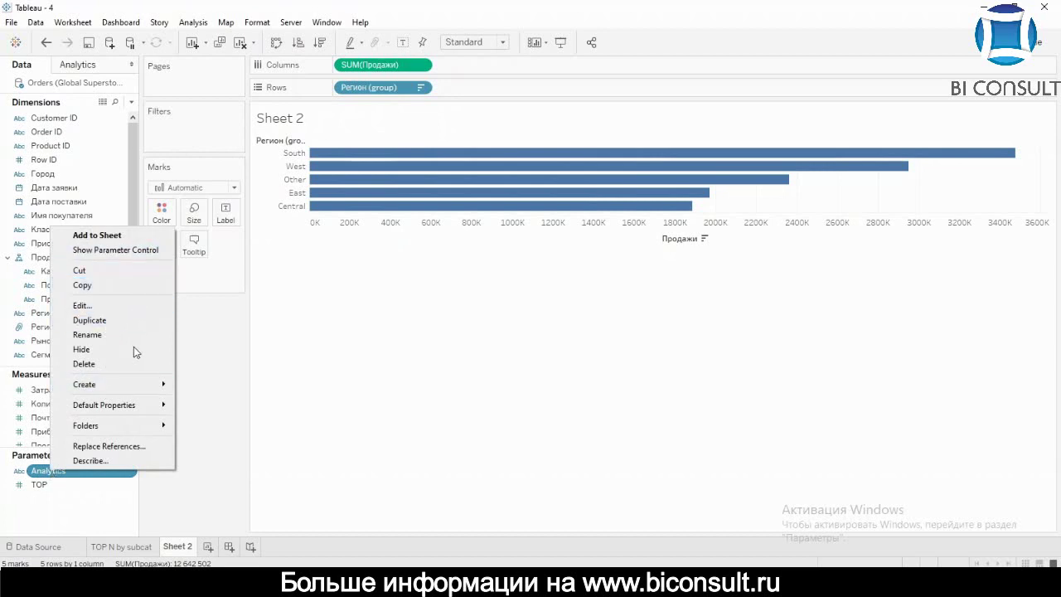
pyautogui.moveTo(138, 383)
pyautogui.click(196, 387)
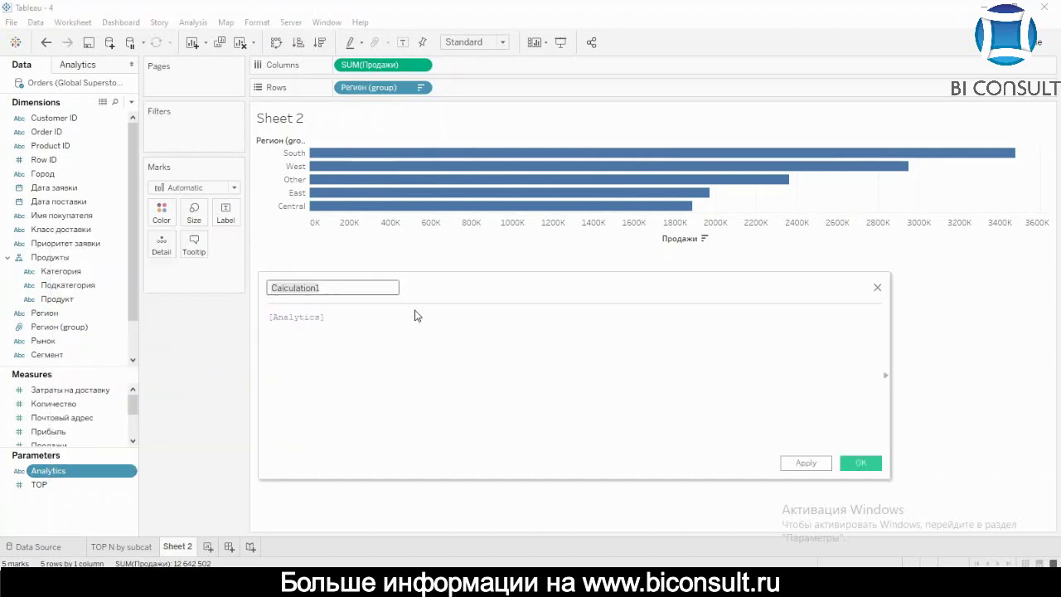
pyautogui.press('BackSpace')
pyautogui.write('Analytics')
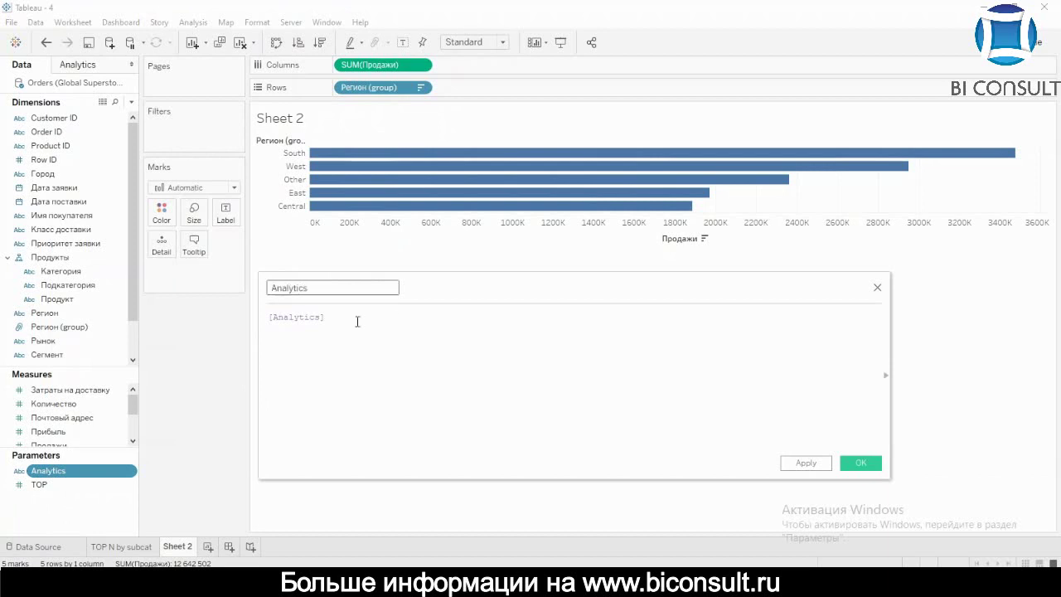
pyautogui.click(269, 316)
pyautogui.write('CASE')
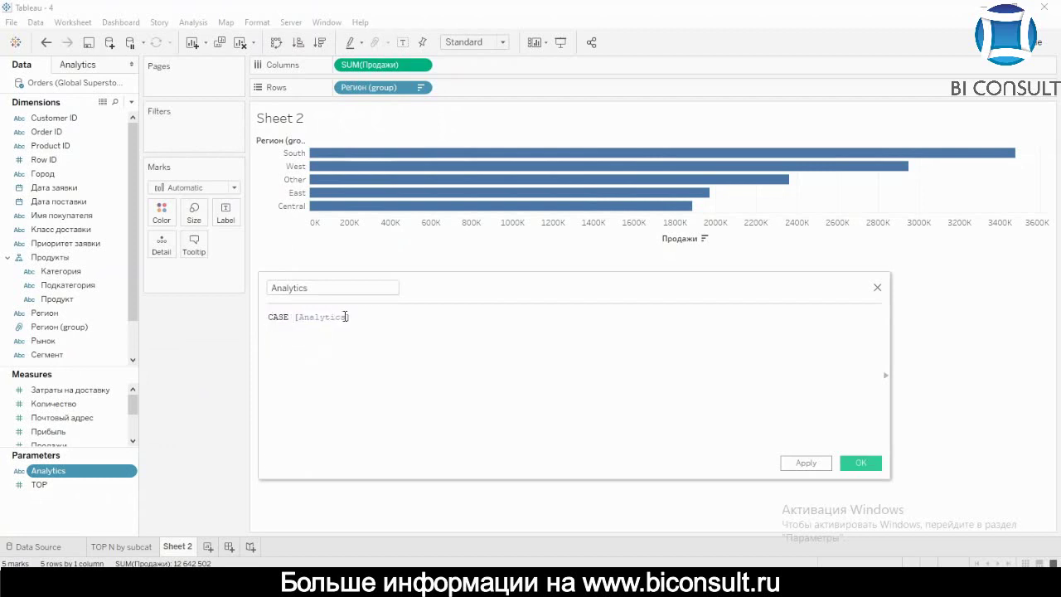
pyautogui.press('Return')
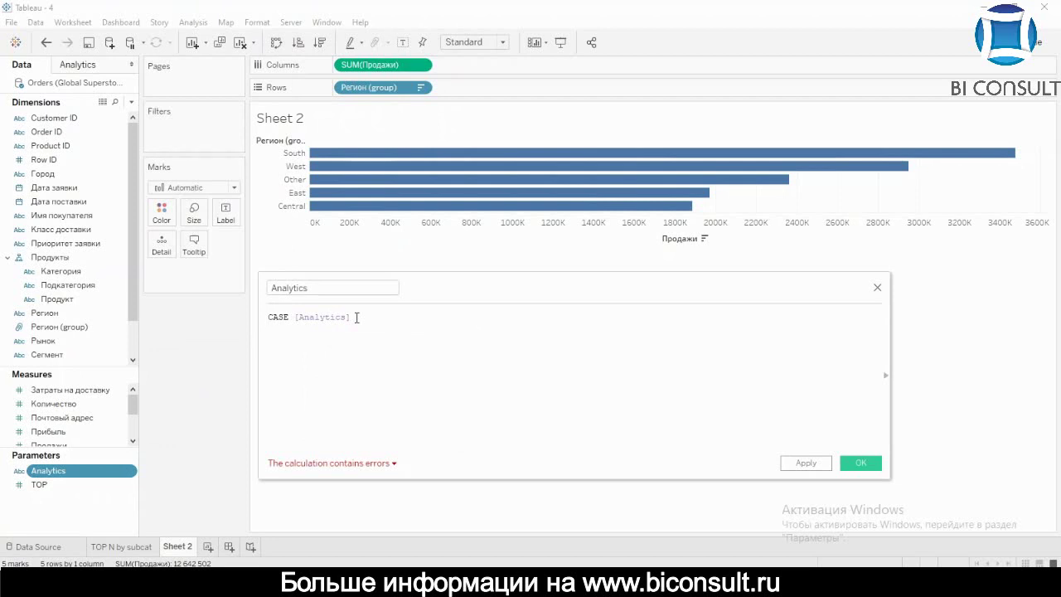
# Add the branch WHEN "Region" THEN [Регион (group)] to the CASE formula, indented on its own line.
pyautogui.press('Tab')
pyautogui.write('WHEN')
pyautogui.write('Re')
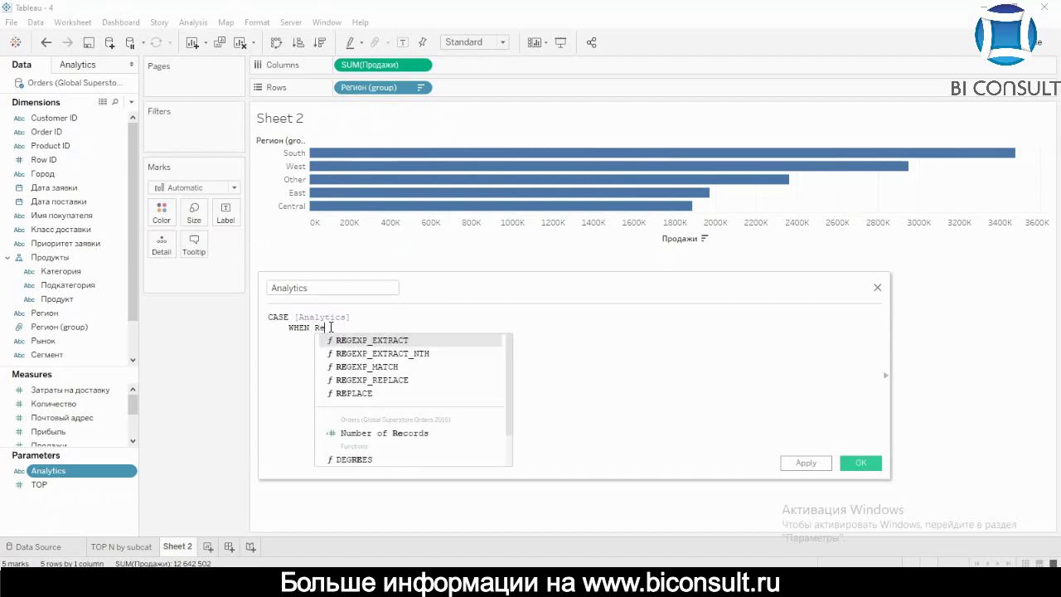
pyautogui.press('BackSpace')
pyautogui.press('BackSpace')
pyautogui.write('""')
pyautogui.write('Region')
pyautogui.press('Right')
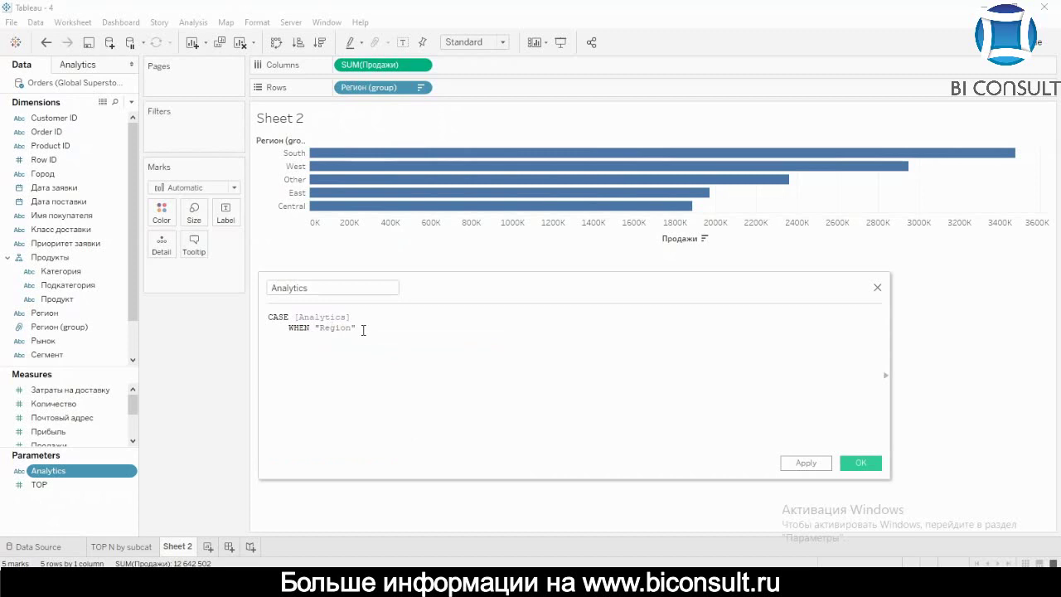
pyautogui.write('THEN')
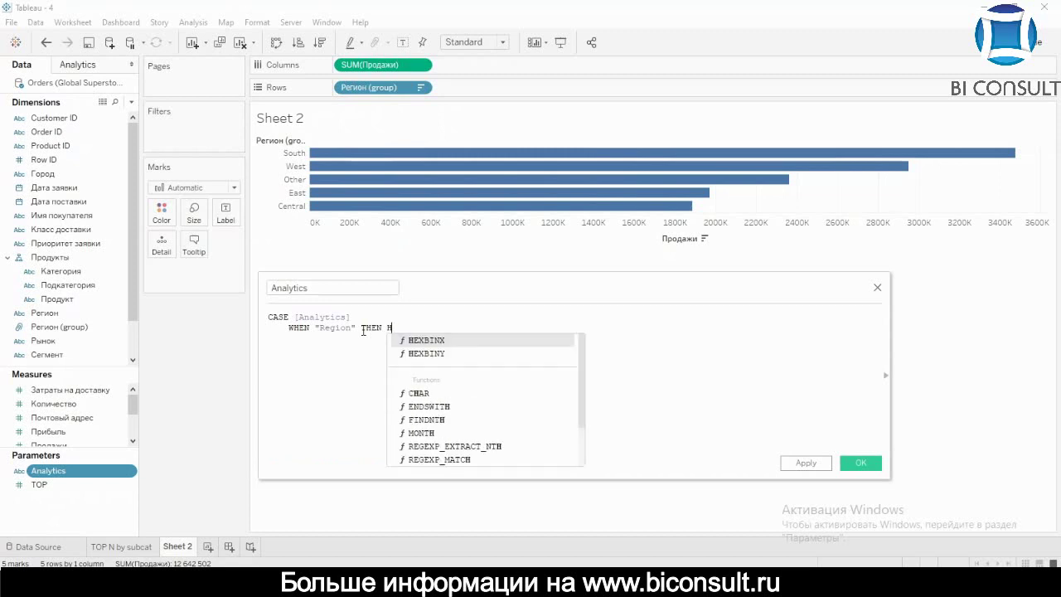
pyautogui.write(' Р')
pyautogui.press('Down')
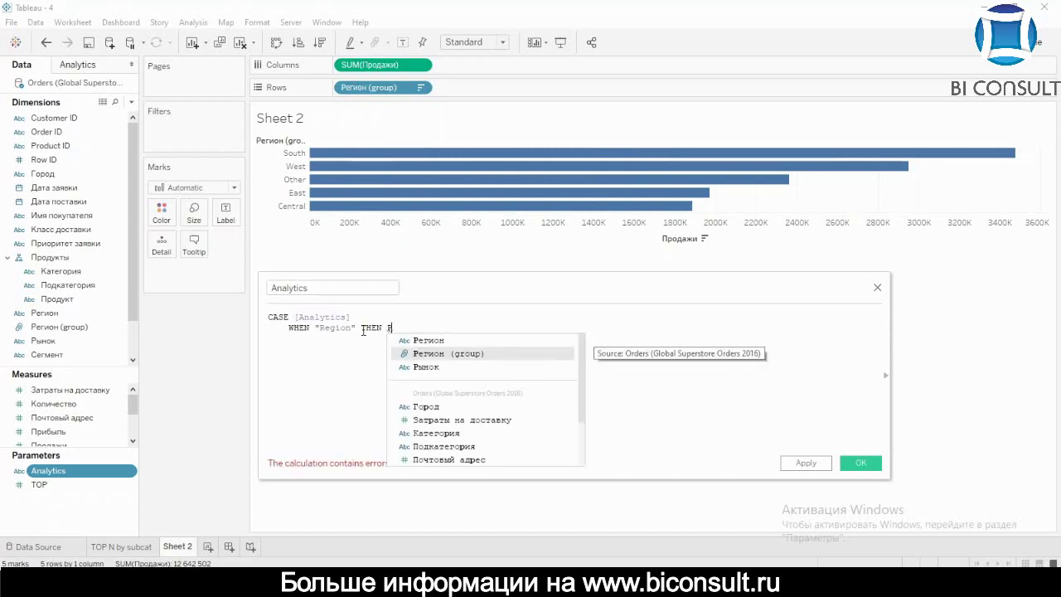
pyautogui.press('Return')
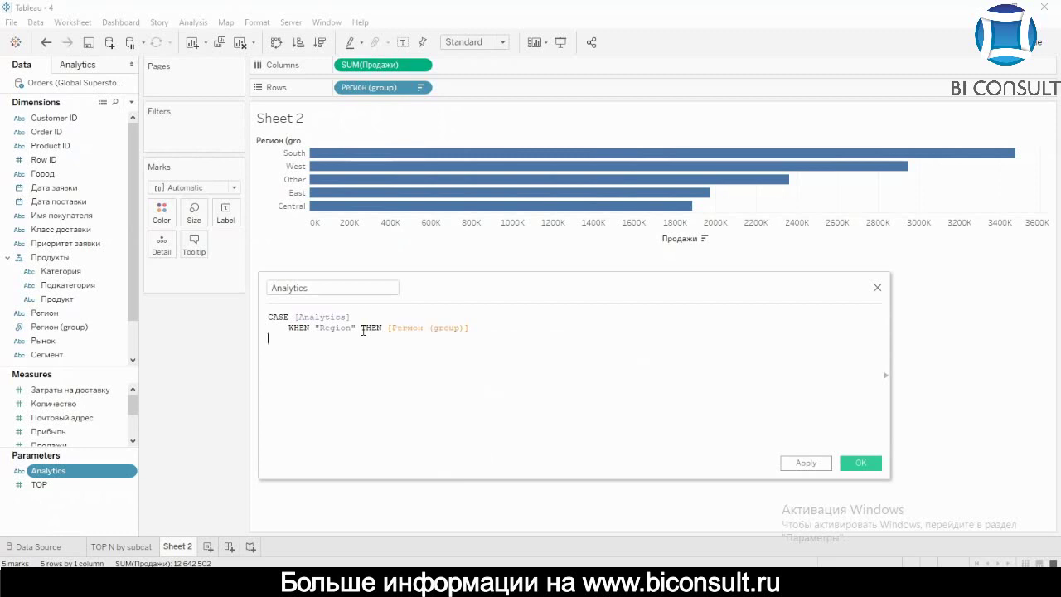
# Add the branch WHEN "Category" THEN [Категория] to the formula on the next line.
pyautogui.press('Return')
pyautogui.write('WH')
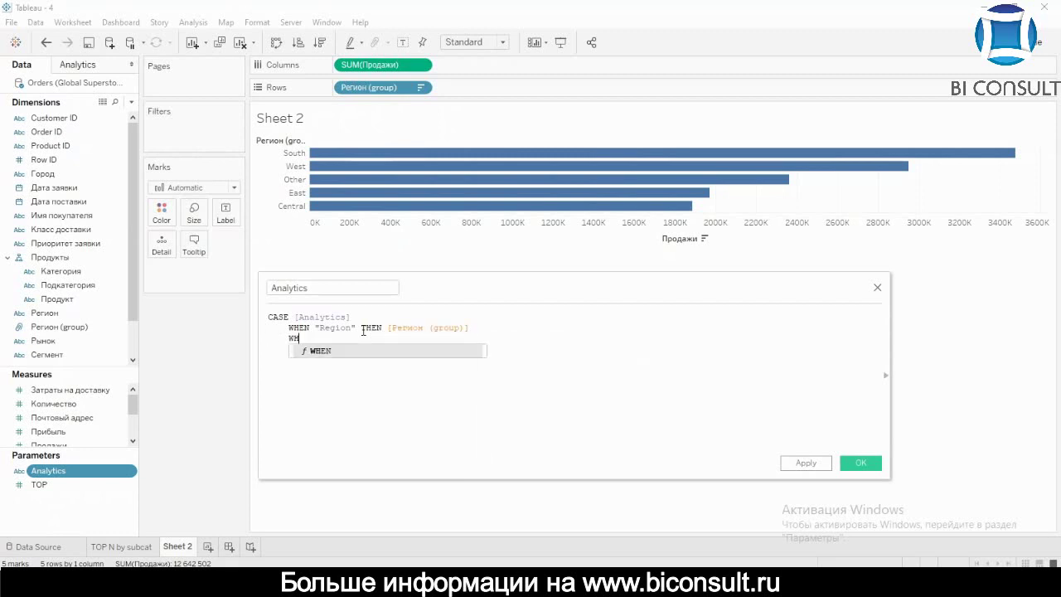
pyautogui.write('EN ""')
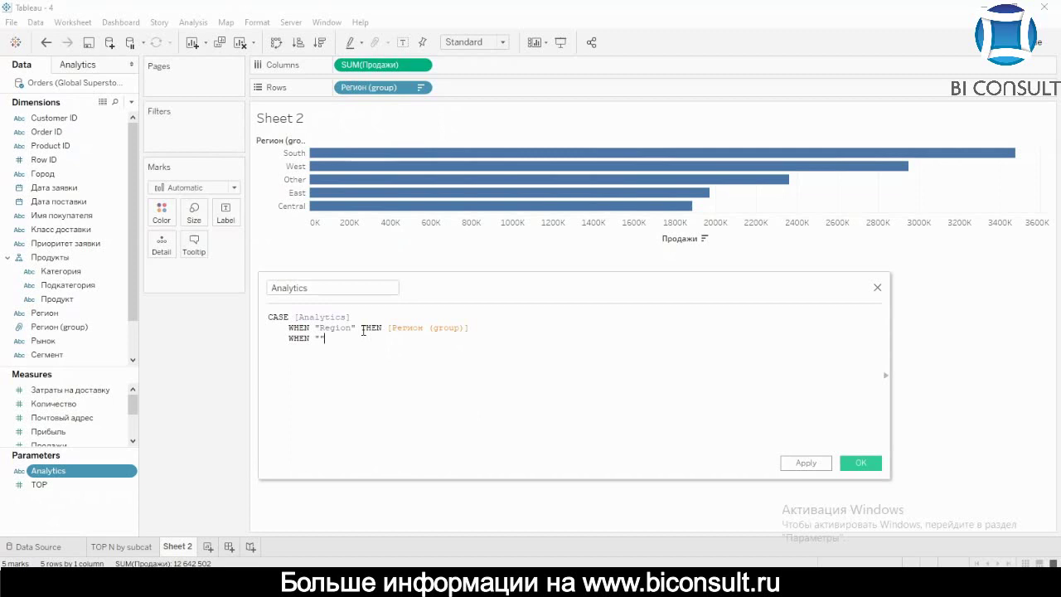
pyautogui.write('Category')
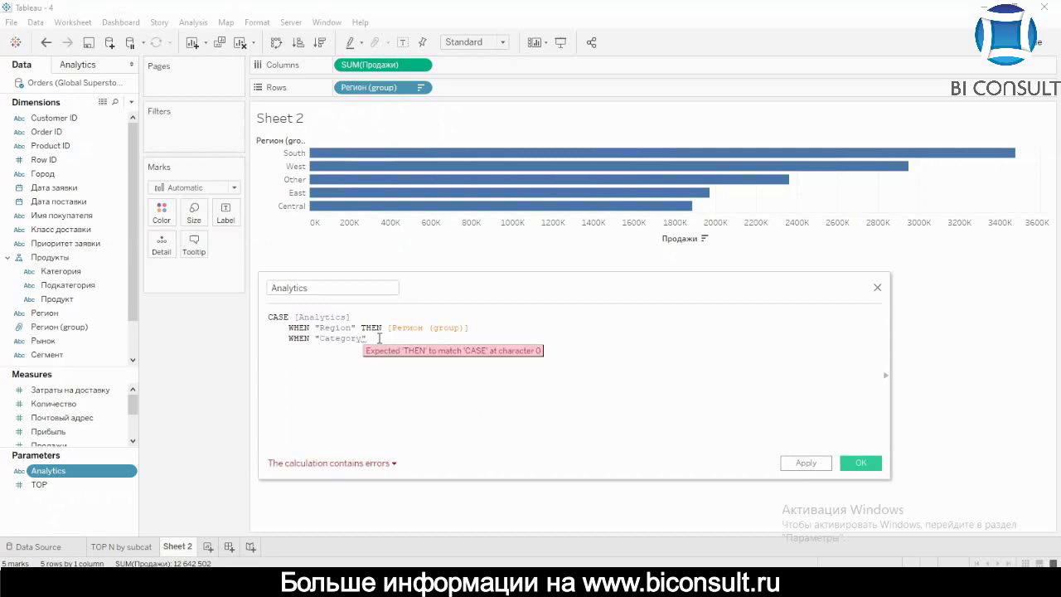
pyautogui.press('Right')
pyautogui.write('ЕРУТ')
pyautogui.press('BackSpace')
pyautogui.press('BackSpace')
pyautogui.press('BackSpace')
pyautogui.press('BackSpace')
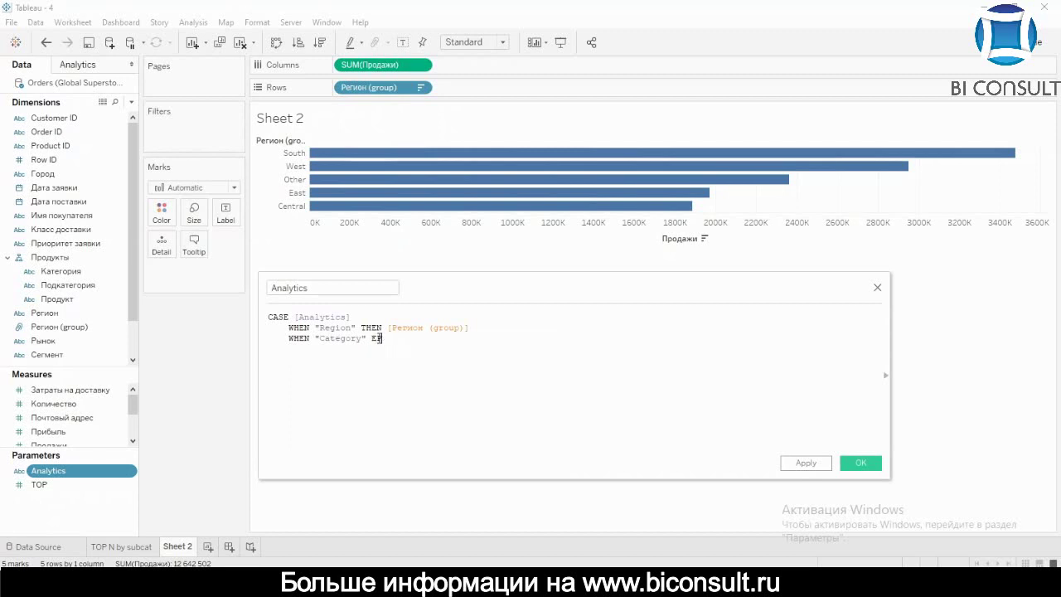
pyautogui.write('THE')
pyautogui.write('N ')
pyautogui.write('Ca')
pyautogui.press('BackSpace')
pyautogui.write('ateg')
pyautogui.press('BackSpace')
pyautogui.press('BackSpace')
pyautogui.press('BackSpace')
pyautogui.press('BackSpace')
pyautogui.press('BackSpace')
pyautogui.write('Ka')
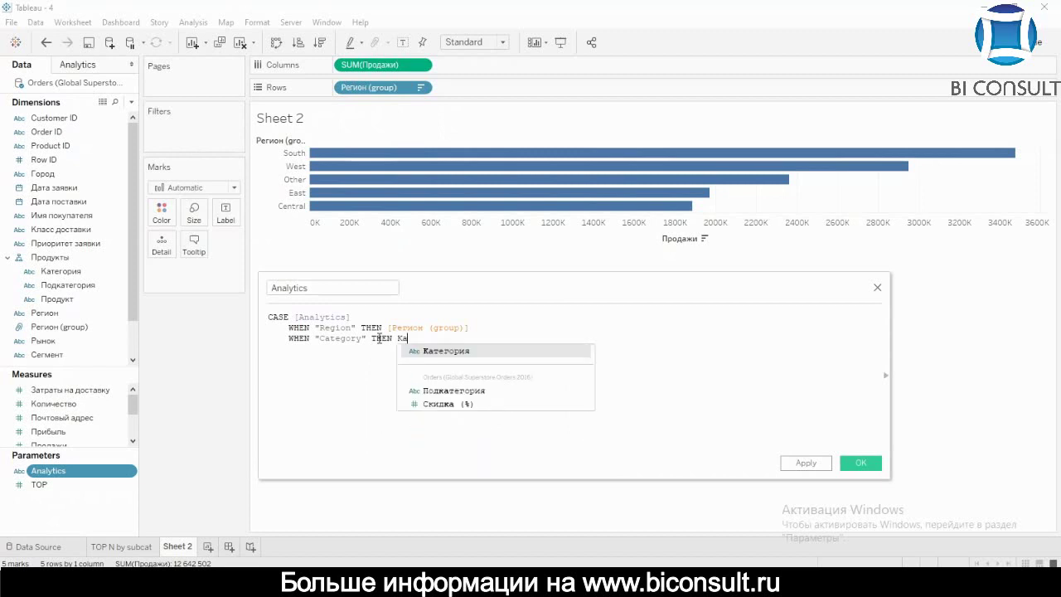
pyautogui.press('Return')
# Add the branch WHEN "Segment" THEN [Сегмент] and close the CASE formula with END.
pyautogui.press('Return')
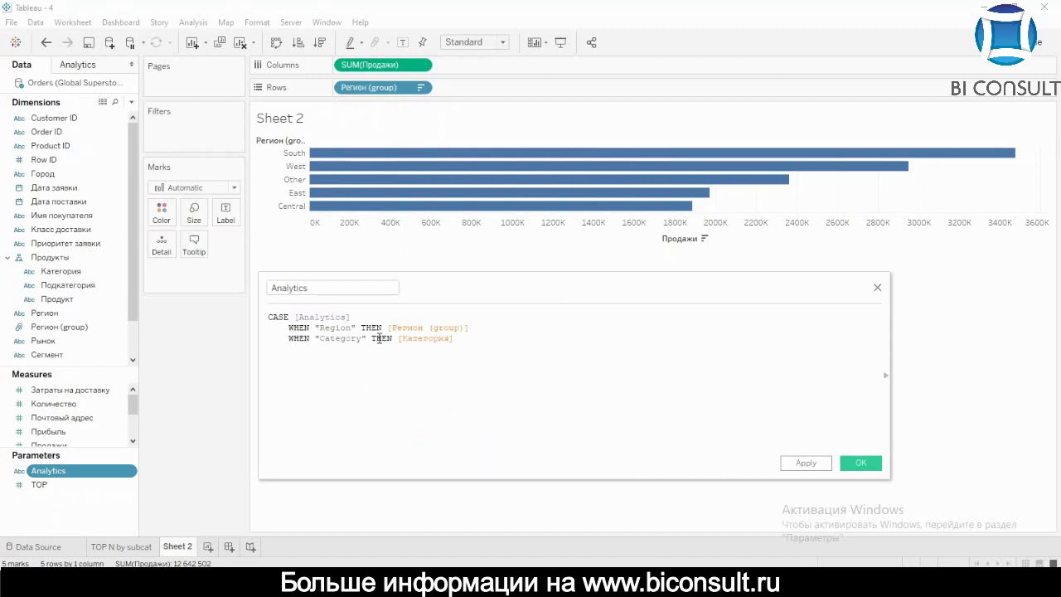
pyautogui.write('W')
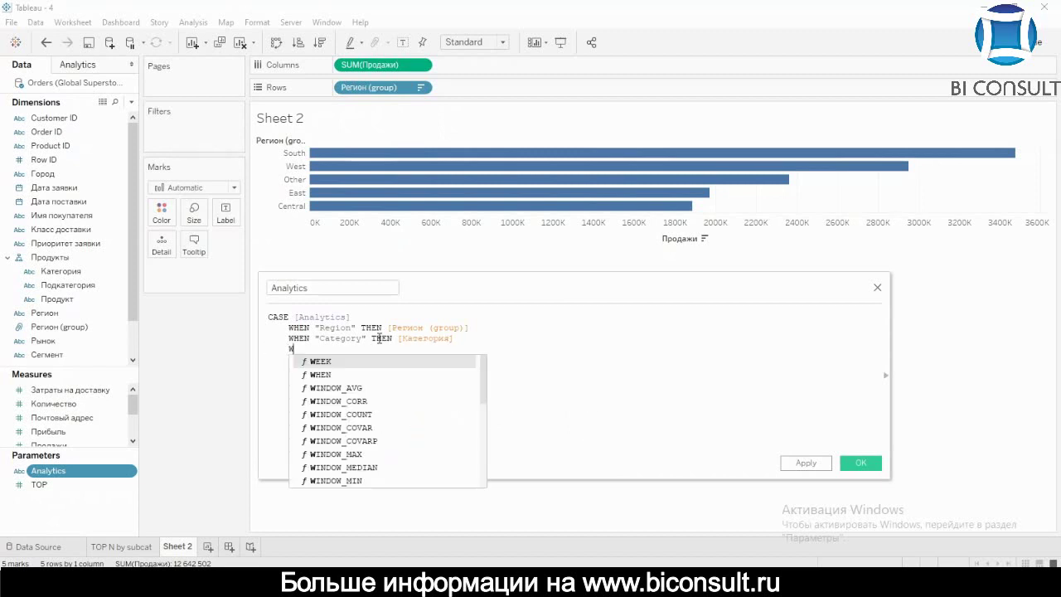
pyautogui.write('HEN ""')
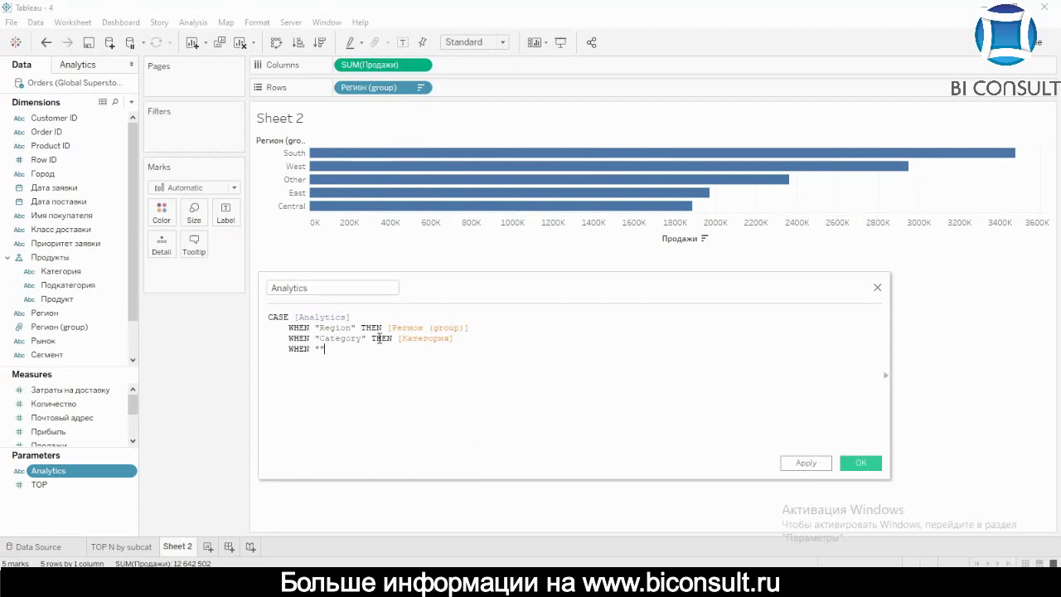
pyautogui.write('Segment')
pyautogui.press('Tab')
pyautogui.press('BackSpace')
pyautogui.press('BackSpace')
pyautogui.press('BackSpace')
pyautogui.press('BackSpace')
pyautogui.press('BackSpace')
pyautogui.press('BackSpace')
pyautogui.press('BackSpace')
pyautogui.write('THEN')
pyautogui.press('BackSpace')
pyautogui.press('BackSpace')
pyautogui.press('BackSpace')
pyautogui.press('BackSpace')
pyautogui.write('THEN ')
pyautogui.write('С')
pyautogui.press('Return')
pyautogui.press('Return')
pyautogui.write('END')
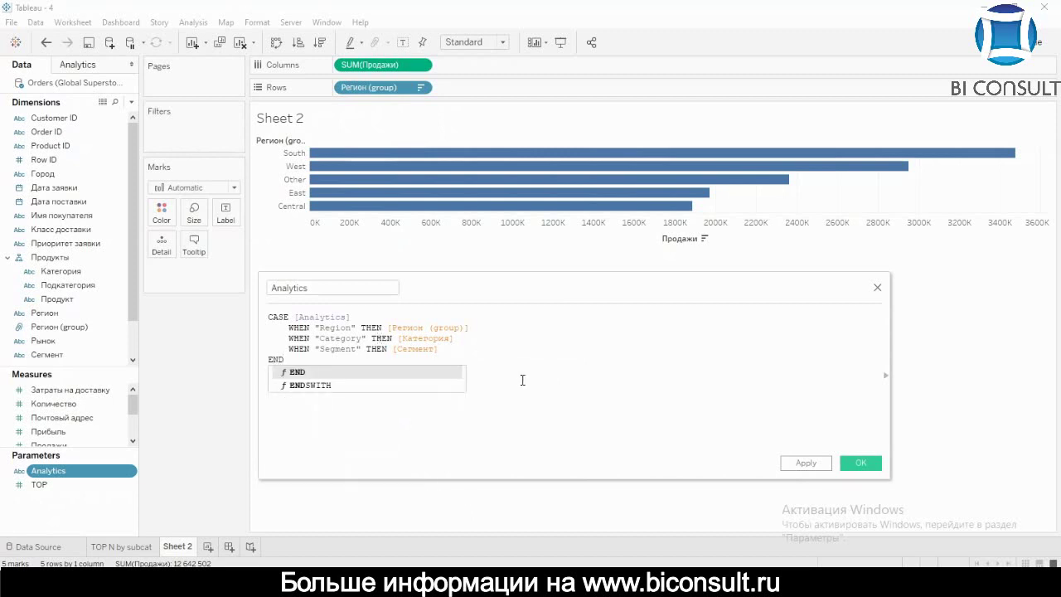
pyautogui.press('Return')
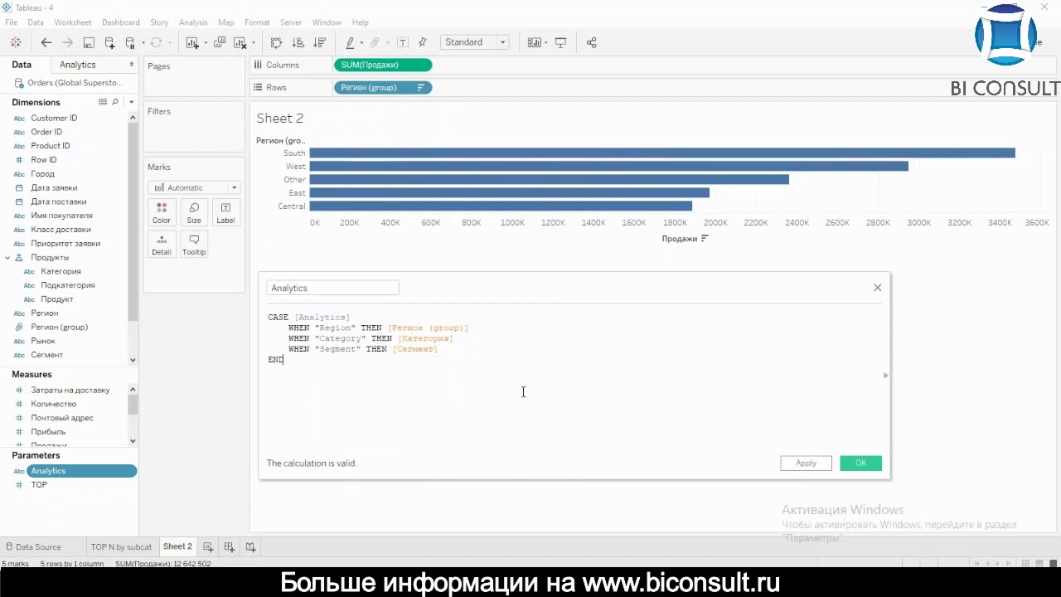
# Save the Analytics calculated field, put it on Rows in place of Регион (group), and show the Analytics parameter control.
pyautogui.click(859, 465)
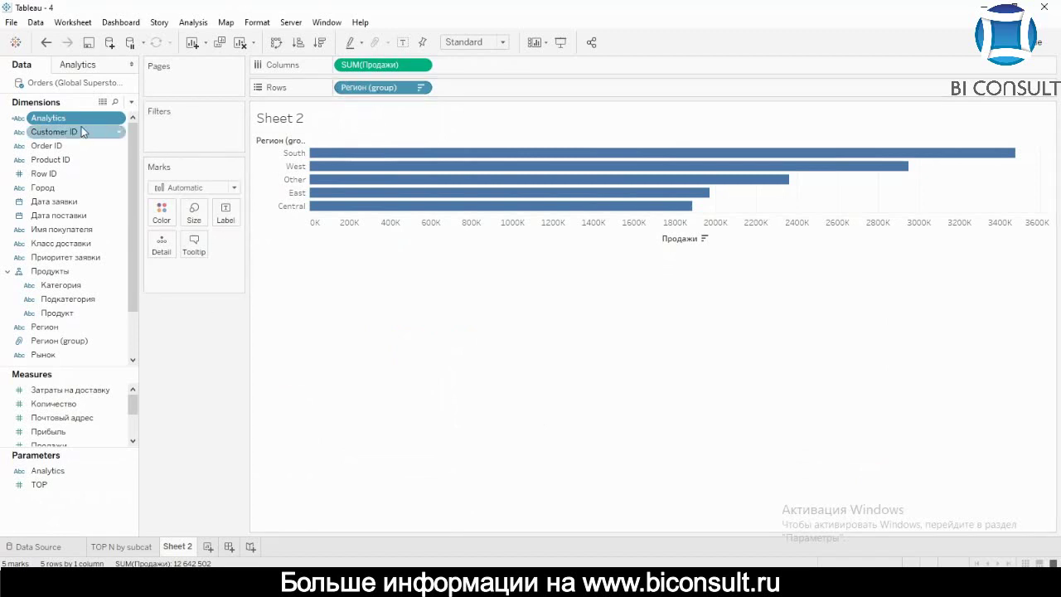
pyautogui.moveTo(121, 116); pyautogui.dragTo(397, 95)
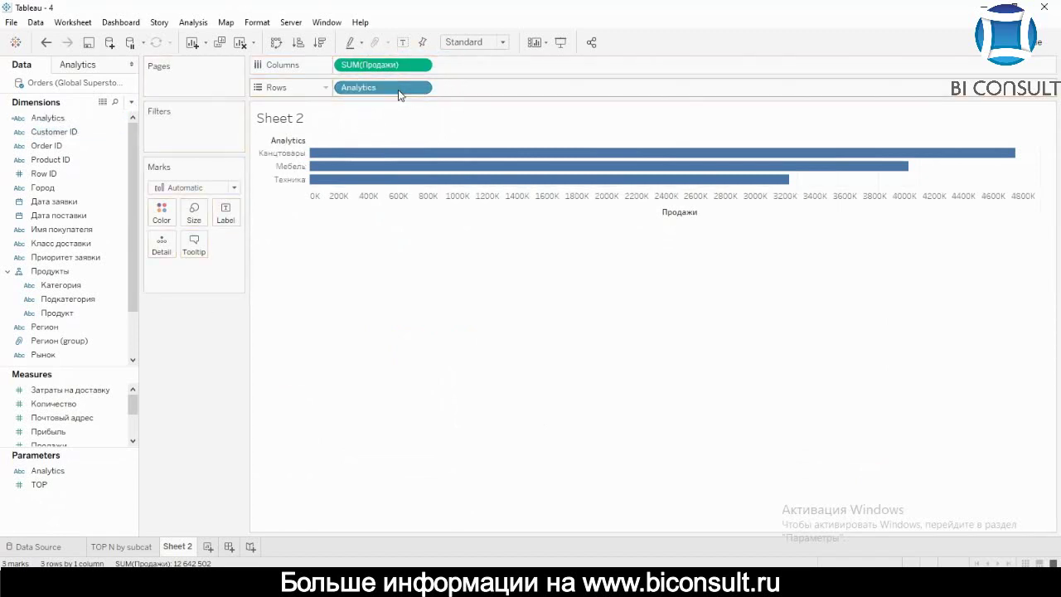
pyautogui.rightClick(37, 474)
pyautogui.click(112, 246)
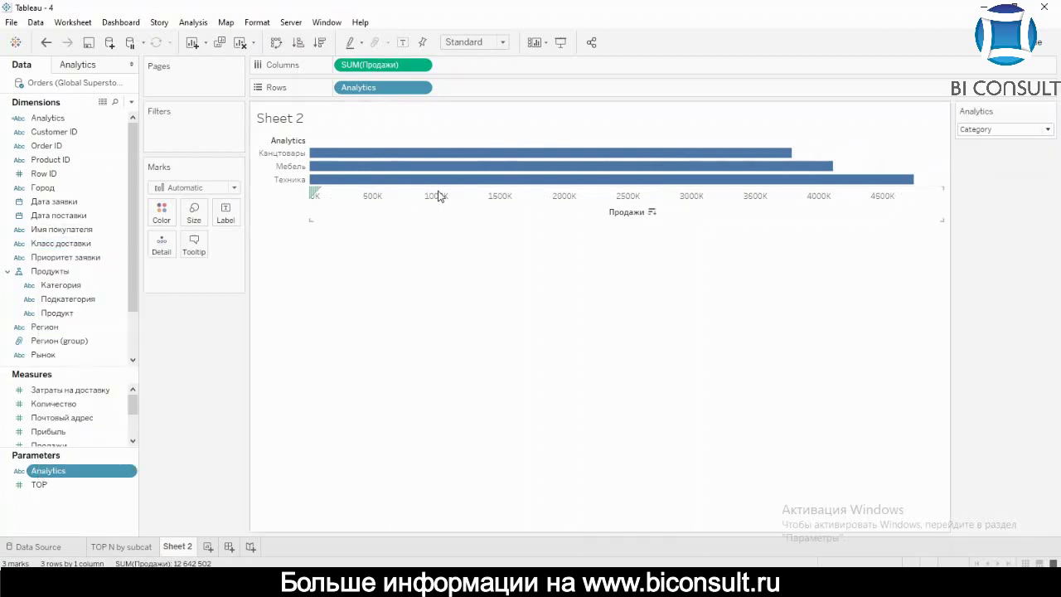
# Test the Analytics parameter by switching the chart to Segment, to Region and back to Category.
pyautogui.click(1005, 130)
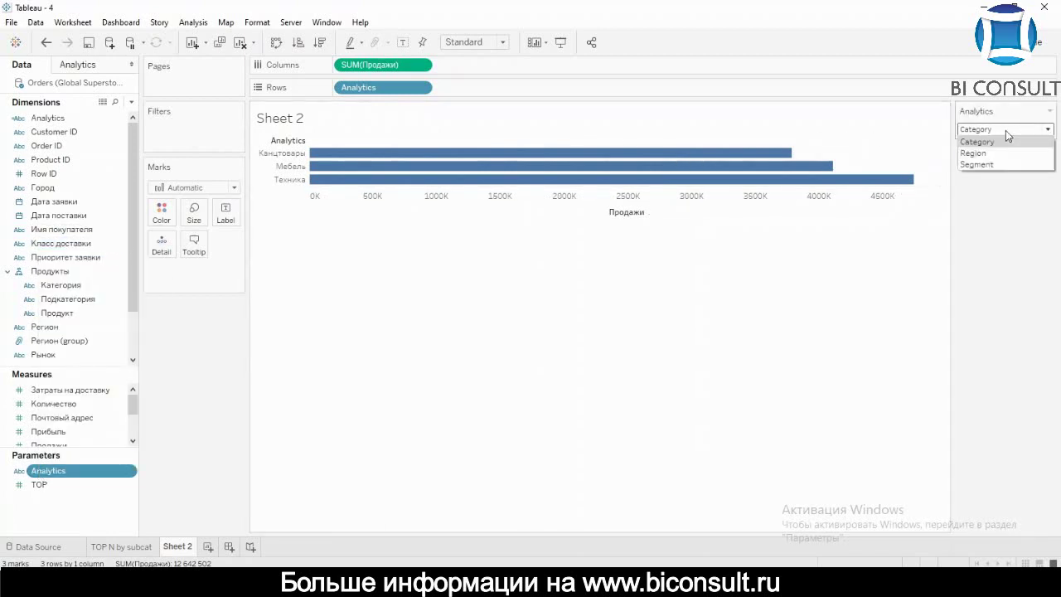
pyautogui.click(993, 164)
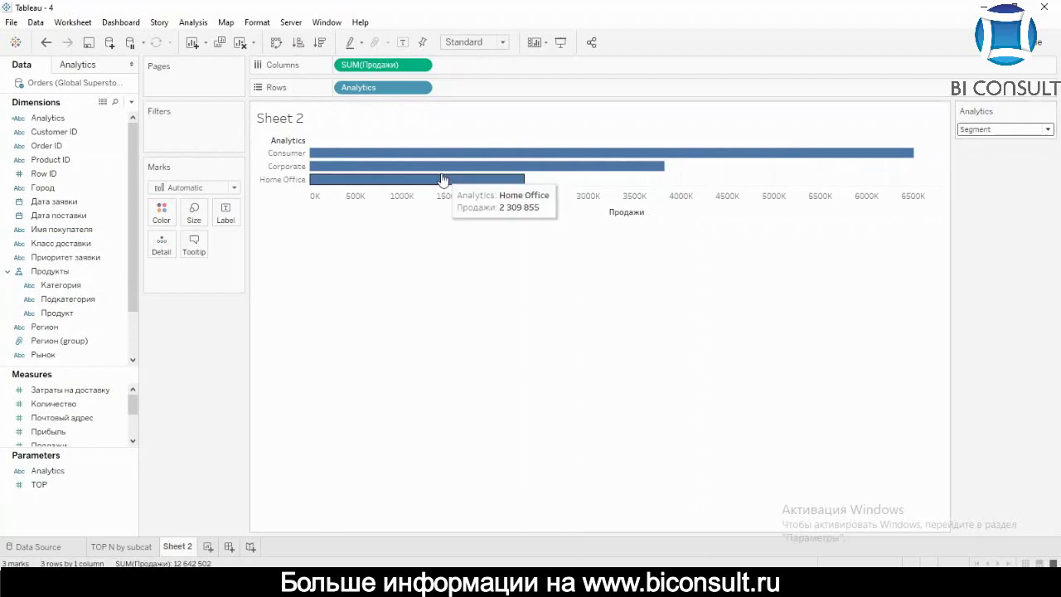
pyautogui.click(1004, 129)
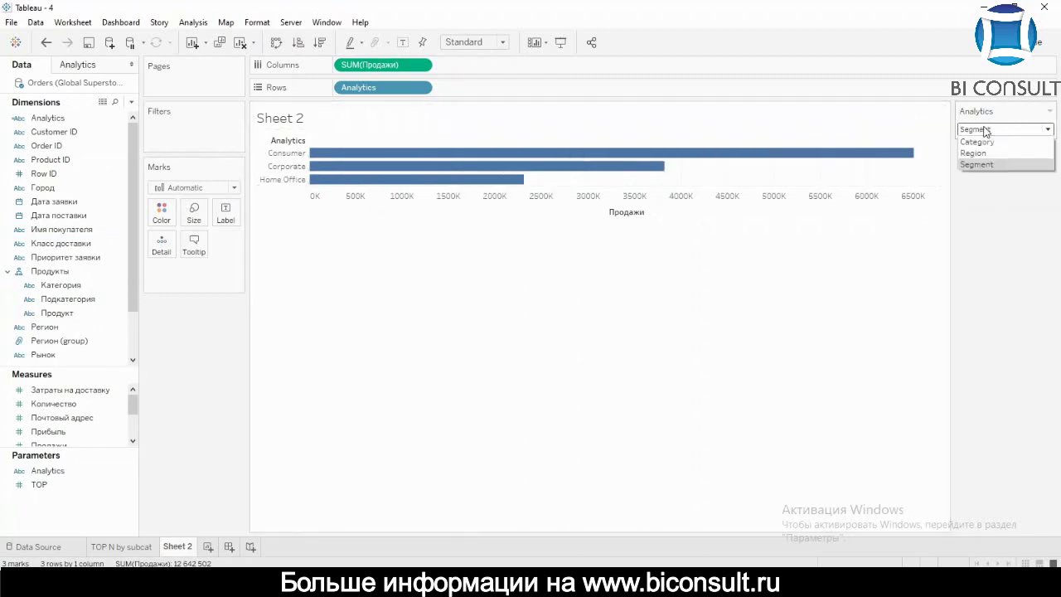
pyautogui.click(985, 153)
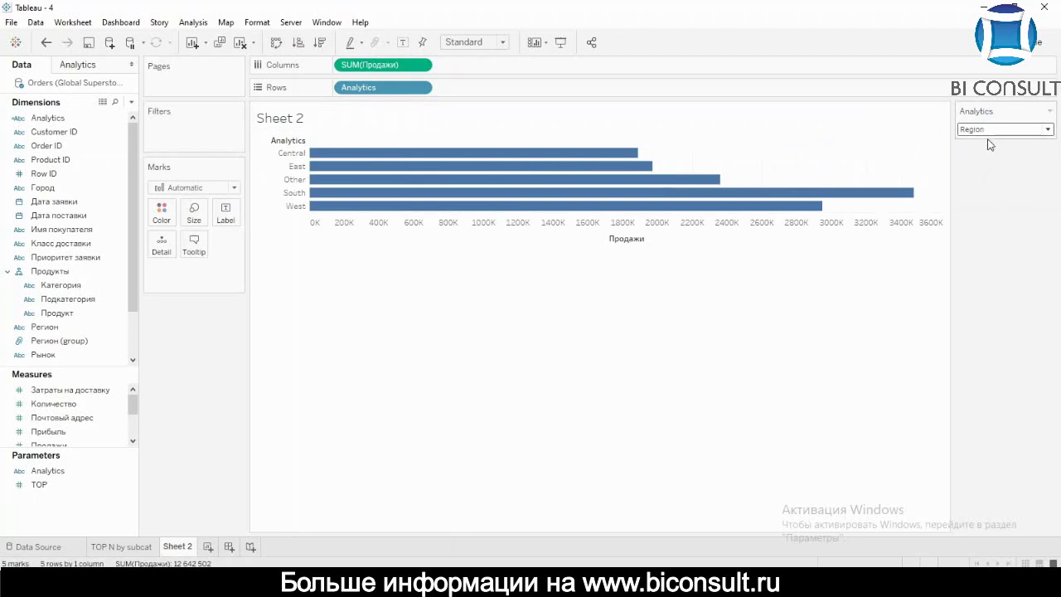
pyautogui.click(1004, 129)
pyautogui.click(995, 140)
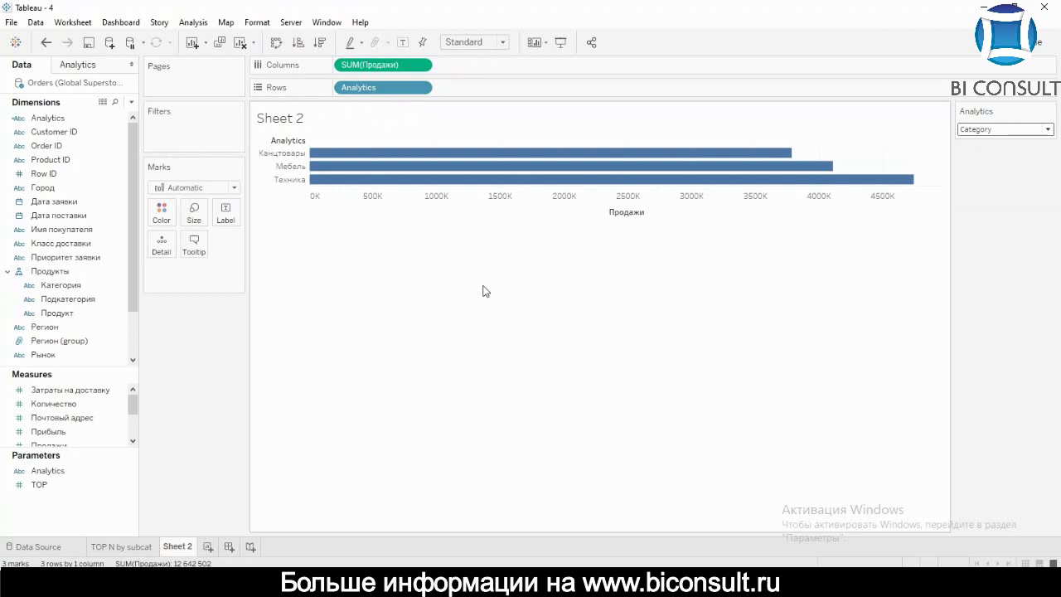
# Create a parameter named Measures with the String data type and a list of allowable values.
pyautogui.rightClick(13, 502)
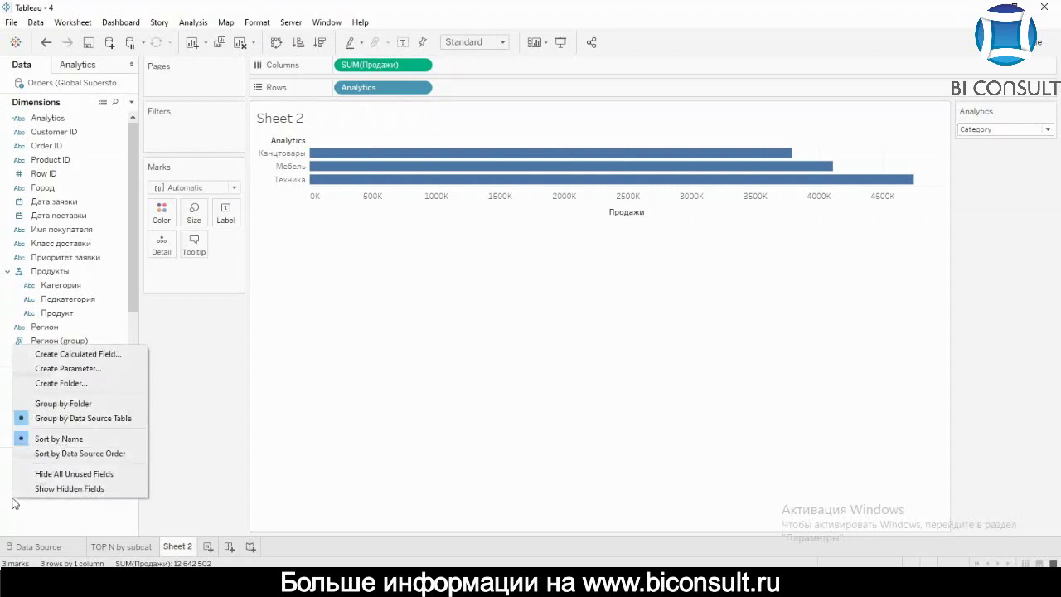
pyautogui.click(110, 369)
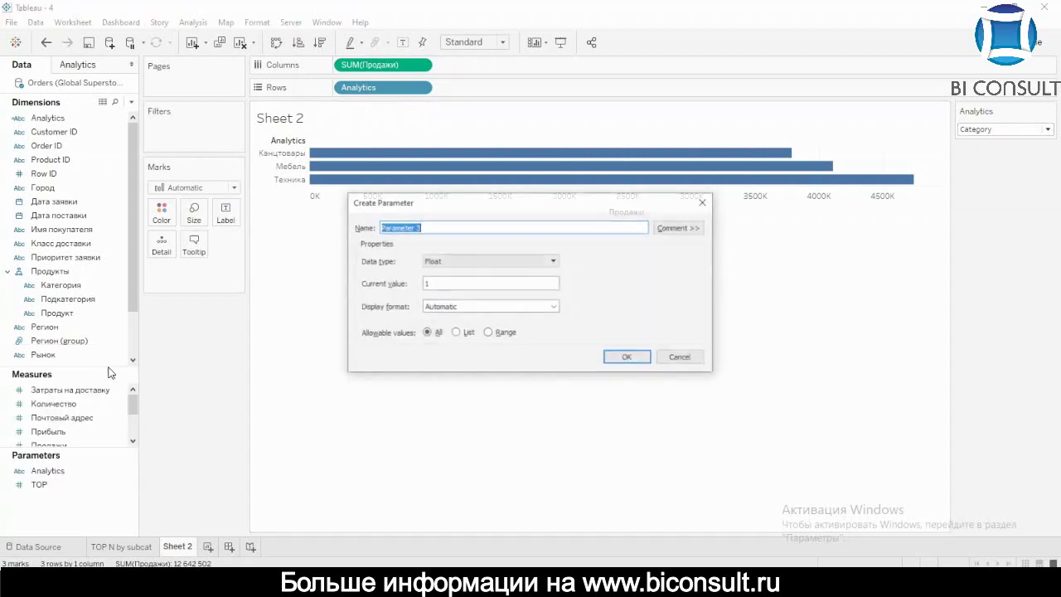
pyautogui.write('Measures')
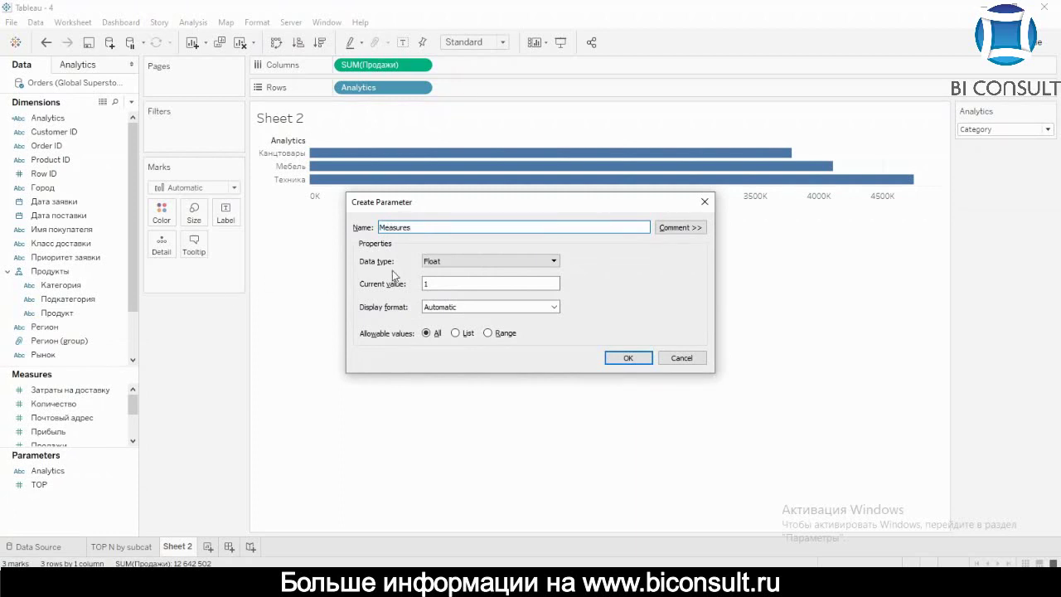
pyautogui.click(453, 262)
pyautogui.click(435, 288)
pyautogui.click(455, 332)
# Enter Profit and Sales as the parameter's list values and save the Measures parameter.
pyautogui.click(395, 387)
pyautogui.write('Profit')
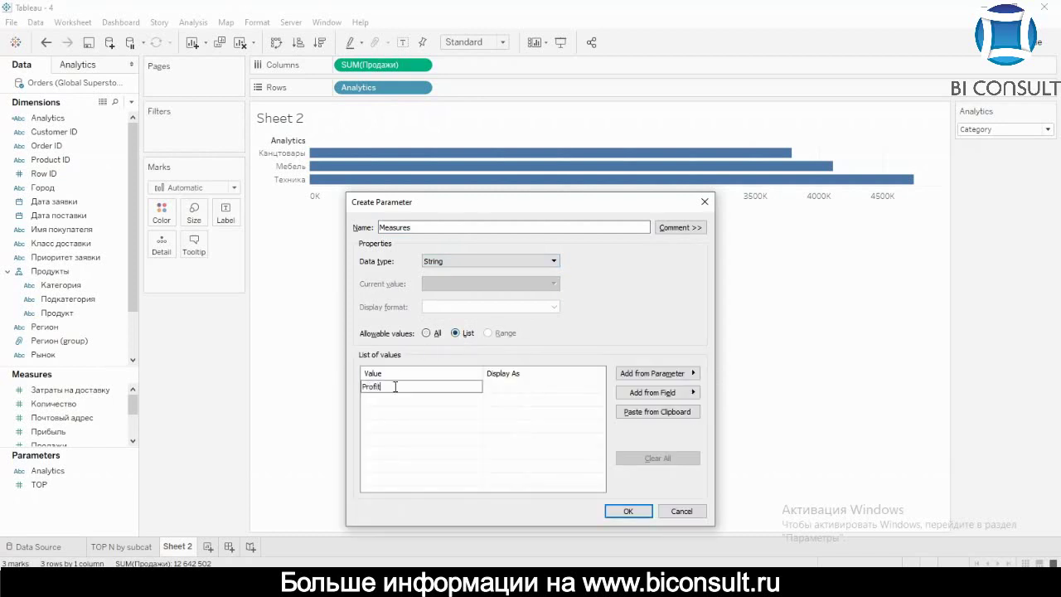
pyautogui.press('Return')
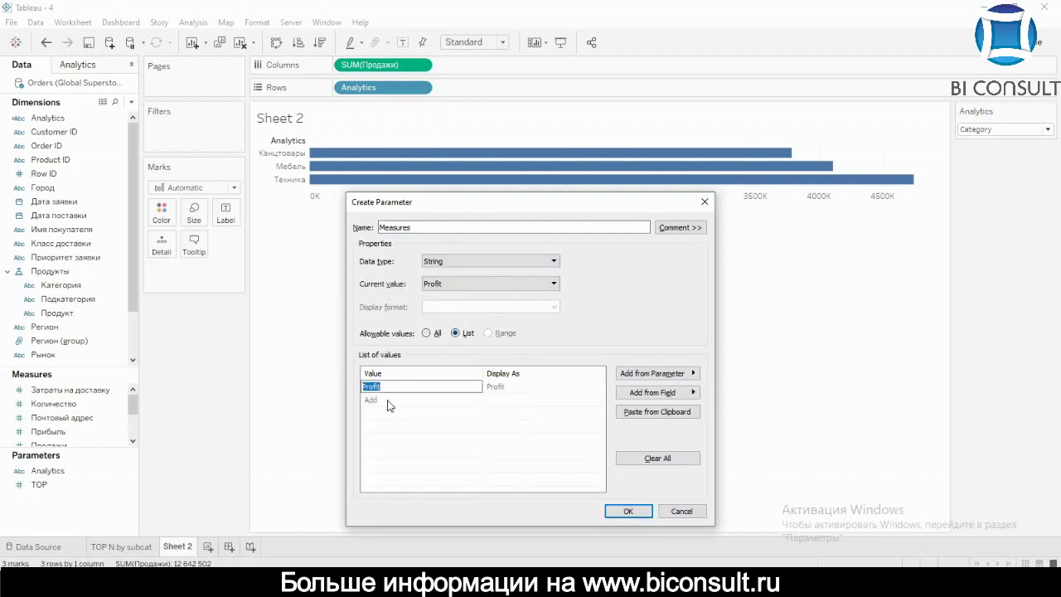
pyautogui.click(387, 401)
pyautogui.write('S')
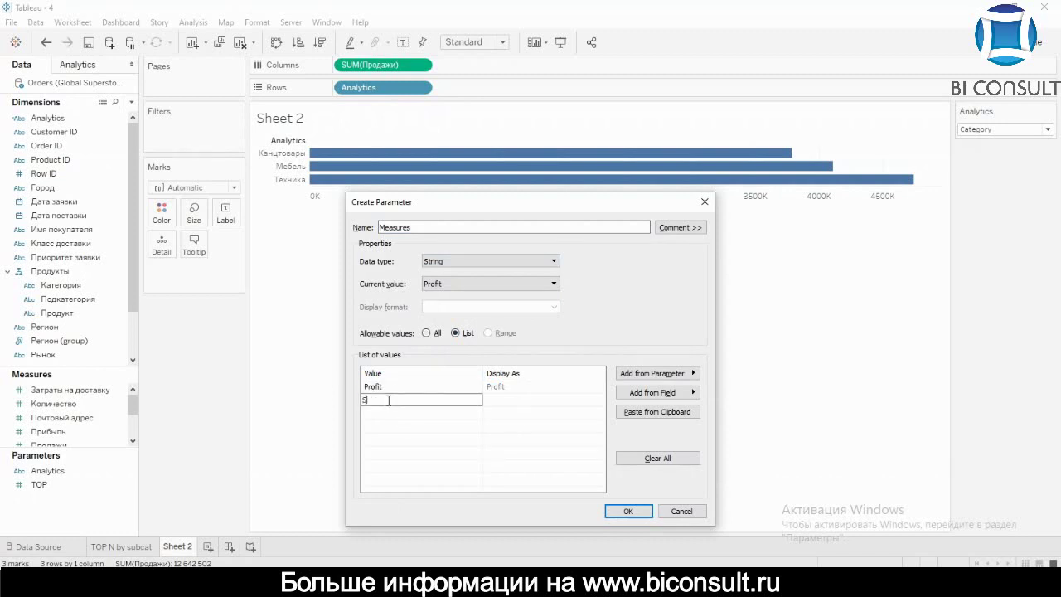
pyautogui.write('ales')
pyautogui.press('Return')
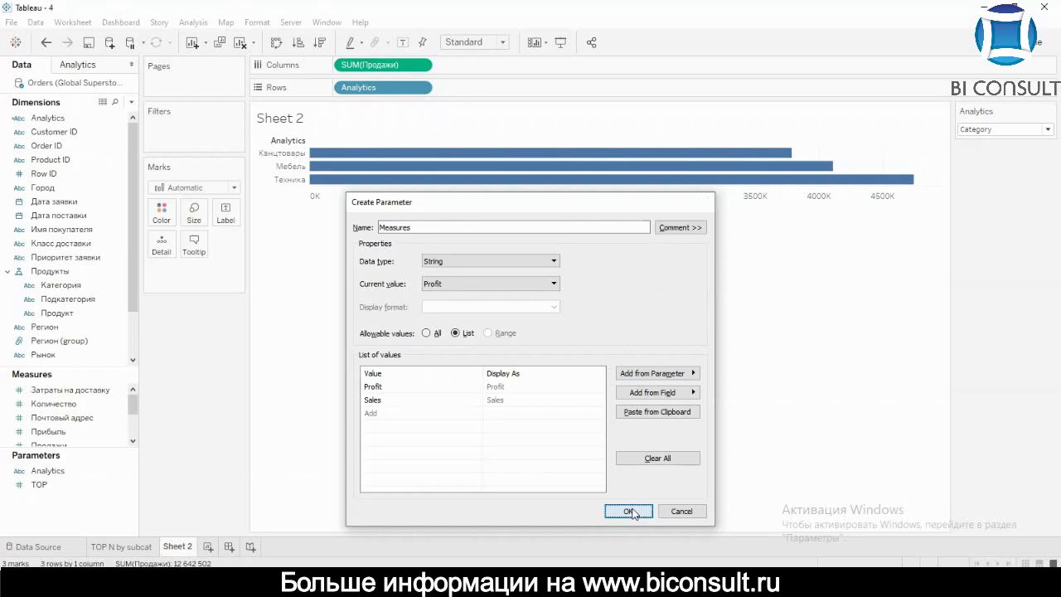
pyautogui.click(630, 511)
# Create a calculated field from the Measures parameter, name it Measures, and begin its formula with CASE [Measures].
pyautogui.rightClick(71, 528)
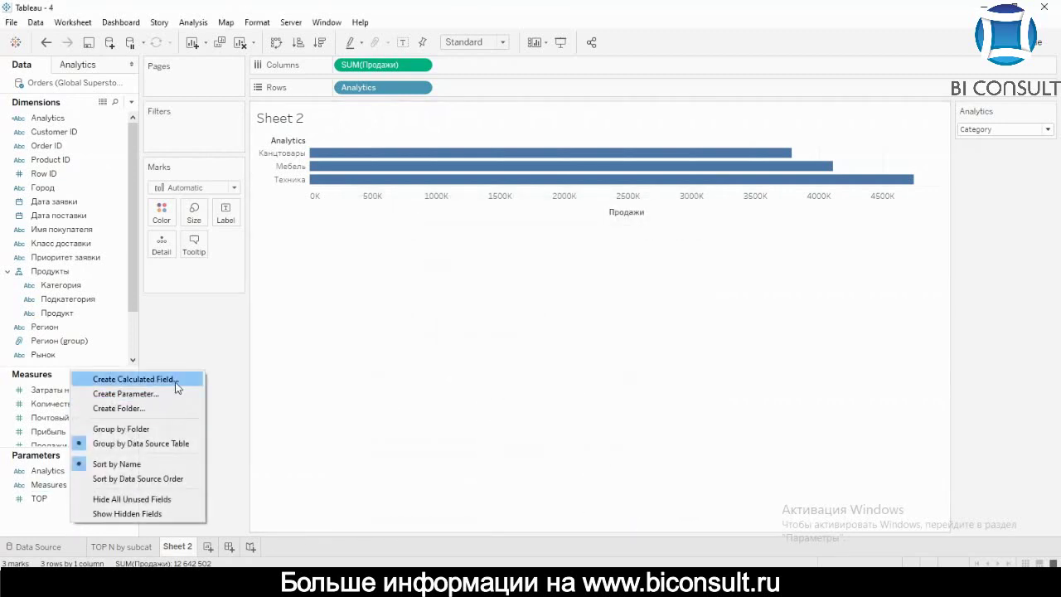
pyautogui.rightClick(52, 486)
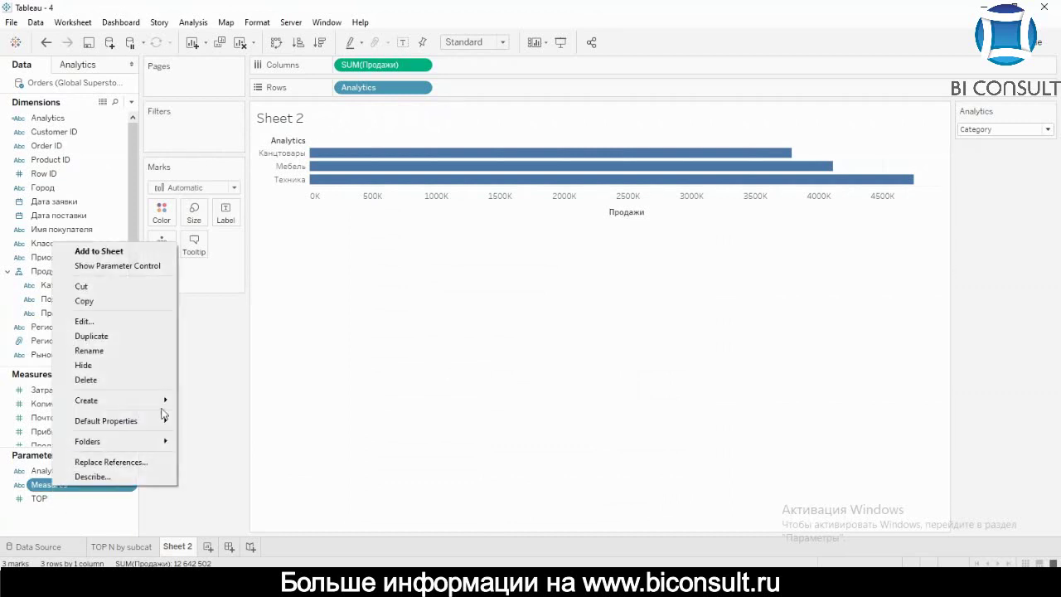
pyautogui.moveTo(141, 407)
pyautogui.click(230, 403)
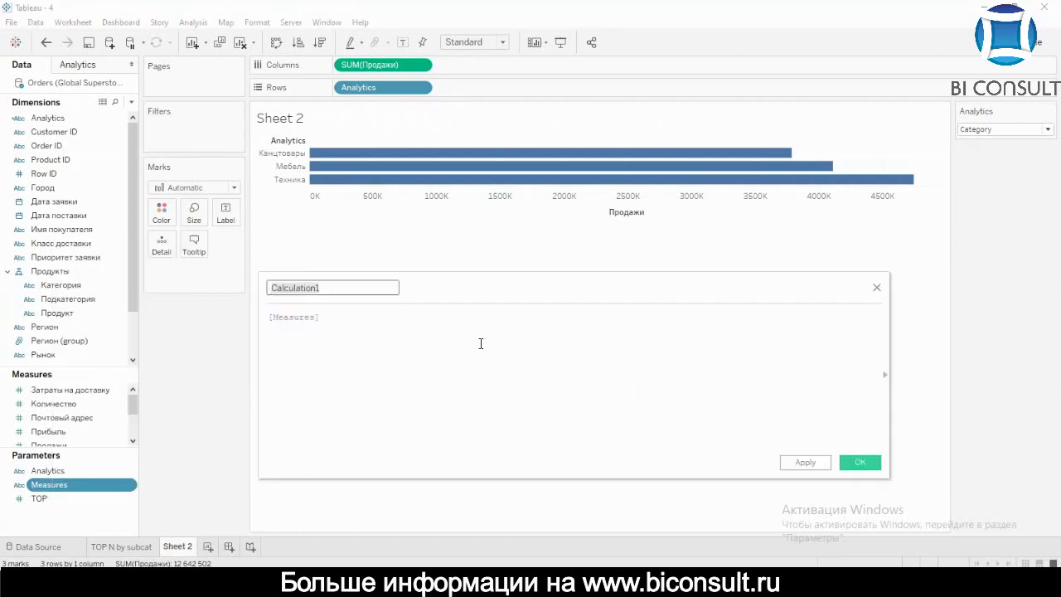
pyautogui.write('Measures')
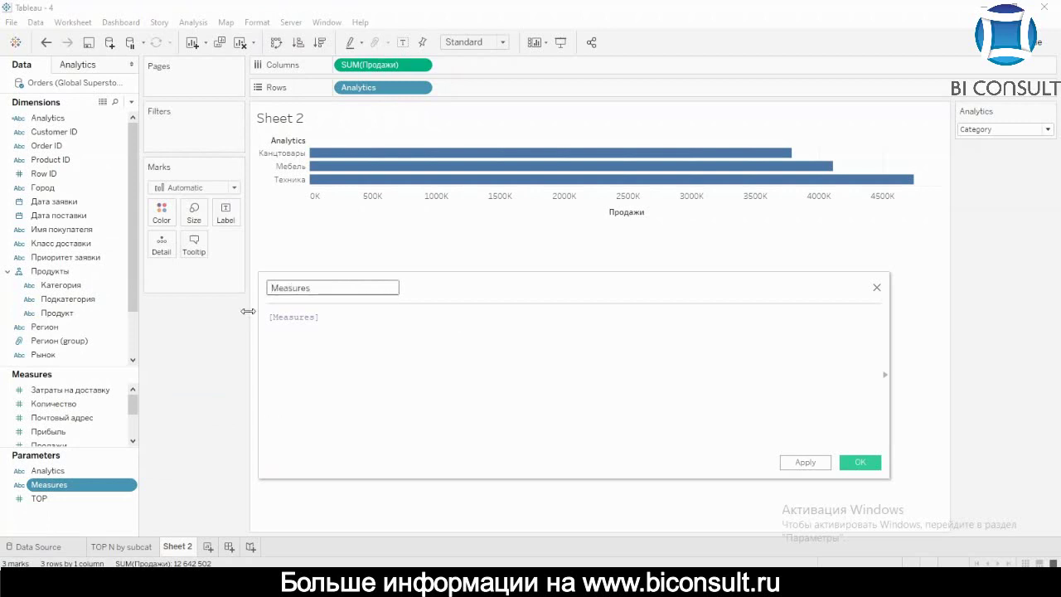
pyautogui.click(271, 323)
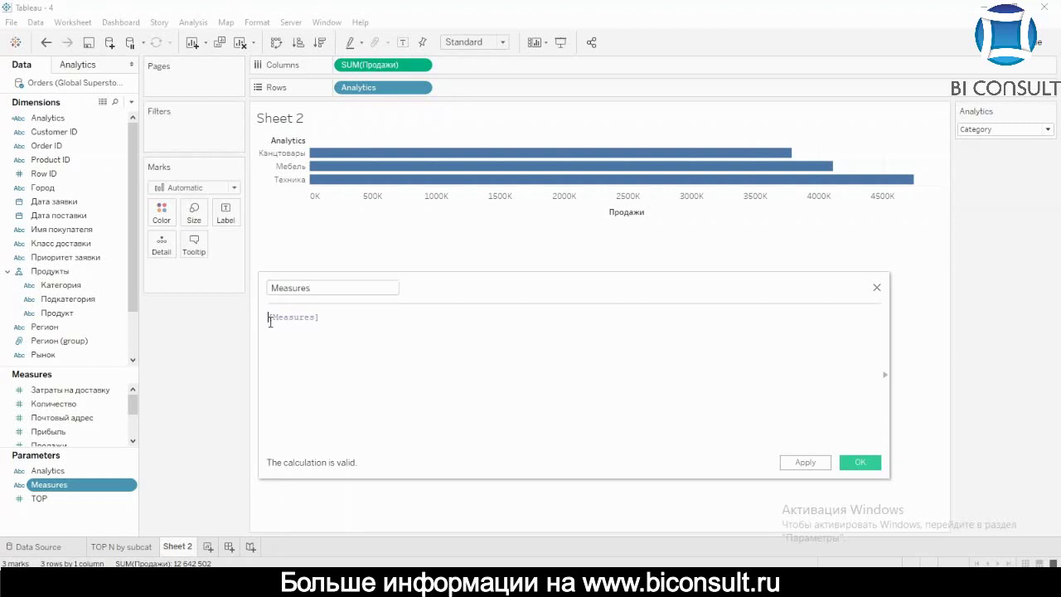
pyautogui.write('CASE')
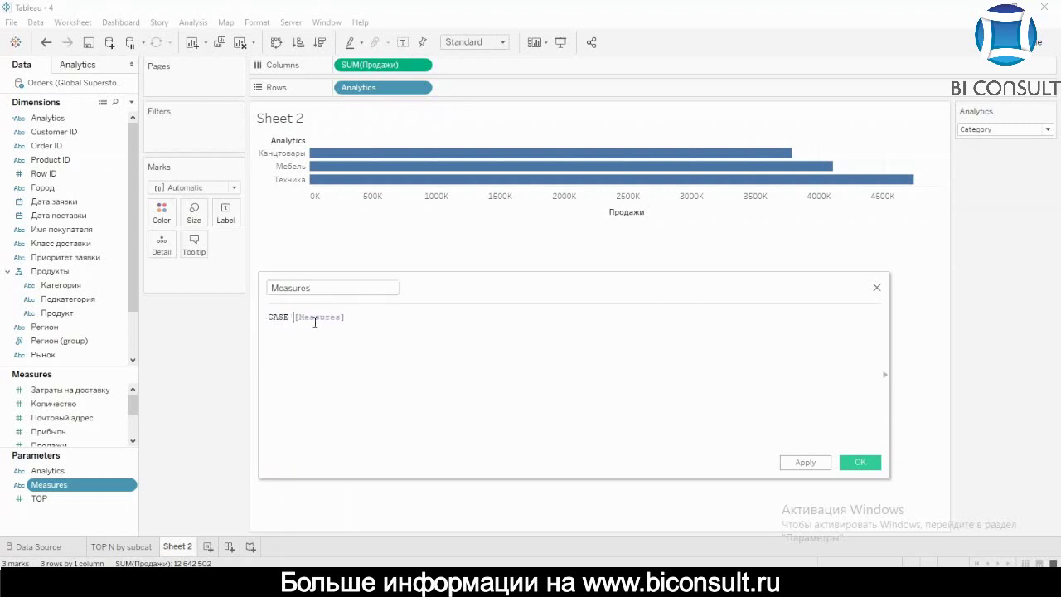
# Add the branch WHEN "Profit" THEN SUM([Прибыль]) on a new line of the CASE formula.
pyautogui.click(363, 315)
pyautogui.press('Return')
pyautogui.write('WHE')
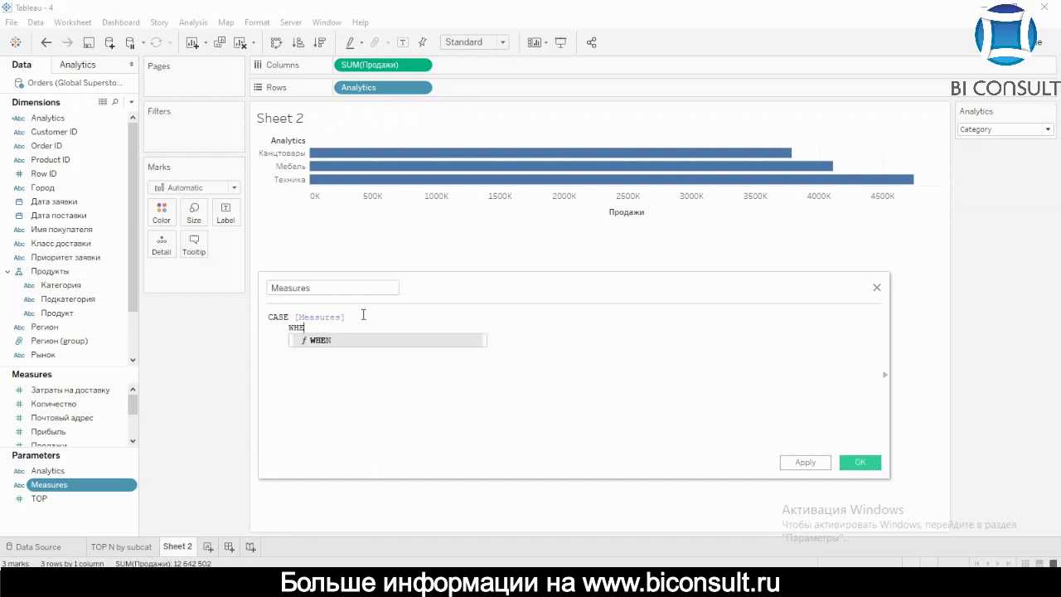
pyautogui.write('N"Profi')
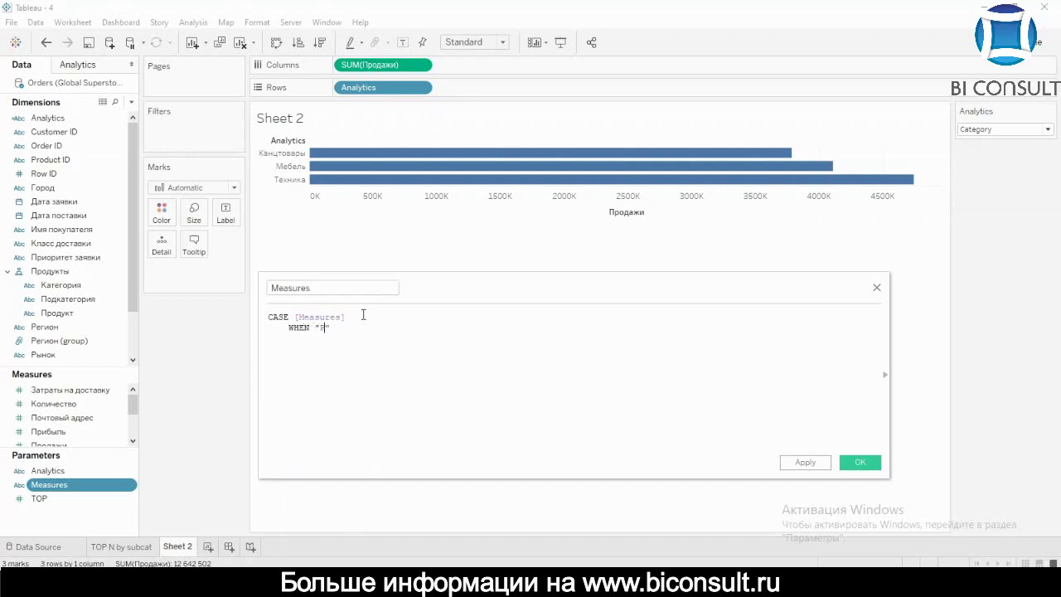
pyautogui.write('t" THEN SUM()')
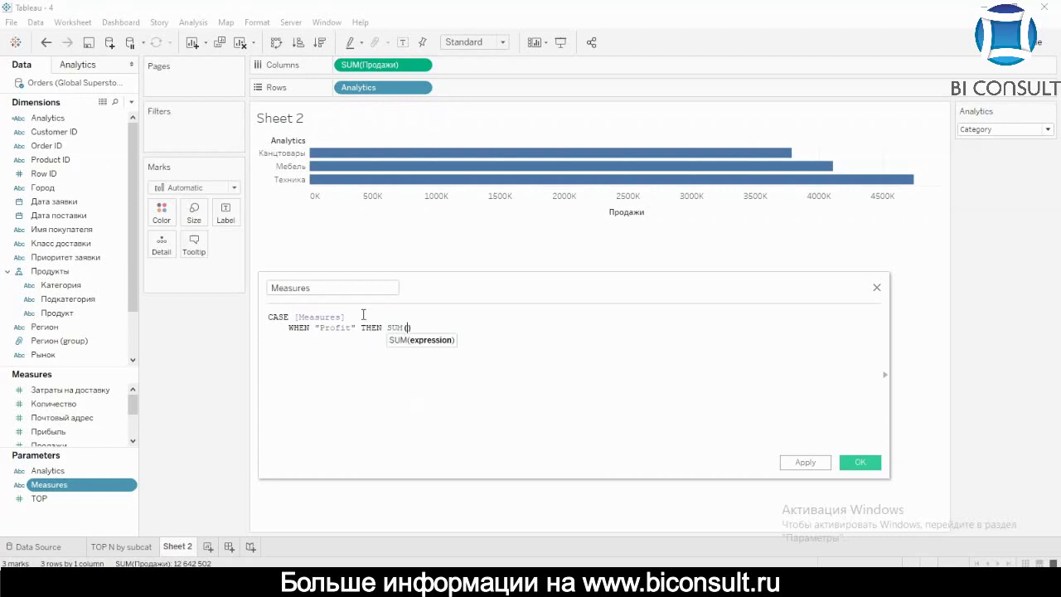
pyautogui.write('При')
pyautogui.press('Return')
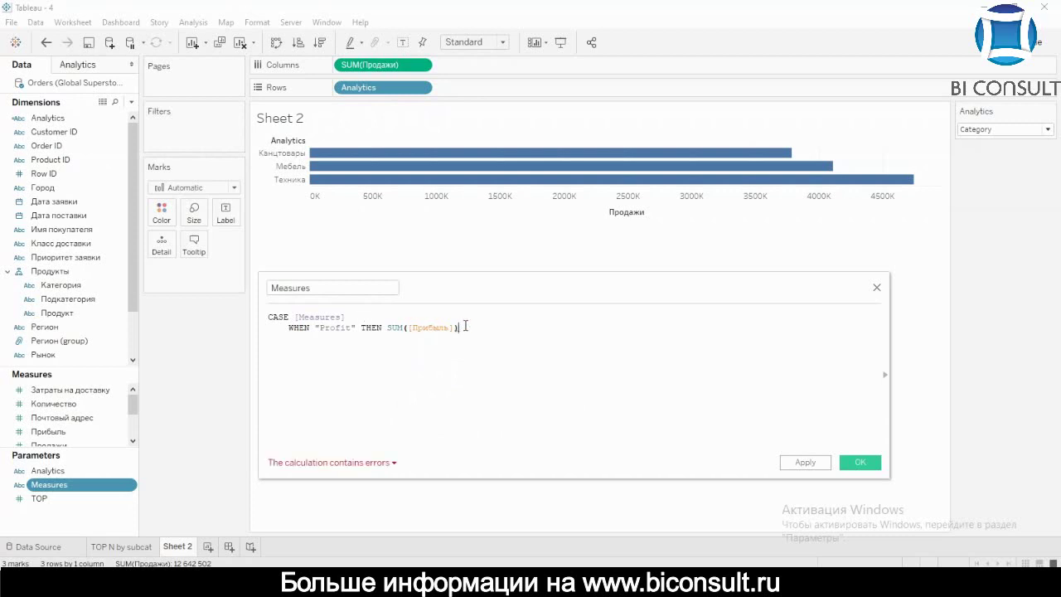
# Add the branch WHEN "Sales" THEN SUM([Продажи]) and close the CASE formula with END.
pyautogui.press('Return')
pyautogui.write('WHEN ')
pyautogui.write('"')
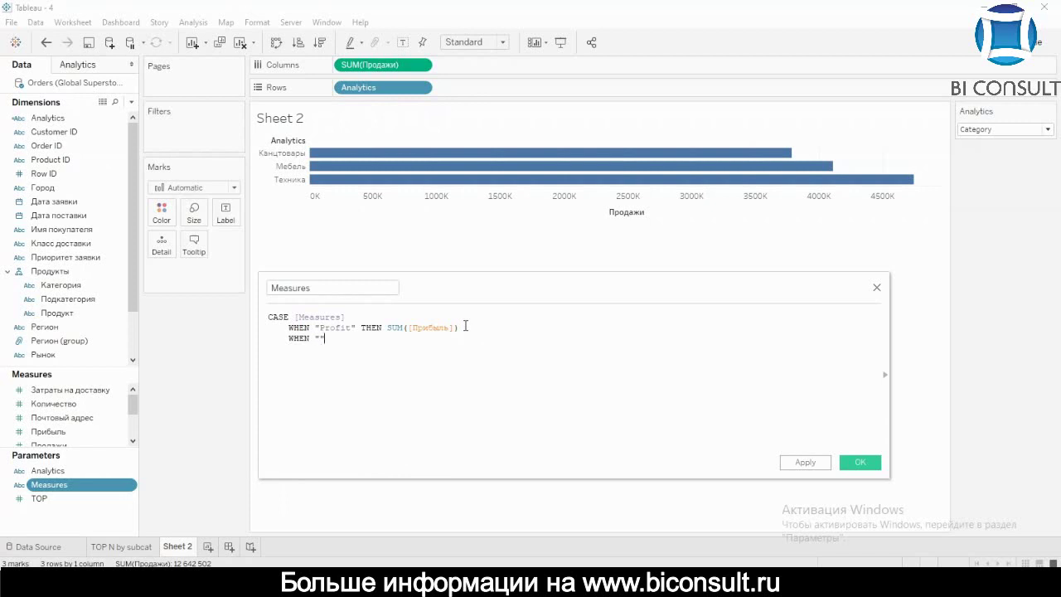
pyautogui.write('Sales" THEN SUM')
pyautogui.press('Return')
pyautogui.write('Пр')
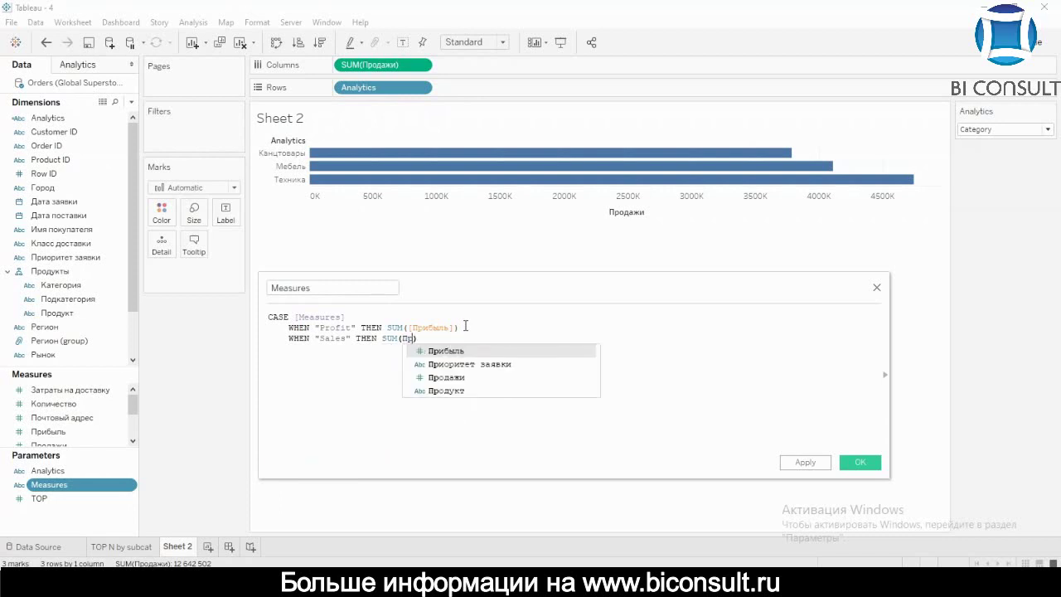
pyautogui.press('Down')
pyautogui.press('Down')
pyautogui.press('Return')
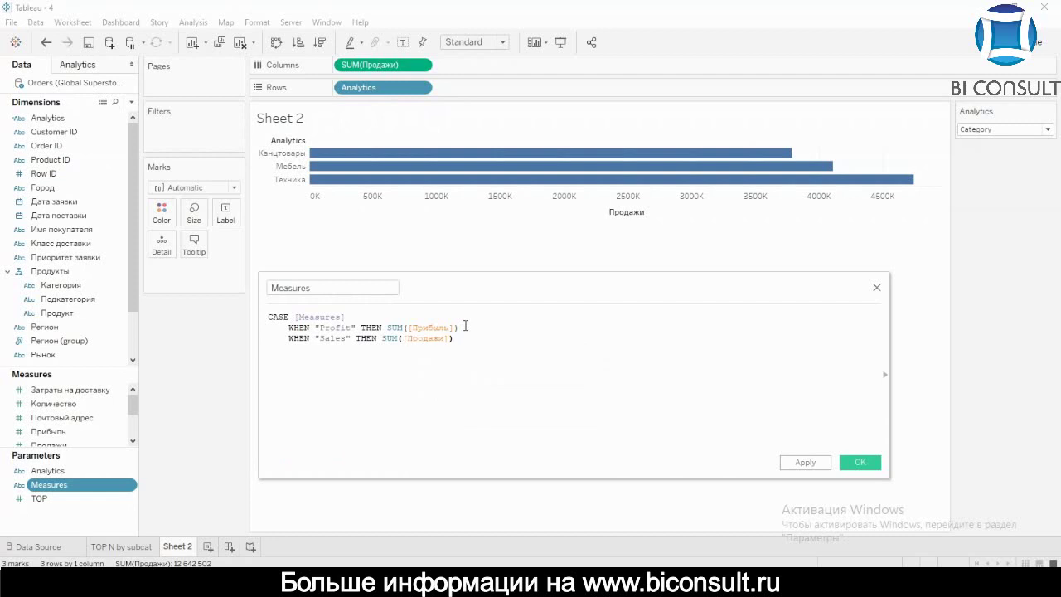
pyautogui.press('Return')
pyautogui.write('END')
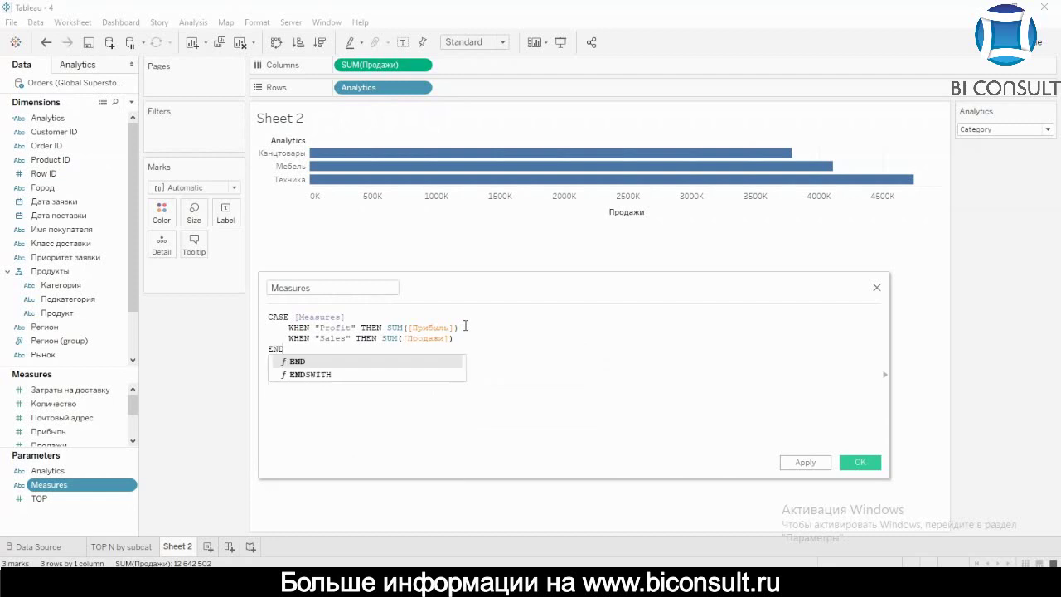
pyautogui.click(565, 385)
# Remove the SUM aggregation around [Прибыль] and [Продажи] in both branches and save the Measures calculated field.
pyautogui.click(407, 327)
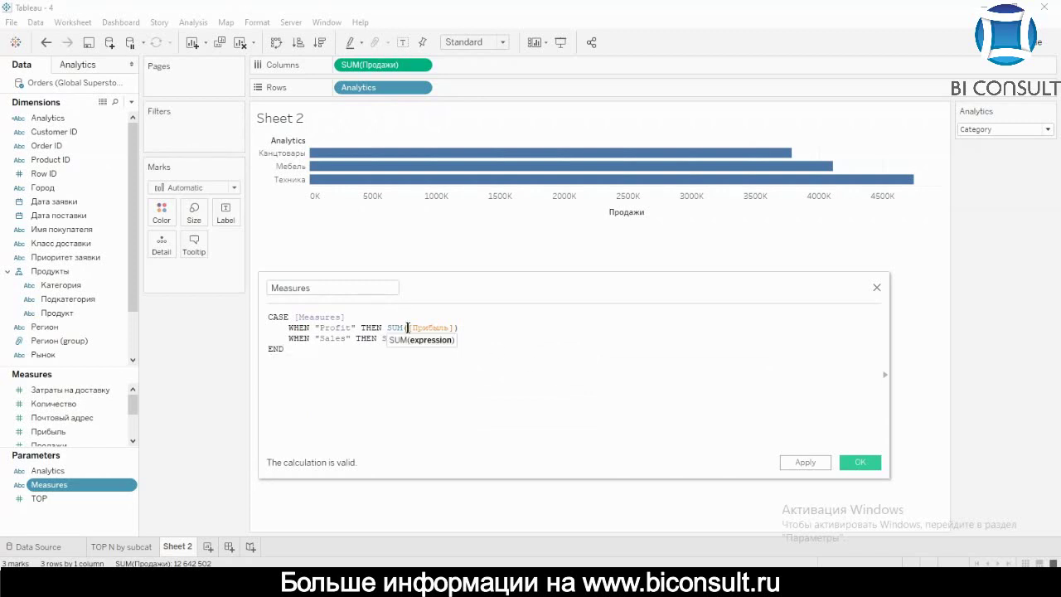
pyautogui.press('BackSpace')
pyautogui.press('BackSpace')
pyautogui.press('BackSpace')
pyautogui.press('BackSpace')
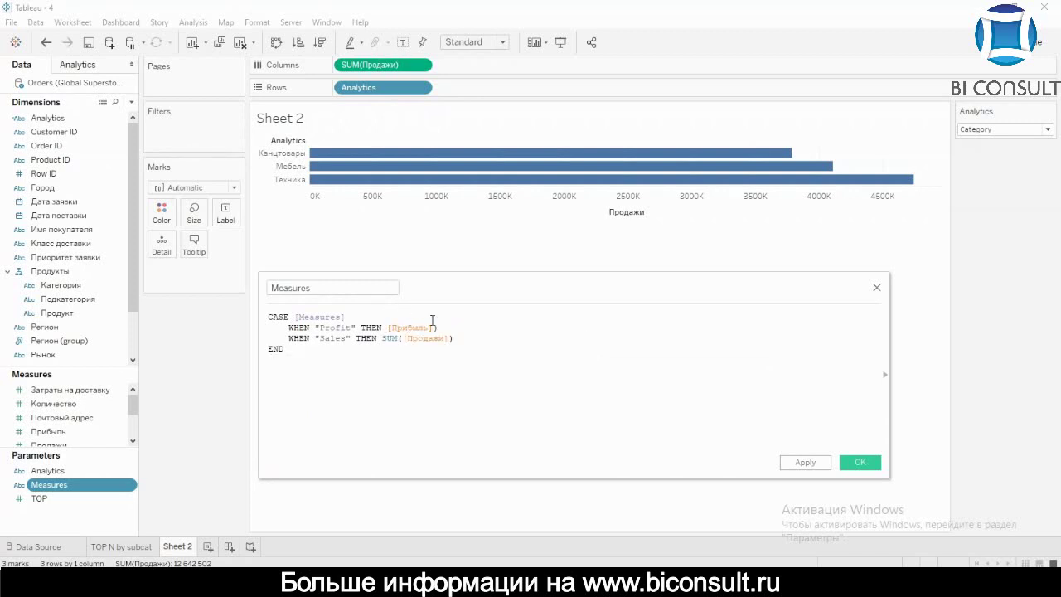
pyautogui.click(442, 328)
pyautogui.press('BackSpace')
pyautogui.moveTo(402, 339); pyautogui.dragTo(383, 340)
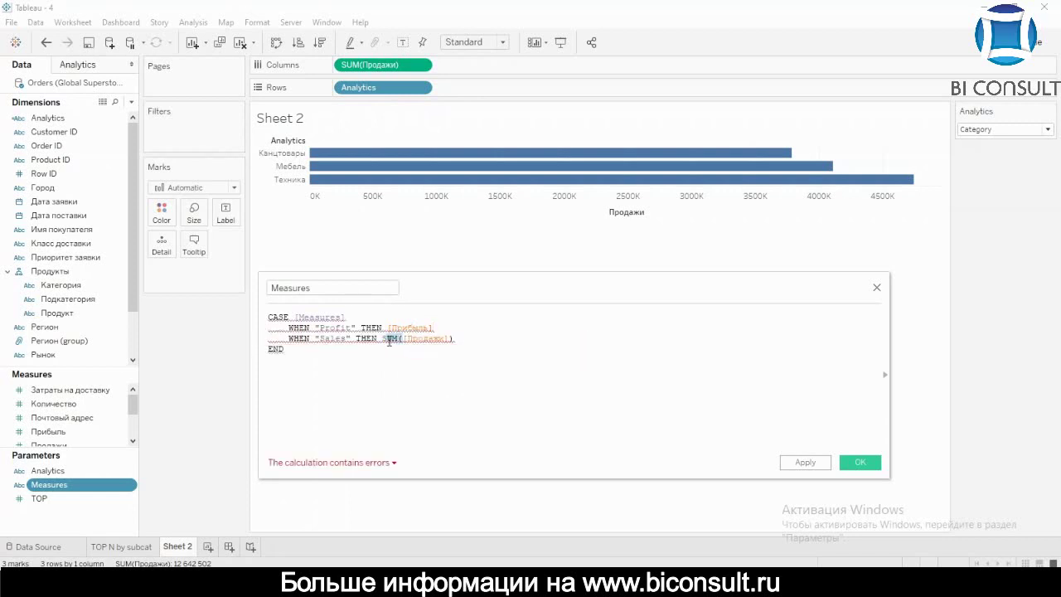
pyautogui.press('BackSpace')
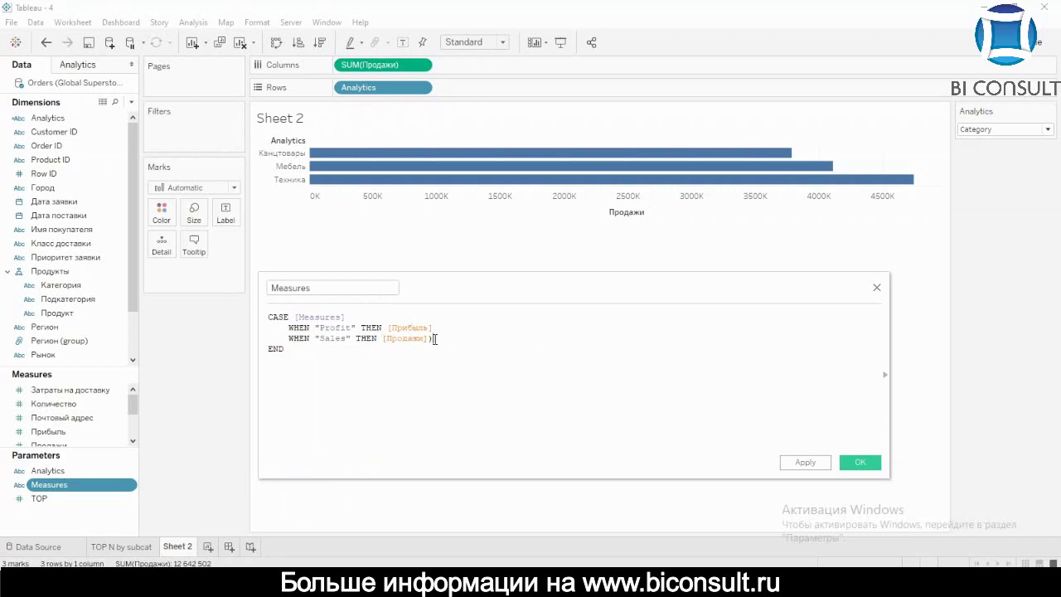
pyautogui.click(435, 338)
pyautogui.press('BackSpace')
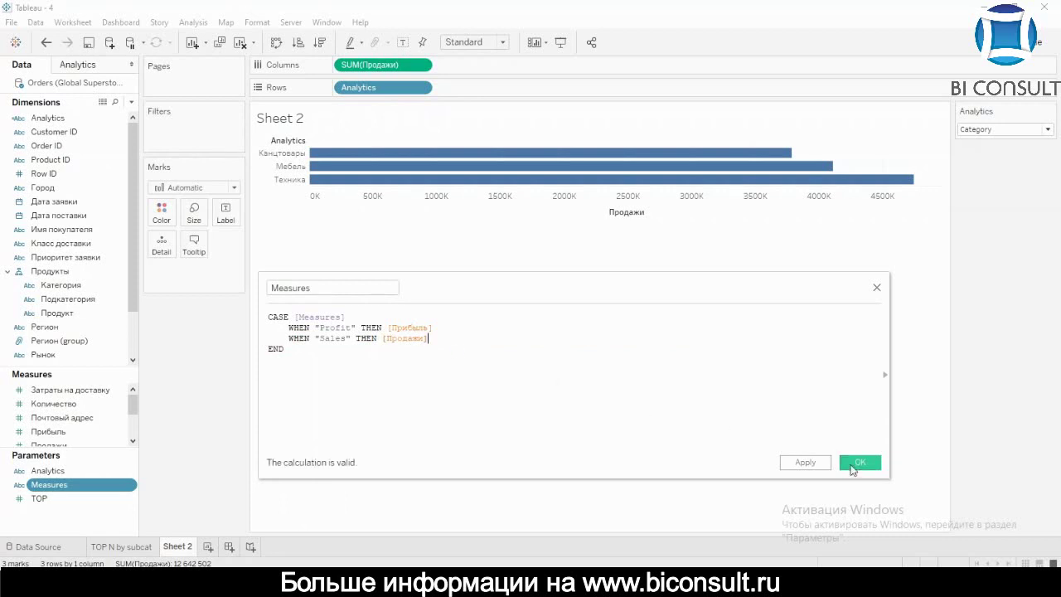
pyautogui.click(860, 463)
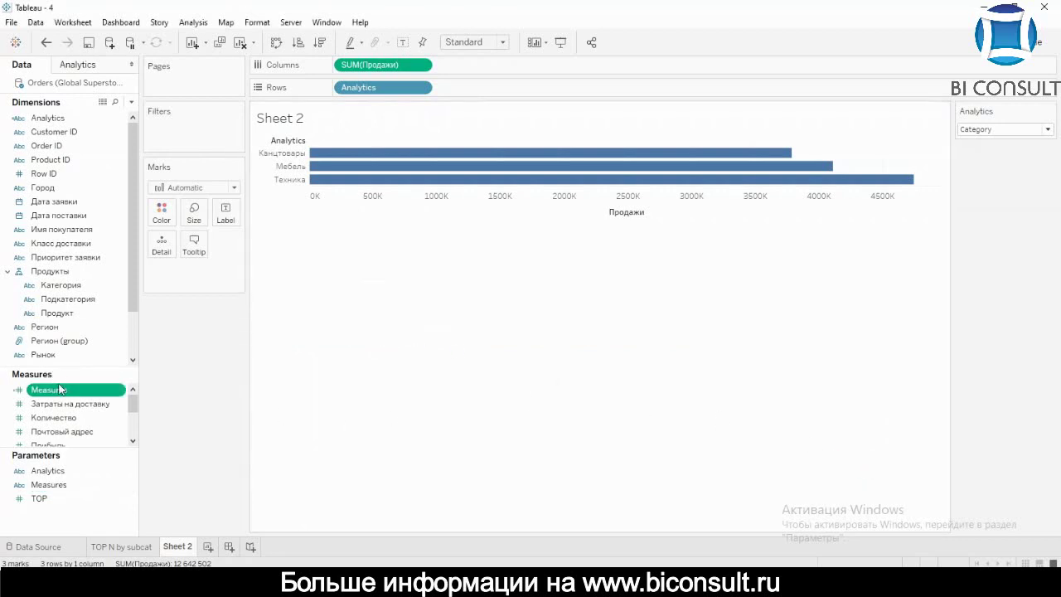
# Replace SUM(Продажи) on Columns with the Measures calculated field and set its aggregation to Average.
pyautogui.moveTo(61, 398)
pyautogui.mouseDown()
pyautogui.moveTo(263, 199)
pyautogui.moveTo(382, 56)
pyautogui.moveTo(379, 68)
pyautogui.mouseUp()
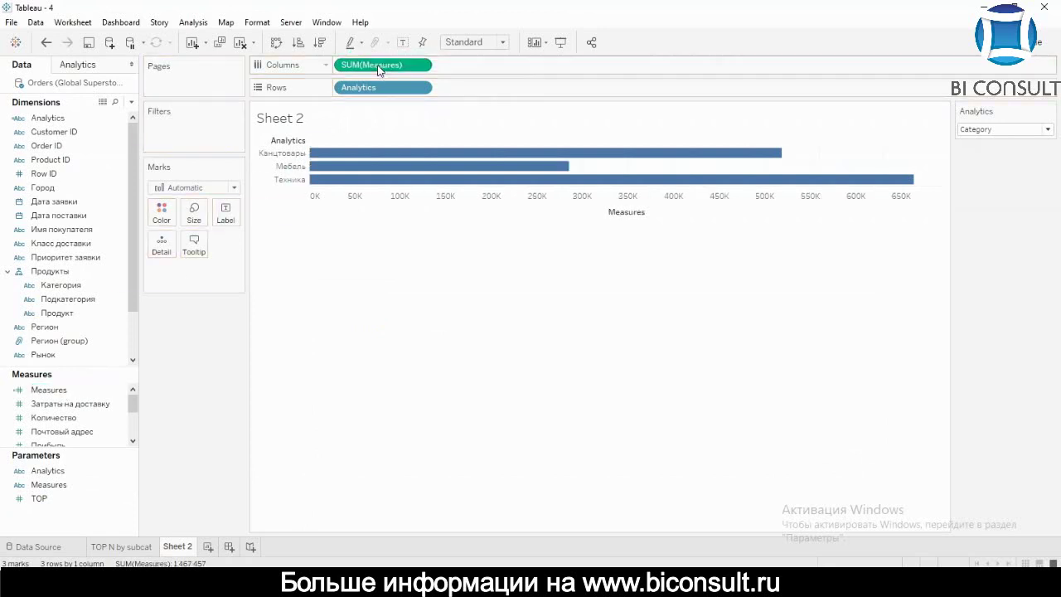
pyautogui.click(420, 67)
pyautogui.moveTo(423, 203)
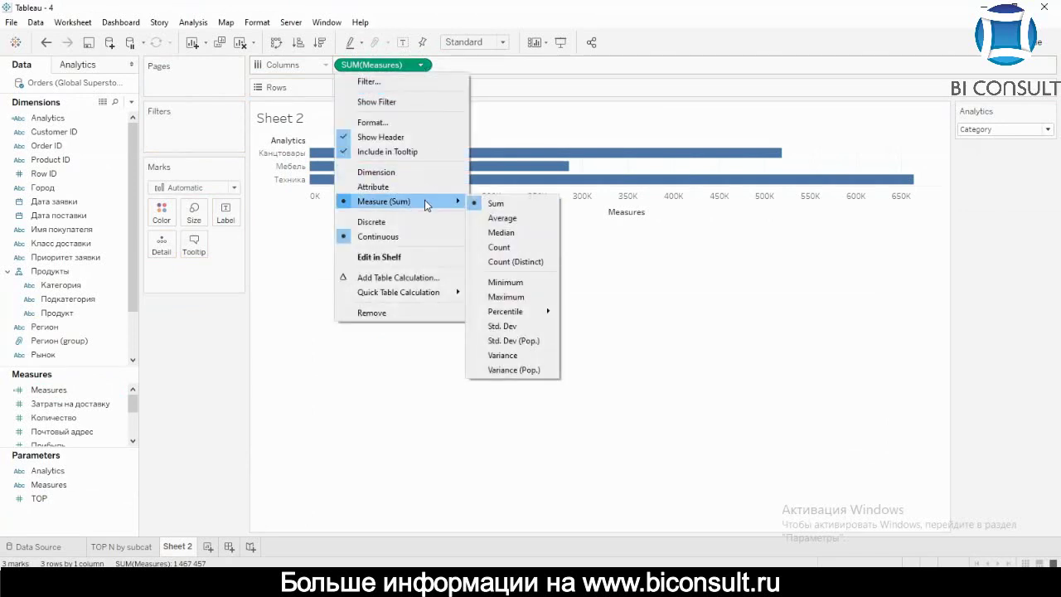
pyautogui.click(503, 218)
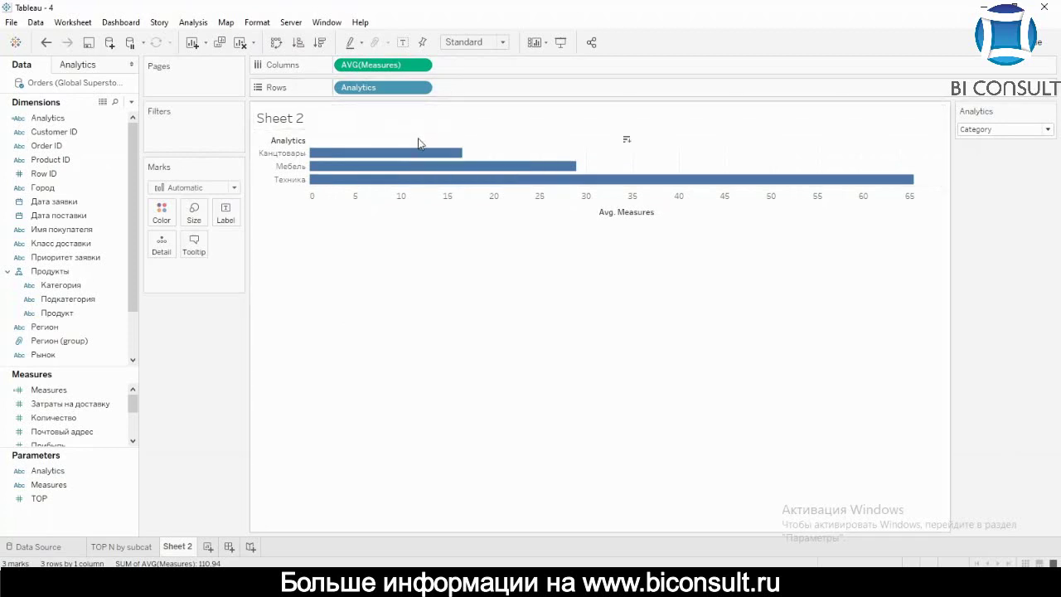
# Show the Measures parameter control and set the aggregation of the Measures field on Columns to Sum.
pyautogui.rightClick(70, 483)
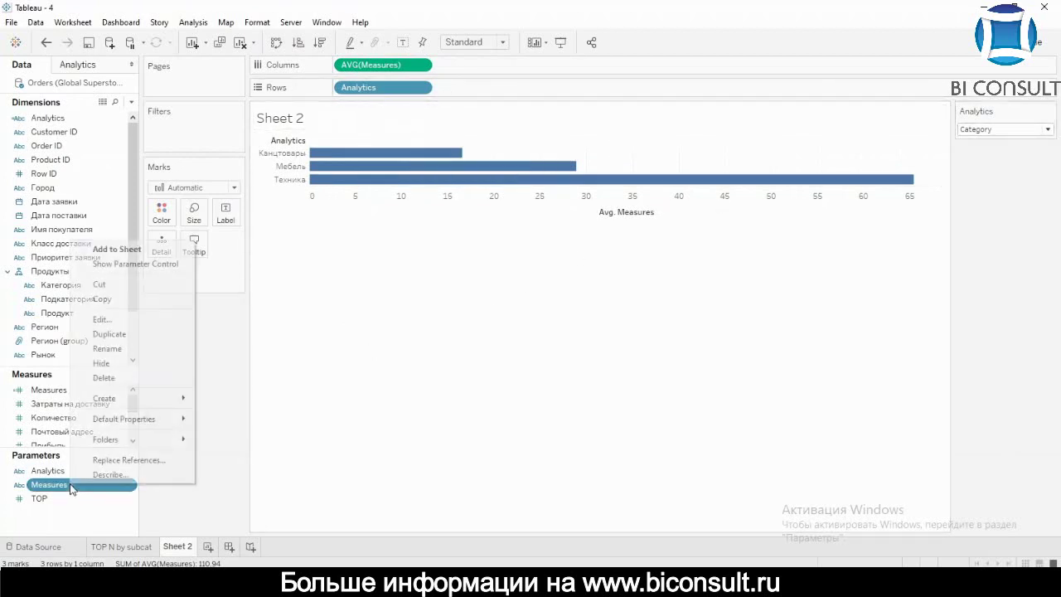
pyautogui.click(166, 264)
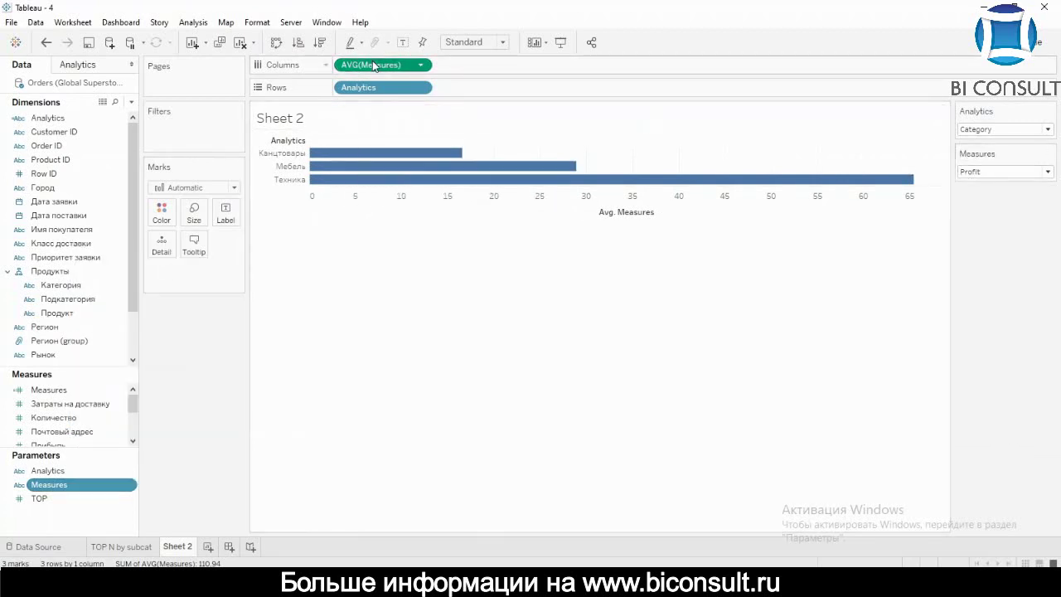
pyautogui.click(420, 65)
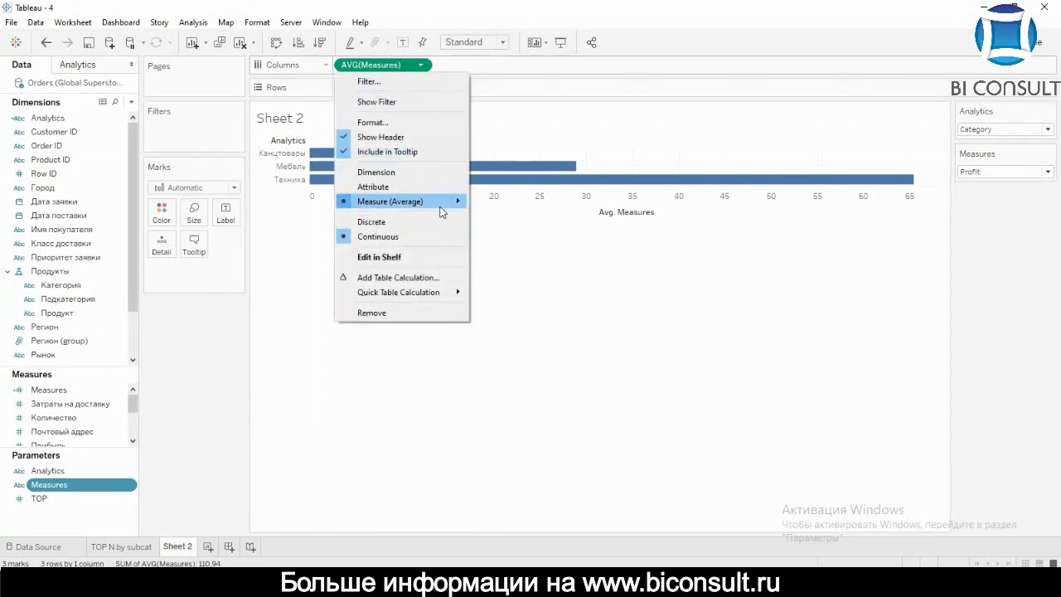
pyautogui.moveTo(441, 212)
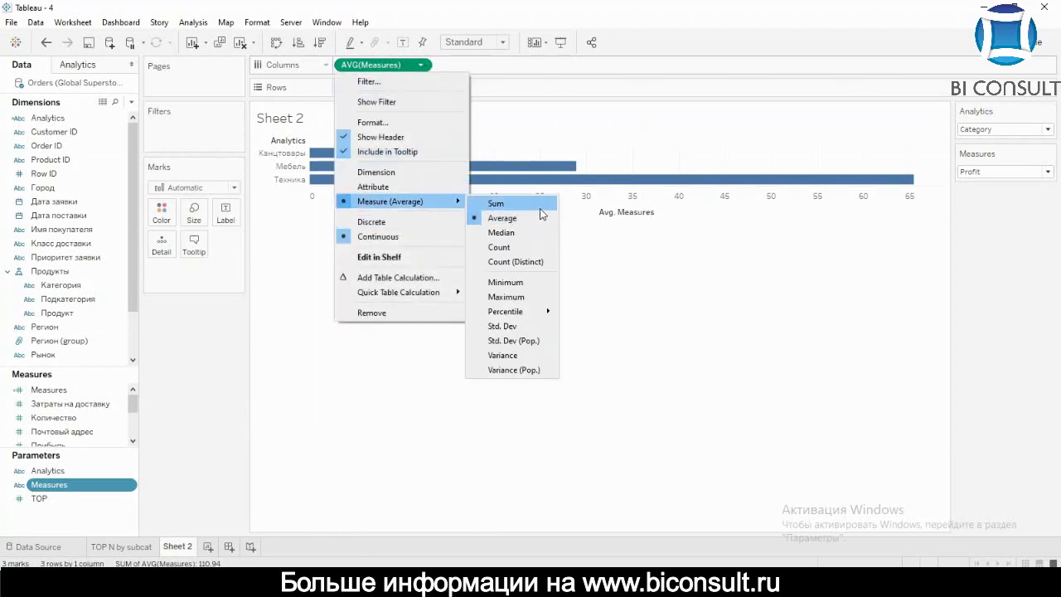
pyautogui.click(540, 209)
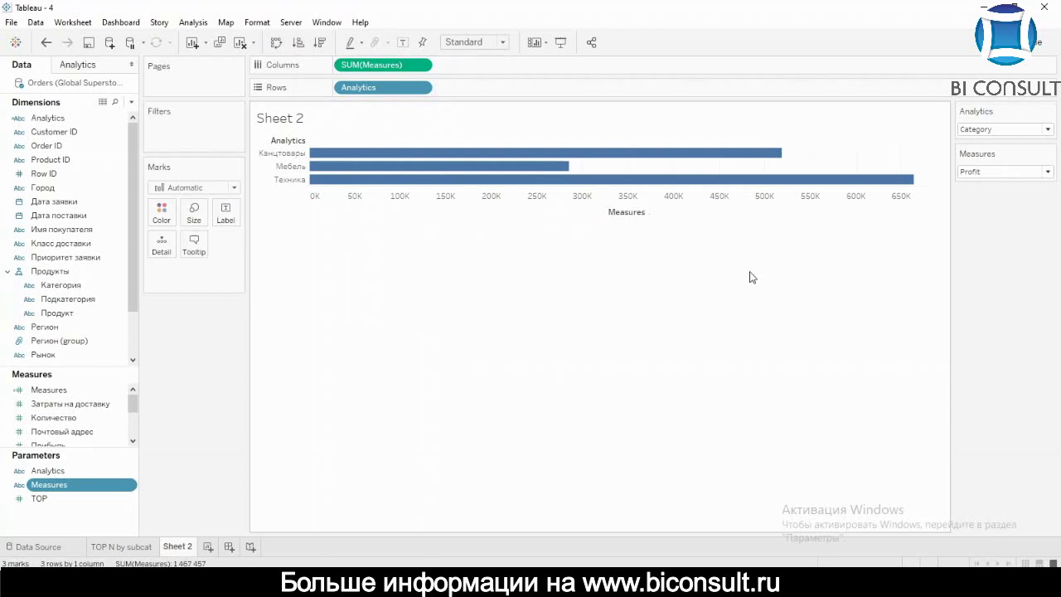
# Switch the Measures parameter value to Sales.
pyautogui.click(1018, 172)
pyautogui.click(1003, 194)
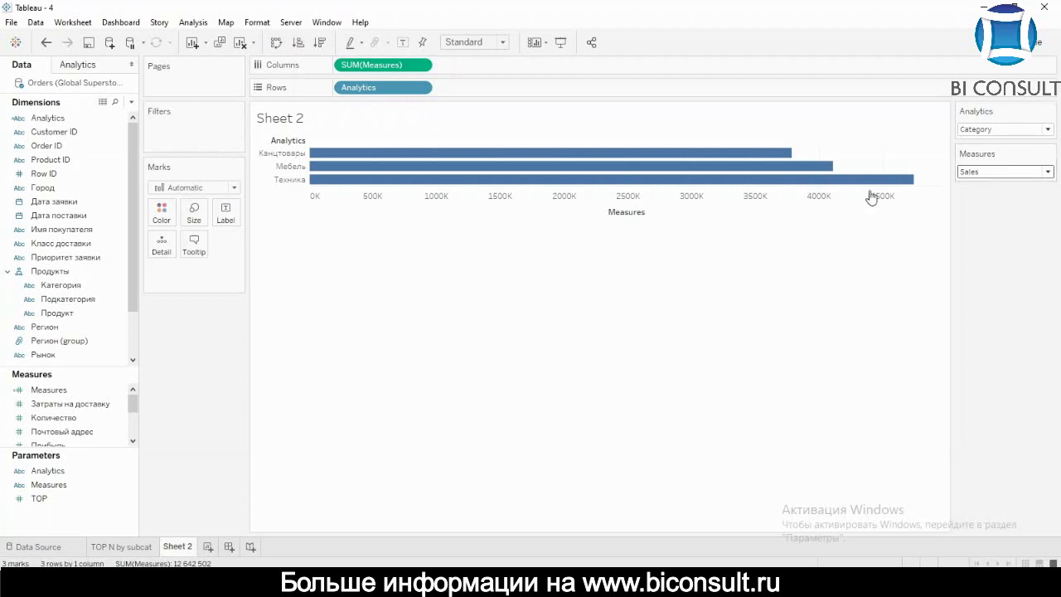
# Rename Sheet 2 as "Parametrs as mesuares and dims".
pyautogui.doubleClick(193, 547)
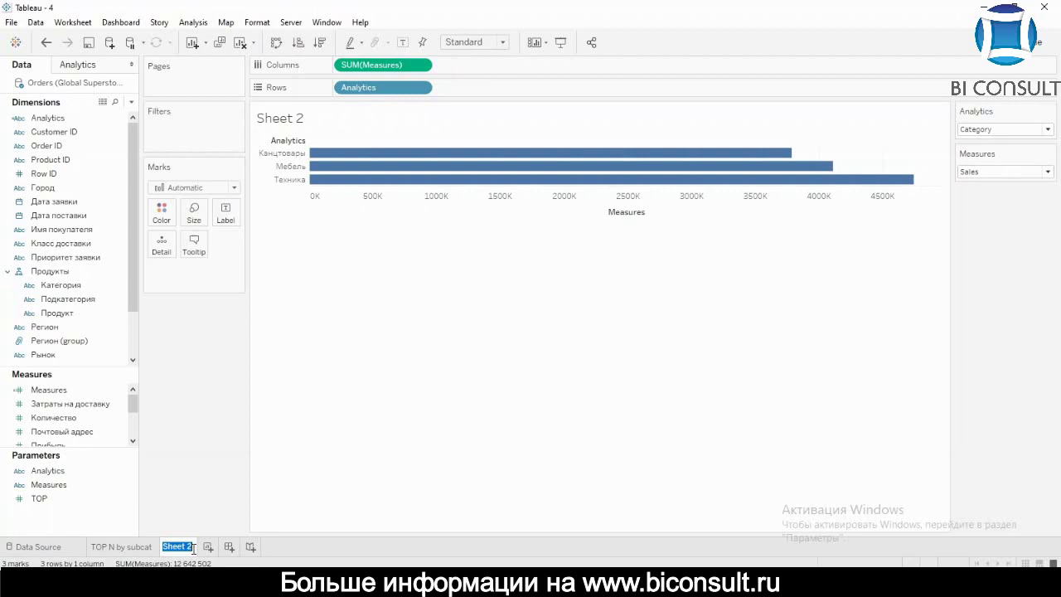
pyautogui.write('Parameters')
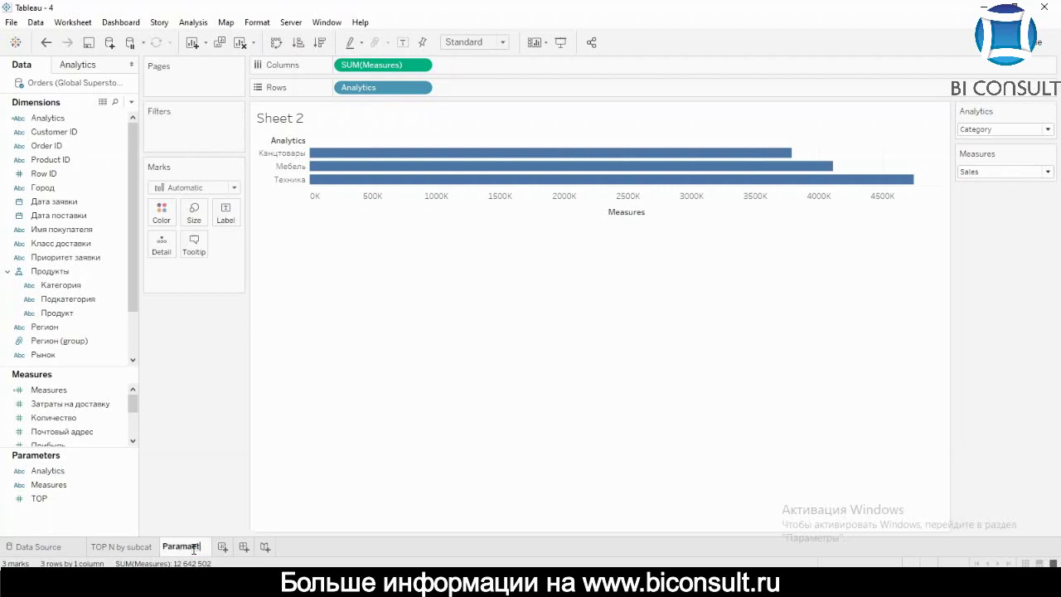
pyautogui.press('BackSpace')
pyautogui.press('BackSpace')
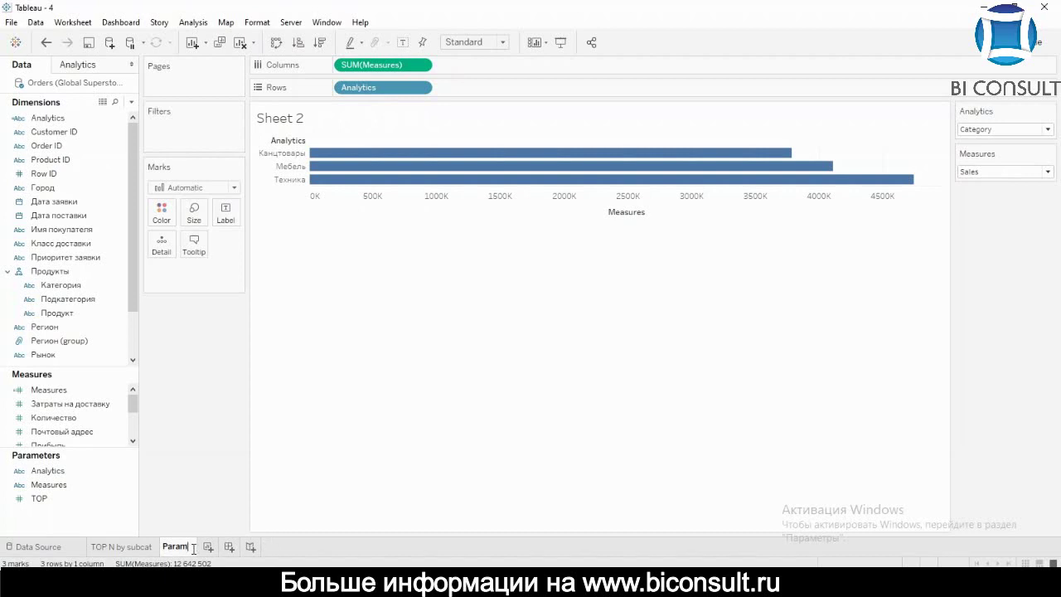
pyautogui.write('eters')
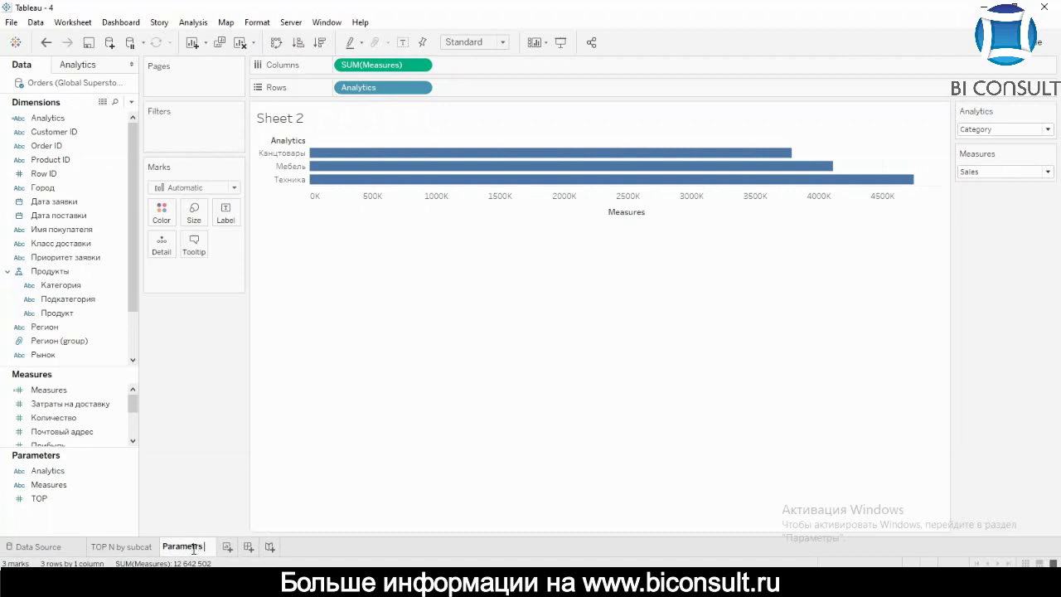
pyautogui.write('i')
pyautogui.press('BackSpace')
pyautogui.write('a')
pyautogui.write('s')
pyautogui.write(' m')
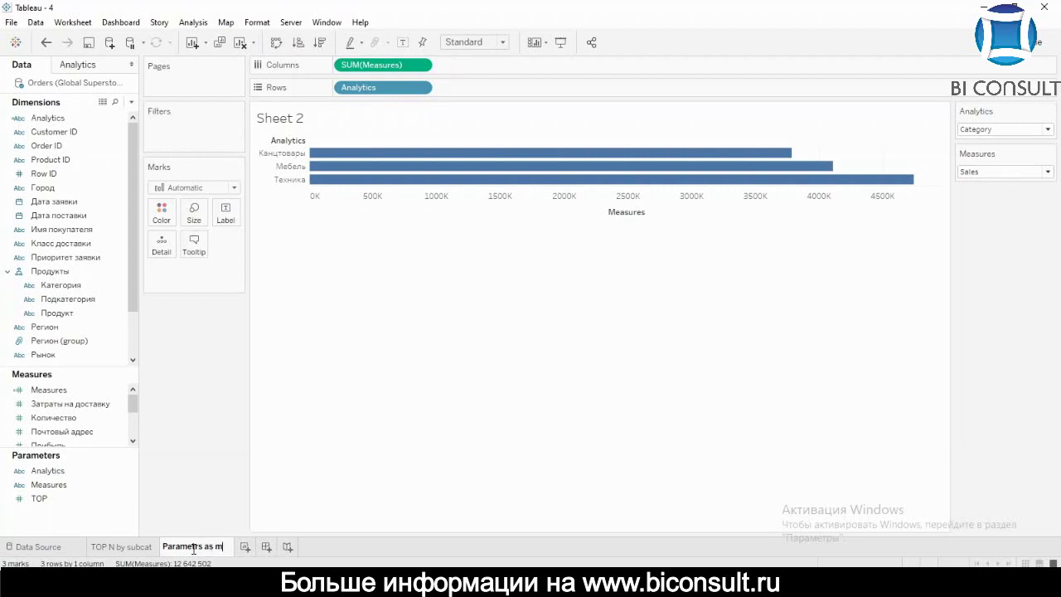
pyautogui.write('esuares a')
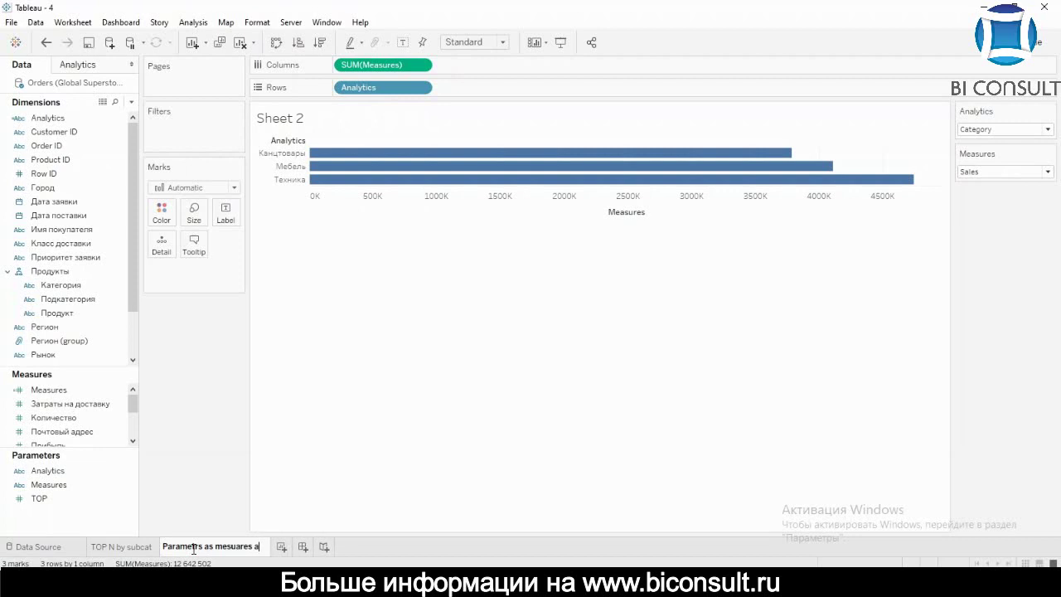
pyautogui.write('nd sims')
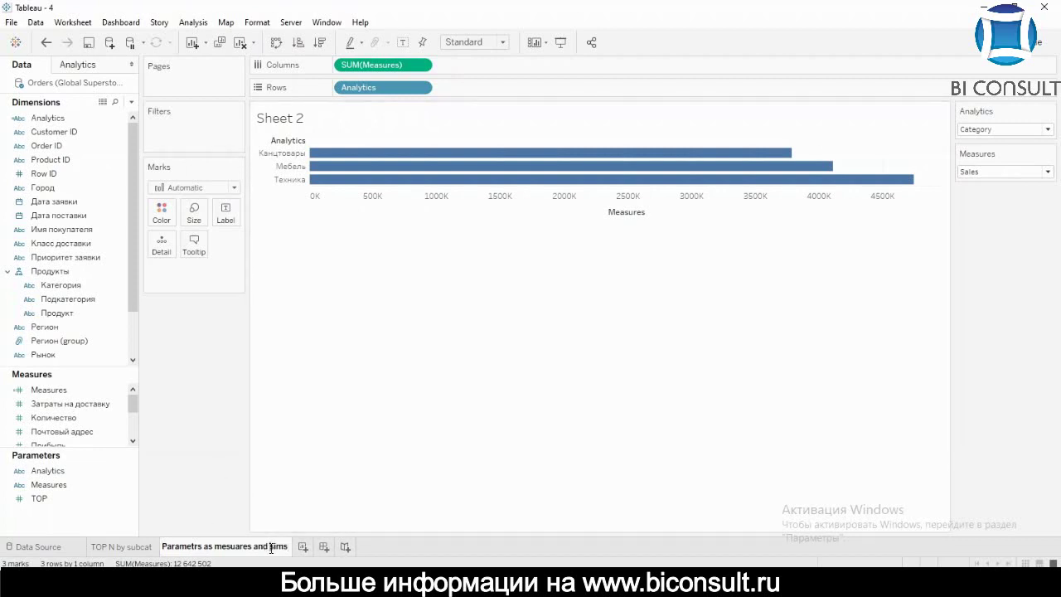
pyautogui.press('Return')
# Add a new worksheet and create a calculated field named Delivery time.
pyautogui.click(303, 546)
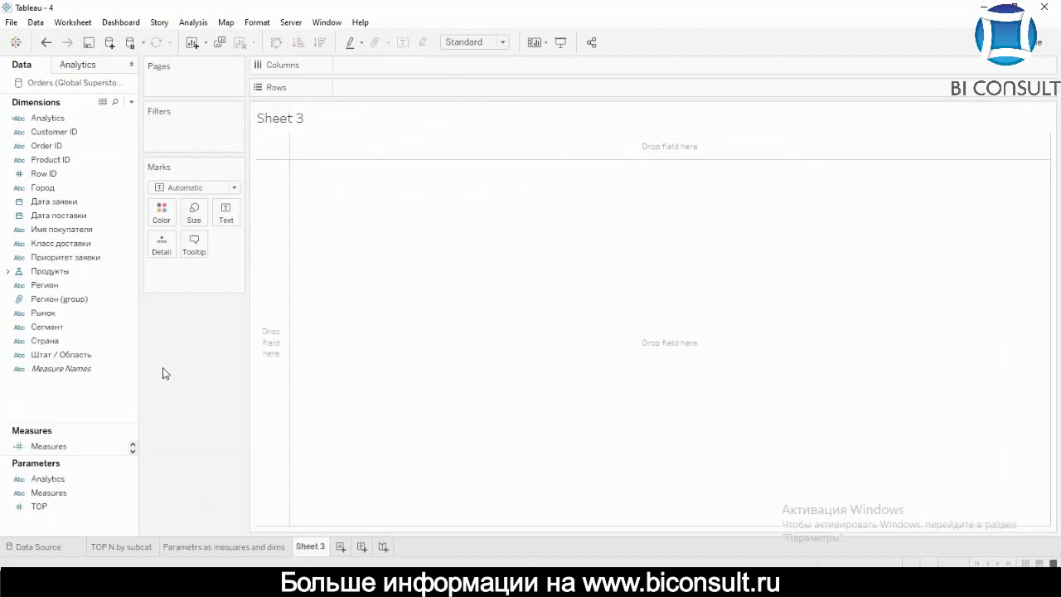
pyautogui.rightClick(47, 395)
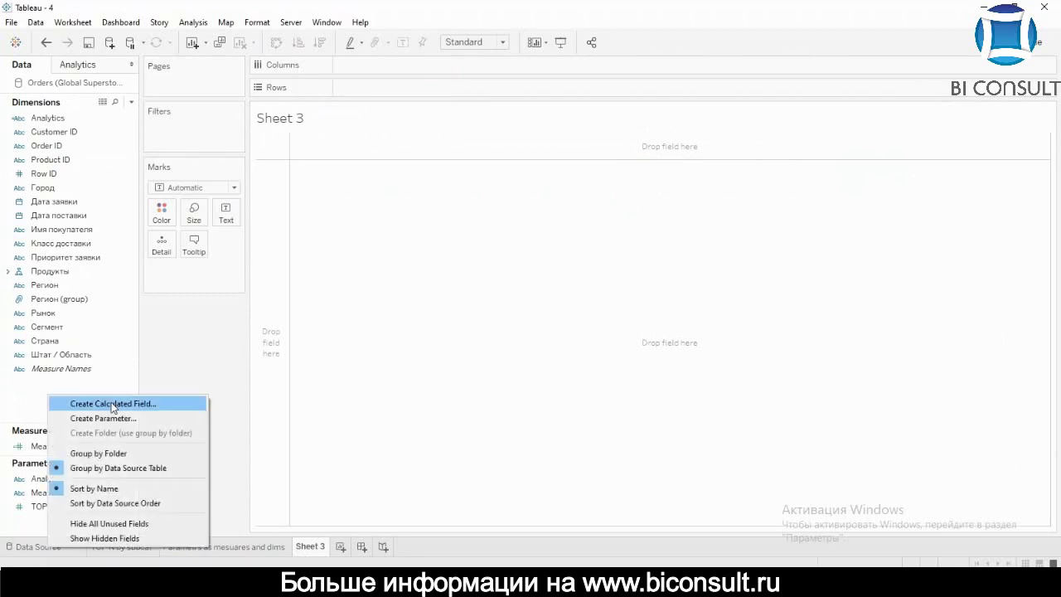
pyautogui.click(113, 403)
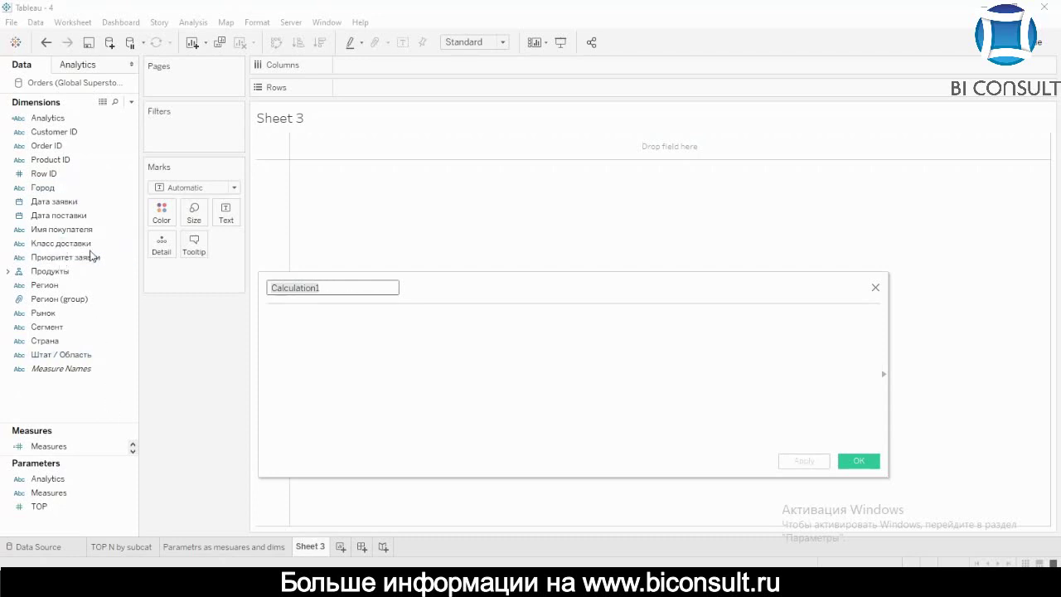
pyautogui.write('Вуд')
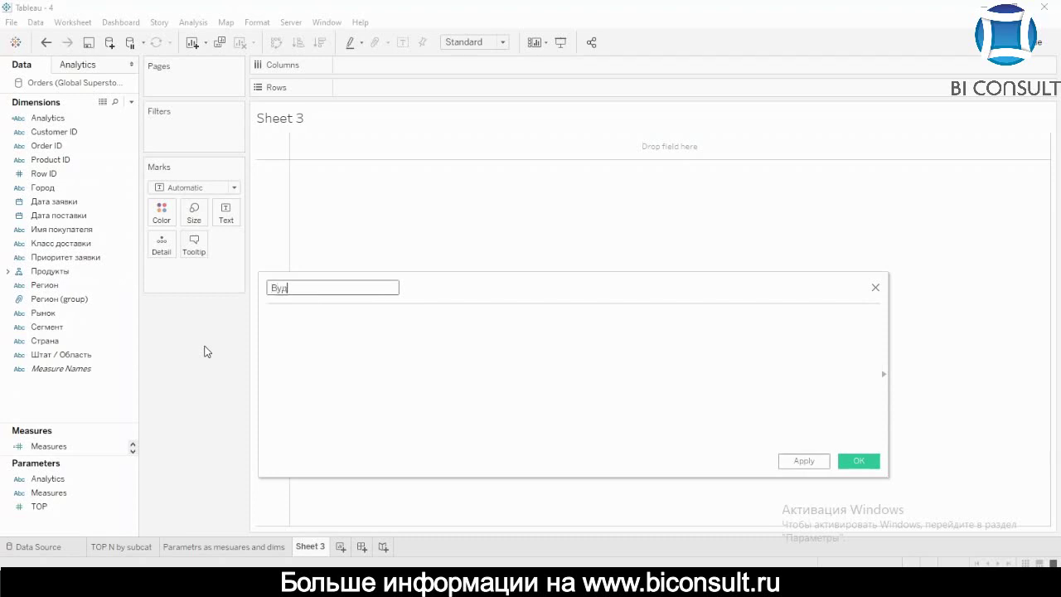
pyautogui.write('шмукн ешыу')
pyautogui.press('Tab')
pyautogui.hotkey('shift', 'Tab')
pyautogui.press('BackSpace')
pyautogui.write('Deli')
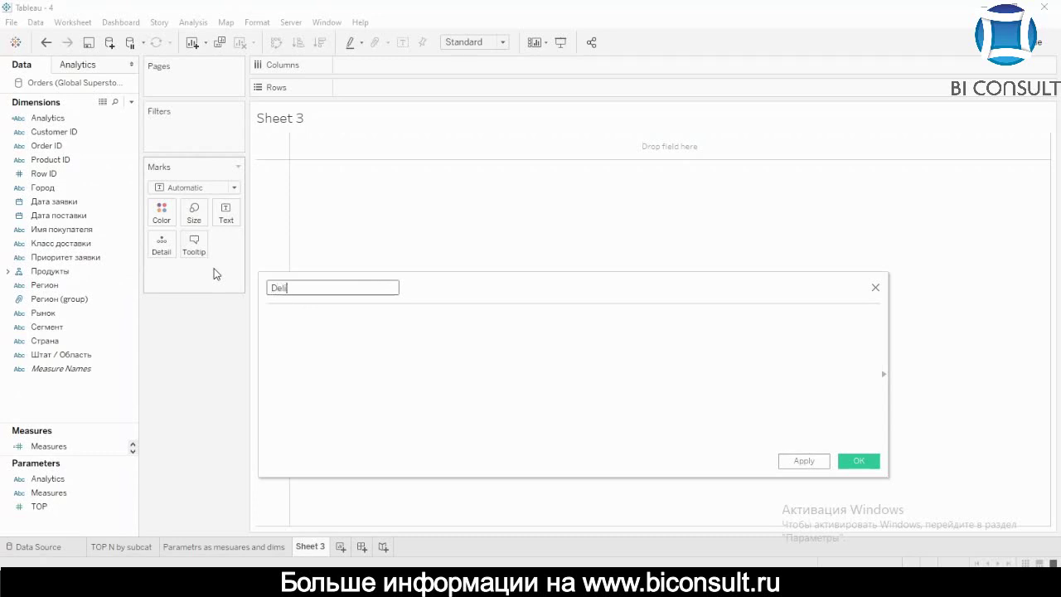
pyautogui.write('very time')
# Begin the Delivery time formula with the DATEDIFF function, using "day" as the date part.
pyautogui.press('Tab')
pyautogui.write('DATE')
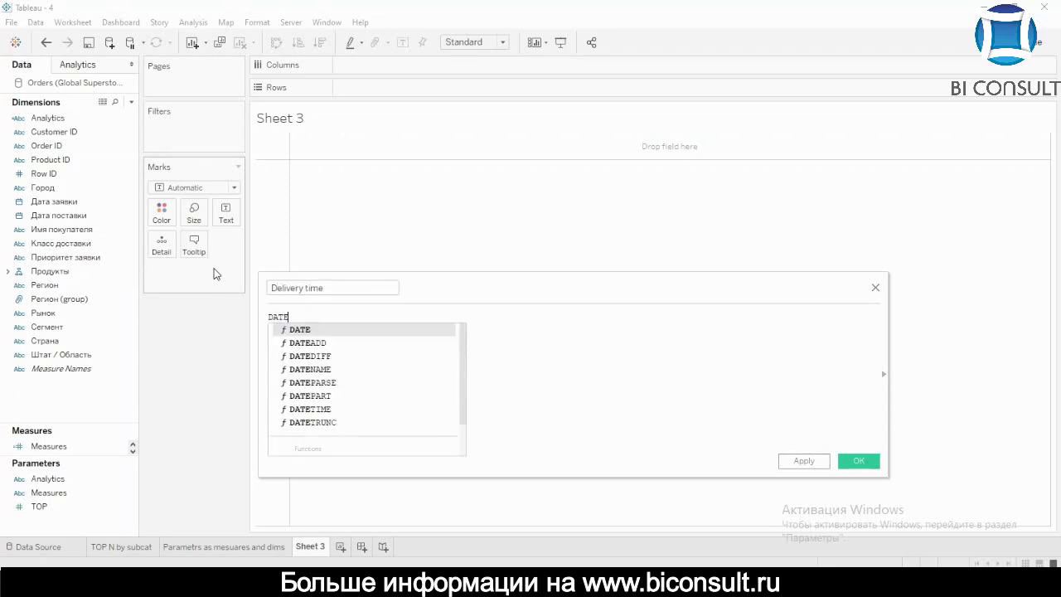
pyautogui.press('Down')
pyautogui.press('Down')
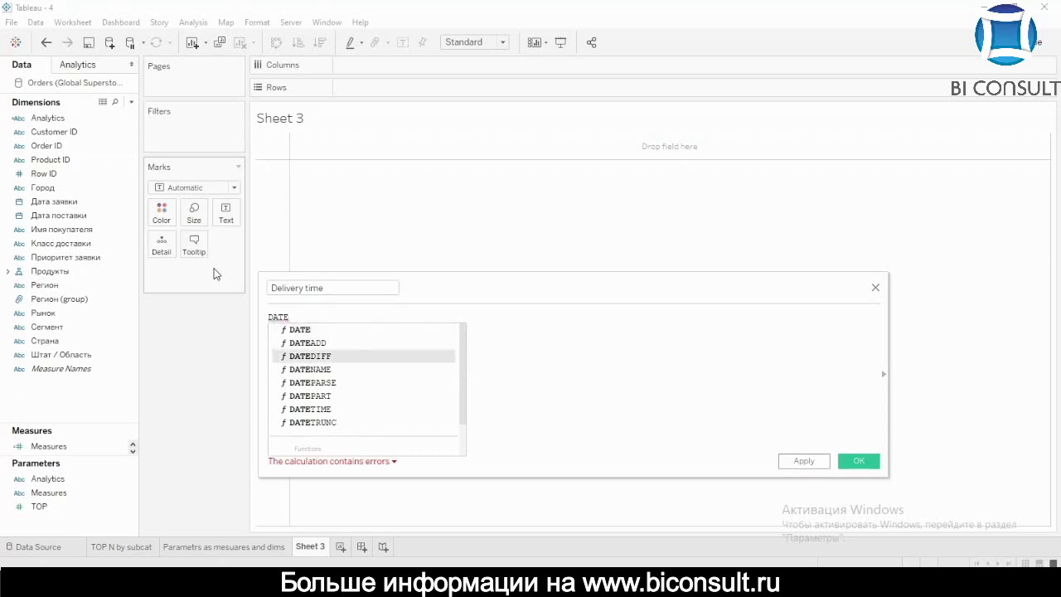
pyautogui.press('Return')
pyautogui.write('()')
pyautogui.press('BackSpace')
pyautogui.press('BackSpace')
pyautogui.write('"day"')
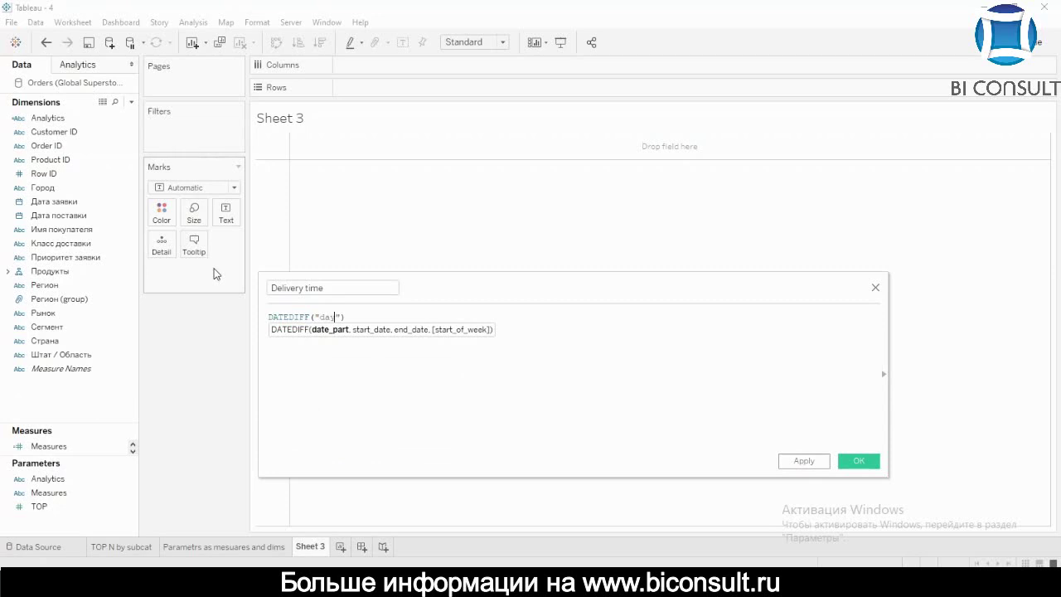
# Add [Дата заявки] as the start date and [Дата поставки] as the end date, and save the Delivery time field.
pyautogui.write(', Д')
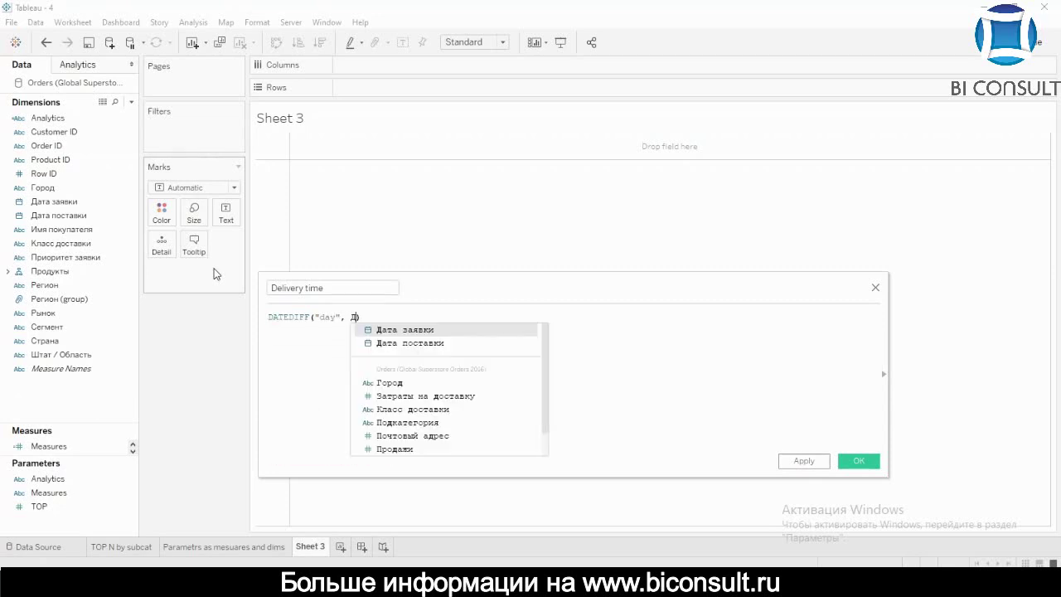
pyautogui.press('Return')
pyautogui.write(', ')
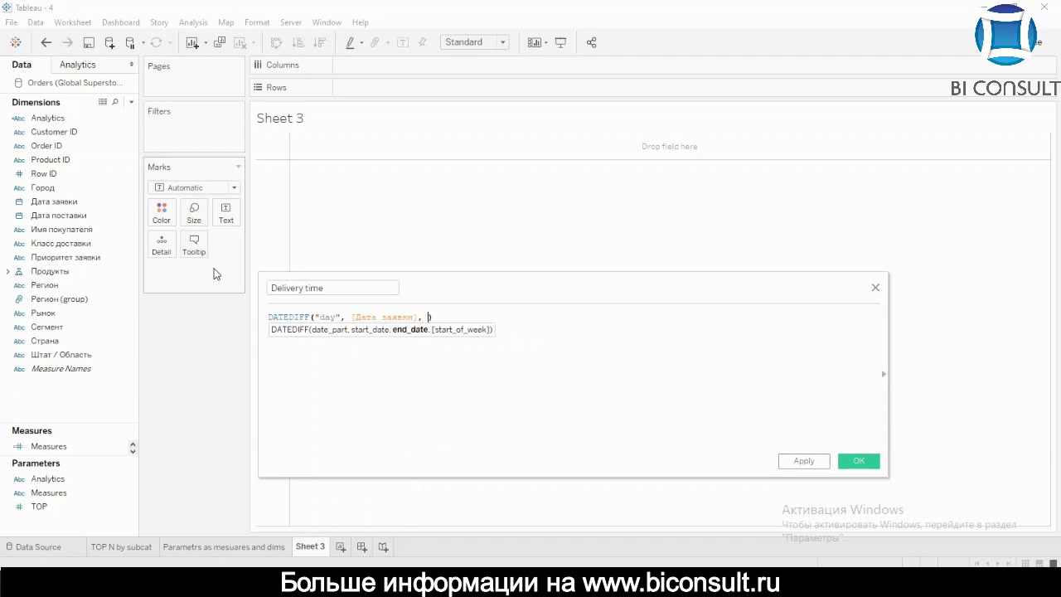
pyautogui.write('Да')
pyautogui.press('Down')
pyautogui.press('Return')
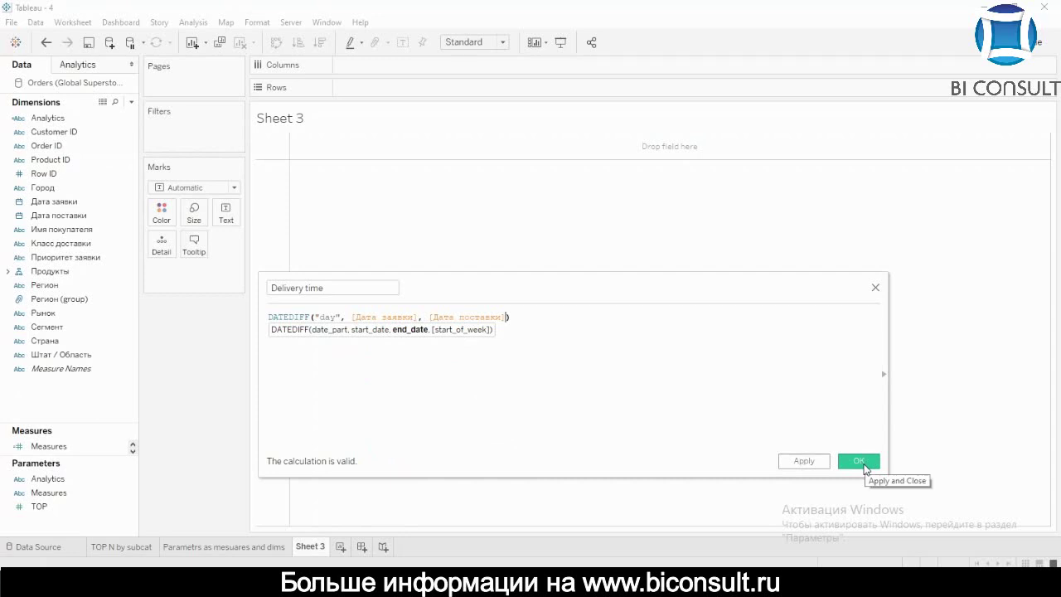
pyautogui.click(858, 461)
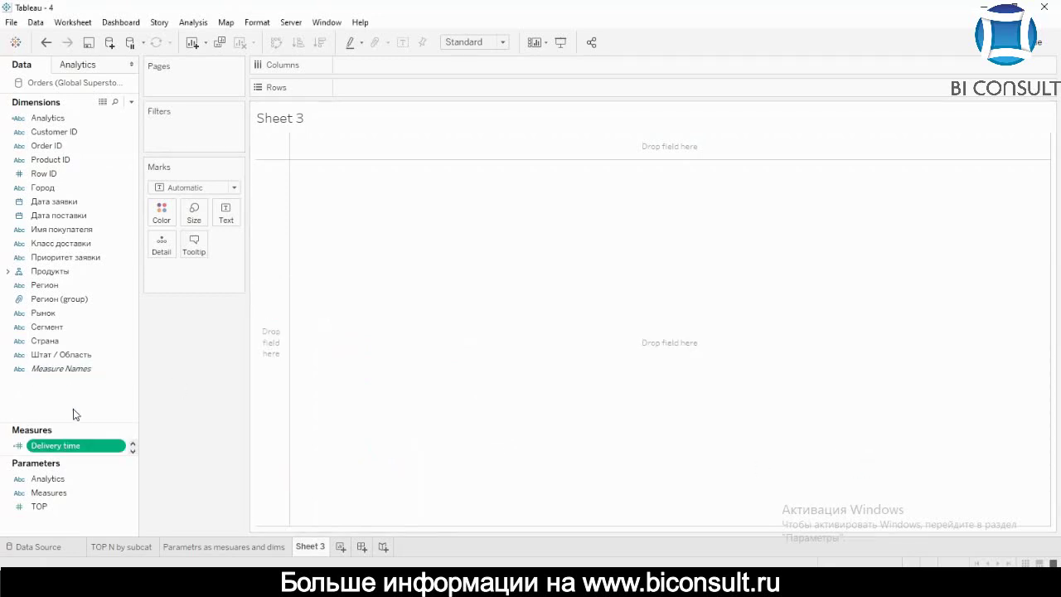
pyautogui.moveTo(74, 421); pyautogui.dragTo(91, 374)
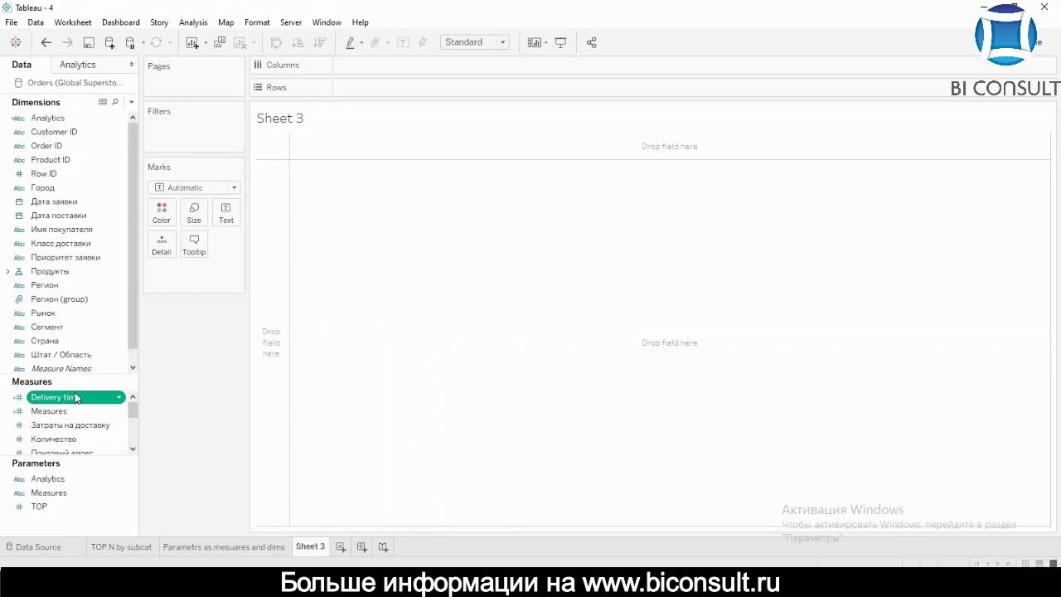
pyautogui.rightClick(76, 400)
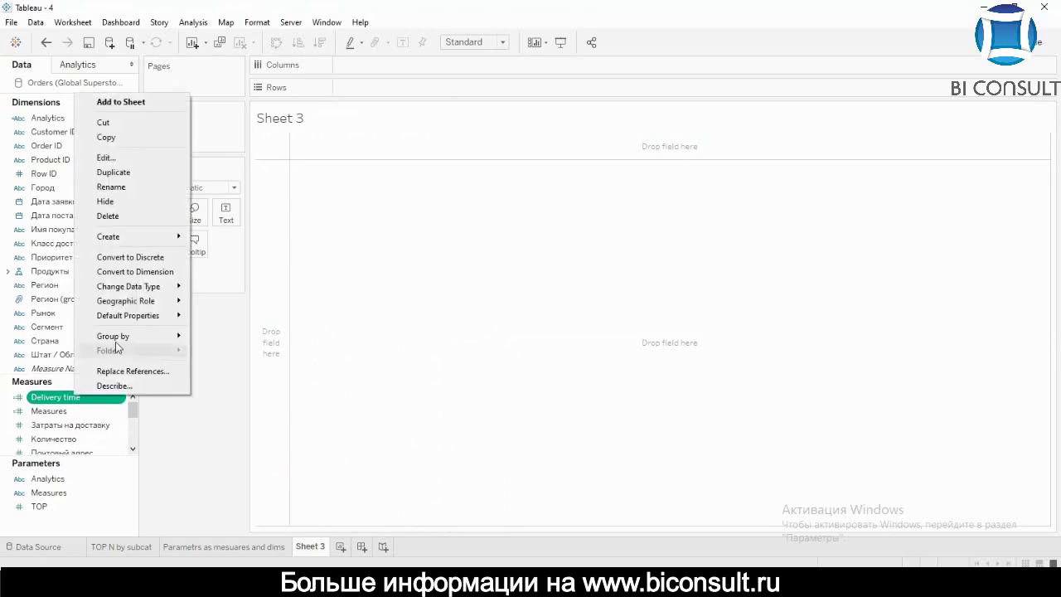
pyautogui.moveTo(150, 286)
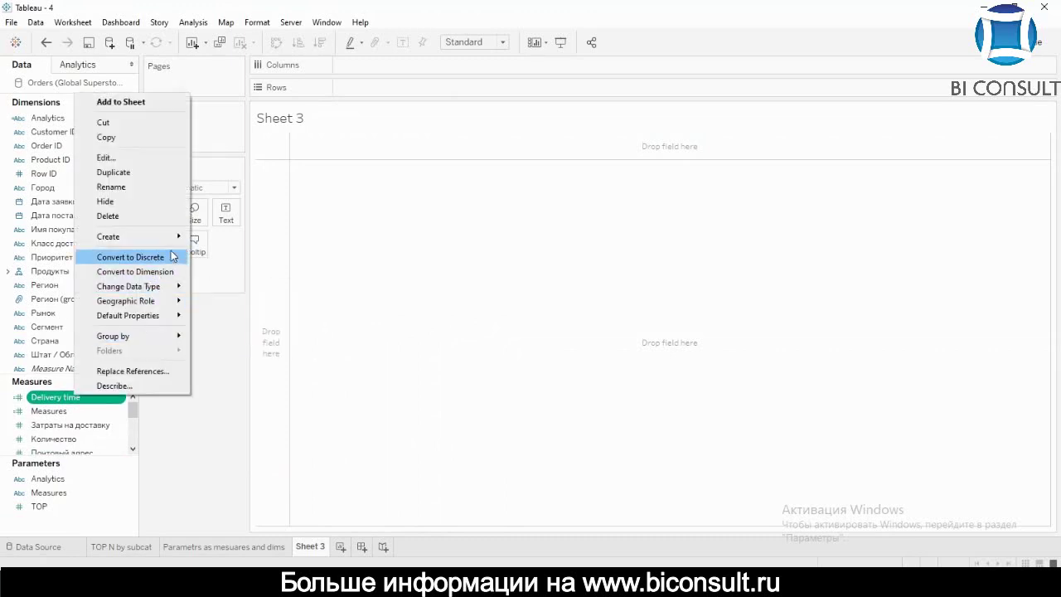
pyautogui.moveTo(172, 240)
pyautogui.click(230, 282)
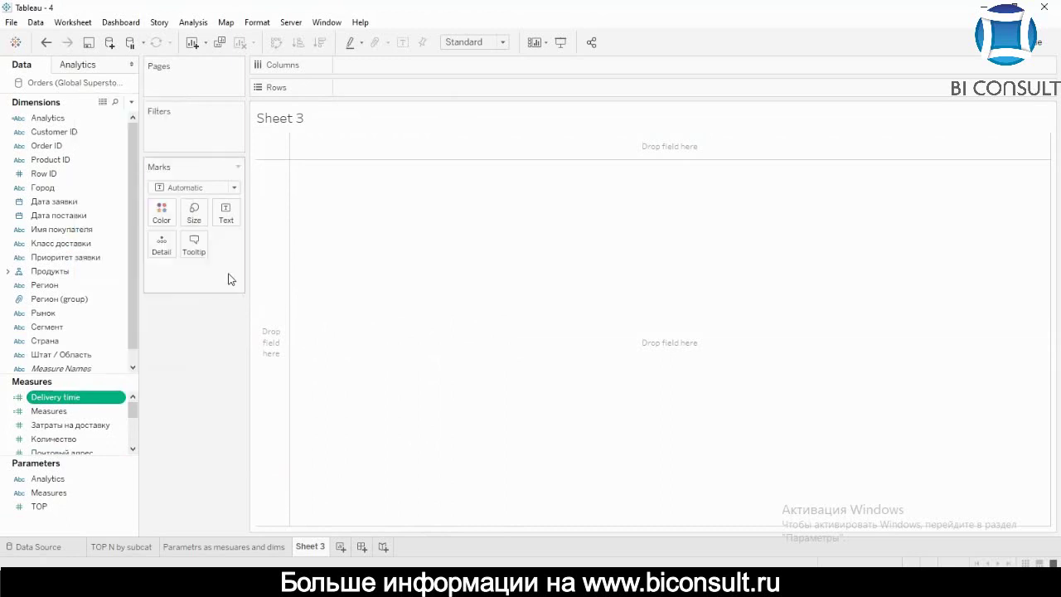
pyautogui.press('Escape')
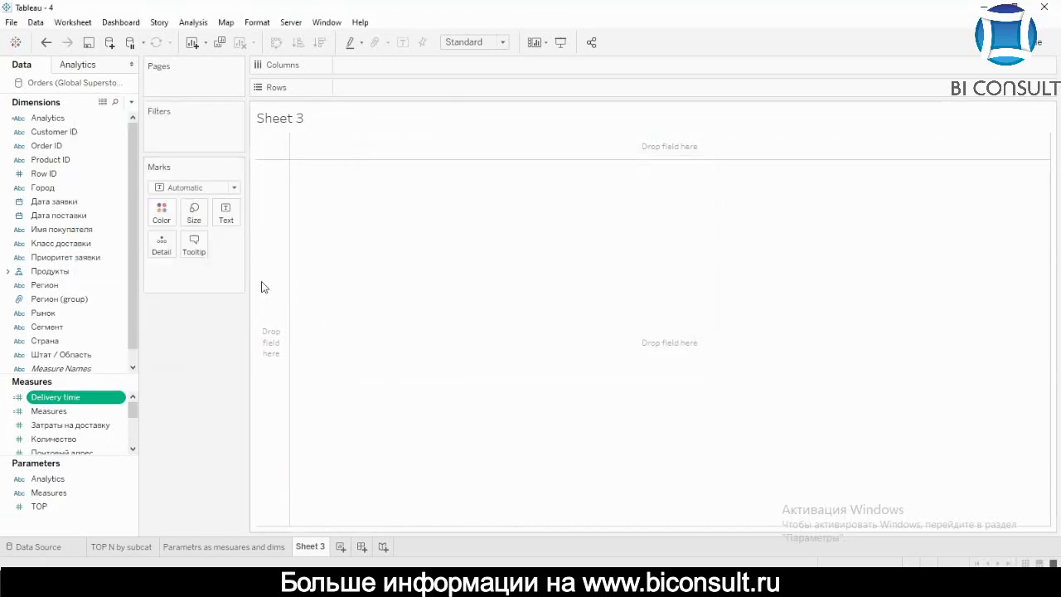
# Start creating bins from the Delivery time measure, using a new parameter as the bin size.
pyautogui.rightClick(79, 399)
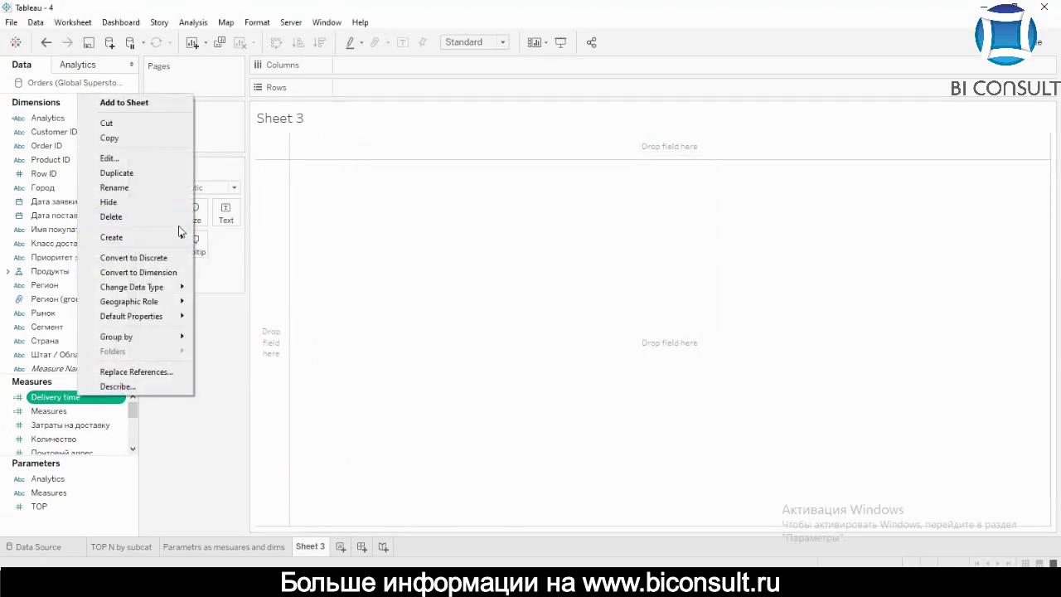
pyautogui.moveTo(166, 237)
pyautogui.click(231, 268)
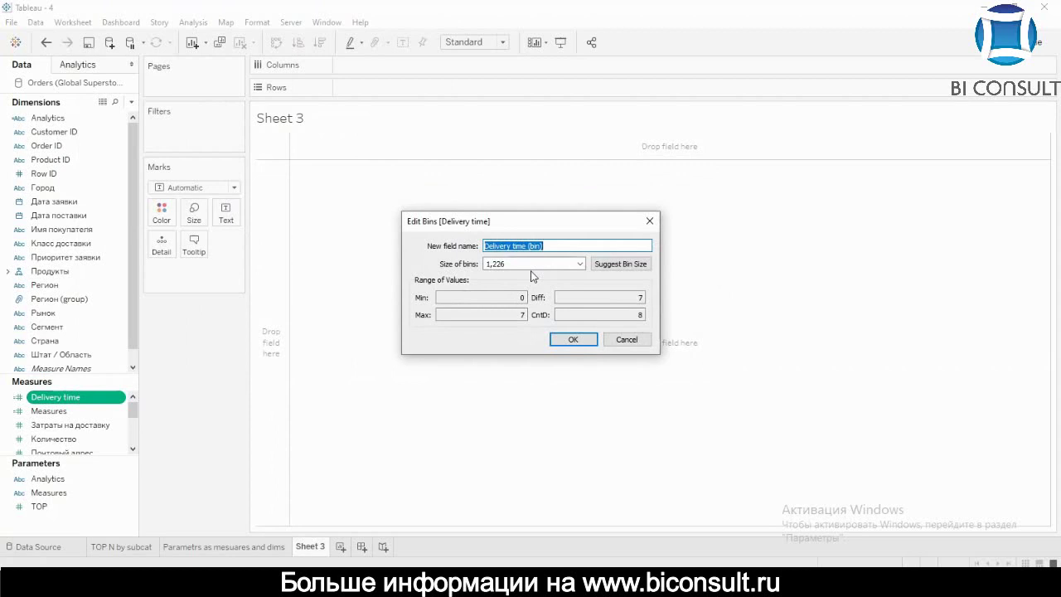
pyautogui.click(579, 263)
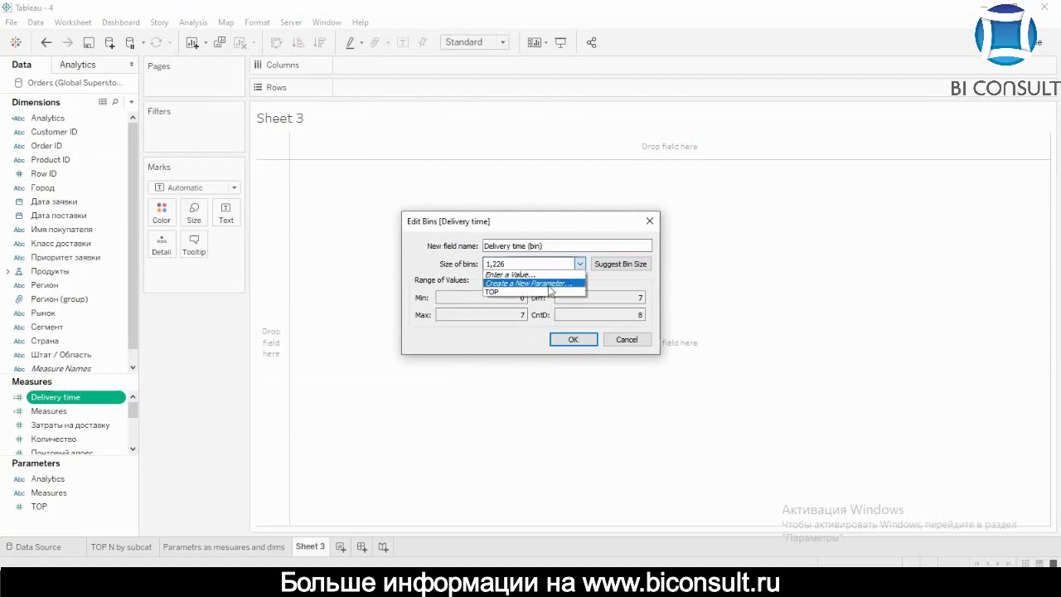
pyautogui.click(546, 286)
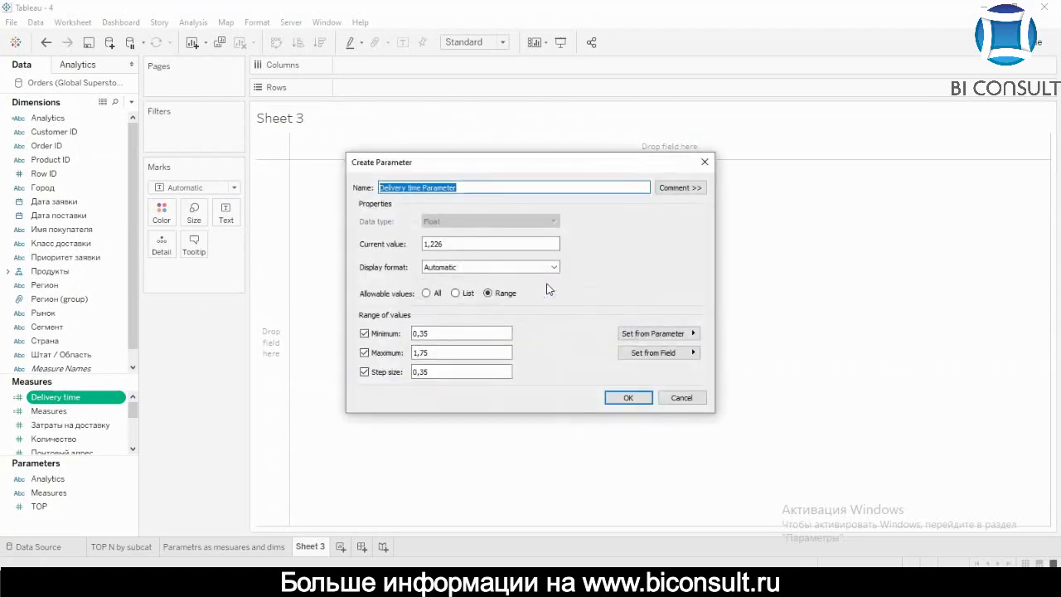
# Set the Delivery time Parameter's range of values to a minimum of 0,5 and a maximum of 20.
pyautogui.click(364, 334)
pyautogui.click(364, 352)
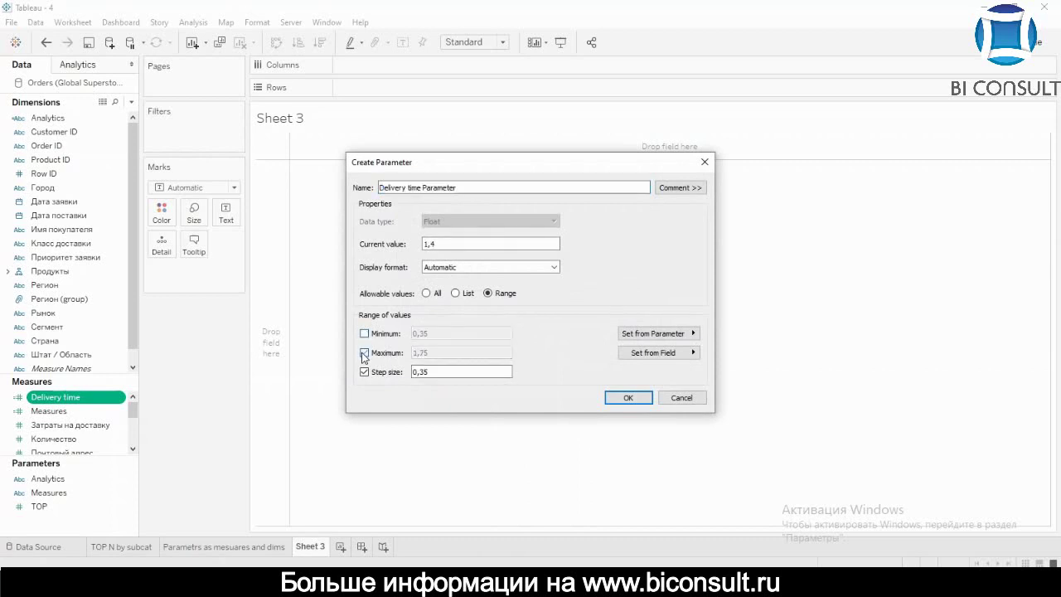
pyautogui.click(364, 333)
pyautogui.click(364, 352)
pyautogui.click(433, 332)
pyautogui.press('BackSpace')
pyautogui.press('BackSpace')
pyautogui.write('5')
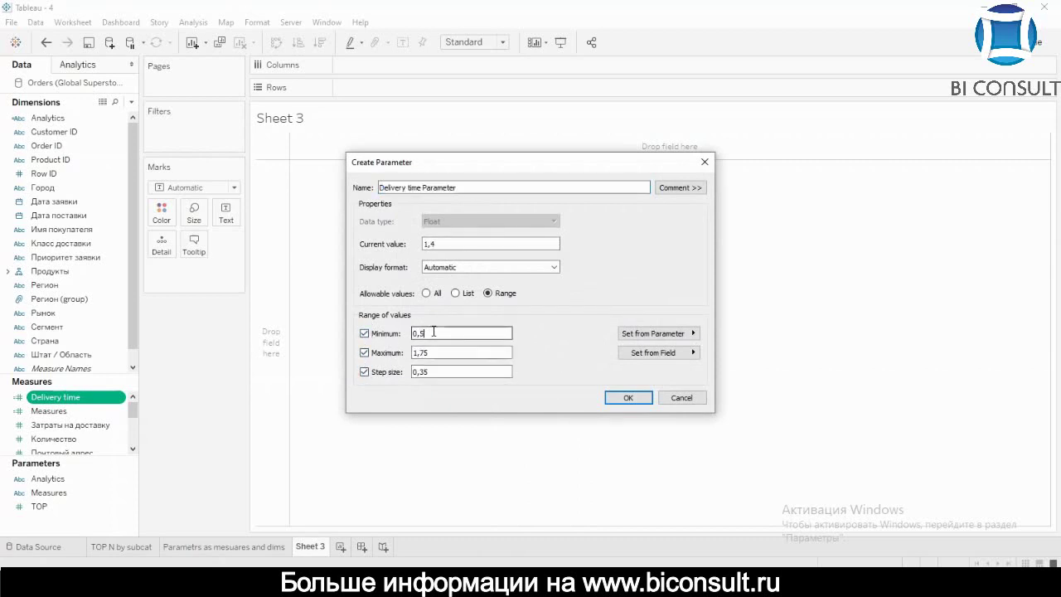
pyautogui.click(436, 348)
pyautogui.press('BackSpace')
pyautogui.press('BackSpace')
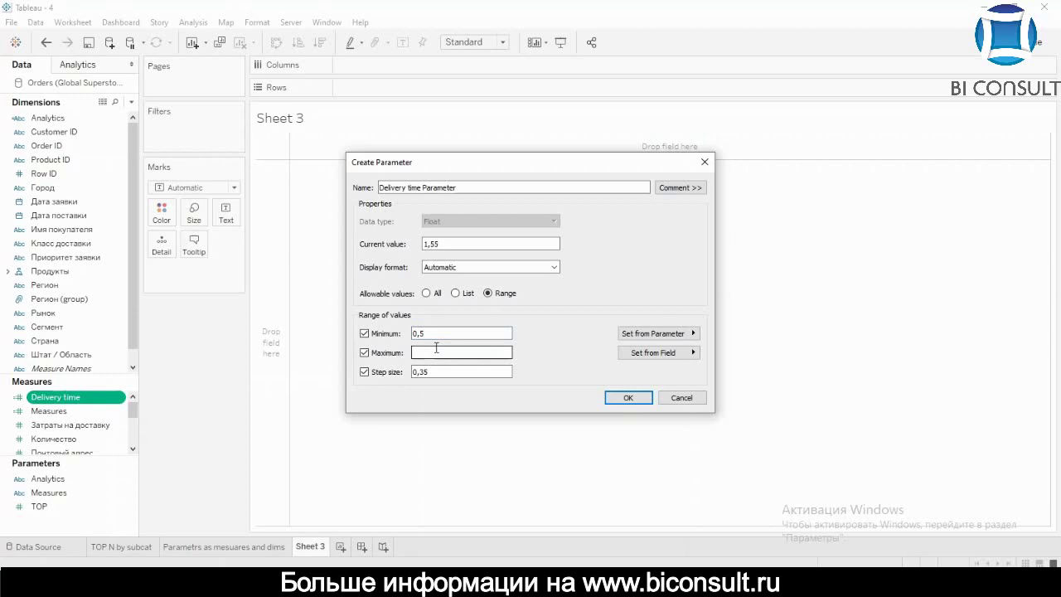
# Enter 0.5 as the parameter's step size and save both the parameter and the Delivery time (bin) field.
pyautogui.click(449, 377)
pyautogui.press('BackSpace')
pyautogui.press('BackSpace')
pyautogui.press('BackSpace')
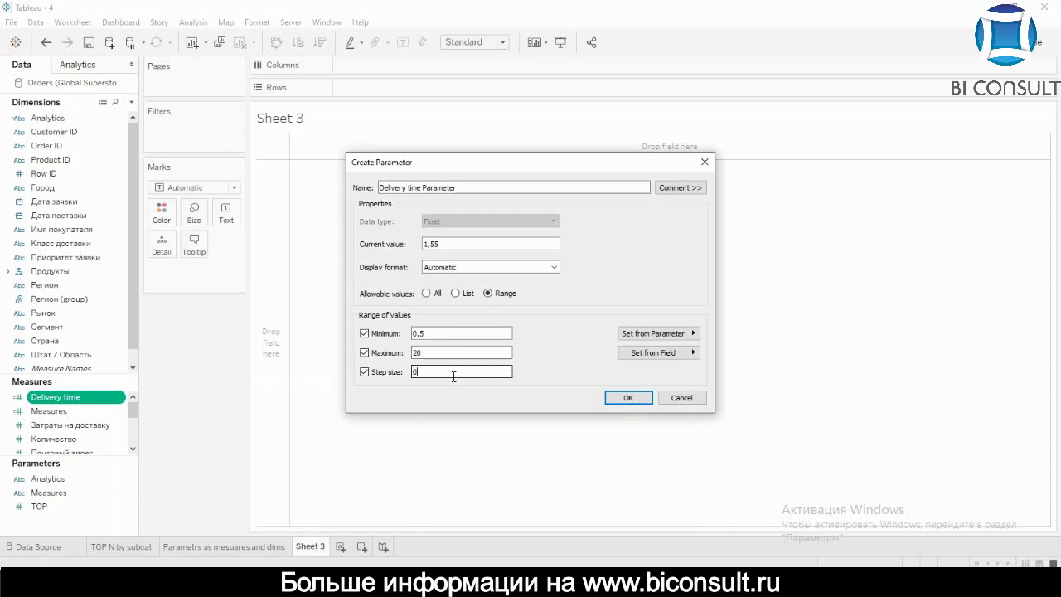
pyautogui.write('.5')
pyautogui.click(628, 398)
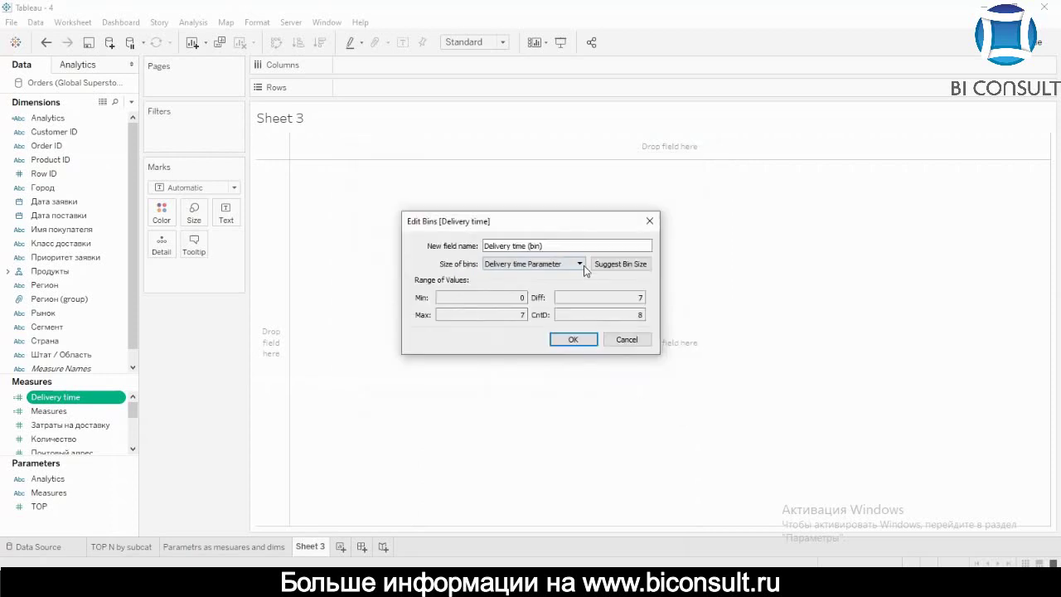
pyautogui.click(579, 340)
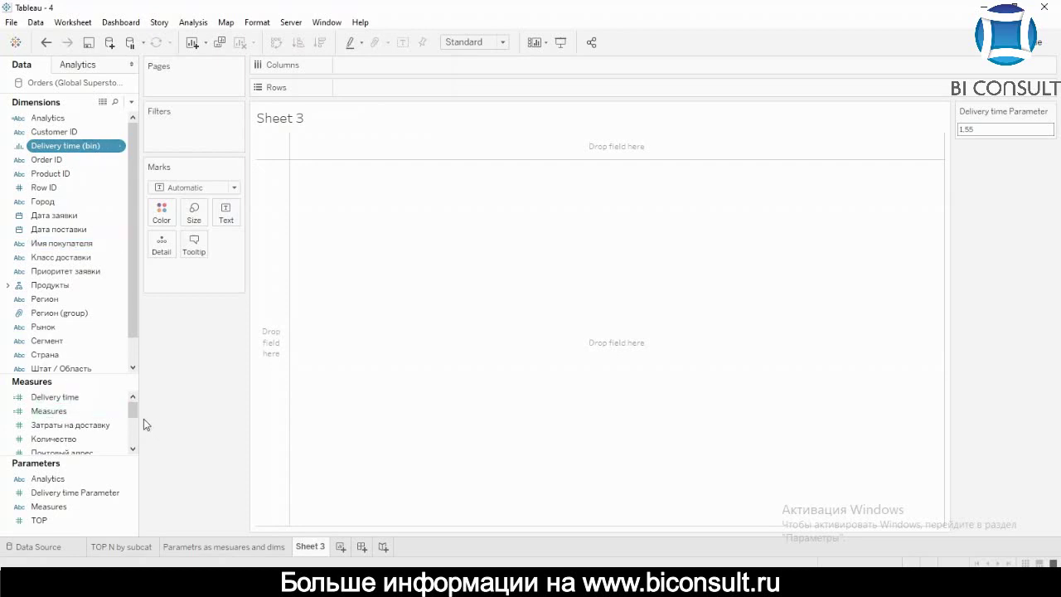
# Build a chart with Delivery time (bin) on Rows and the distinct count of Order ID on Columns.
pyautogui.scroll(-1, 133, 412)
pyautogui.scroll(1, 134, 414)
pyautogui.doubleClick(71, 147)
pyautogui.click(64, 161)
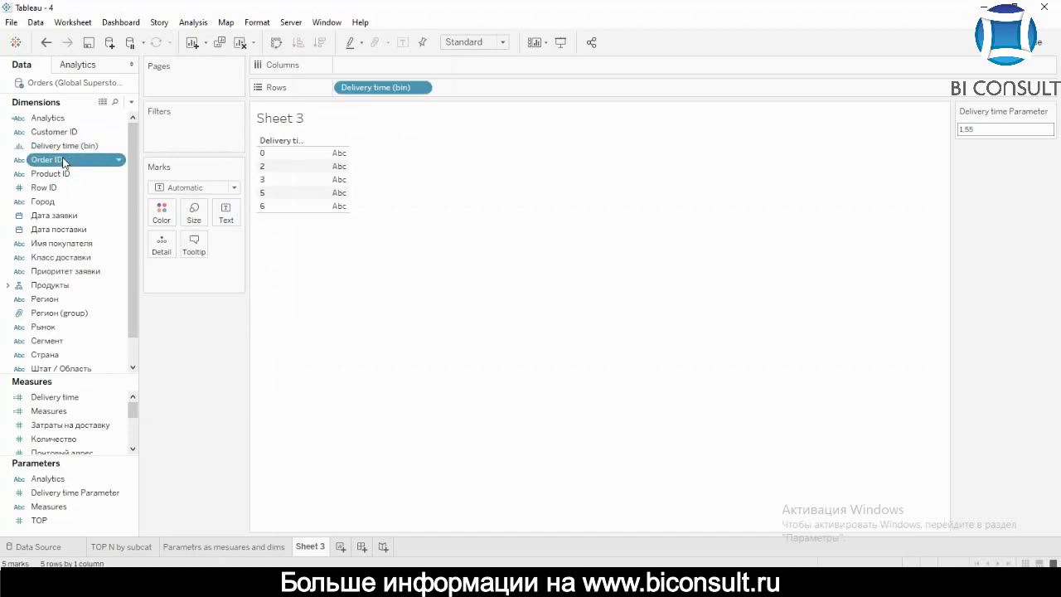
pyautogui.moveTo(64, 161); pyautogui.dragTo(411, 75)
pyautogui.rightClick(411, 67)
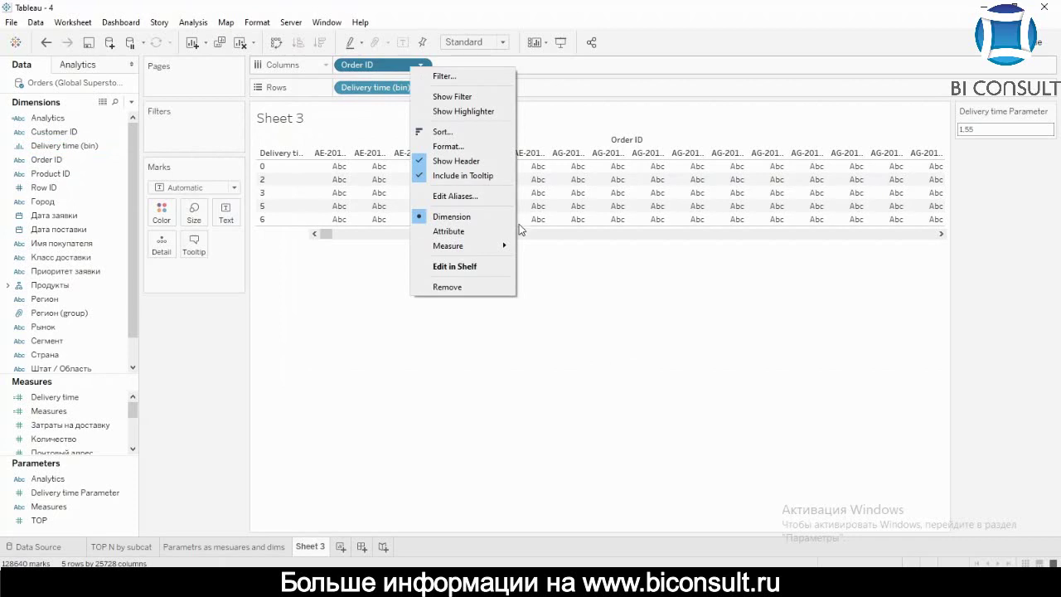
pyautogui.moveTo(499, 247)
pyautogui.click(578, 292)
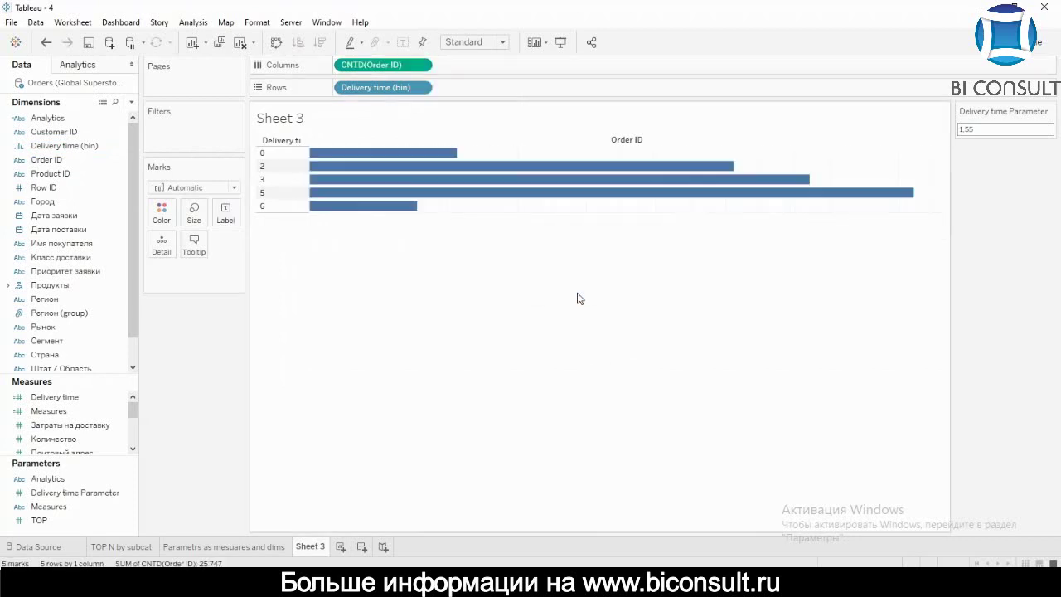
# Swap the rows and columns of the chart and fit it to Entire View.
pyautogui.click(278, 44)
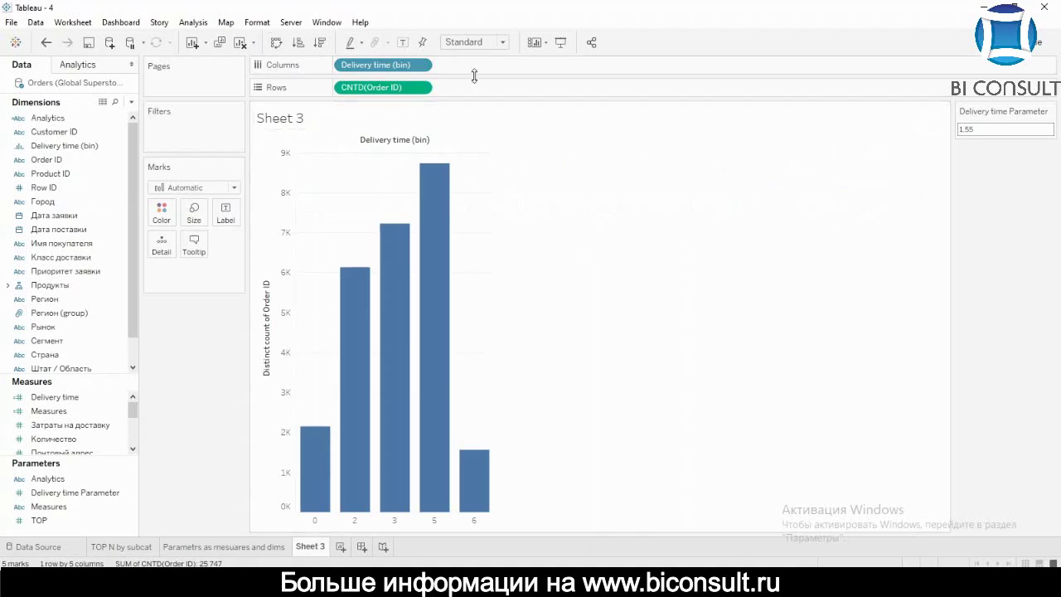
pyautogui.click(473, 43)
pyautogui.click(460, 88)
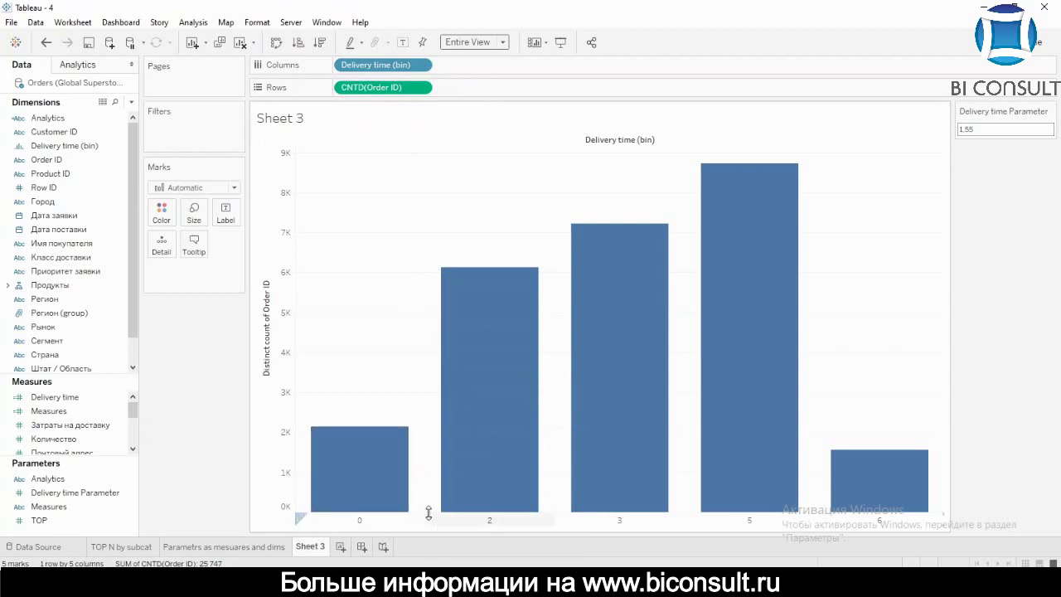
# Display the Delivery time Parameter control as a slider and set the bin size to 4.
pyautogui.moveTo(340, 483)
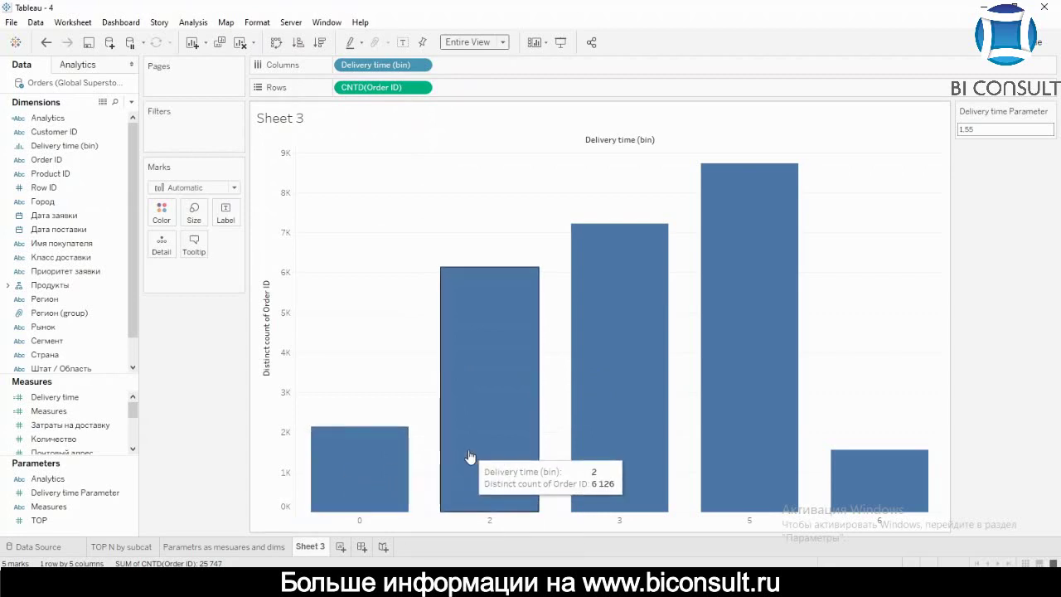
pyautogui.moveTo(582, 434)
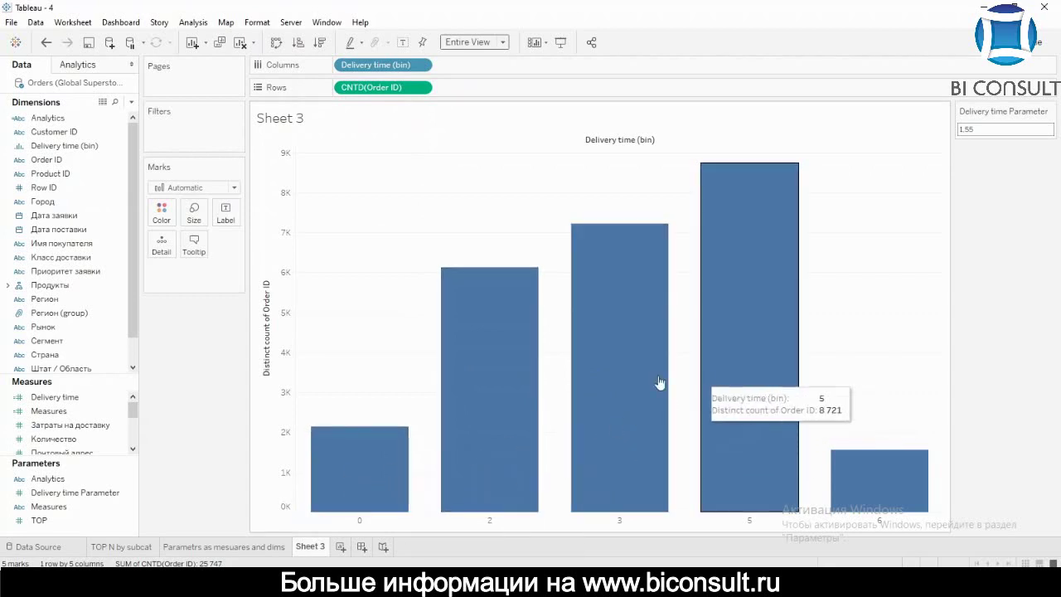
pyautogui.moveTo(722, 374)
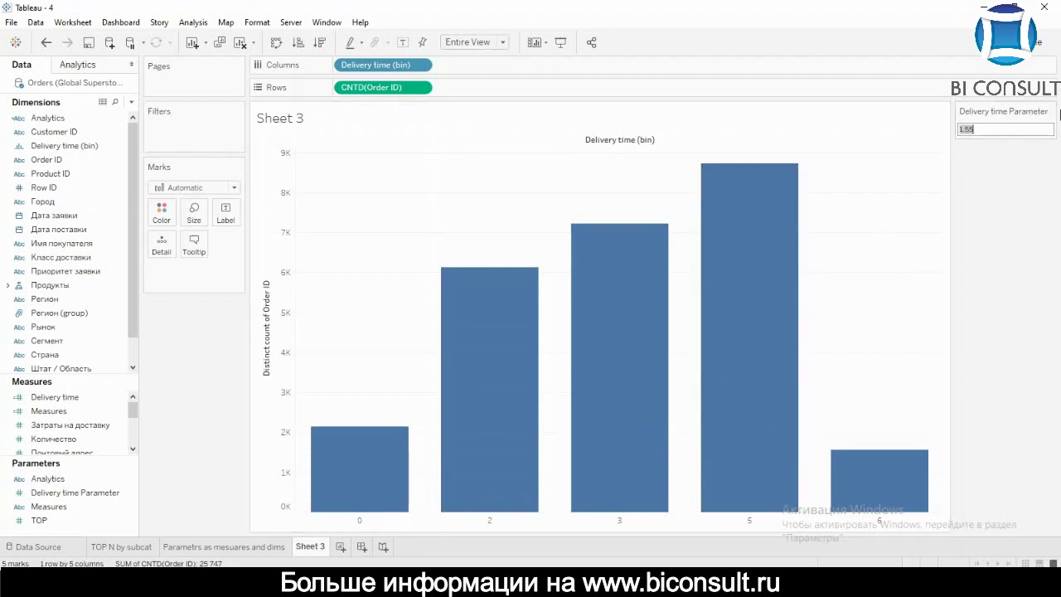
pyautogui.click(1049, 110)
pyautogui.click(1009, 189)
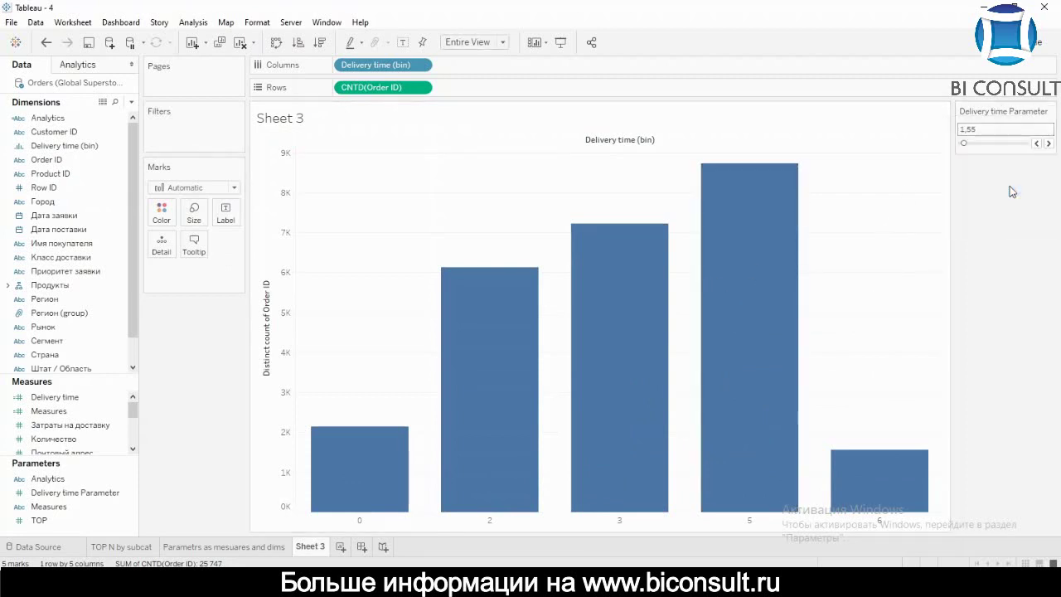
pyautogui.moveTo(971, 142); pyautogui.dragTo(972, 143)
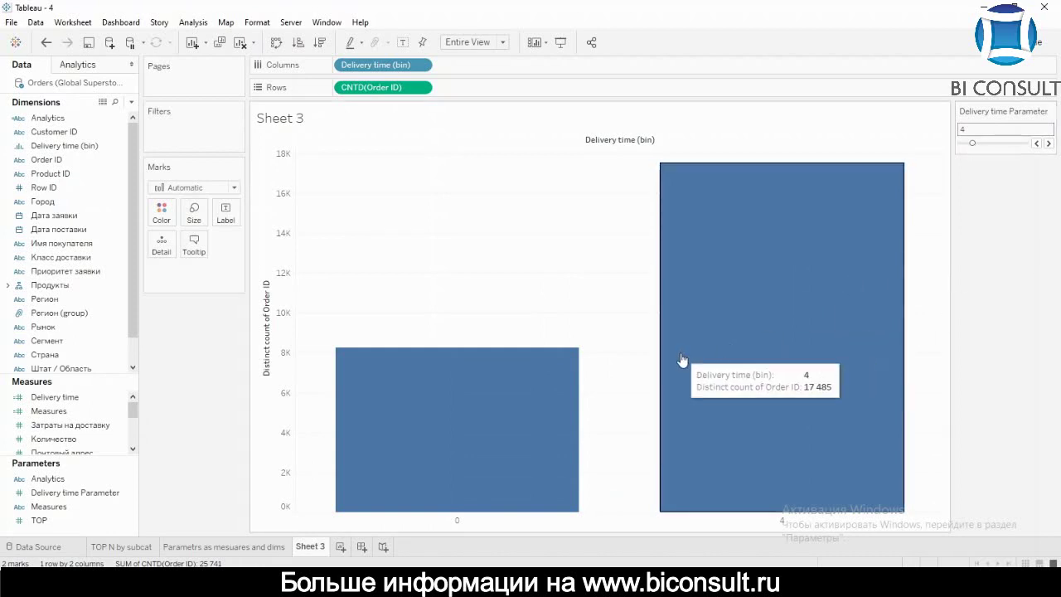
# Try bin sizes of 0,85, 0,5 and 1,2 with the Delivery time Parameter control.
pyautogui.moveTo(528, 405)
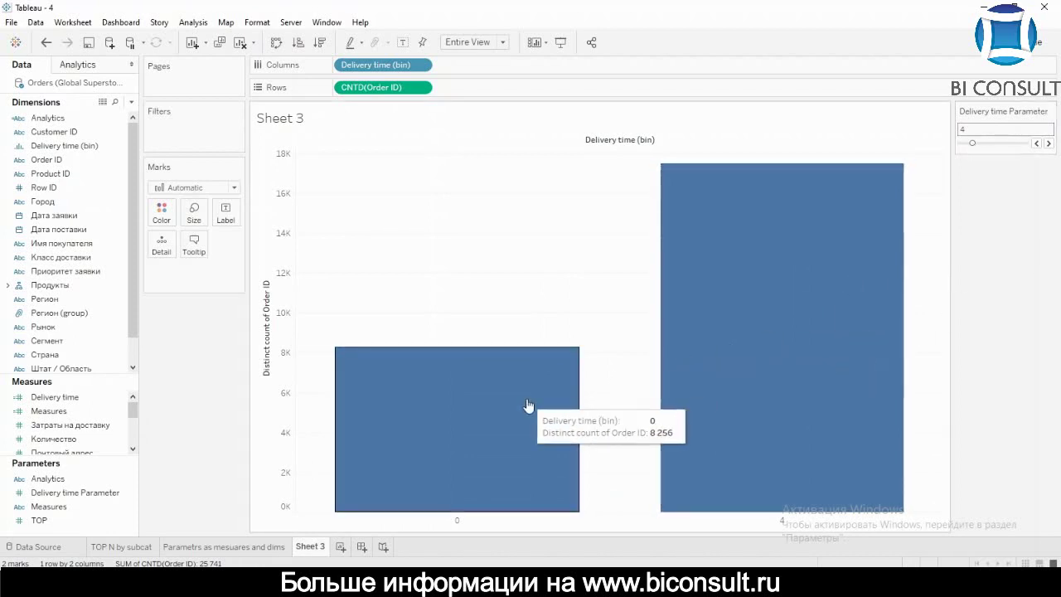
pyautogui.moveTo(824, 350)
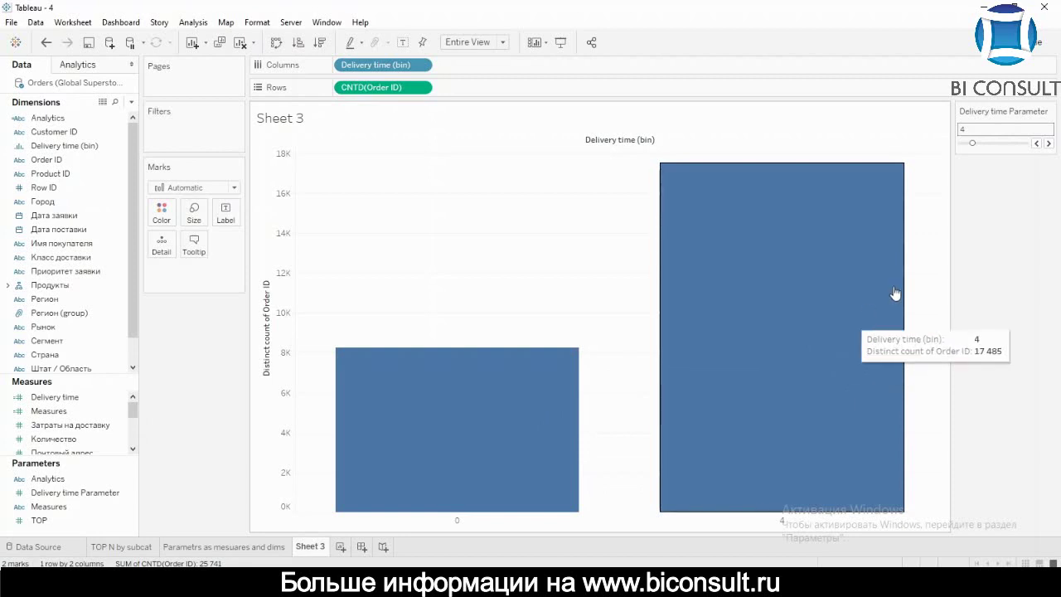
pyautogui.moveTo(973, 143); pyautogui.dragTo(961, 145)
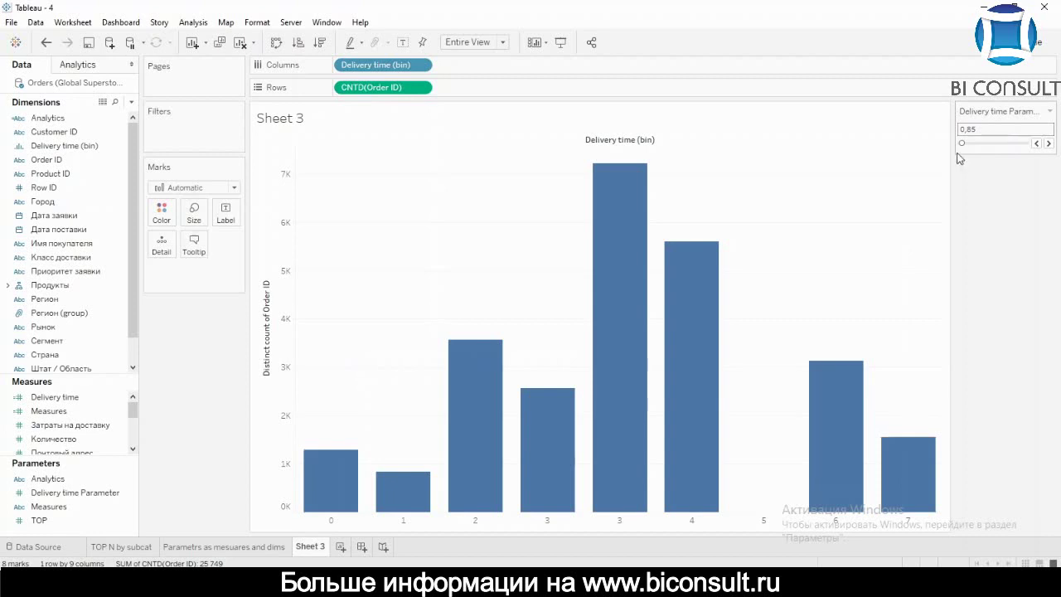
pyautogui.click(1035, 143)
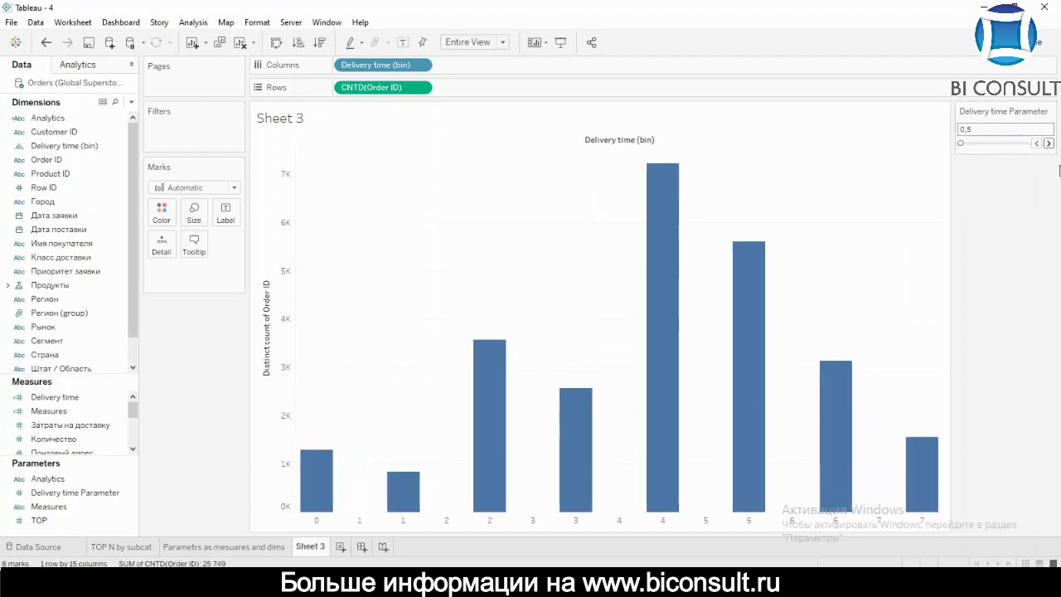
pyautogui.click(1048, 144)
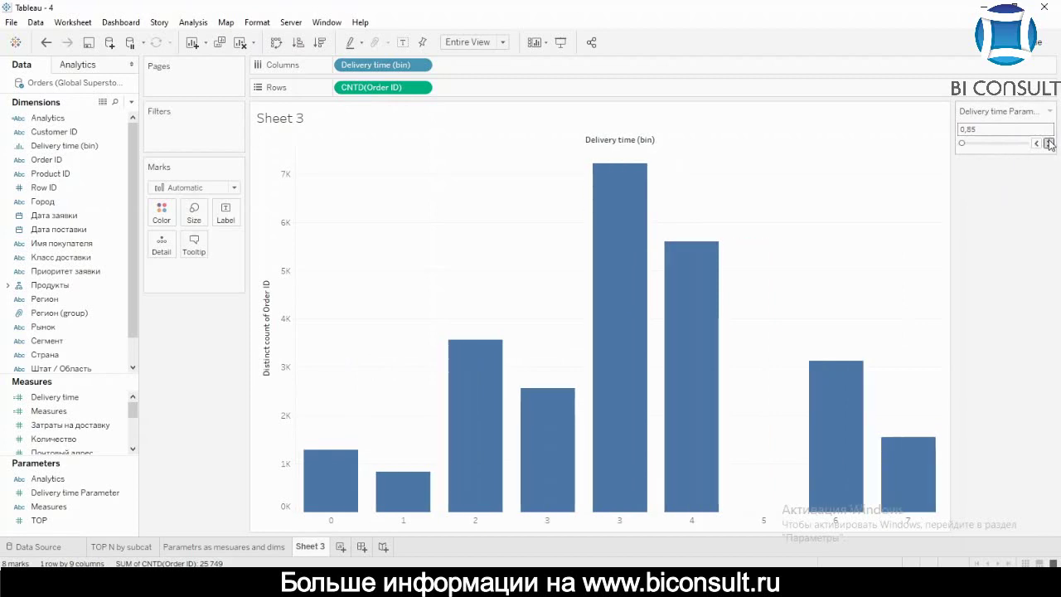
pyautogui.click(1049, 143)
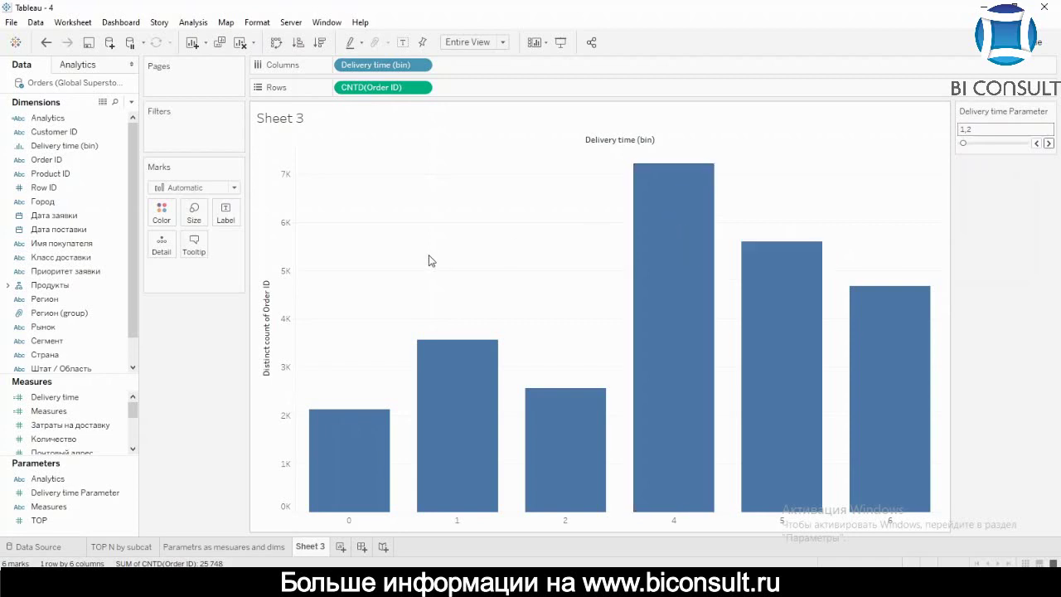
# Edit the Delivery time Parameter and set its current value to 0,85.
pyautogui.click(79, 507)
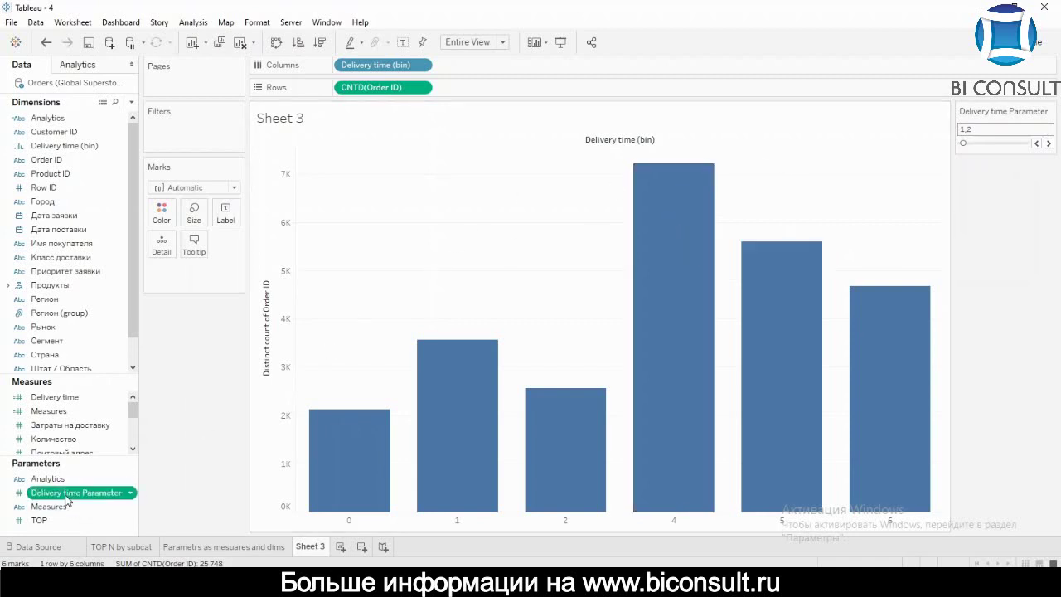
pyautogui.rightClick(65, 494)
pyautogui.click(105, 331)
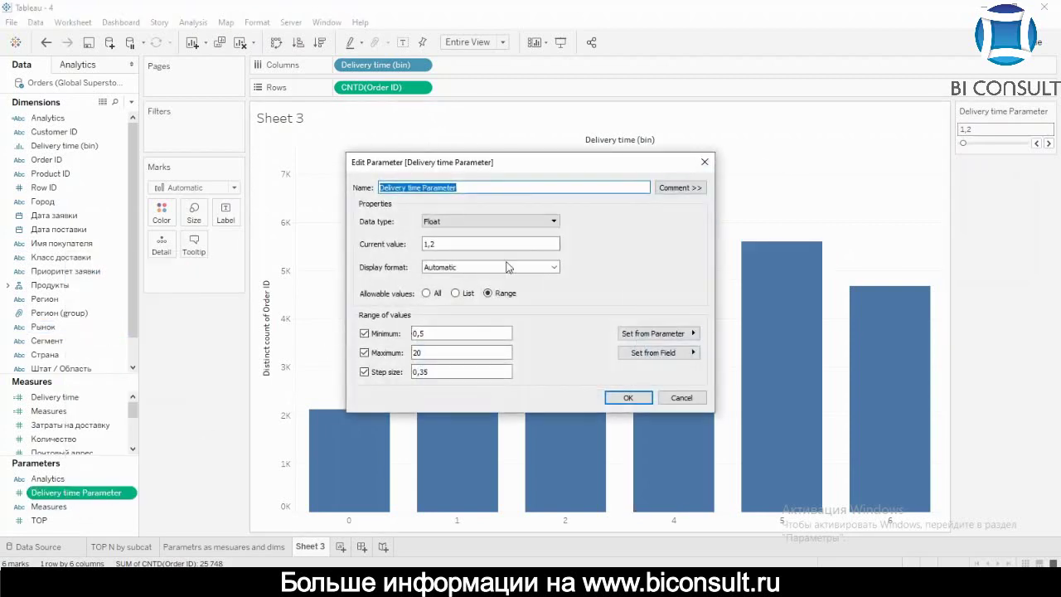
pyautogui.click(472, 244)
pyautogui.press('BackSpace')
pyautogui.press('BackSpace')
pyautogui.press('BackSpace')
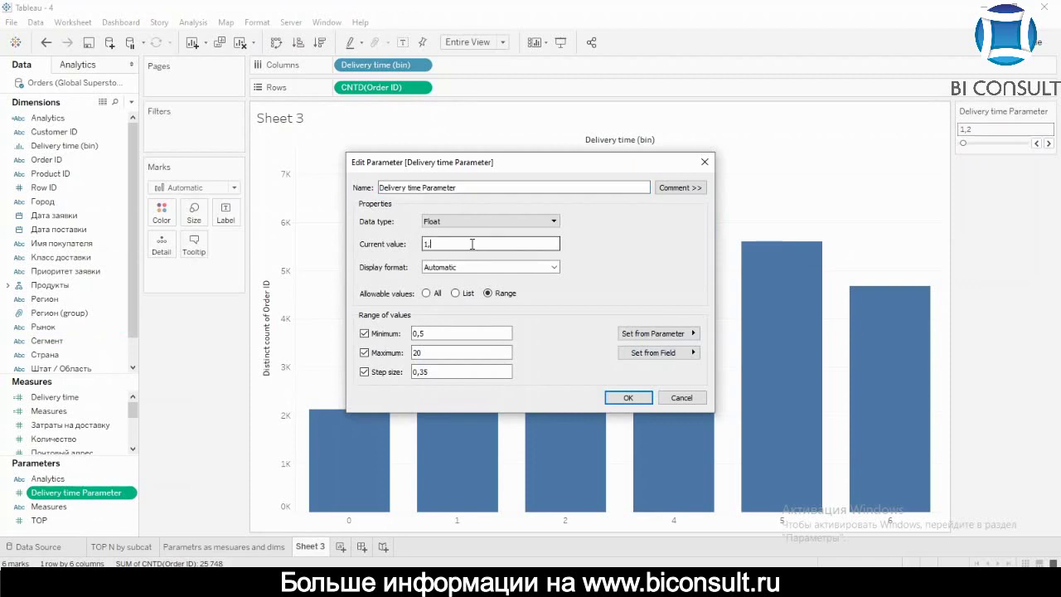
pyautogui.write('0,85')
# Set the Delivery time Parameter's step size to 0,5 and save the parameter.
pyautogui.click(426, 373)
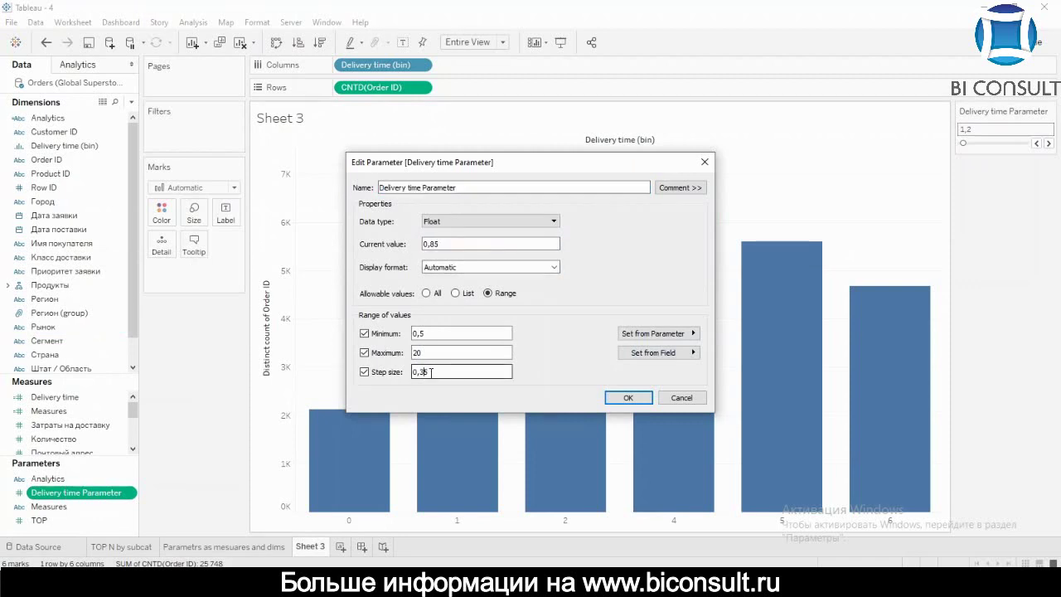
pyautogui.press('BackSpace')
pyautogui.press('BackSpace')
pyautogui.write('5')
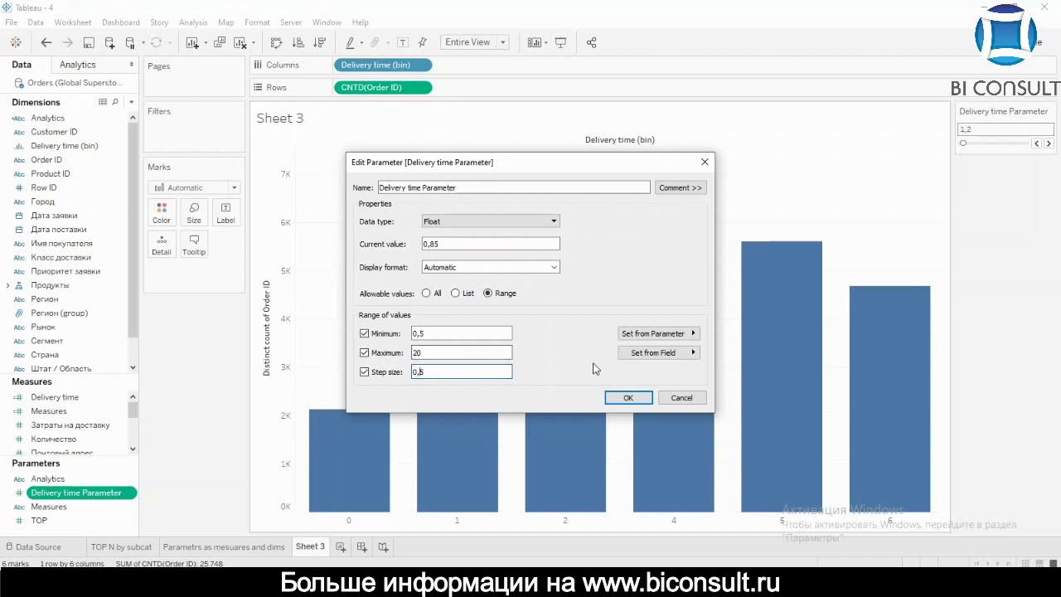
pyautogui.click(626, 395)
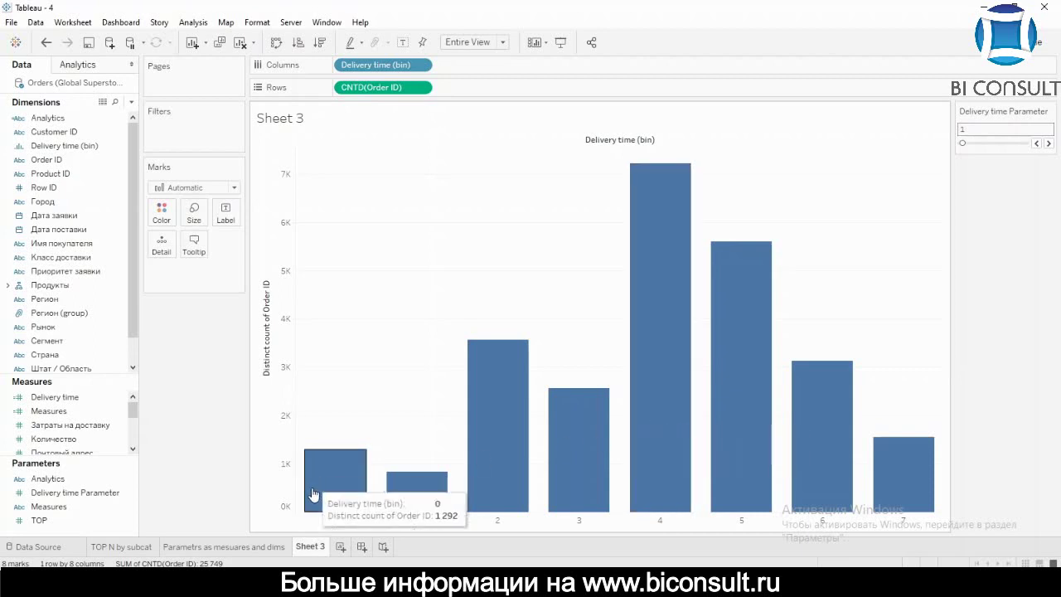
# Rename the Sheet 3 worksheet as "Delivery distrib".
pyautogui.doubleClick(312, 546)
pyautogui.write('Вудшмук')
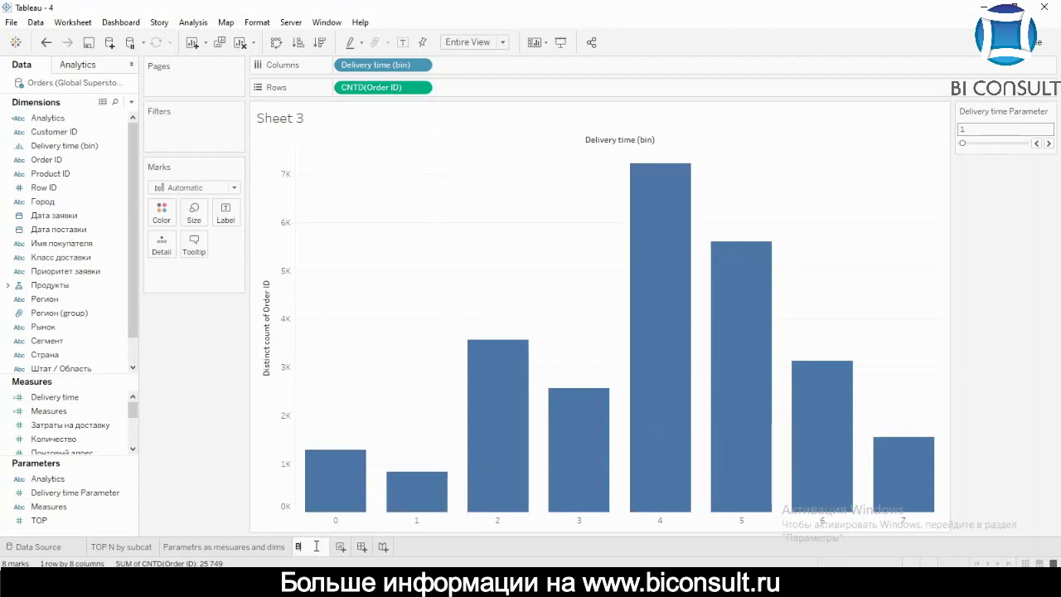
pyautogui.press('BackSpace')
pyautogui.press('BackSpace')
pyautogui.press('BackSpace')
pyautogui.press('BackSpace')
pyautogui.press('BackSpace')
pyautogui.press('BackSpace')
pyautogui.press('BackSpace')
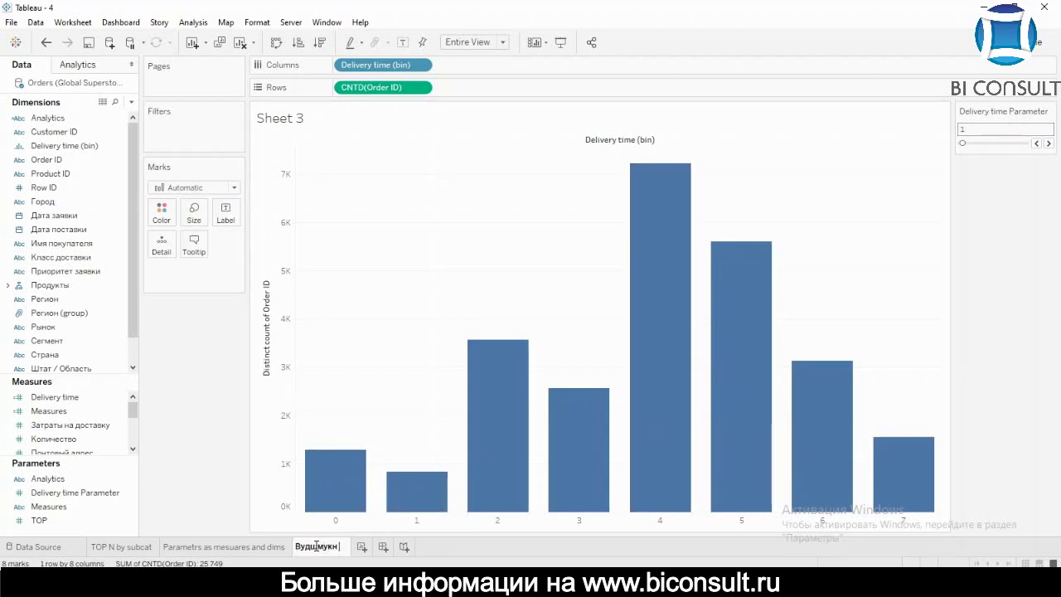
pyautogui.write('Del')
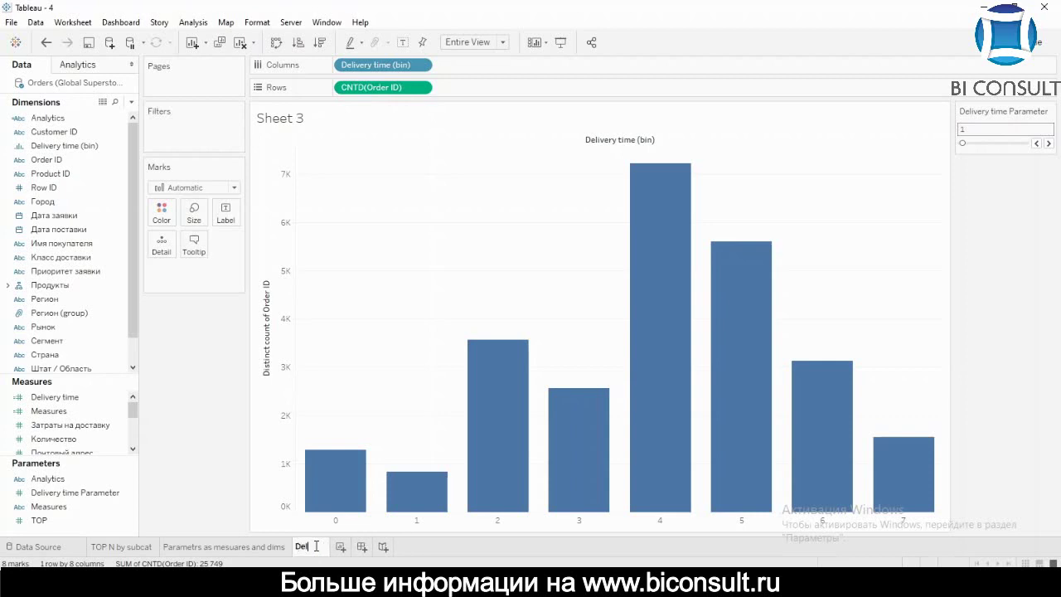
pyautogui.write('ivery distrib')
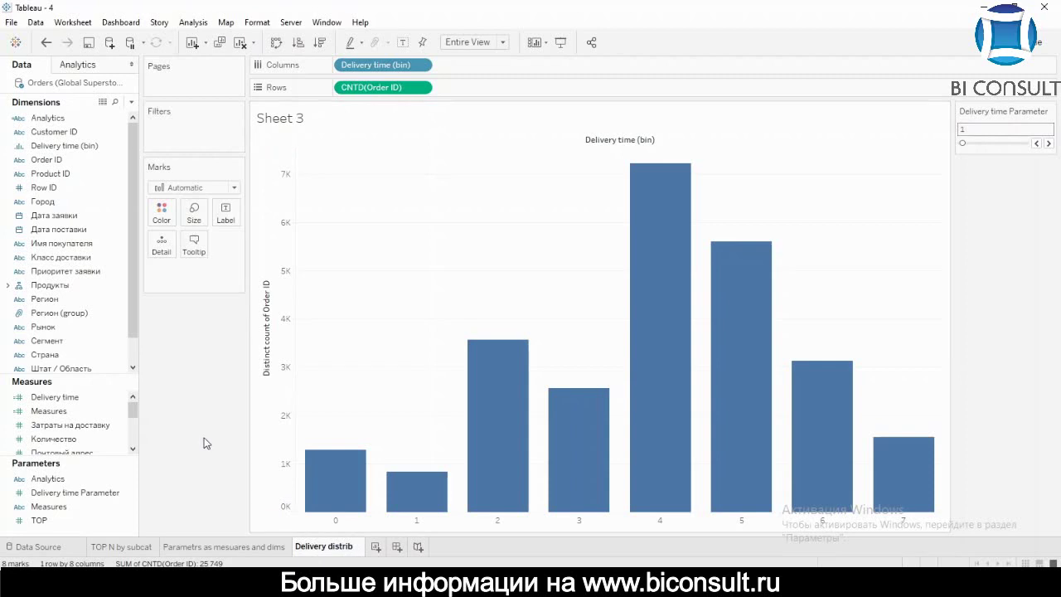
pyautogui.press('Return')
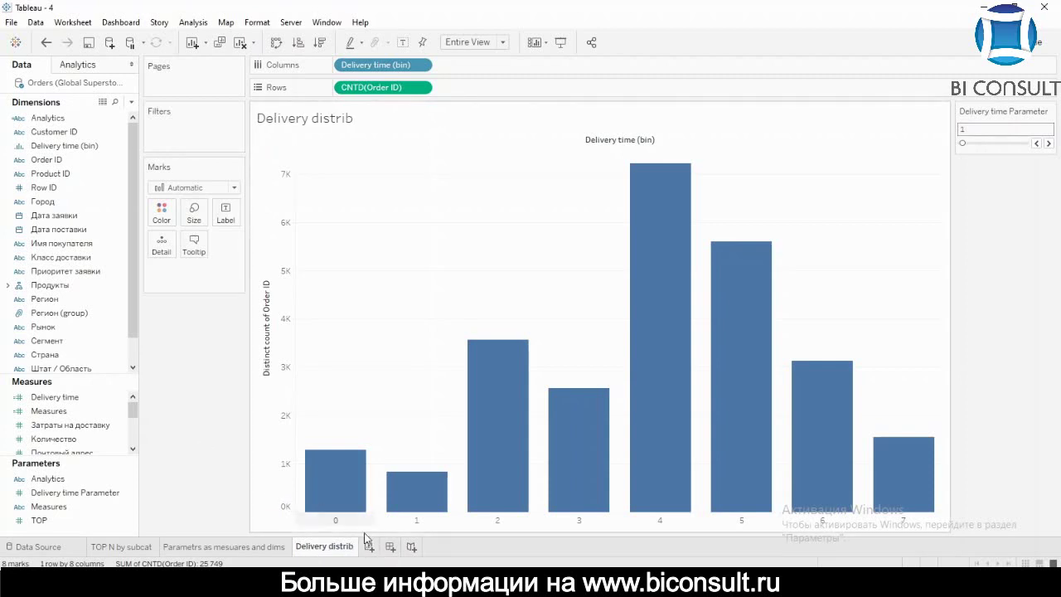
# Add a new worksheet and build a horizontal bar chart of summed Продажи for each Подкатегория.
pyautogui.click(375, 546)
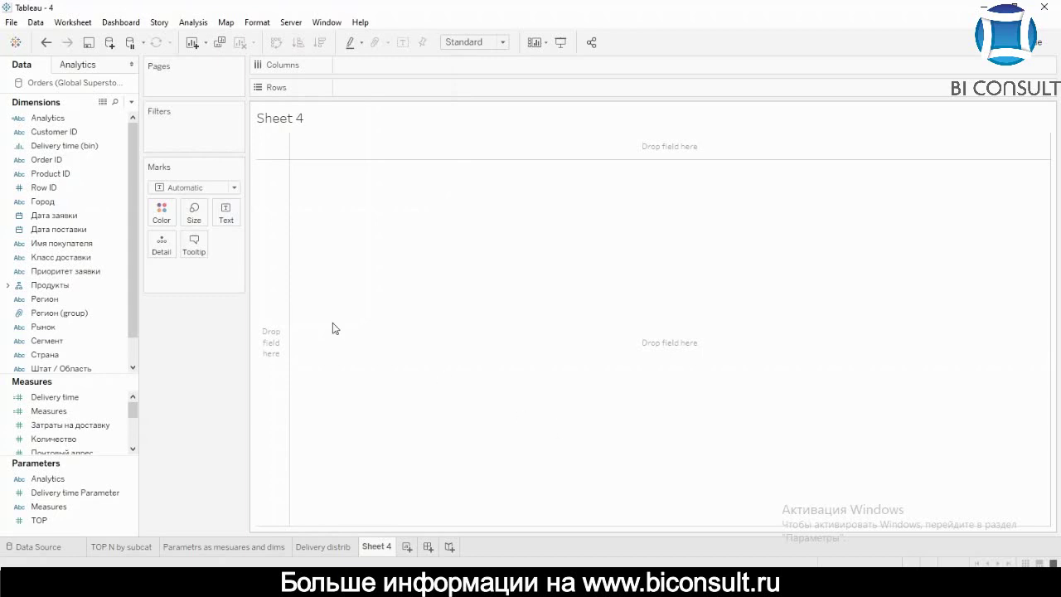
pyautogui.click(8, 284)
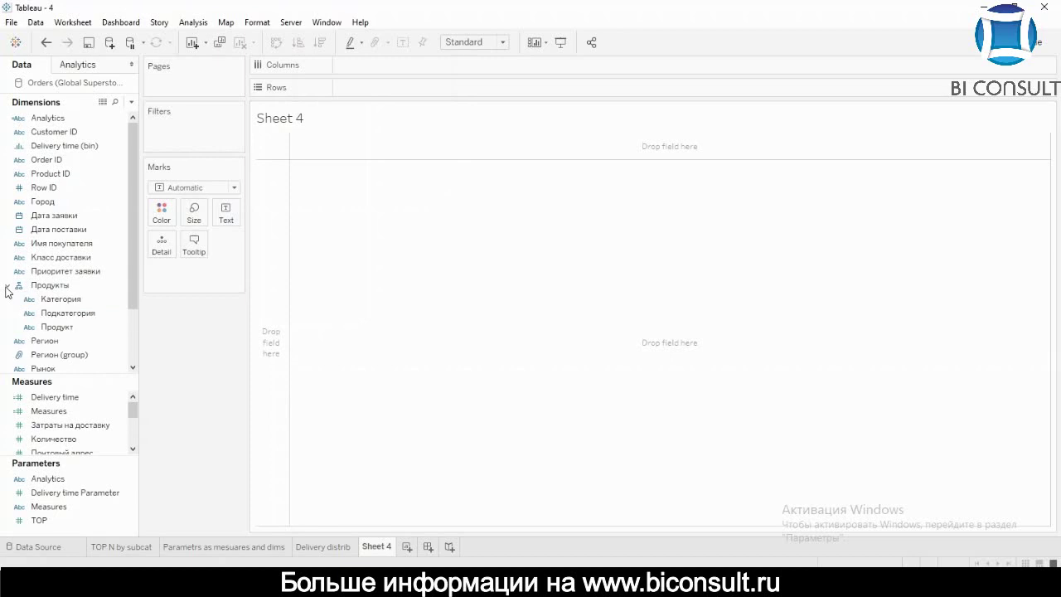
pyautogui.doubleClick(53, 312)
pyautogui.moveTo(136, 414); pyautogui.dragTo(136, 434)
pyautogui.moveTo(52, 410); pyautogui.dragTo(389, 64)
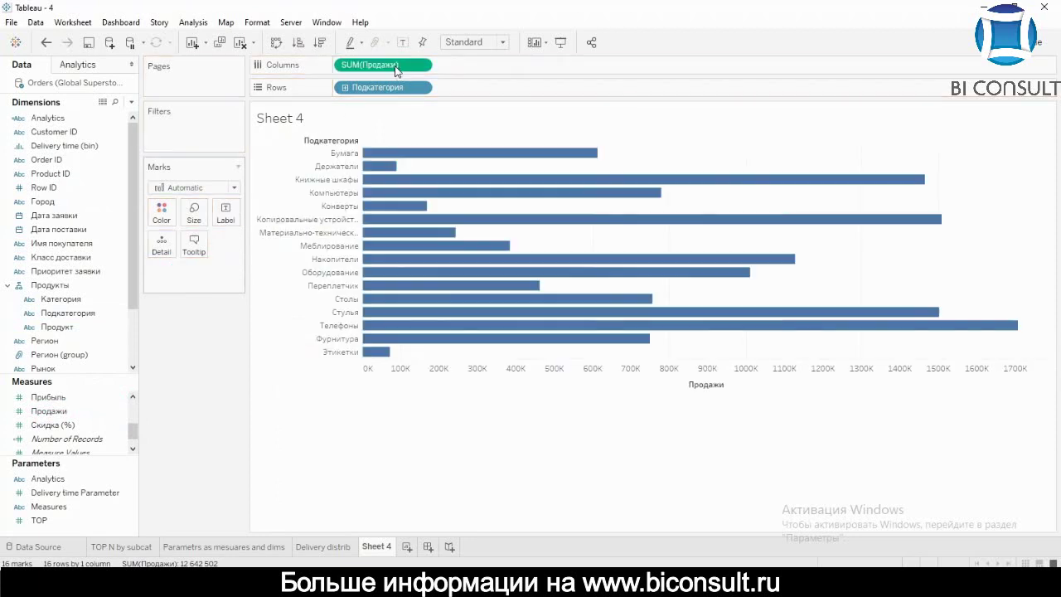
# Sort the subcategory bars in descending order by Продажи.
pyautogui.click(730, 384)
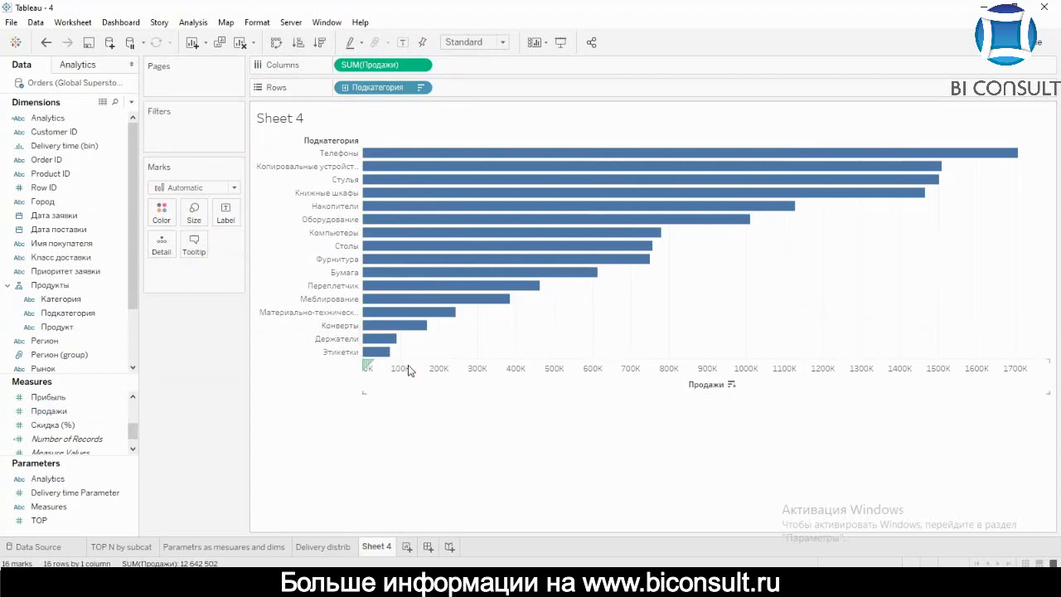
pyautogui.moveTo(382, 358)
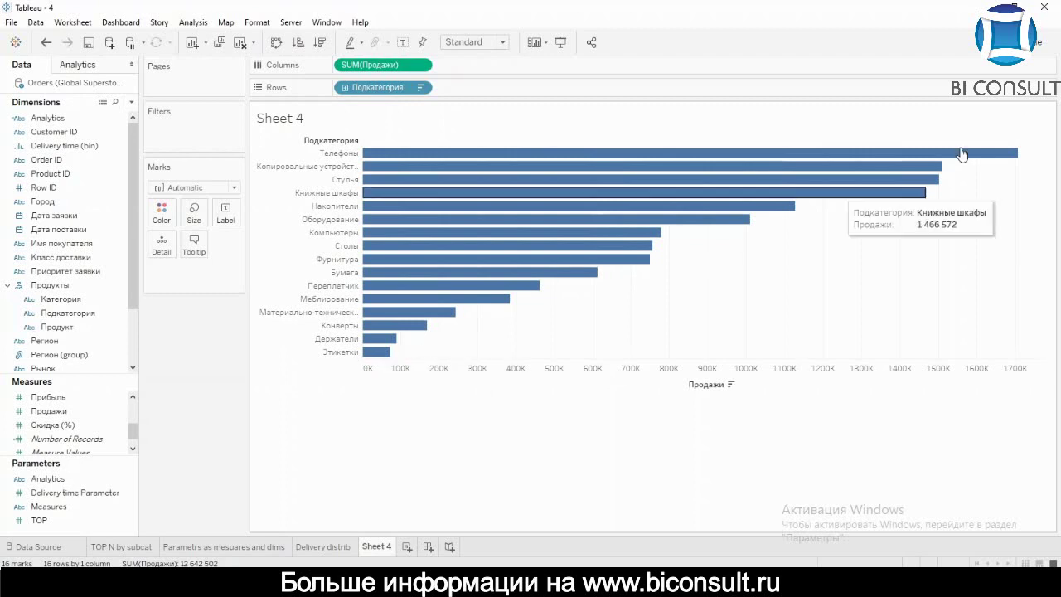
pyautogui.moveTo(989, 153)
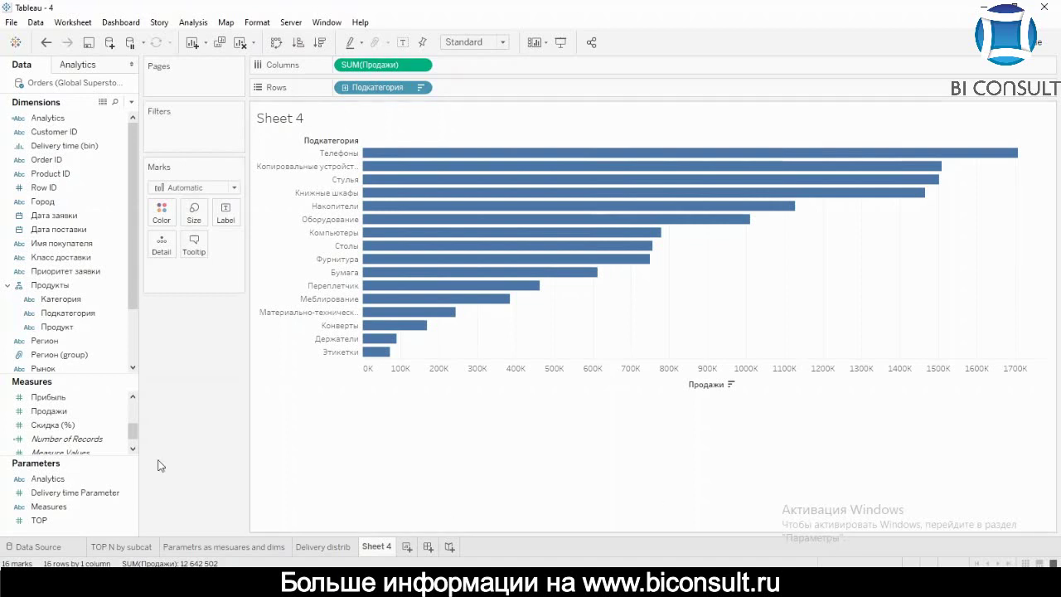
# Start creating a parameter named KPI with the Integer data type.
pyautogui.moveTo(97, 457); pyautogui.dragTo(110, 385)
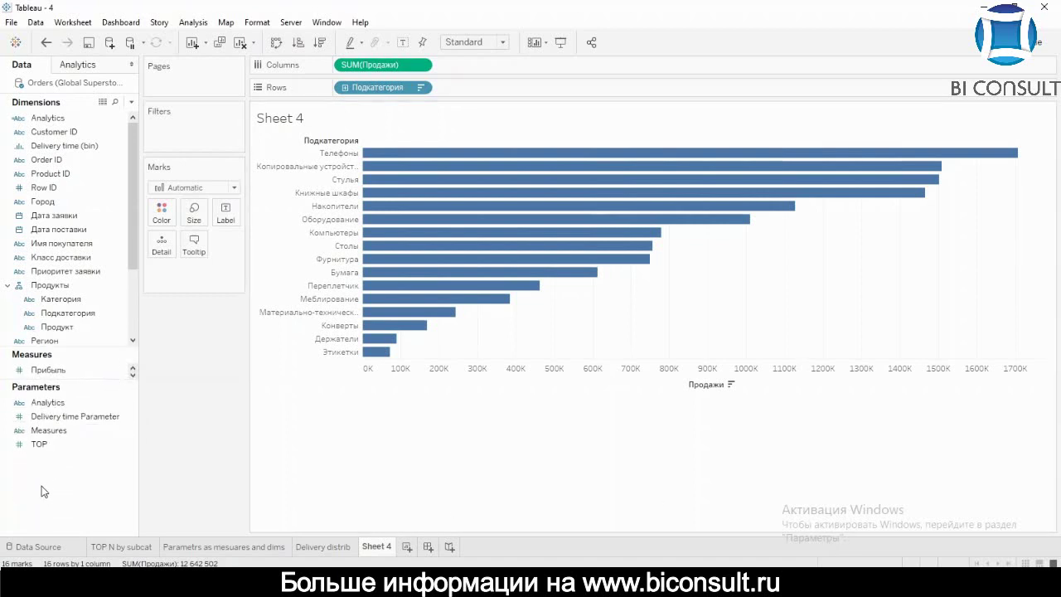
pyautogui.rightClick(42, 489)
pyautogui.click(122, 359)
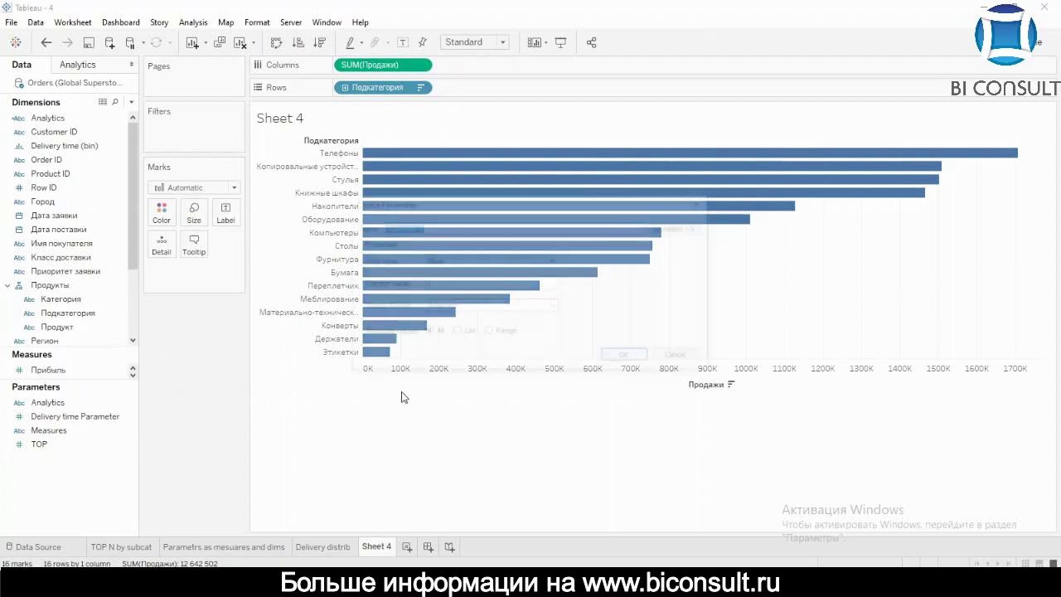
pyautogui.write('KPI')
pyautogui.click(491, 260)
pyautogui.click(469, 281)
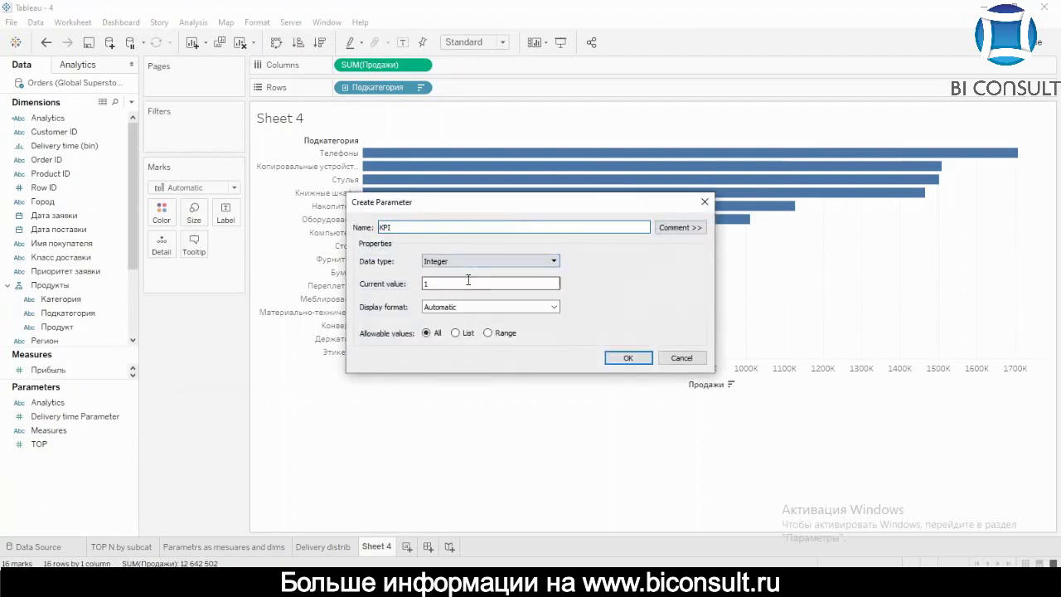
# Limit the KPI parameter's allowable values to a range with a minimum of 500 000.
pyautogui.click(512, 334)
pyautogui.click(386, 375)
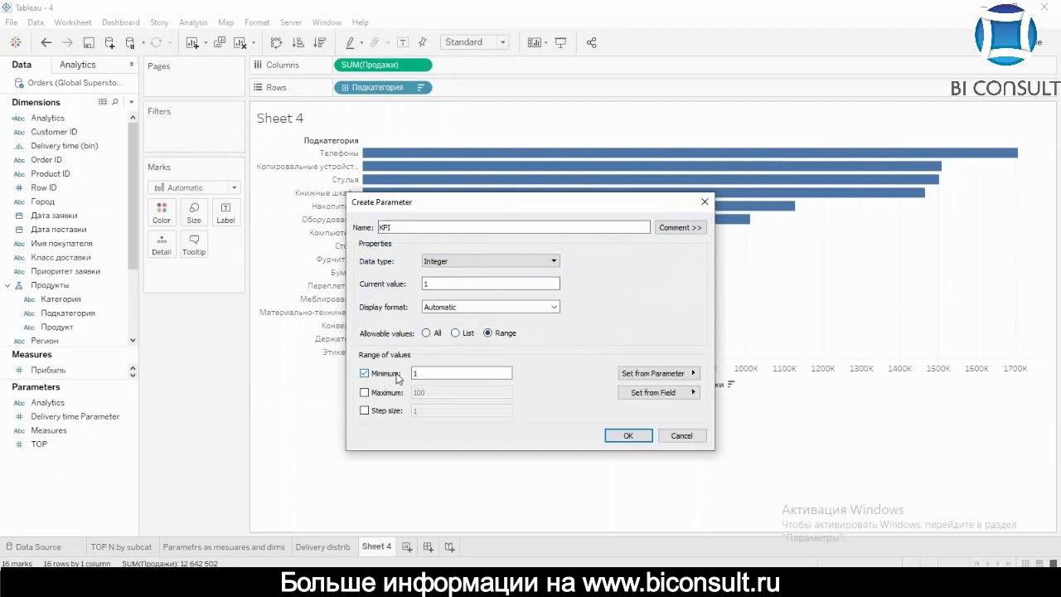
pyautogui.press('BackSpace')
pyautogui.write('50')
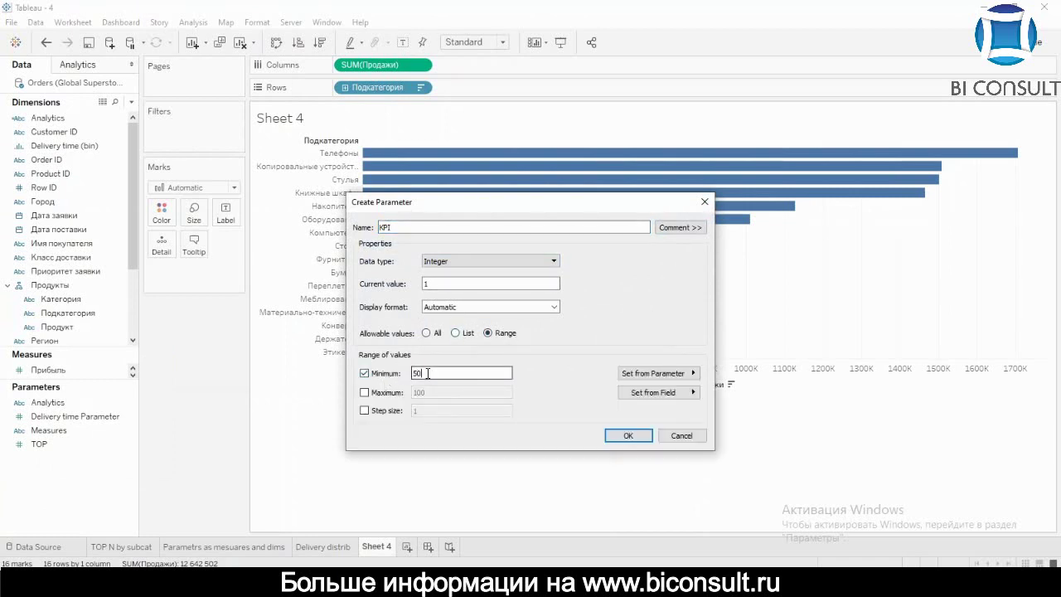
pyautogui.write('0 000')
# Set the KPI range's maximum to 1 000 000 and its step size to 50 000.
pyautogui.click(373, 394)
pyautogui.click(444, 395)
pyautogui.press('BackSpace')
pyautogui.press('BackSpace')
pyautogui.press('BackSpace')
pyautogui.press('BackSpace')
pyautogui.press('BackSpace')
pyautogui.press('BackSpace')
pyautogui.press('BackSpace')
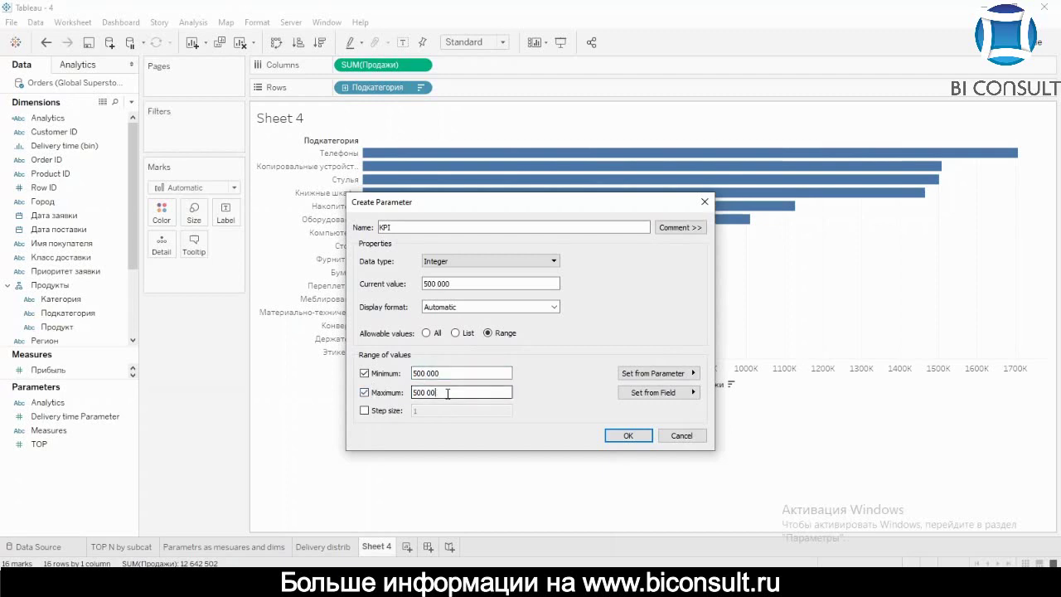
pyautogui.write('1000000')
pyautogui.click(365, 410)
pyautogui.doubleClick(423, 411)
pyautogui.write('50000')
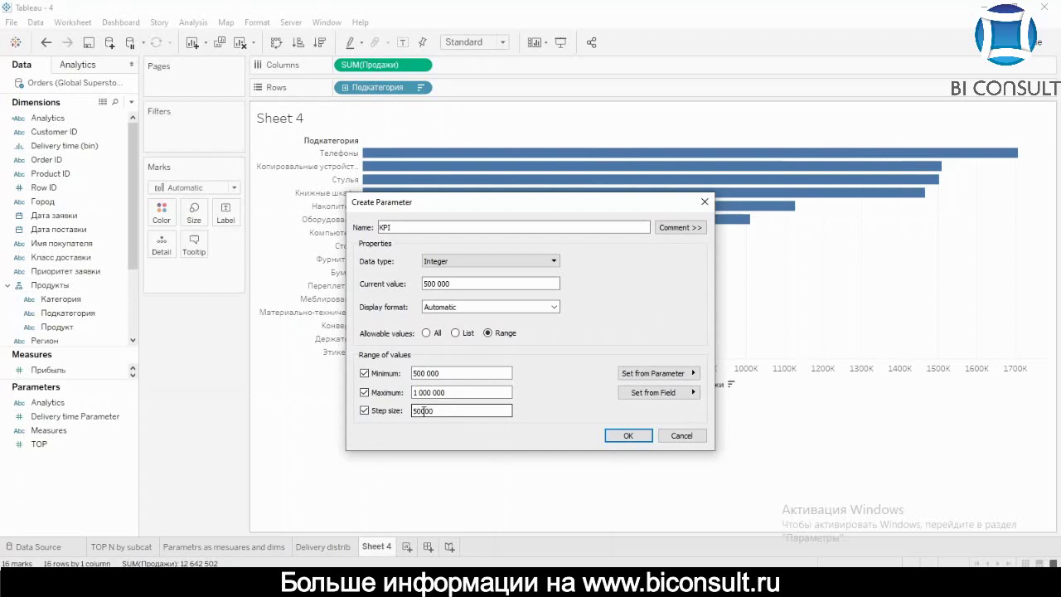
# Set the KPI display format to Number (Custom) in Thousands (K) with 0 decimal places.
pyautogui.click(469, 311)
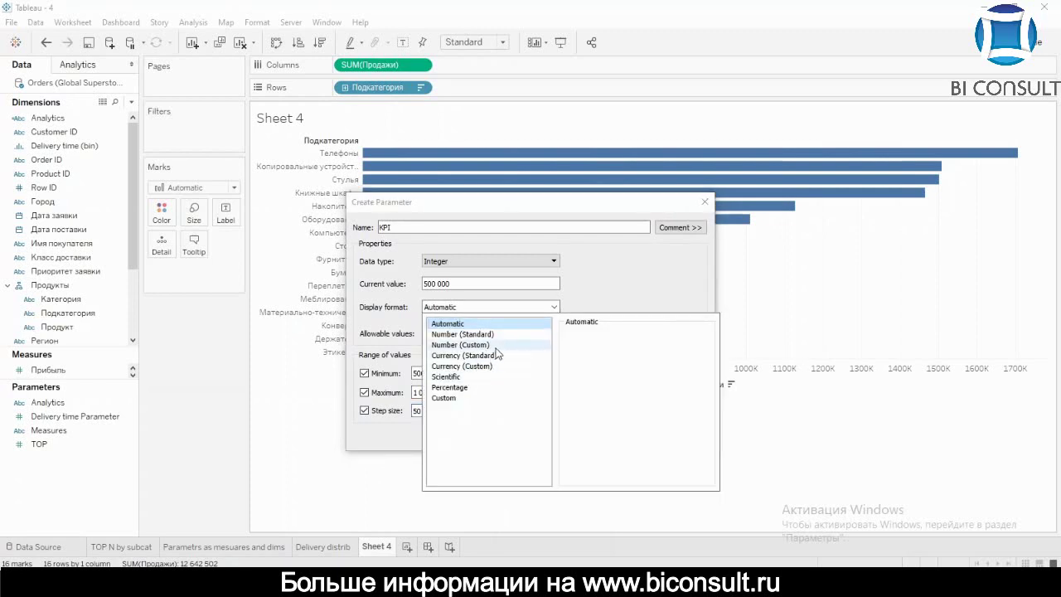
pyautogui.click(489, 345)
pyautogui.click(602, 352)
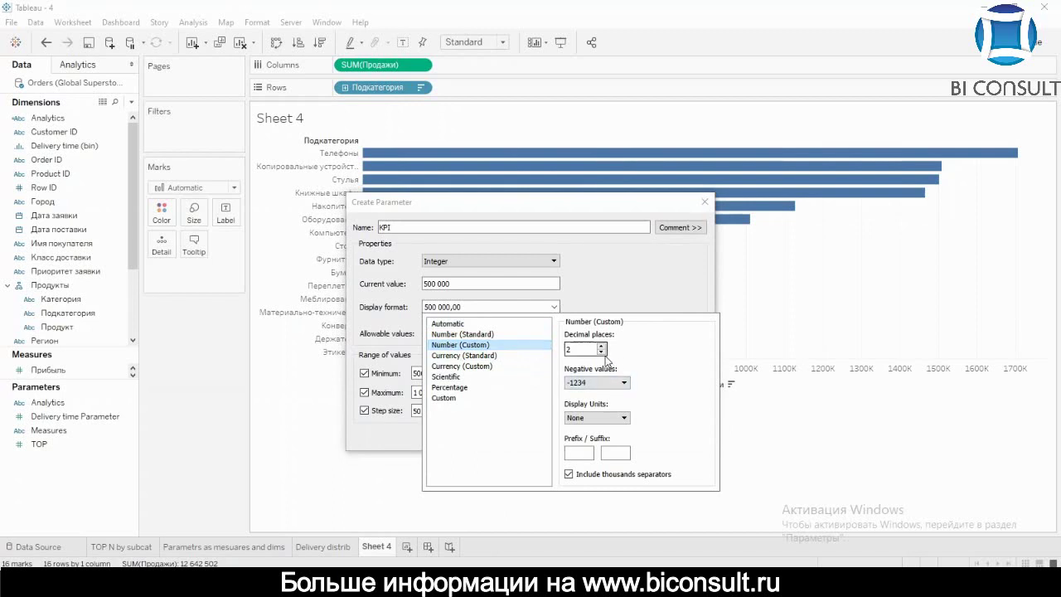
pyautogui.click(598, 418)
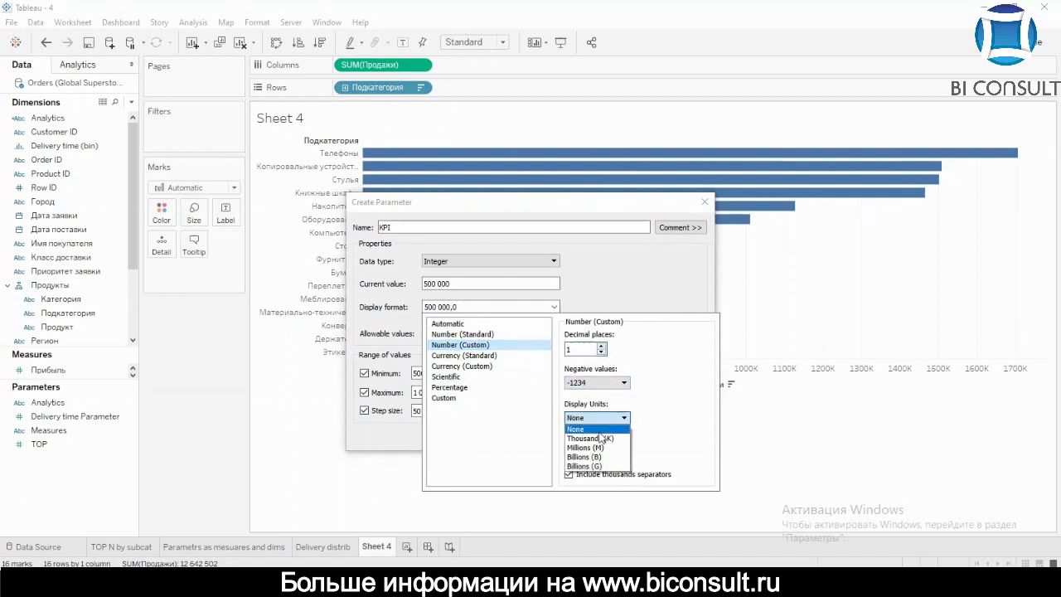
pyautogui.click(598, 436)
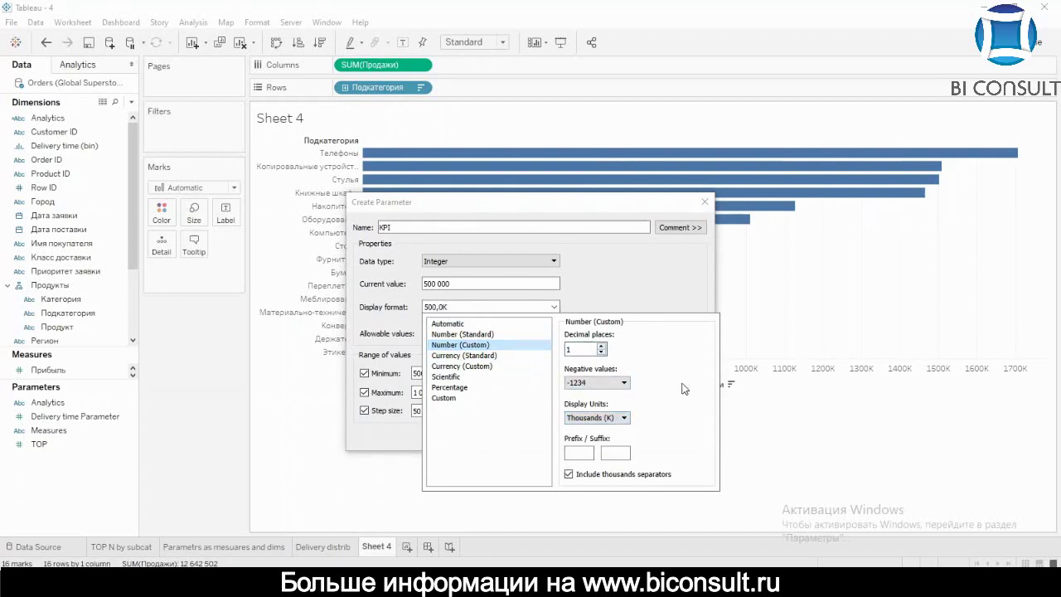
pyautogui.click(603, 352)
pyautogui.click(369, 346)
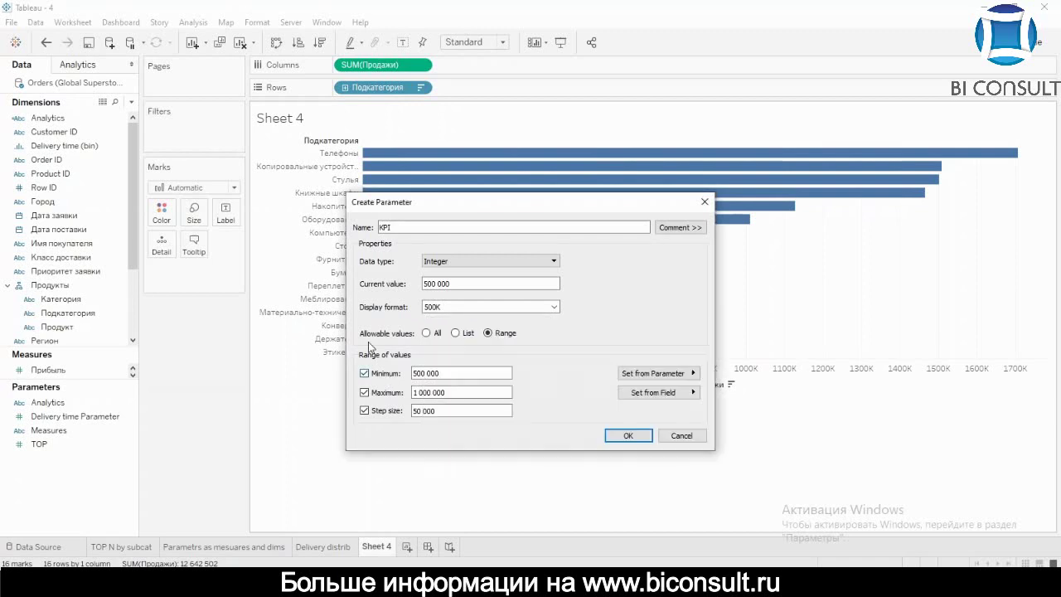
# Switch the KPI display format to Millions (M) with 1 decimal place and save the parameter.
pyautogui.click(553, 307)
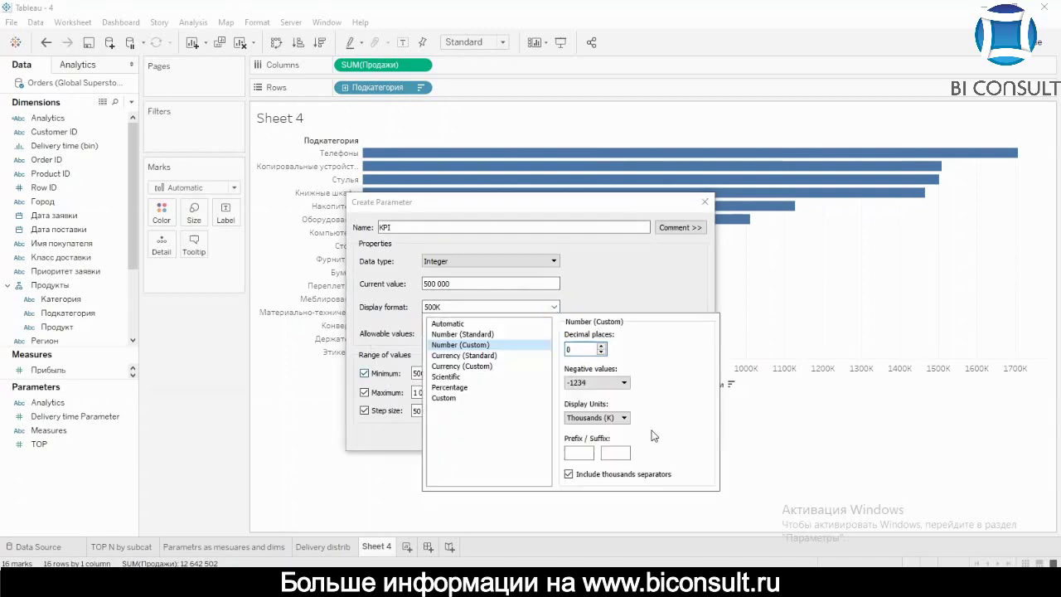
pyautogui.click(609, 418)
pyautogui.click(607, 447)
pyautogui.click(602, 346)
pyautogui.click(602, 346)
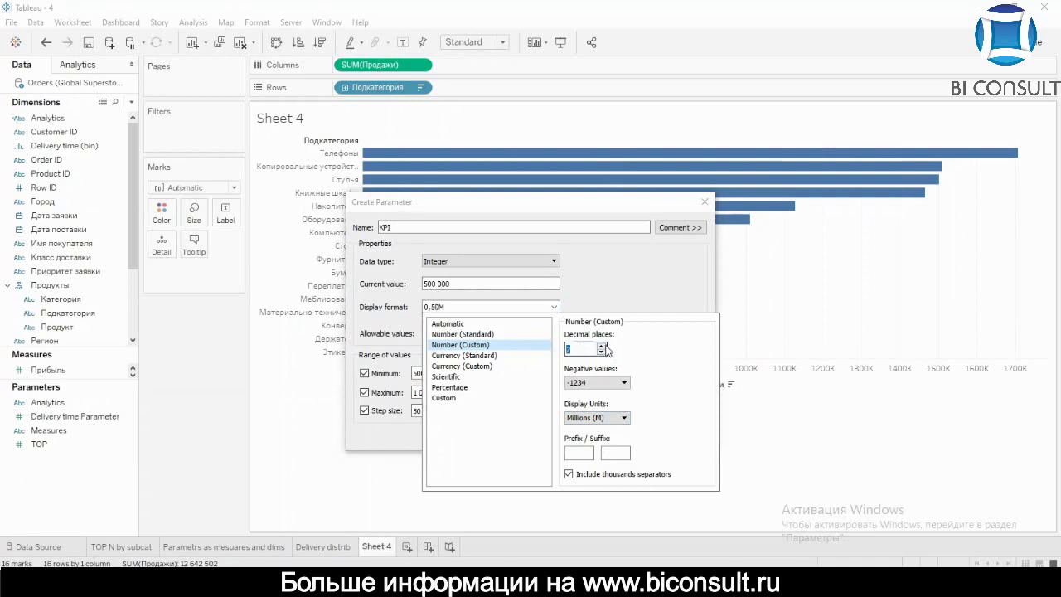
pyautogui.click(602, 352)
pyautogui.press('Return')
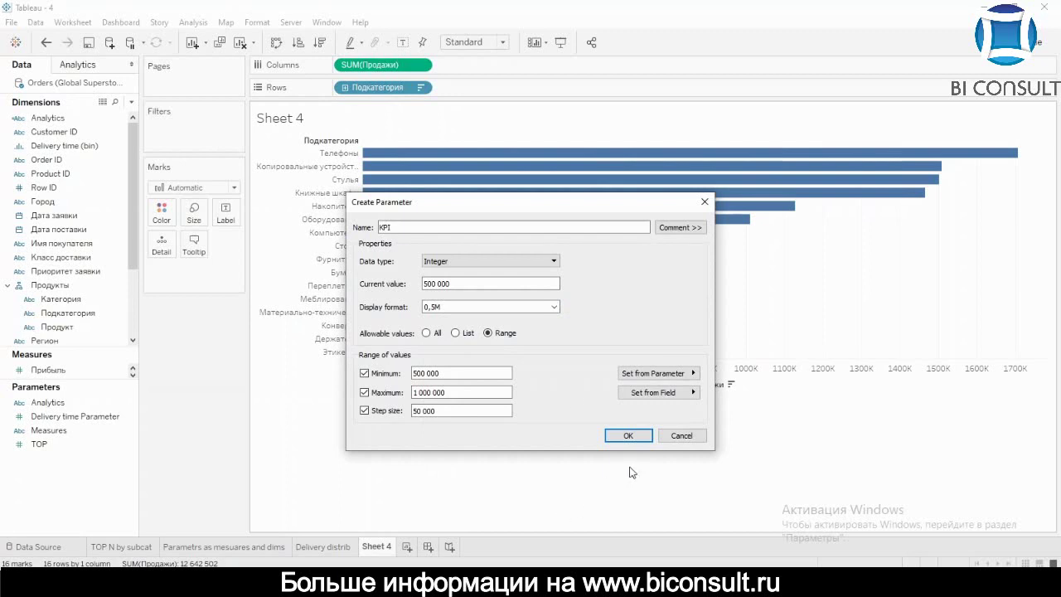
pyautogui.click(635, 437)
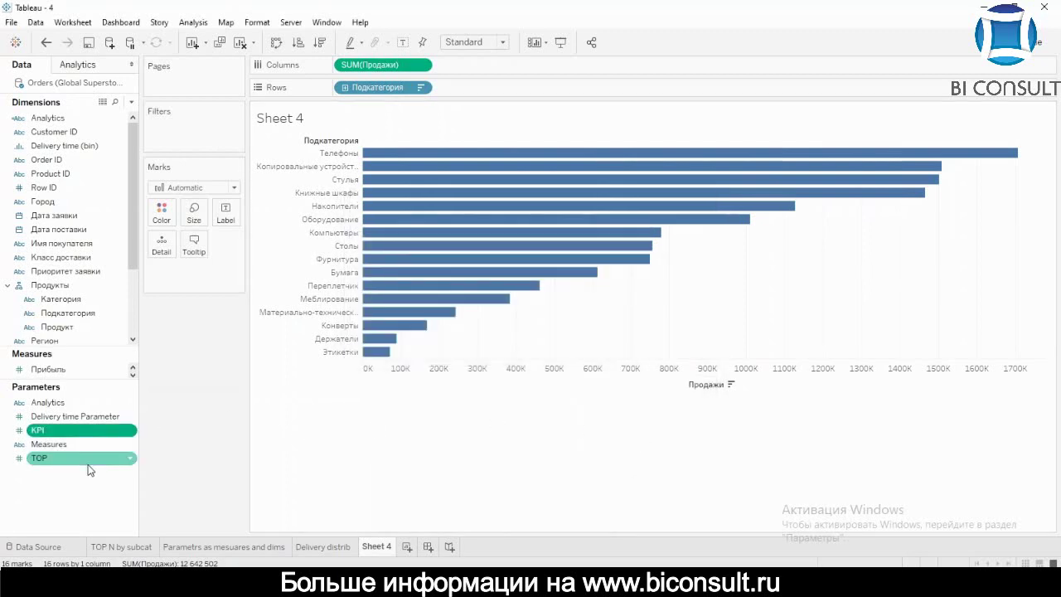
# Start creating a calculated field named "Sales > KPI".
pyautogui.rightClick(94, 509)
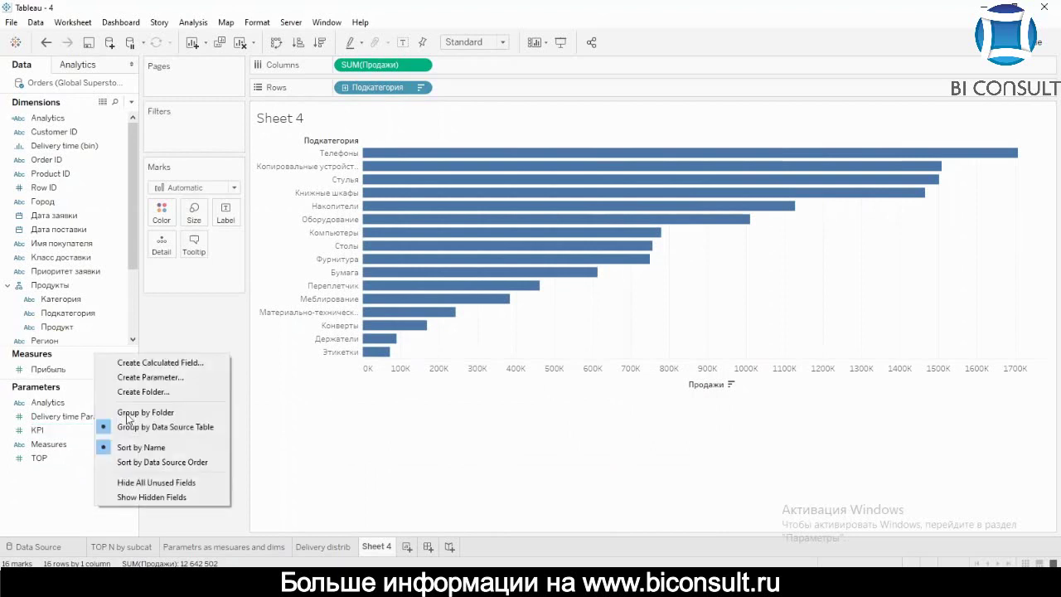
pyautogui.click(150, 369)
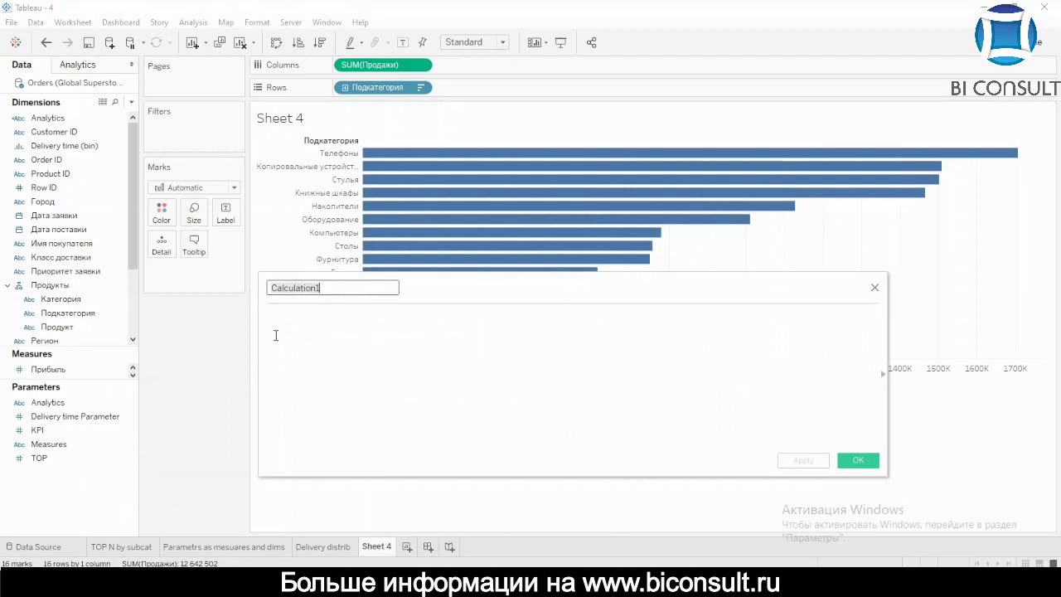
pyautogui.press('BackSpace')
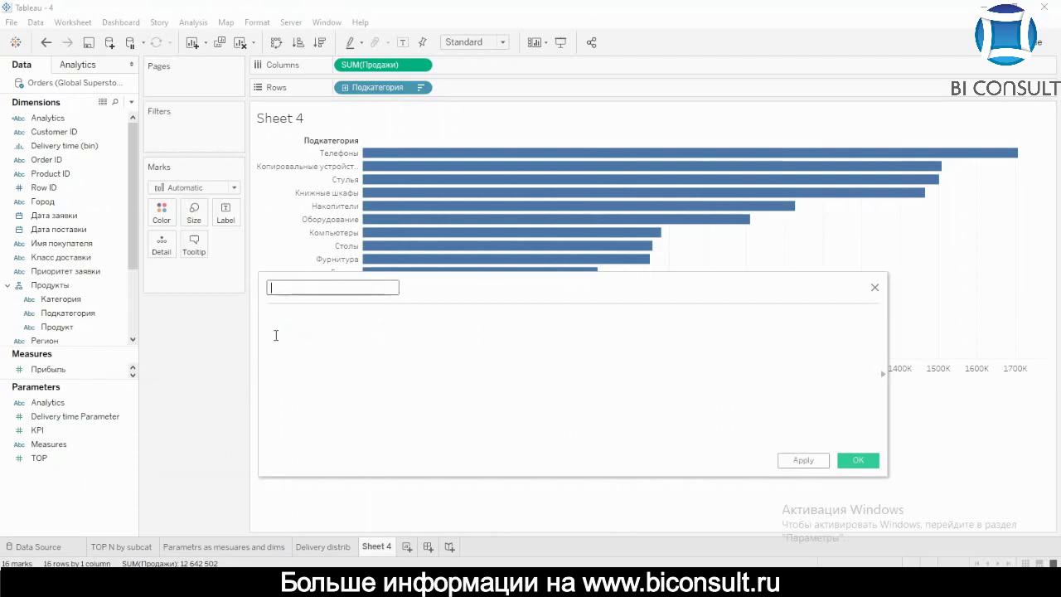
pyautogui.write('Sales > KPI')
pyautogui.click(313, 318)
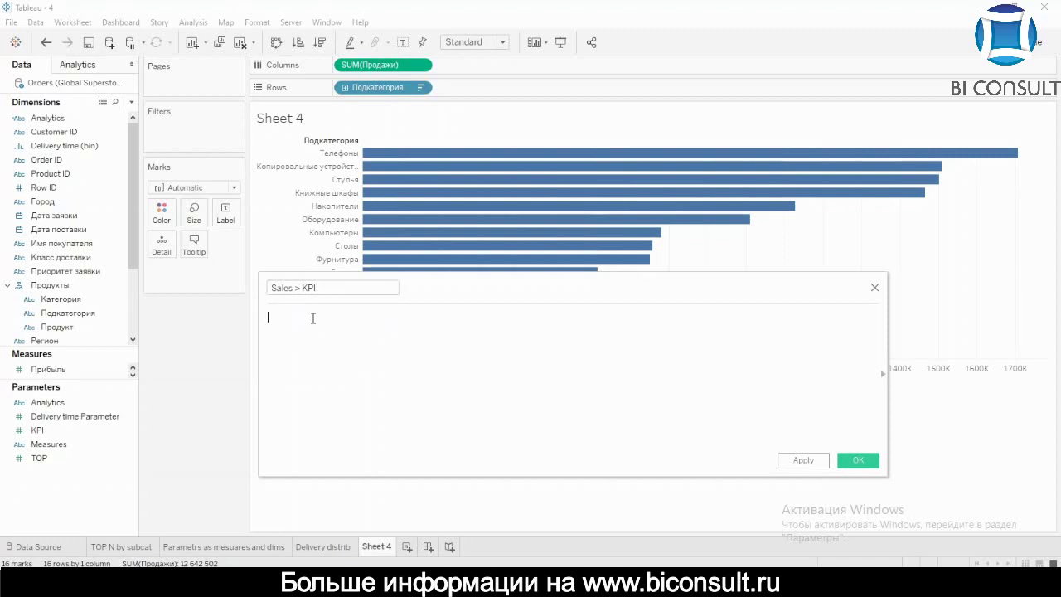
# Enter the formula SUM([Продажи]) > KPI and save the calculated field.
pyautogui.write('SUM(Sa')
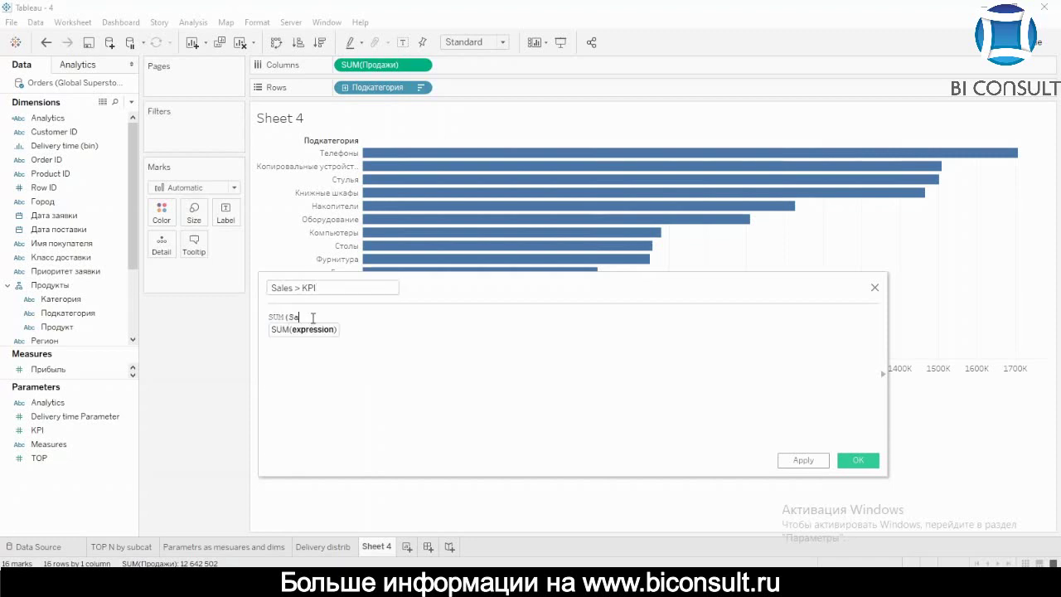
pyautogui.press('BackSpace')
pyautogui.press('BackSpace')
pyautogui.write('Пр')
pyautogui.press('Down')
pyautogui.press('Down')
pyautogui.press('Return')
pyautogui.write(') >')
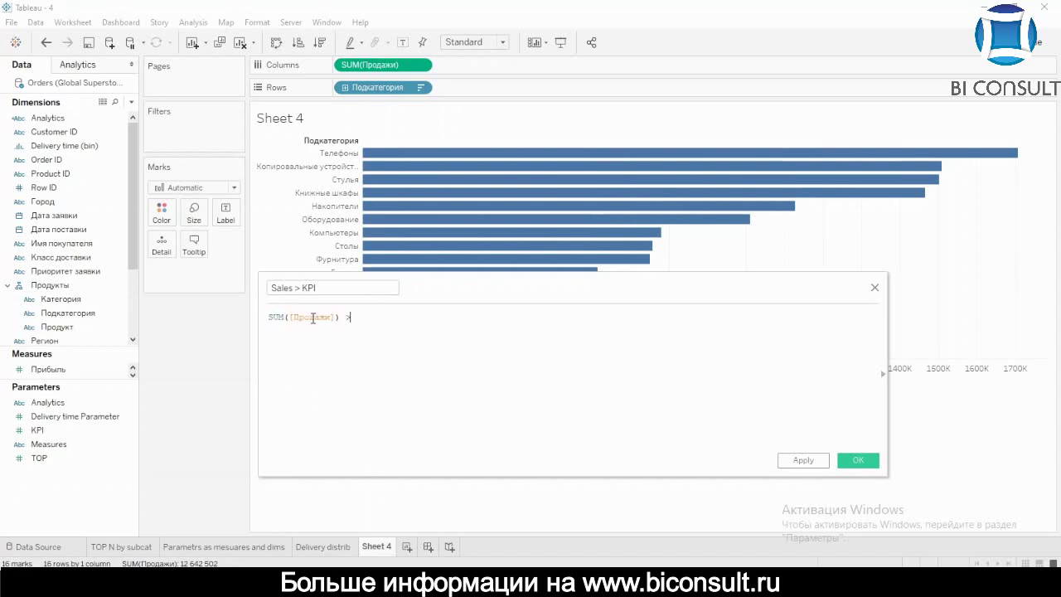
pyautogui.write(' KPI')
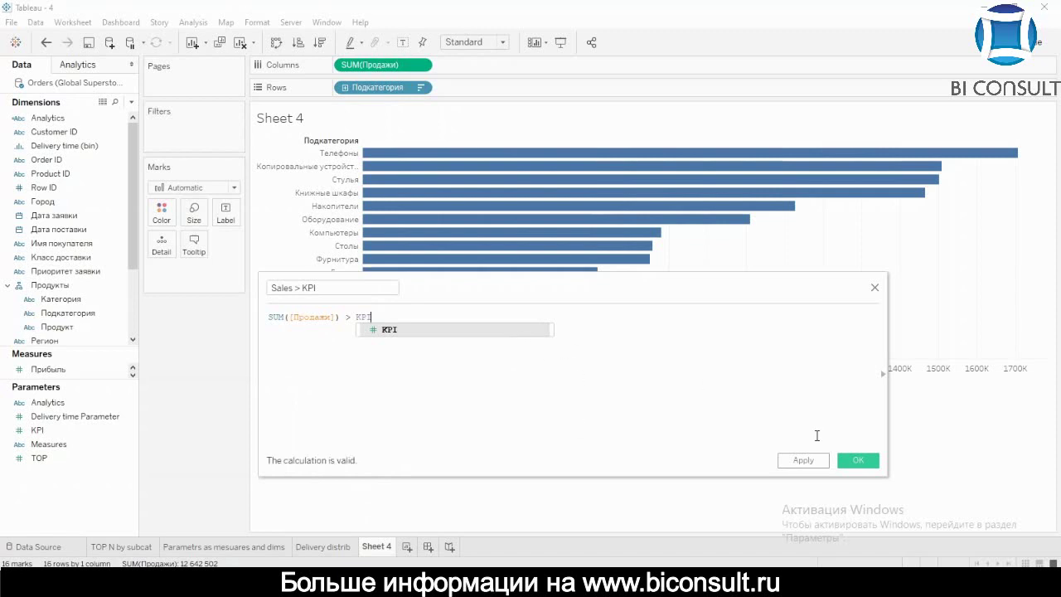
pyautogui.click(866, 464)
# Color the subcategory bars by Sales > KPI, assigning blue to True and orange to False.
pyautogui.moveTo(65, 369); pyautogui.dragTo(162, 209)
pyautogui.click(162, 212)
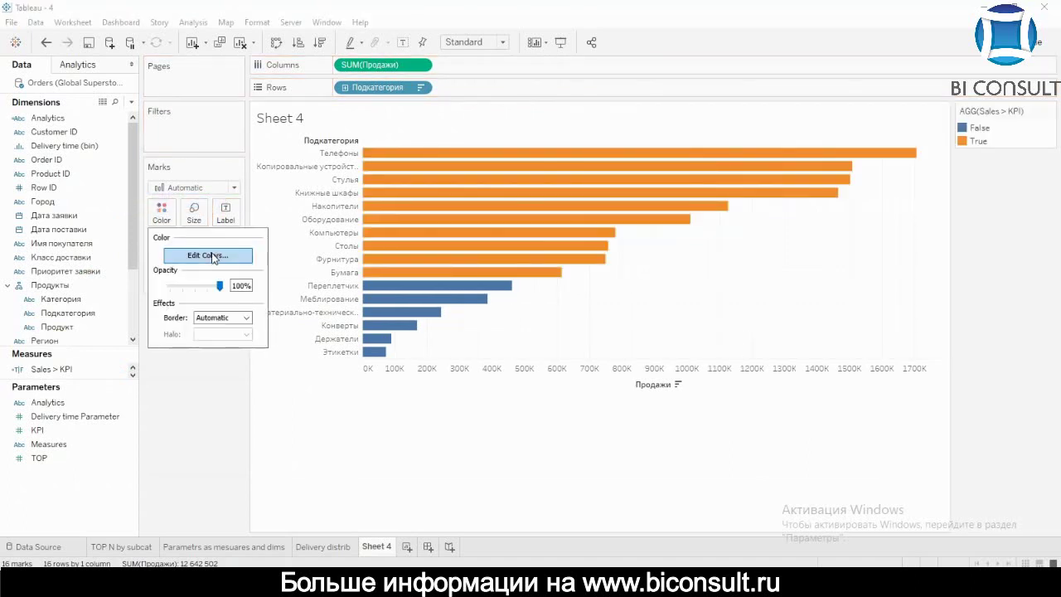
pyautogui.click(213, 256)
pyautogui.click(374, 190)
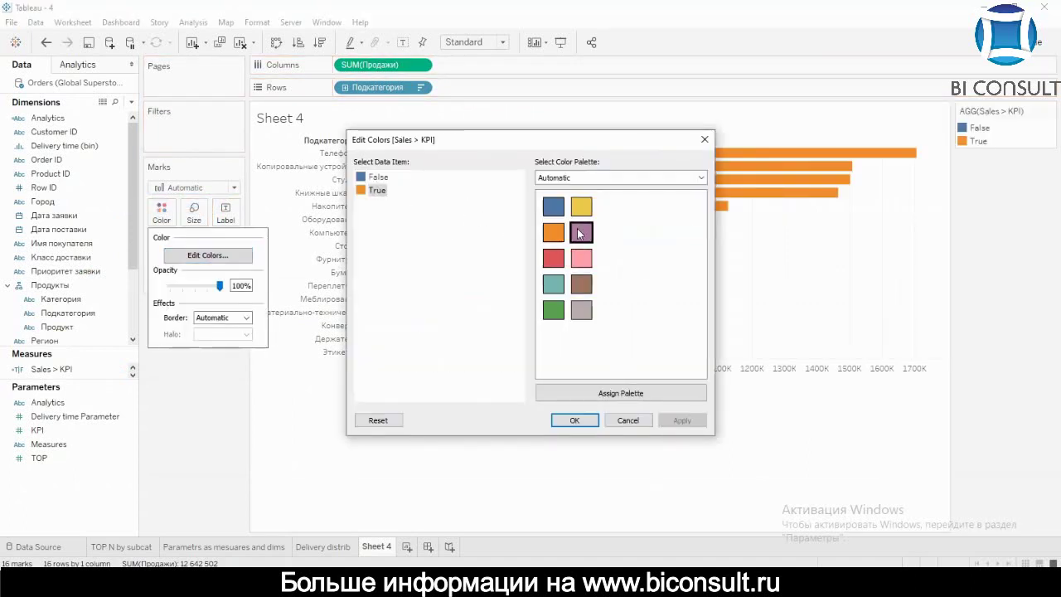
pyautogui.click(554, 206)
pyautogui.click(374, 178)
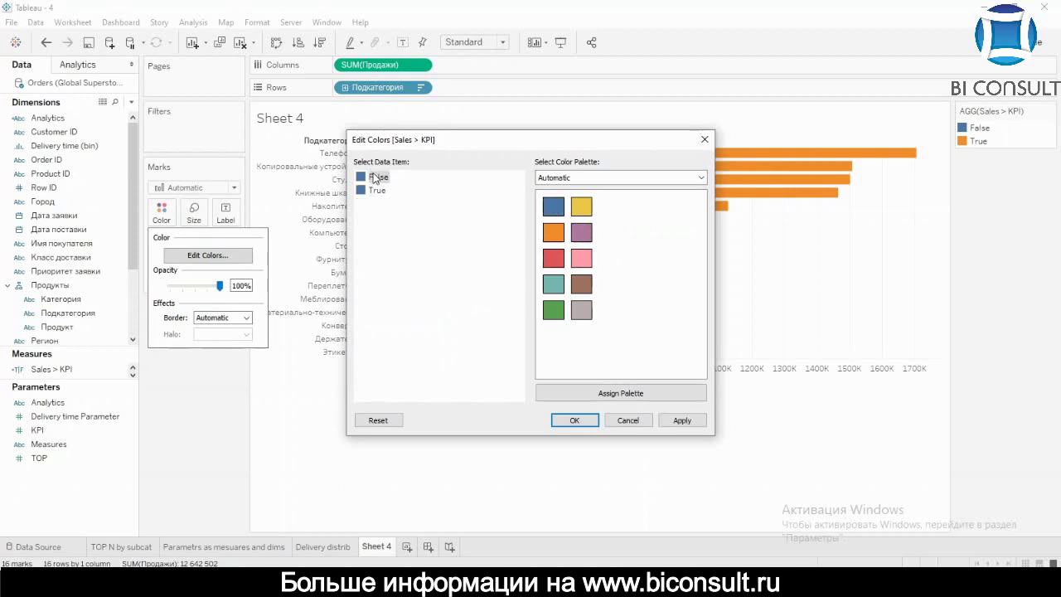
pyautogui.click(554, 232)
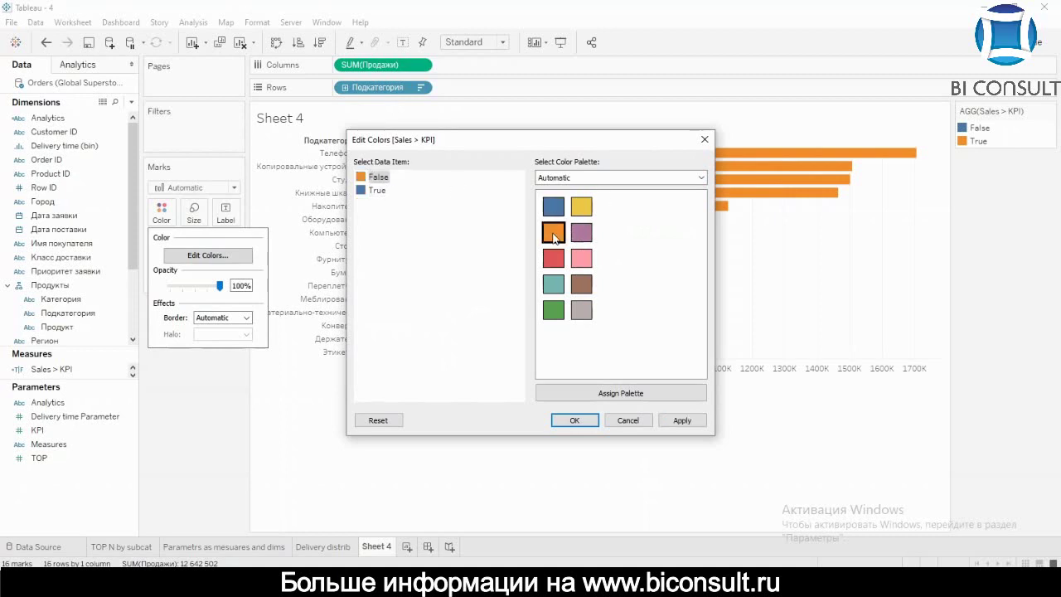
pyautogui.click(682, 420)
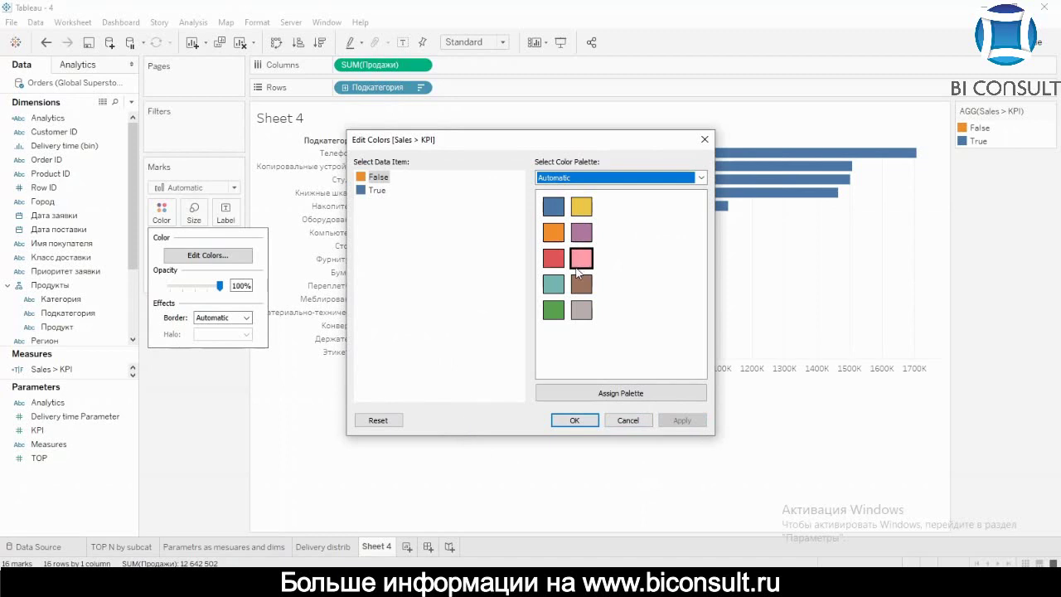
pyautogui.click(574, 420)
# Show the KPI parameter control on the sheet and raise the threshold to 0,8M.
pyautogui.click(117, 416)
pyautogui.click(95, 431)
pyautogui.rightClick(96, 431)
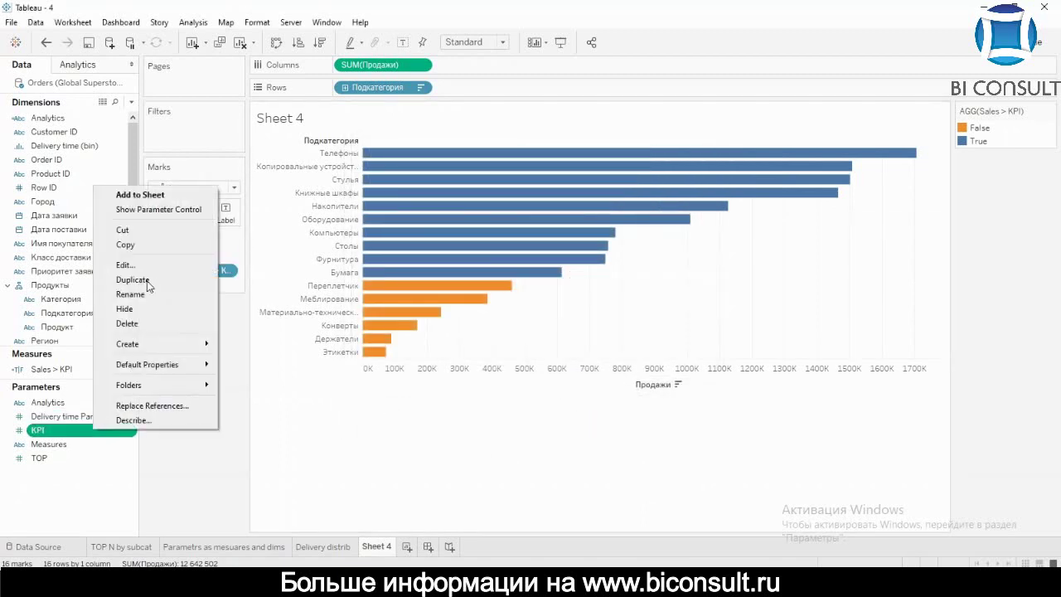
pyautogui.click(172, 210)
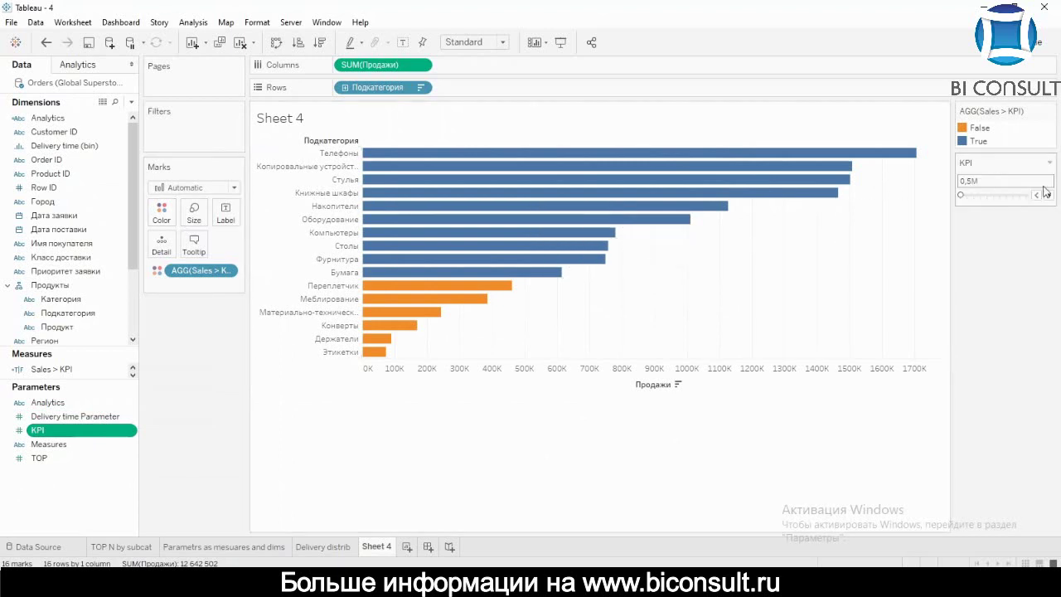
pyautogui.click(1049, 195)
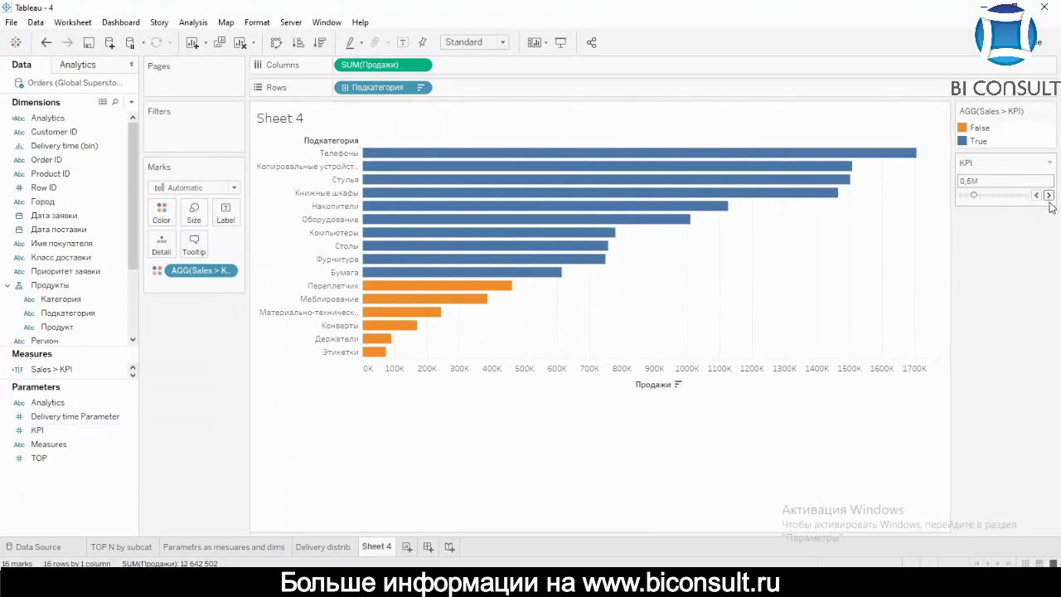
pyautogui.click(1048, 195)
pyautogui.click(1049, 195)
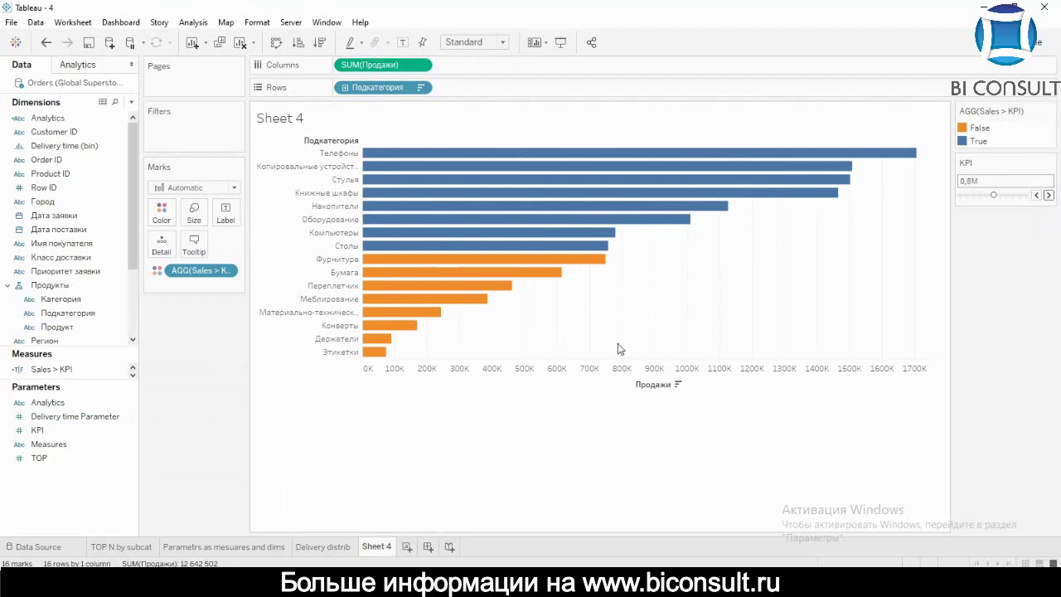
# Add a reference line to the Продажи axis based on the KPI parameter, with its label set to Value.
pyautogui.rightClick(587, 374)
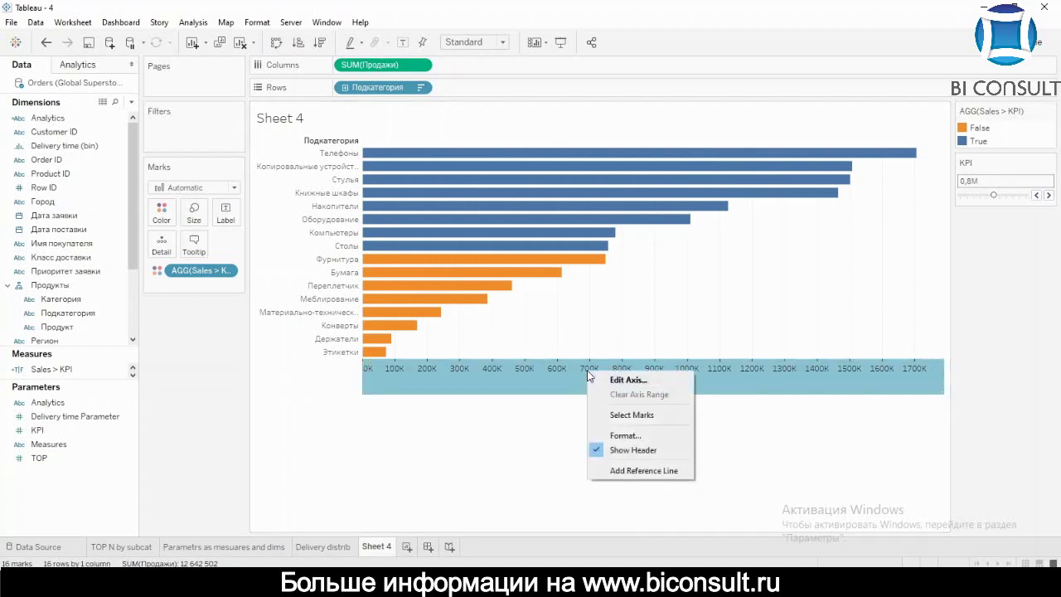
pyautogui.click(630, 472)
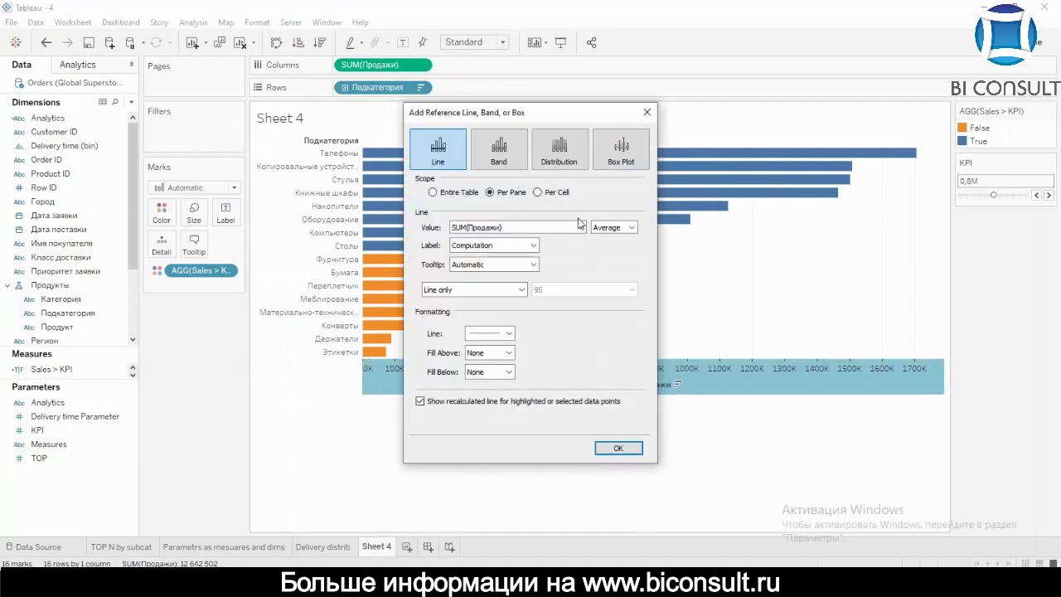
pyautogui.click(580, 227)
pyautogui.press('Escape')
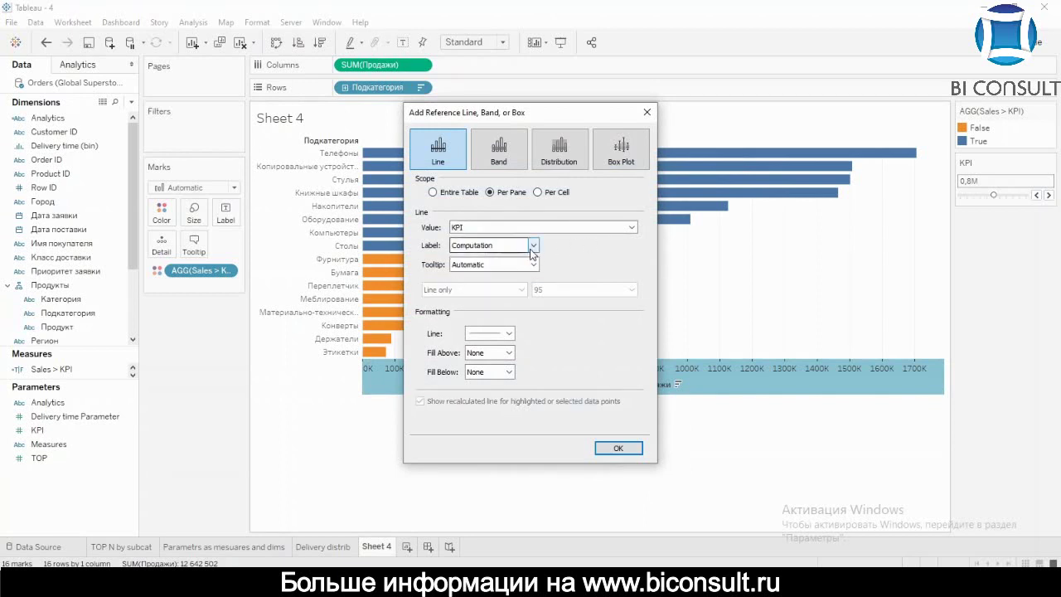
pyautogui.click(533, 246)
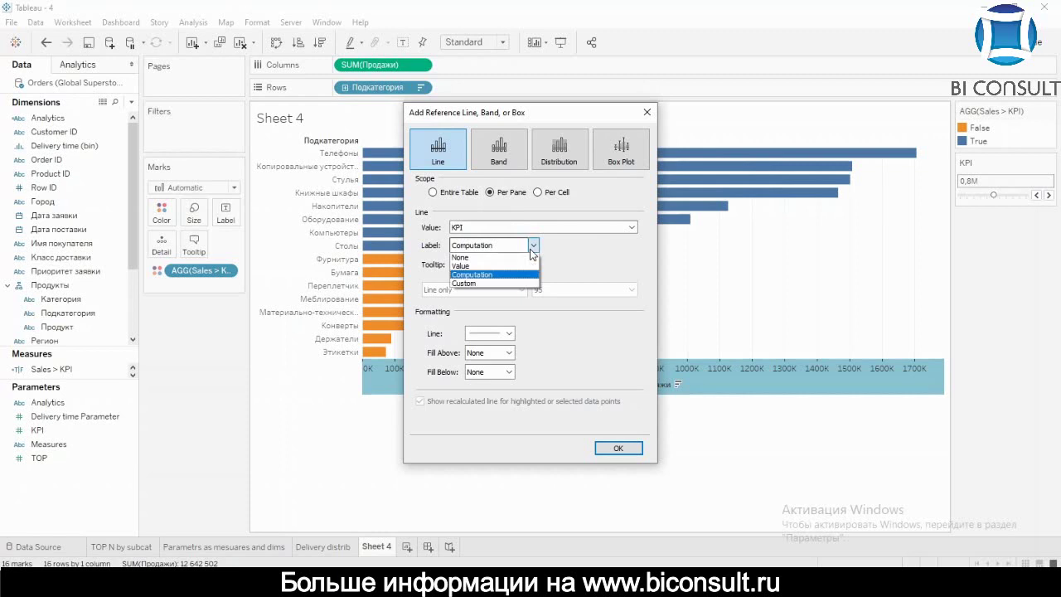
pyautogui.click(482, 266)
pyautogui.click(455, 247)
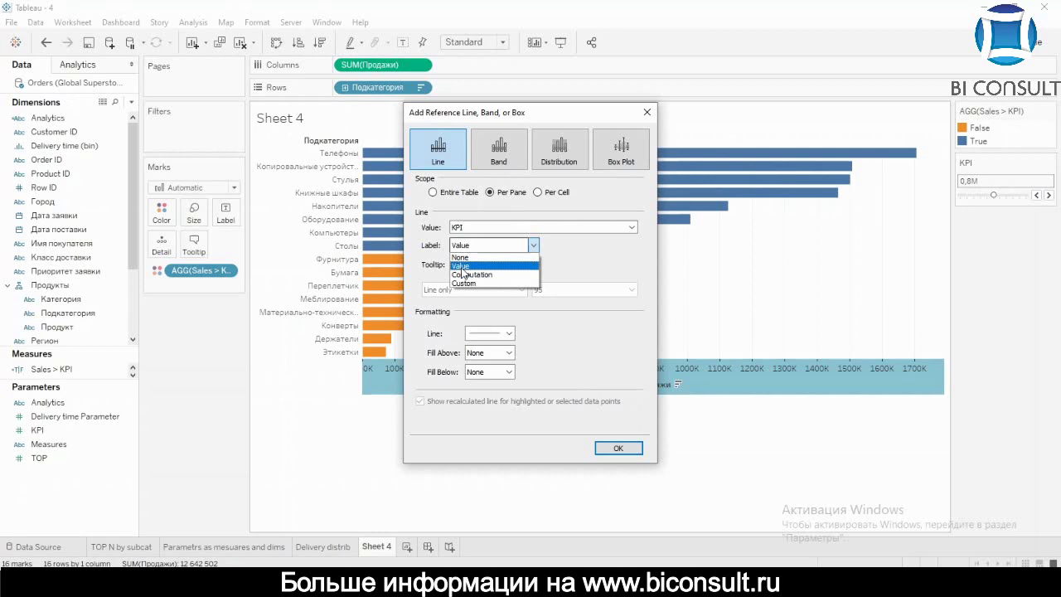
pyautogui.click(461, 265)
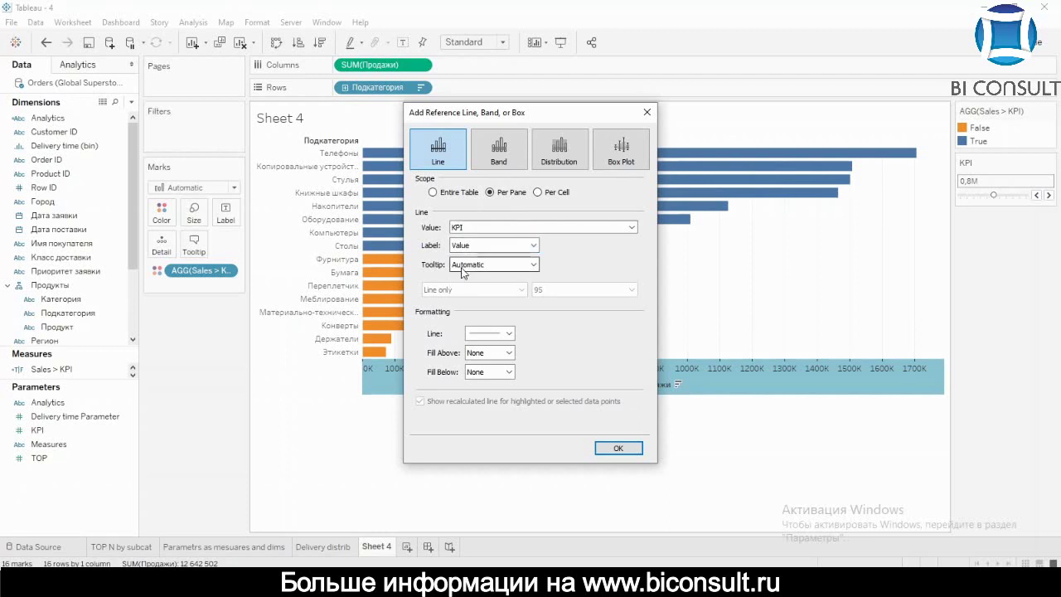
pyautogui.click(614, 448)
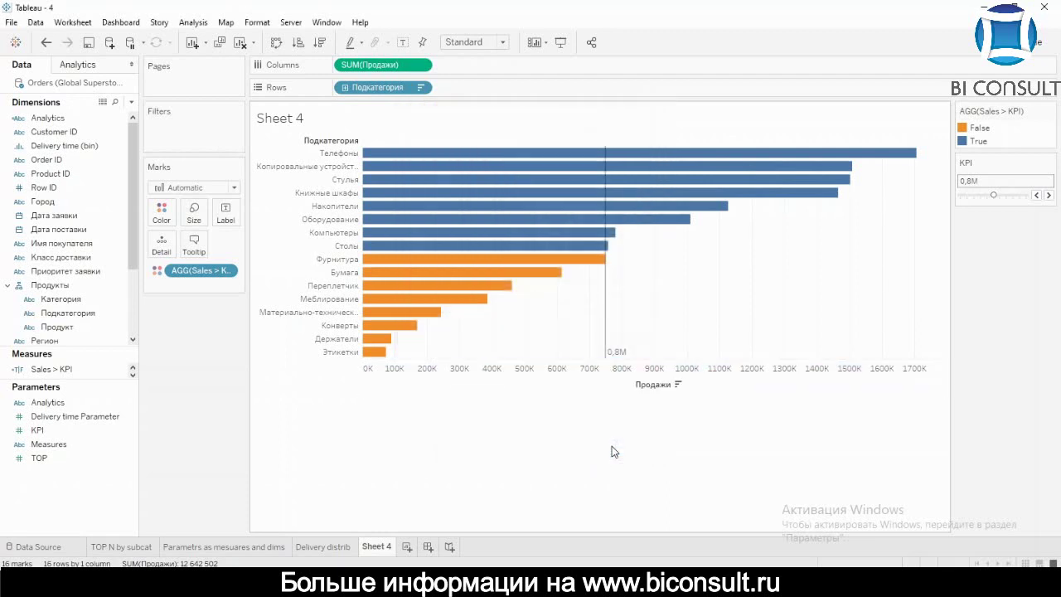
# Raise the KPI threshold to 0,9M and rename the sheet "Params as KPI".
pyautogui.click(1049, 194)
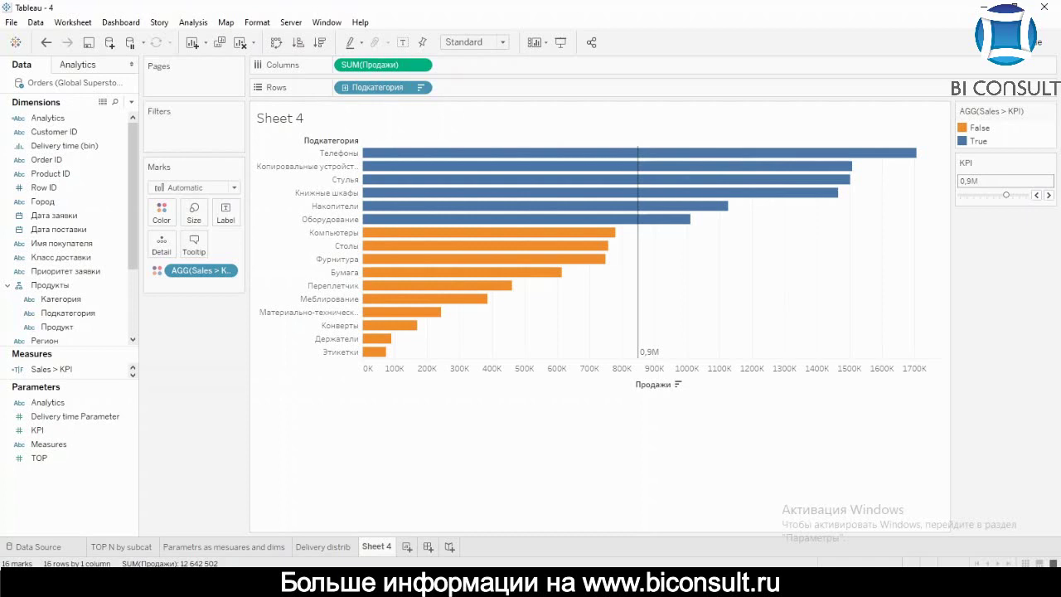
pyautogui.doubleClick(381, 547)
pyautogui.write('Params as KPI')
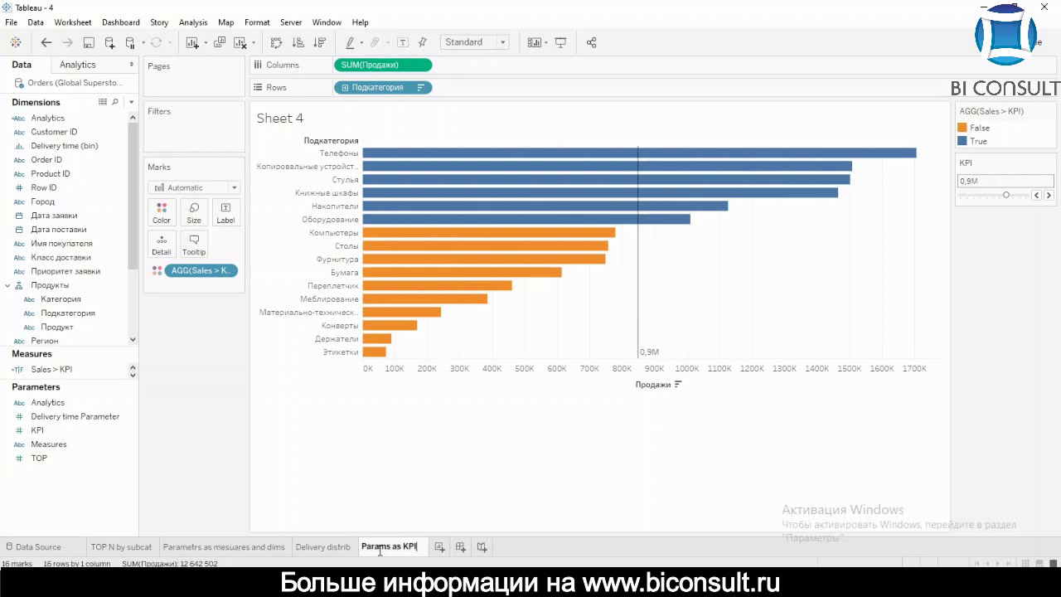
pyautogui.click(428, 396)
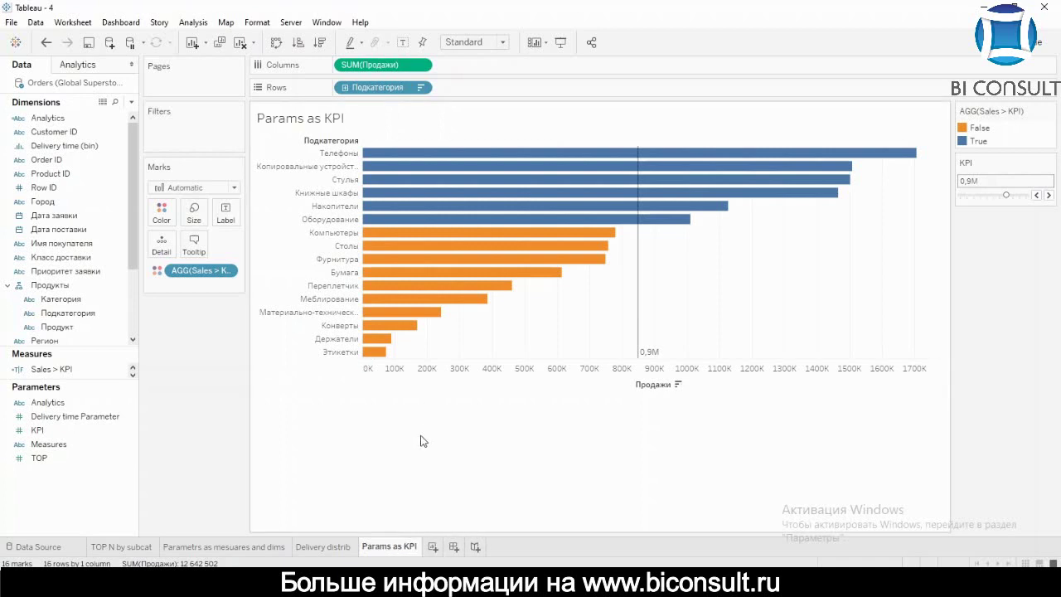
# Create a new worksheet and filter it by Страна to include only United States.
pyautogui.click(433, 546)
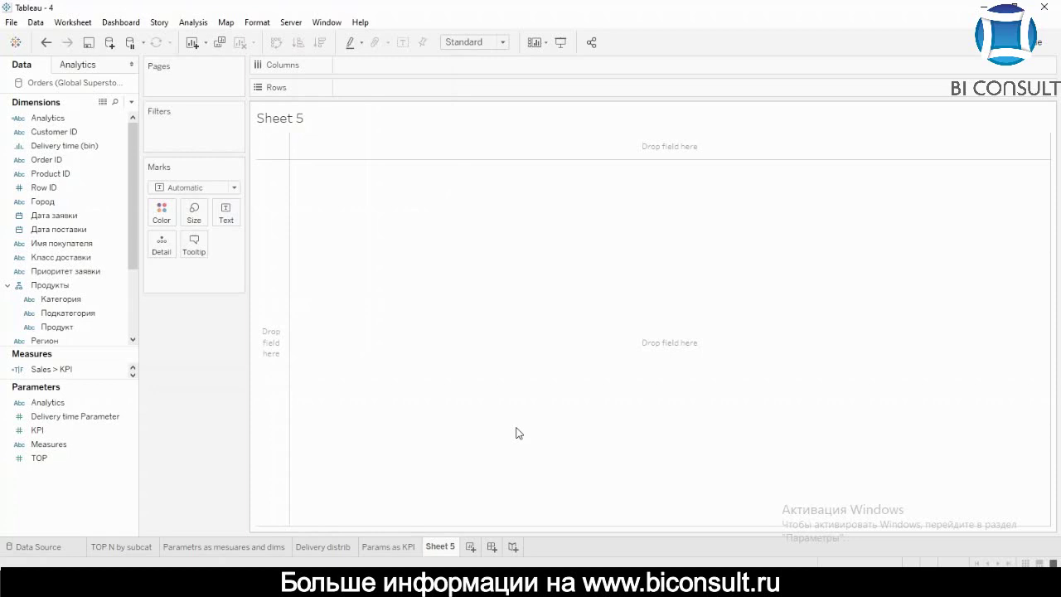
pyautogui.moveTo(134, 223); pyautogui.dragTo(134, 274)
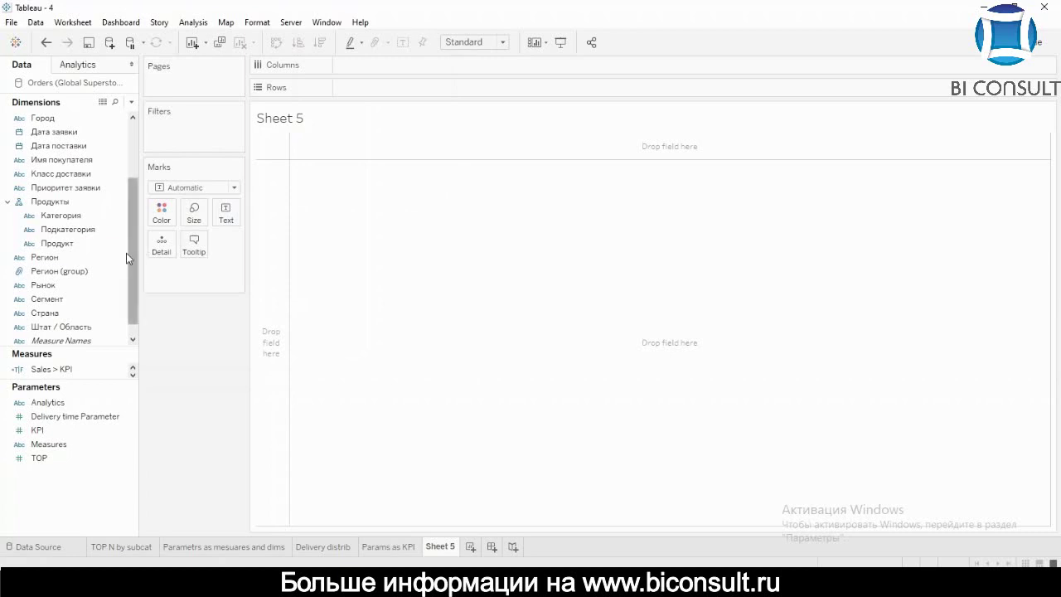
pyautogui.moveTo(91, 312); pyautogui.dragTo(199, 140)
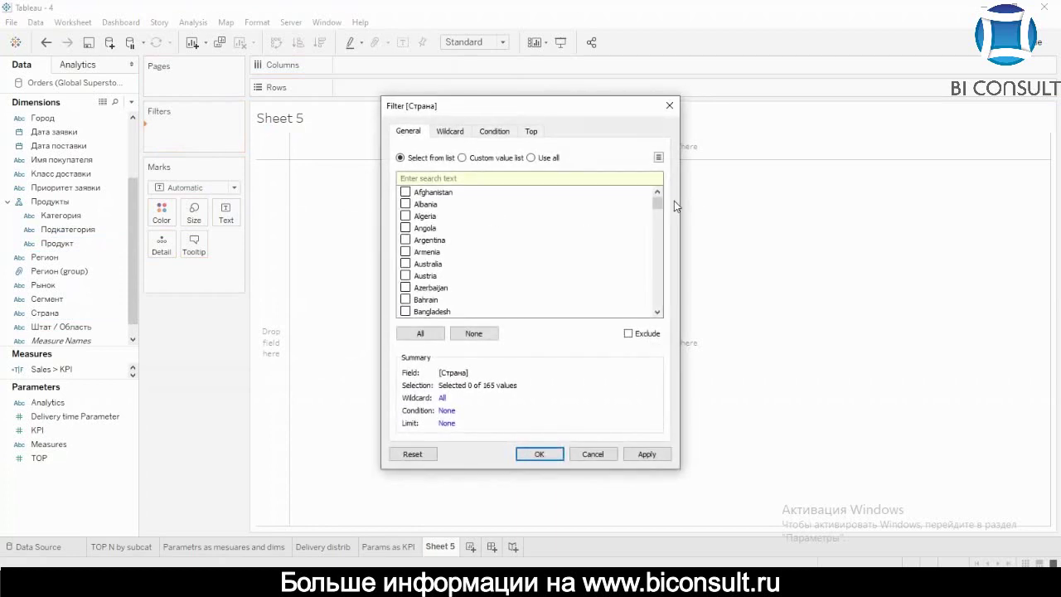
pyautogui.moveTo(658, 204); pyautogui.dragTo(658, 298)
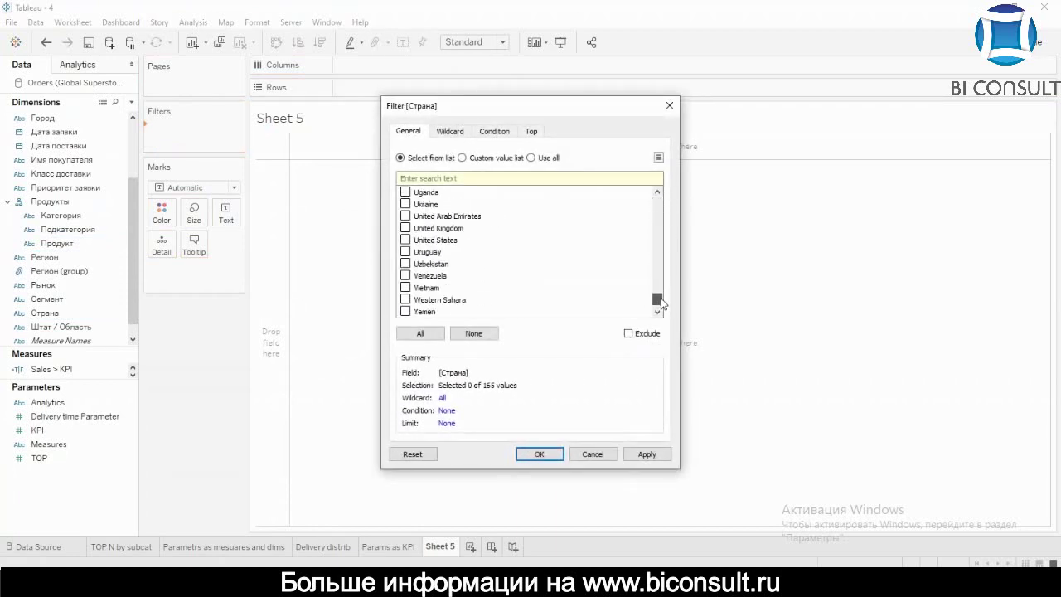
pyautogui.click(411, 240)
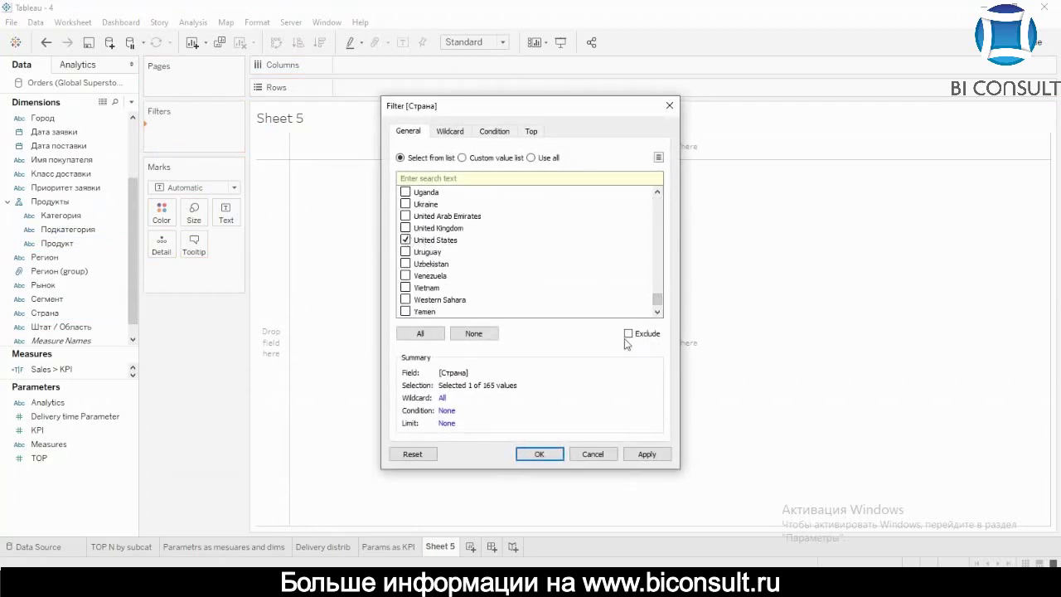
pyautogui.click(649, 452)
pyautogui.click(530, 454)
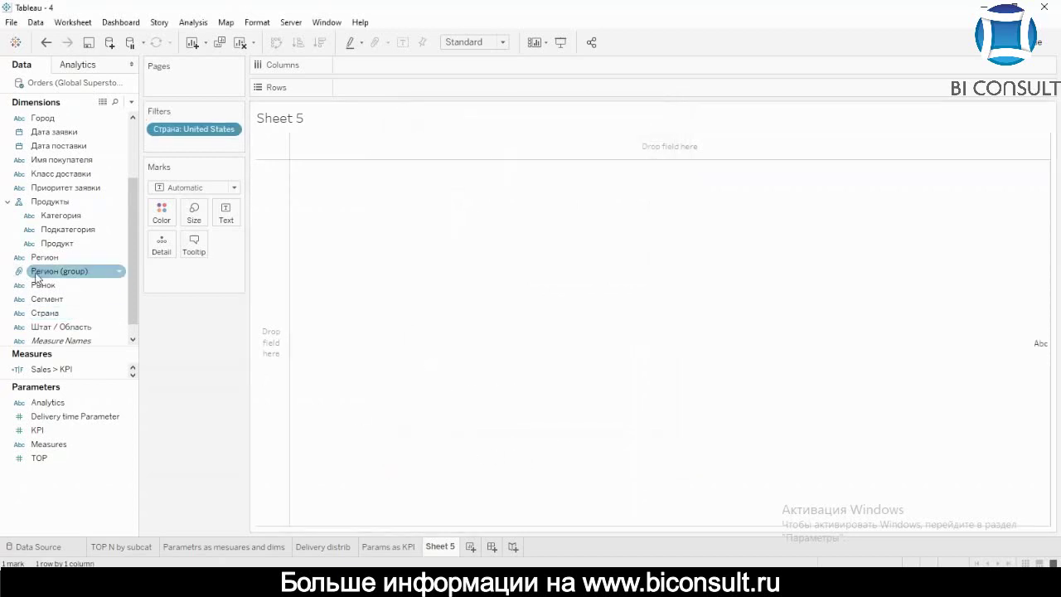
# Assign a geographic role to the Штат / Область field.
pyautogui.click(19, 327)
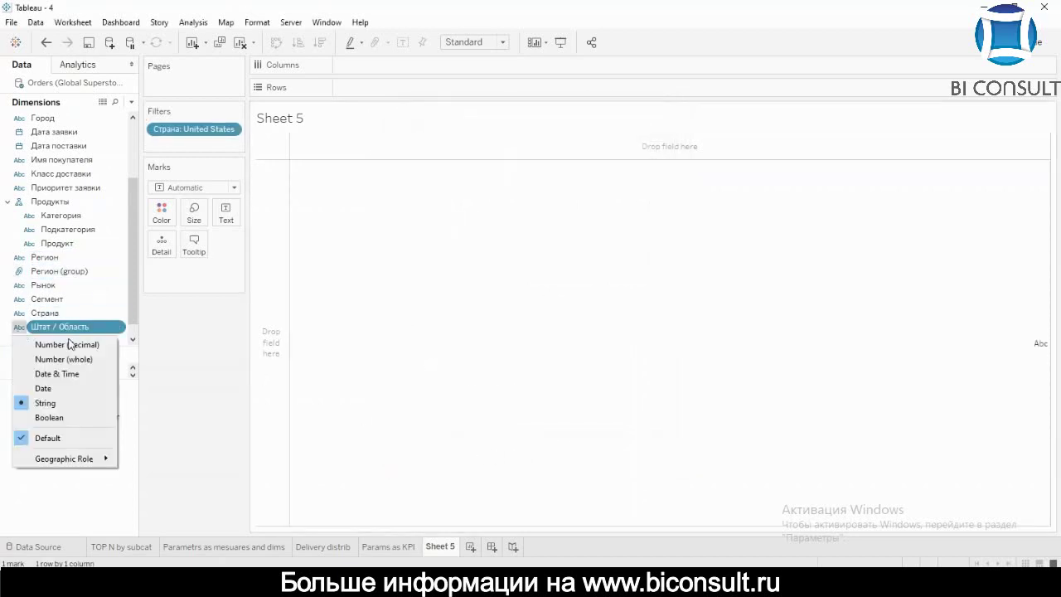
pyautogui.moveTo(95, 458)
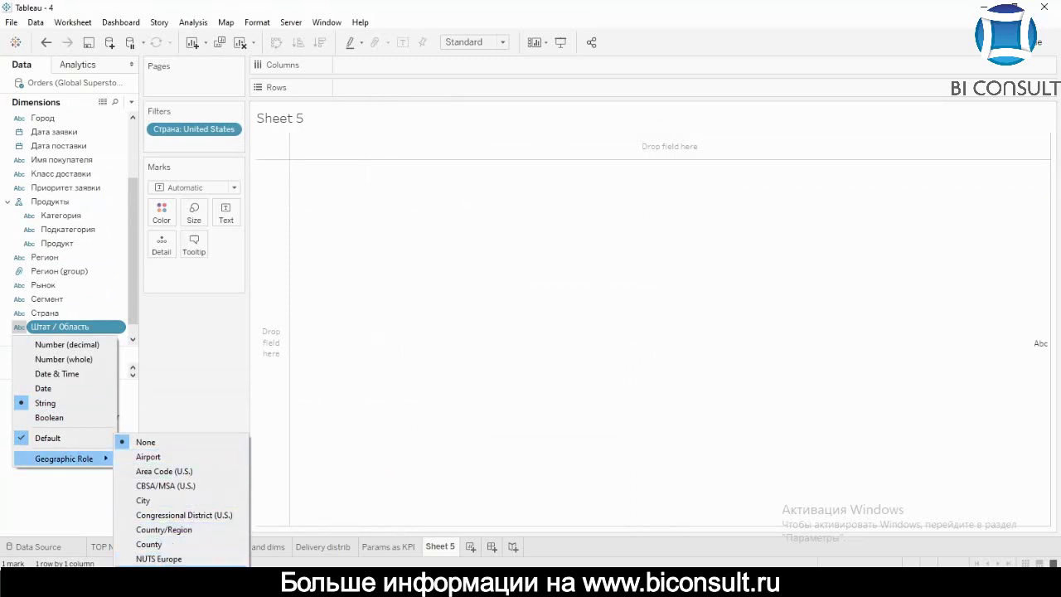
pyautogui.click(157, 573)
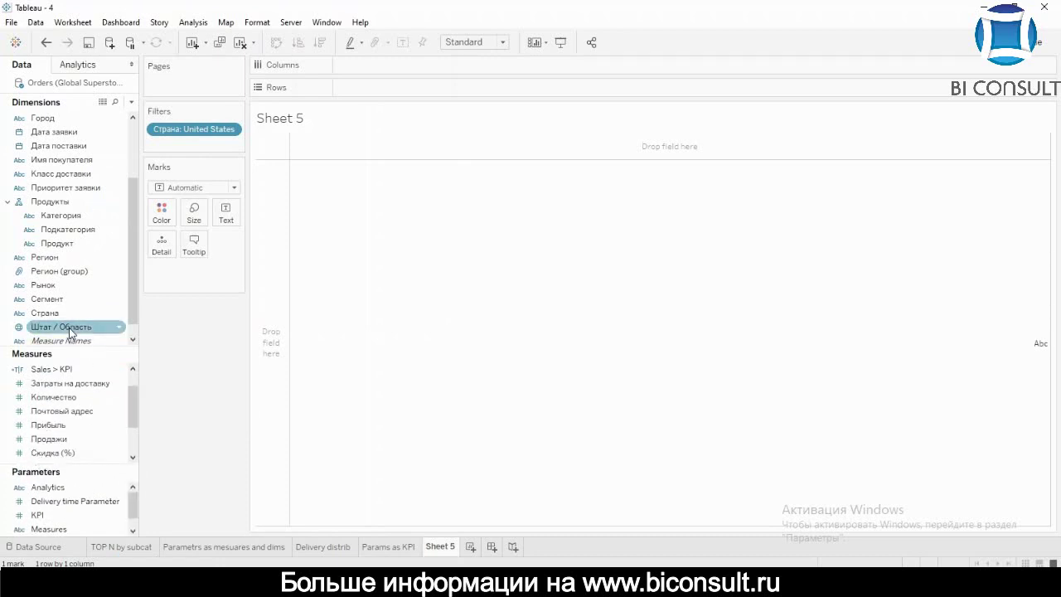
# Build a map of Штат / Область colored by Продажи and close the chart suggestions.
pyautogui.click(70, 331)
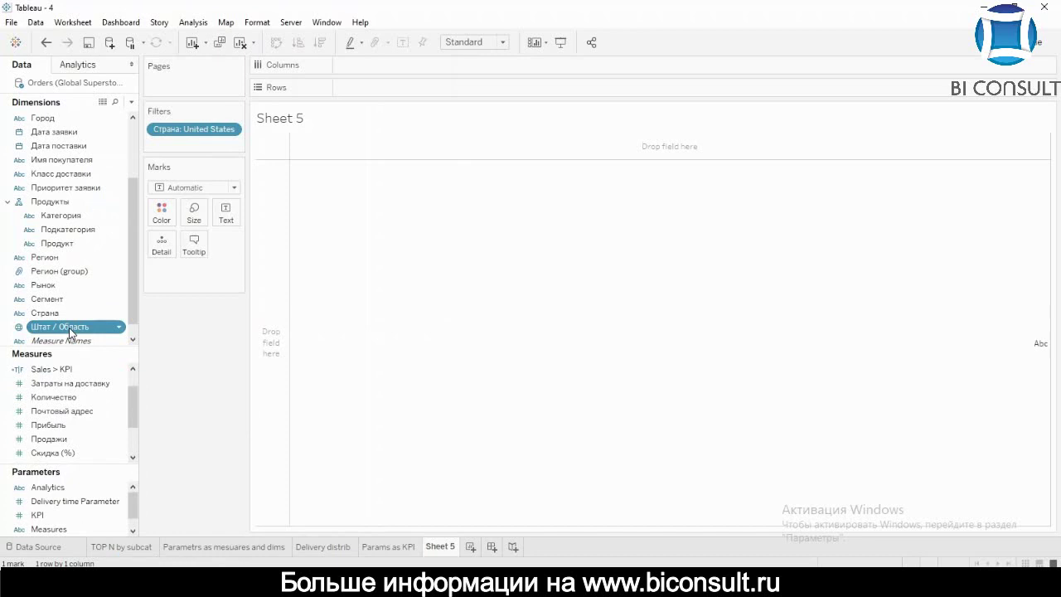
pyautogui.click(63, 440)
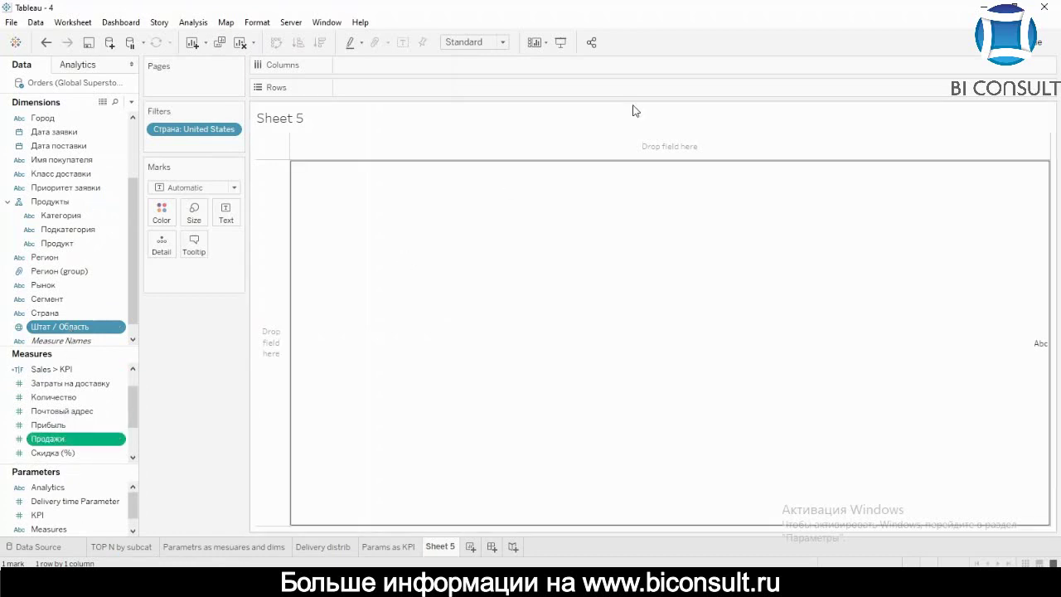
pyautogui.click(1028, 42)
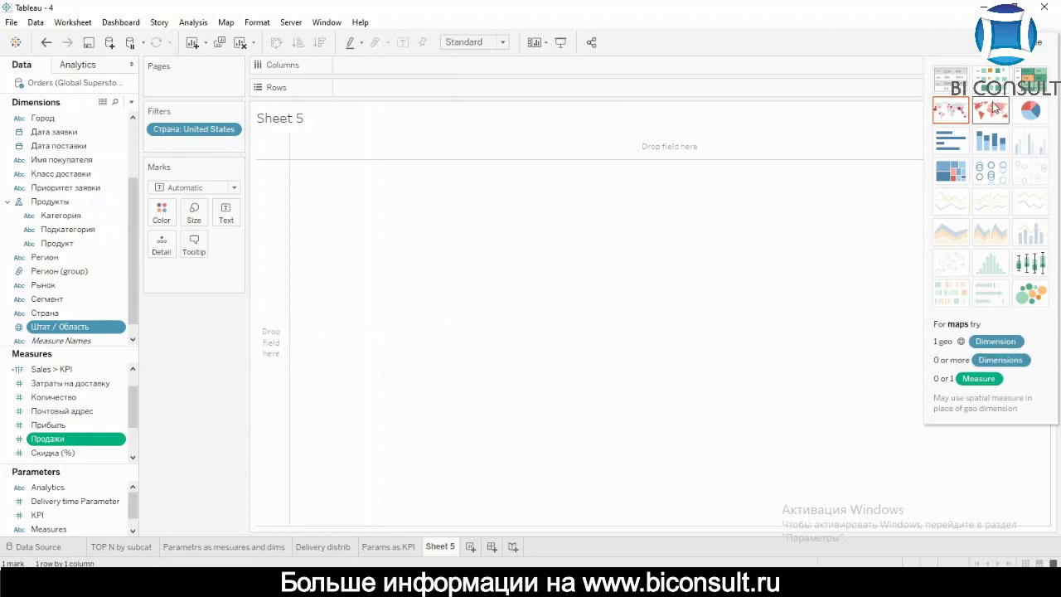
pyautogui.click(951, 109)
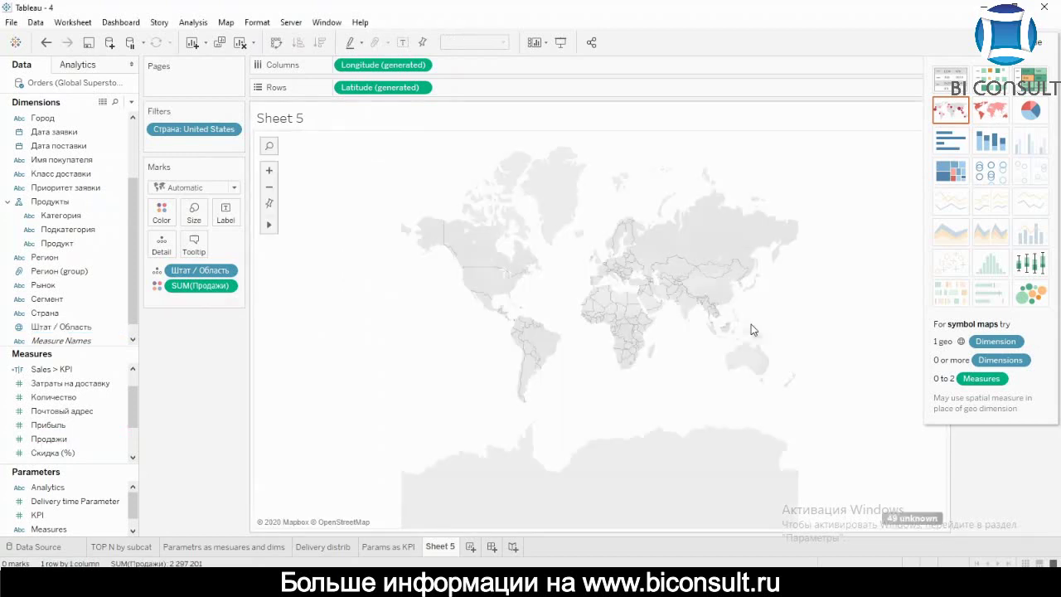
pyautogui.moveTo(135, 394); pyautogui.dragTo(138, 427)
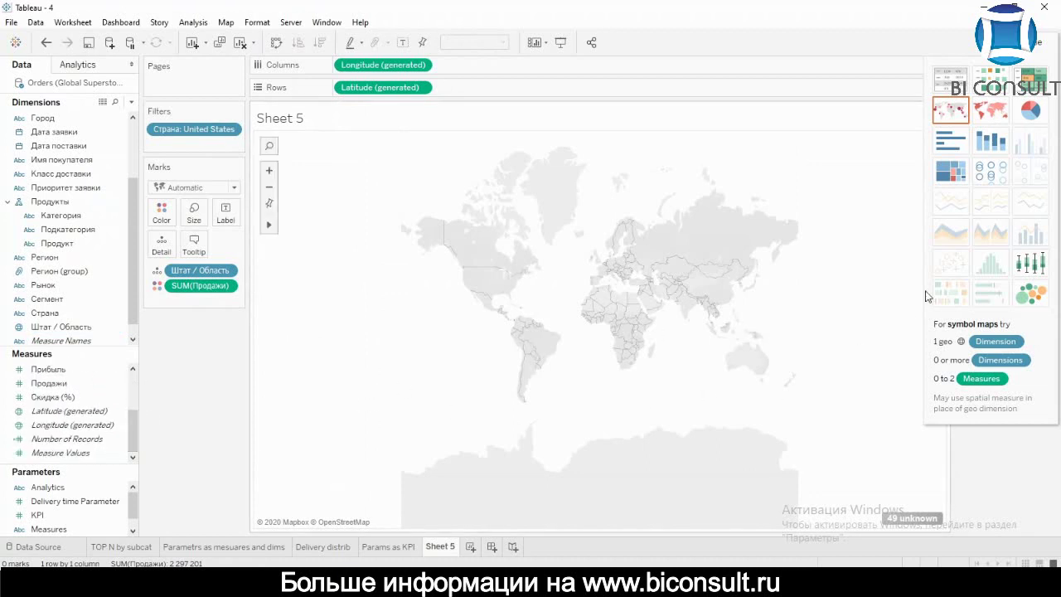
pyautogui.hotkey('ctrl', '1')
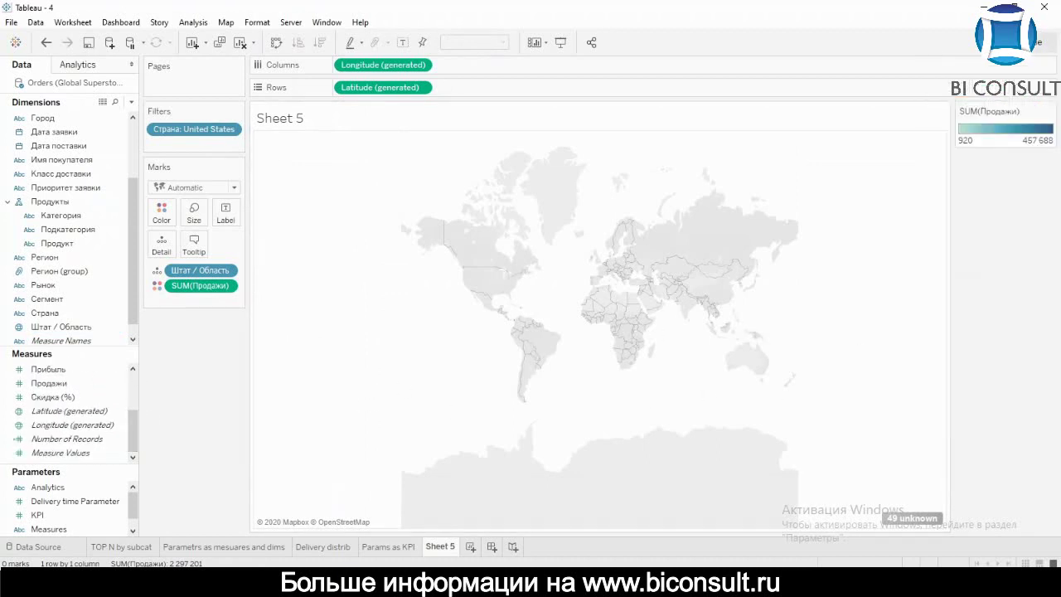
# Resolve the unknown Штат / Область locations by setting the fixed country to United States.
pyautogui.click(927, 519)
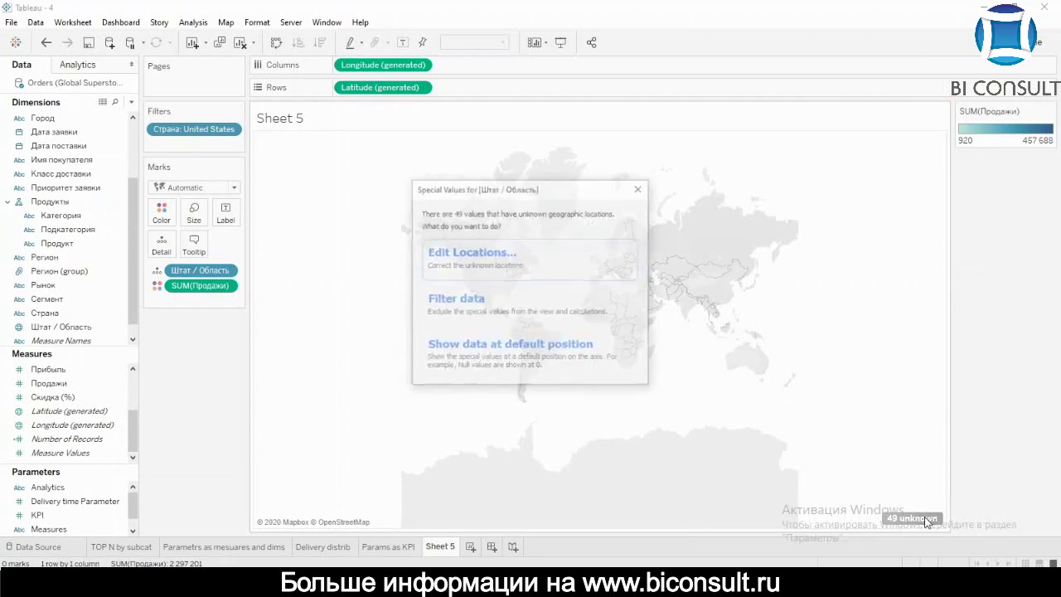
pyautogui.click(592, 274)
pyautogui.click(587, 276)
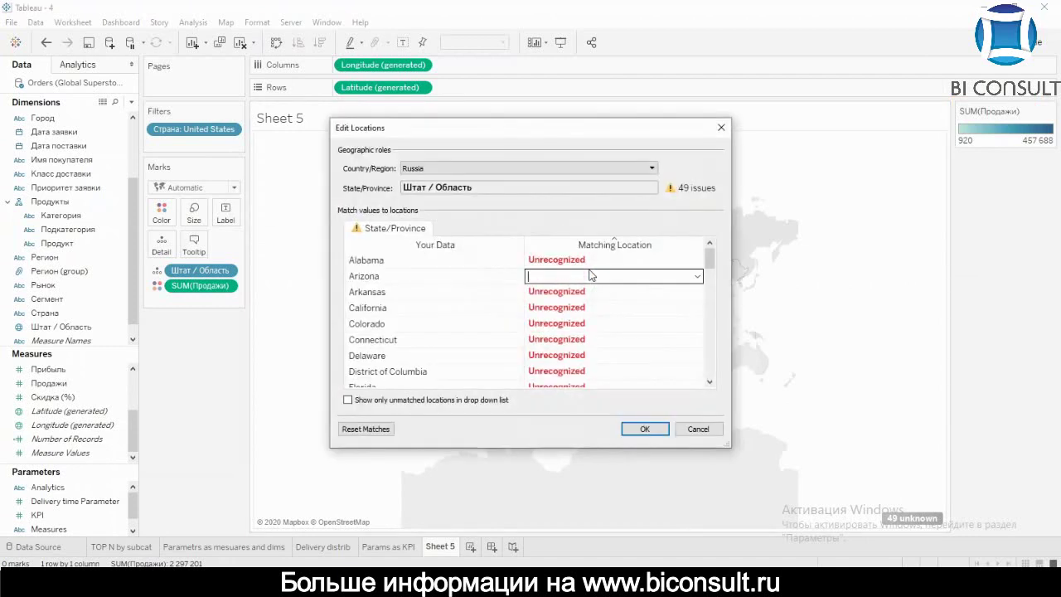
pyautogui.click(439, 170)
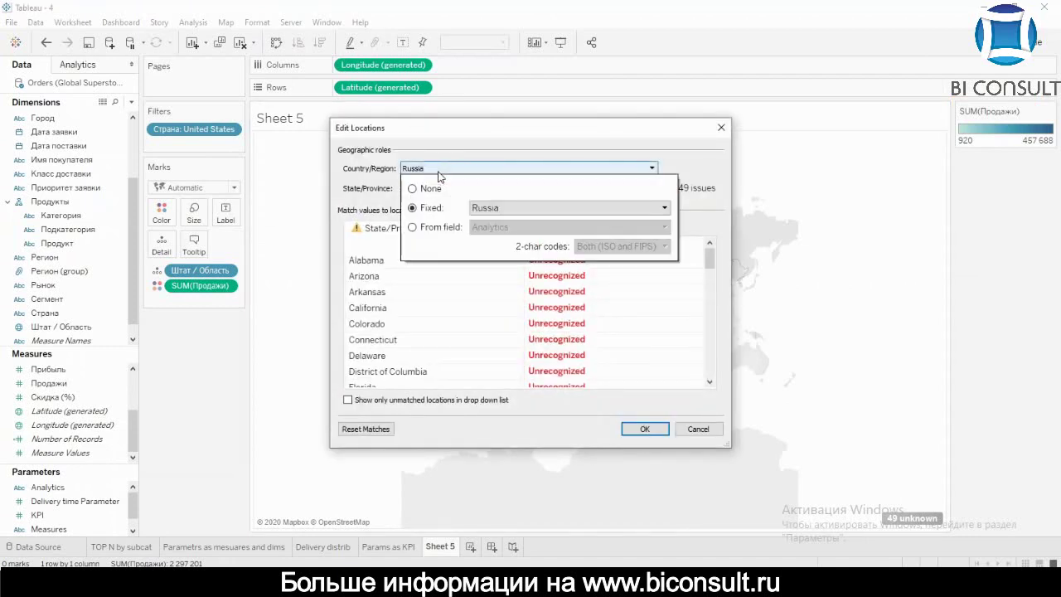
pyautogui.click(520, 212)
pyautogui.moveTo(665, 264); pyautogui.dragTo(637, 497)
pyautogui.scroll(-10, 637, 498)
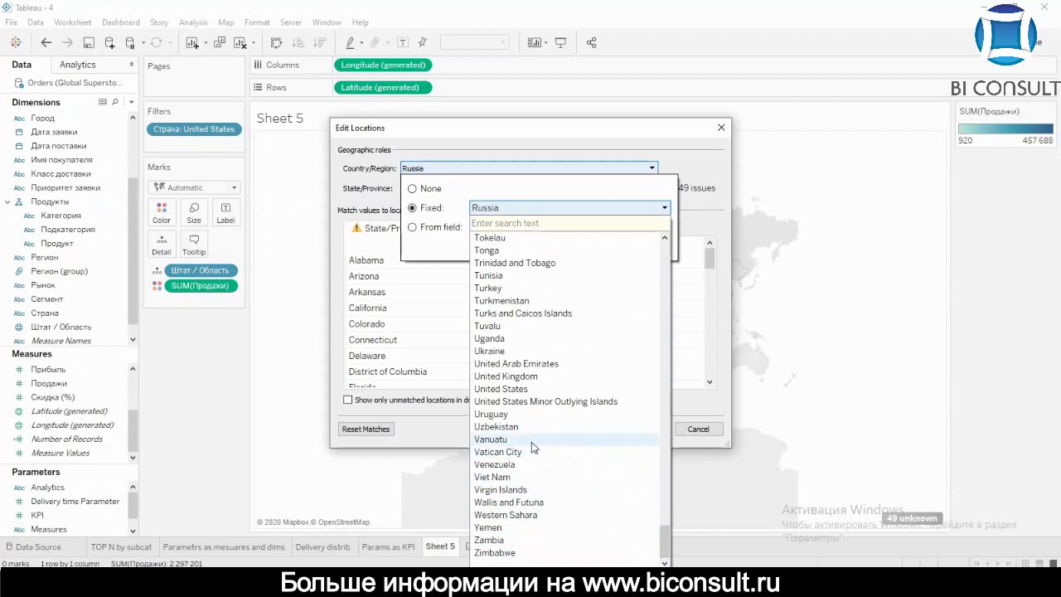
pyautogui.click(529, 389)
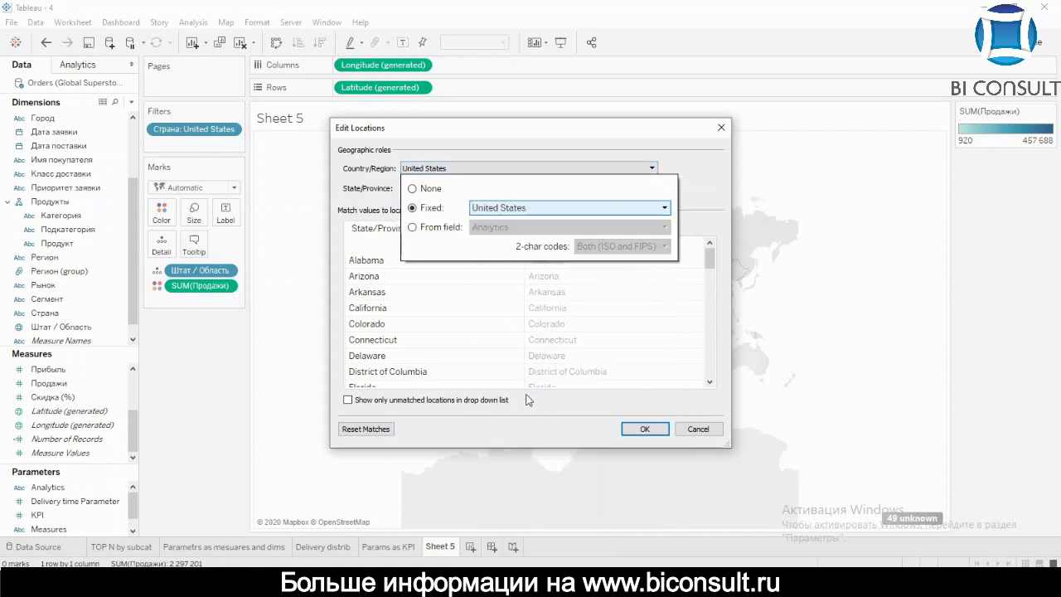
pyautogui.click(631, 428)
pyautogui.click(630, 428)
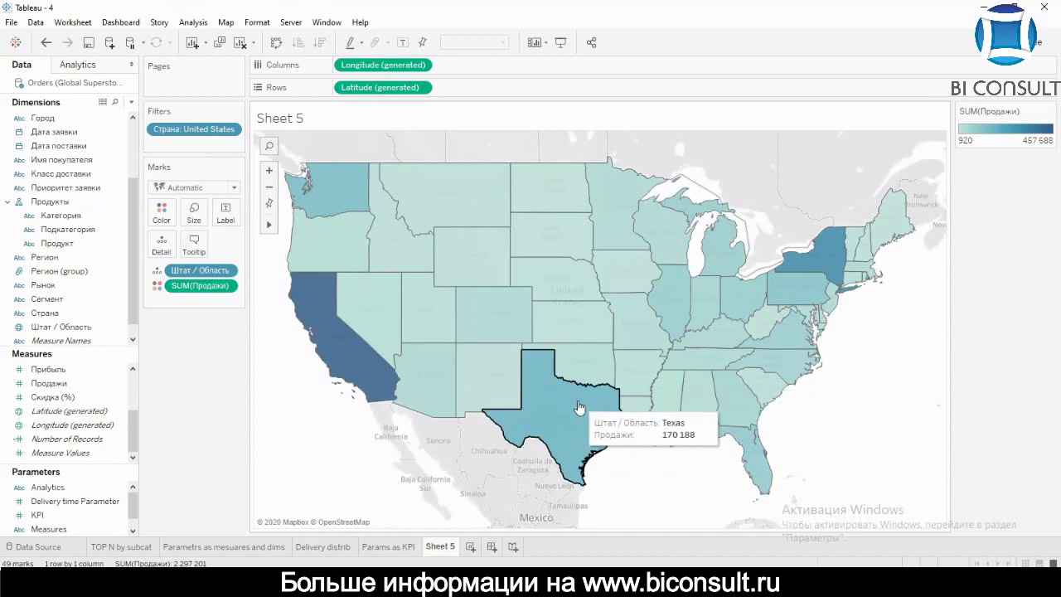
# Duplicate the map sheet and rebuild the copy as horizontal bars of Продажи by Штат / Область, sorted descending.
pyautogui.rightClick(448, 548)
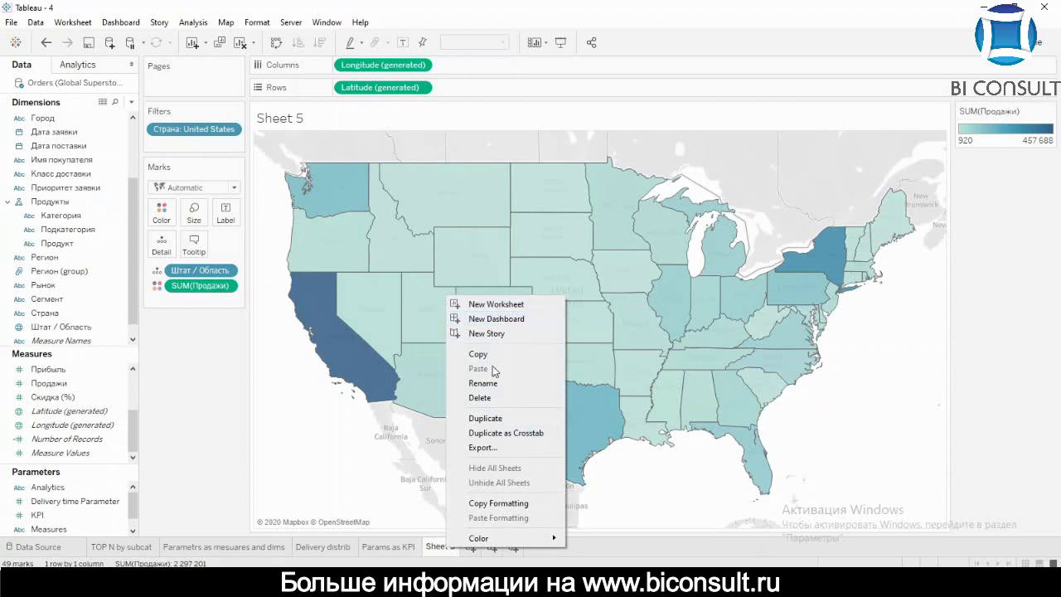
pyautogui.click(479, 421)
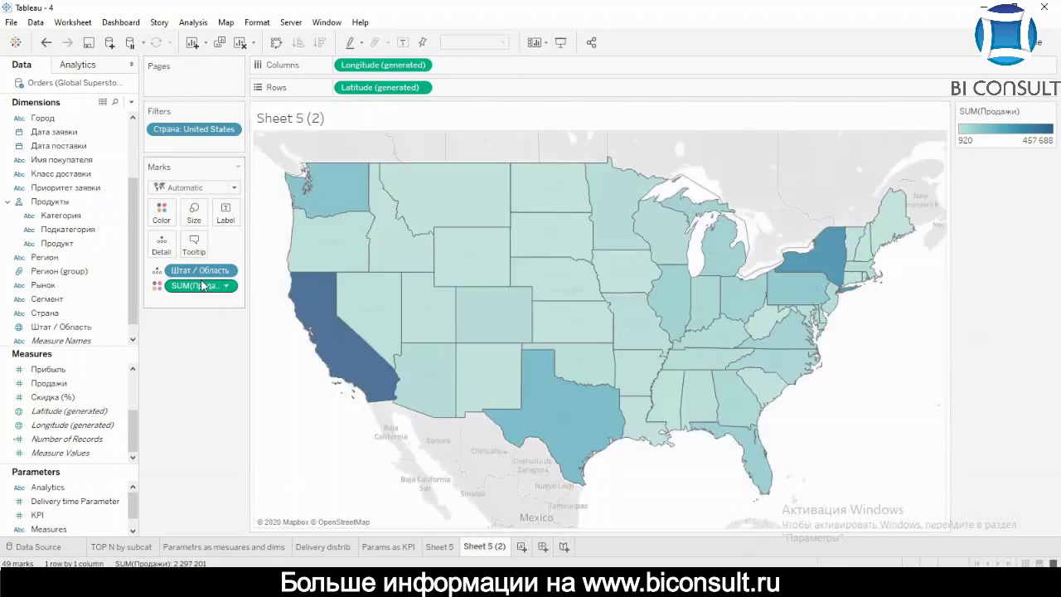
pyautogui.moveTo(399, 90); pyautogui.dragTo(199, 365)
pyautogui.moveTo(359, 66); pyautogui.dragTo(194, 381)
pyautogui.moveTo(201, 286); pyautogui.dragTo(414, 65)
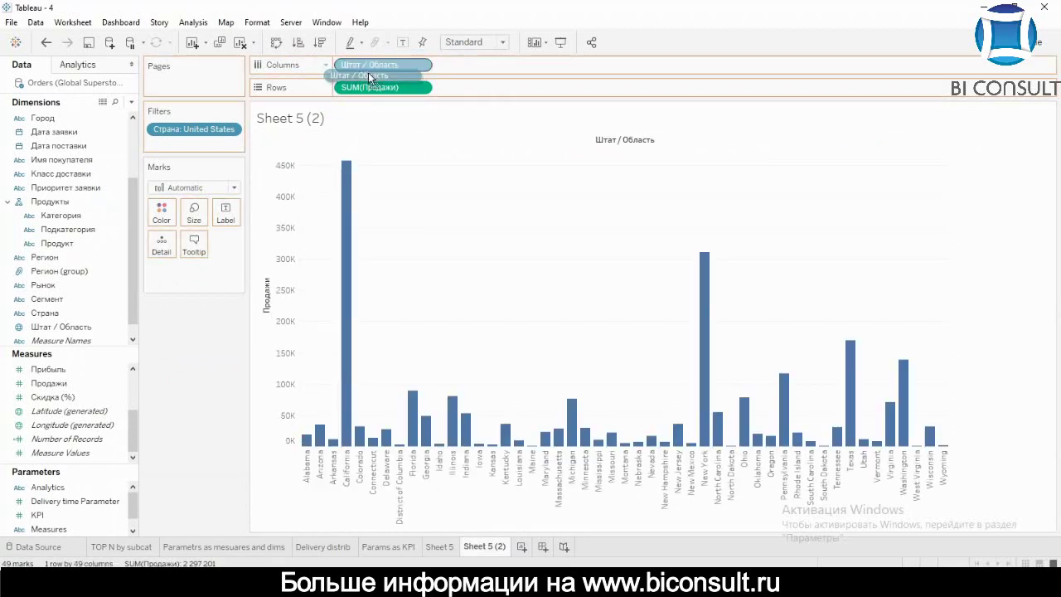
pyautogui.click(278, 42)
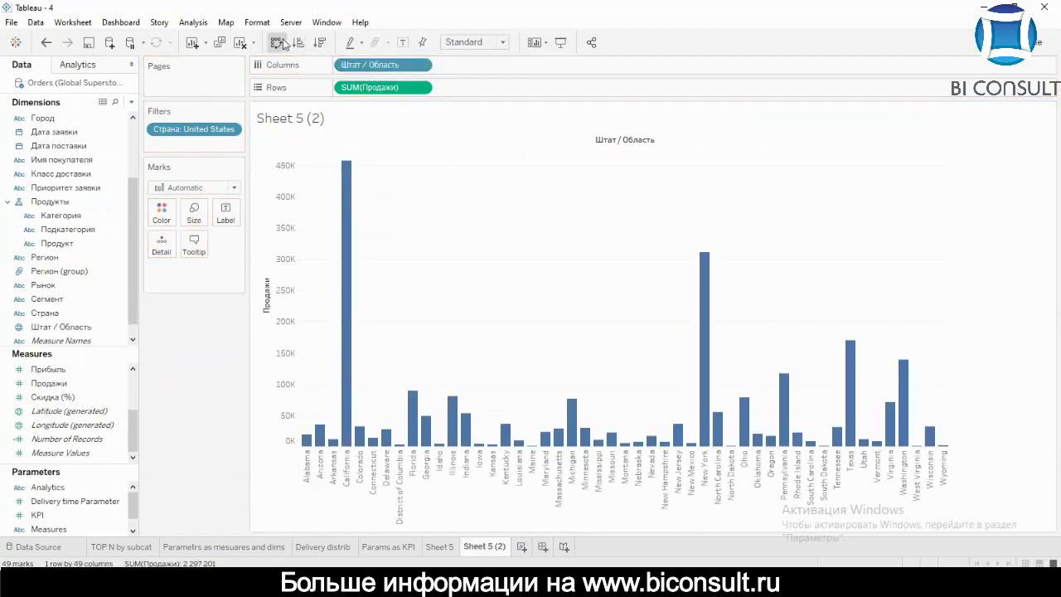
pyautogui.click(710, 516)
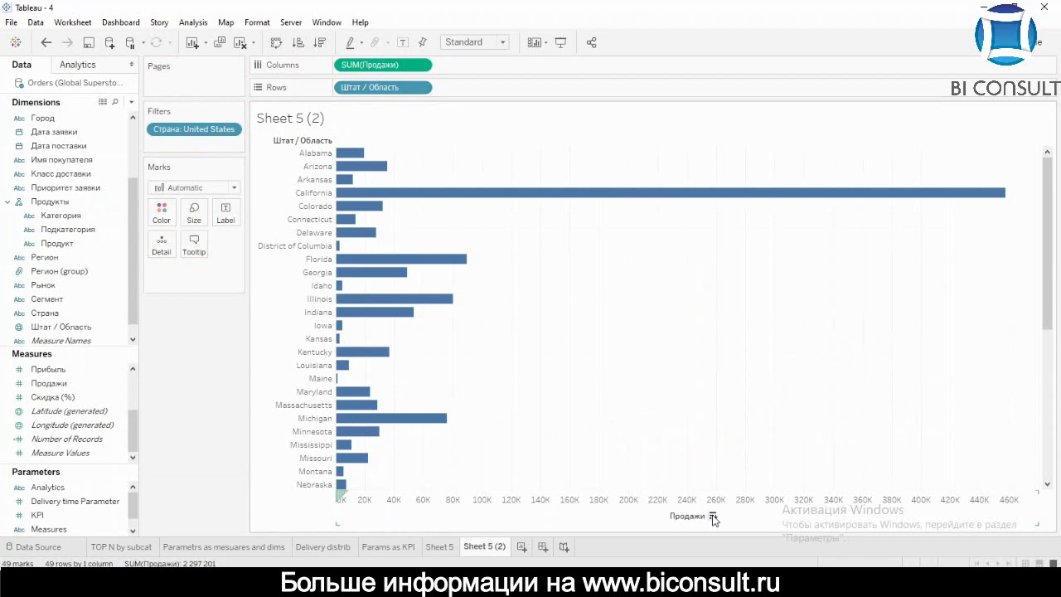
# Show mark labels on the state bars and color them by Продажи.
pyautogui.click(225, 214)
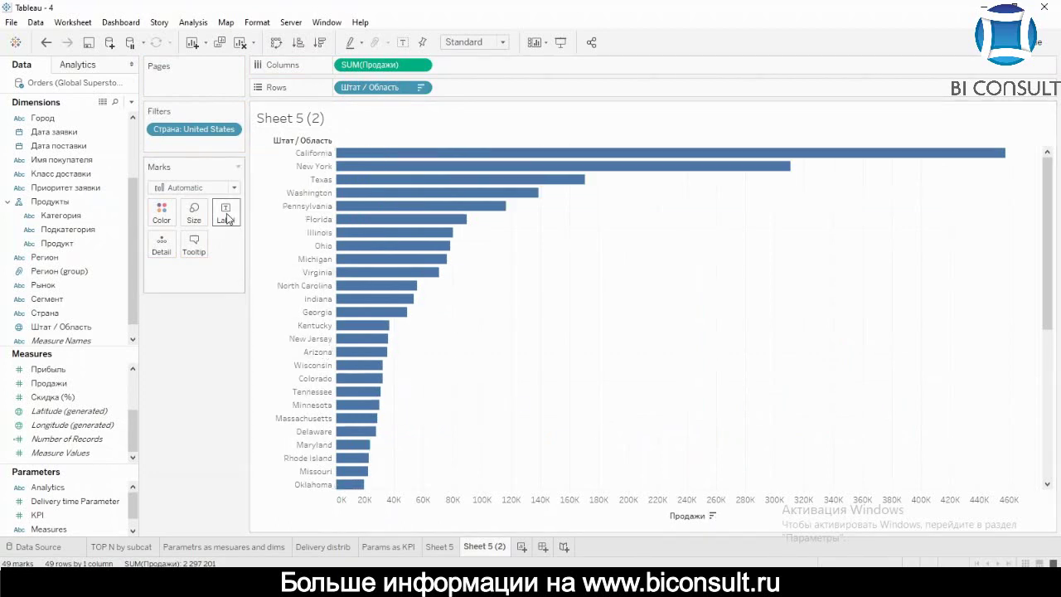
pyautogui.click(256, 244)
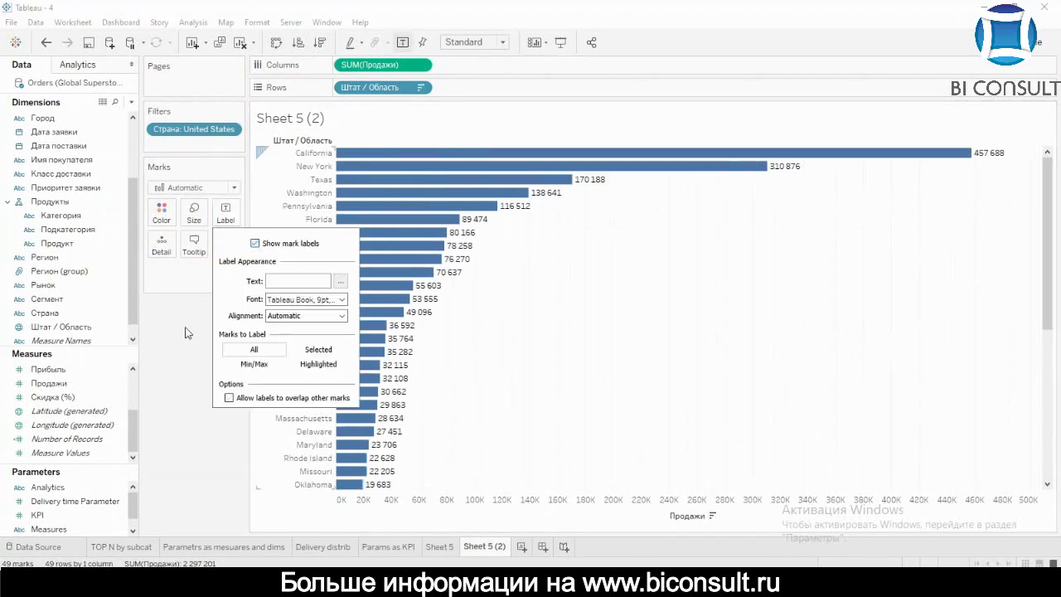
pyautogui.click(183, 429)
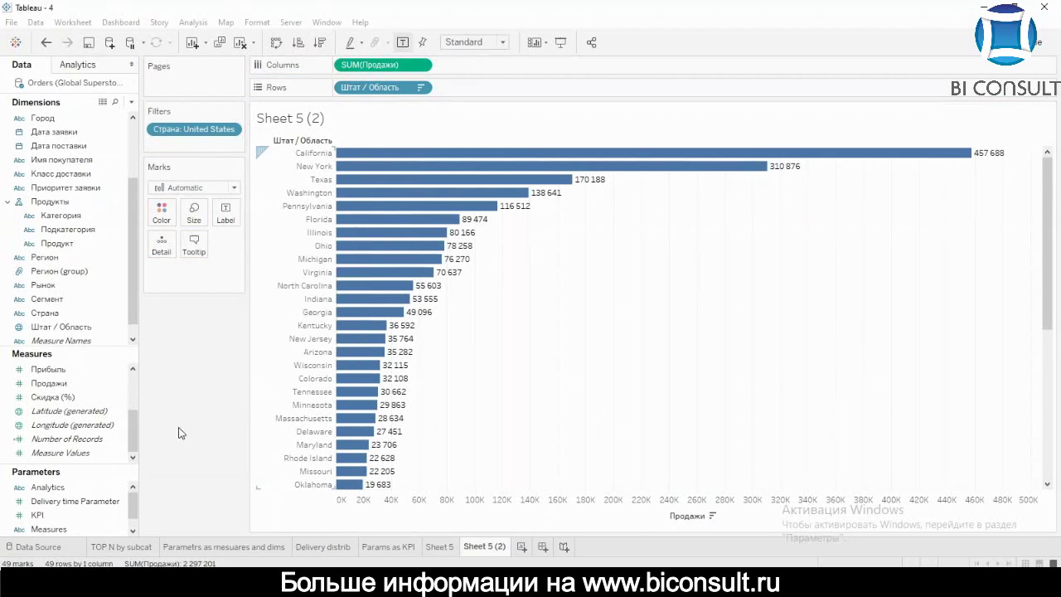
pyautogui.moveTo(389, 65); pyautogui.dragTo(162, 209)
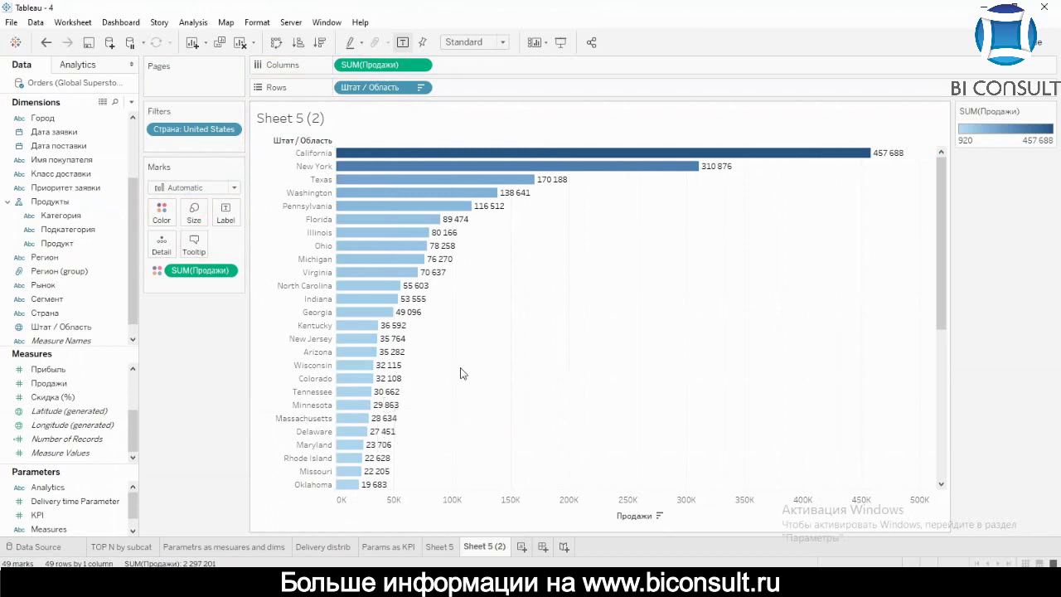
# Rename the map sheet "Map" and the bar sheet "Bar chart".
pyautogui.doubleClick(439, 546)
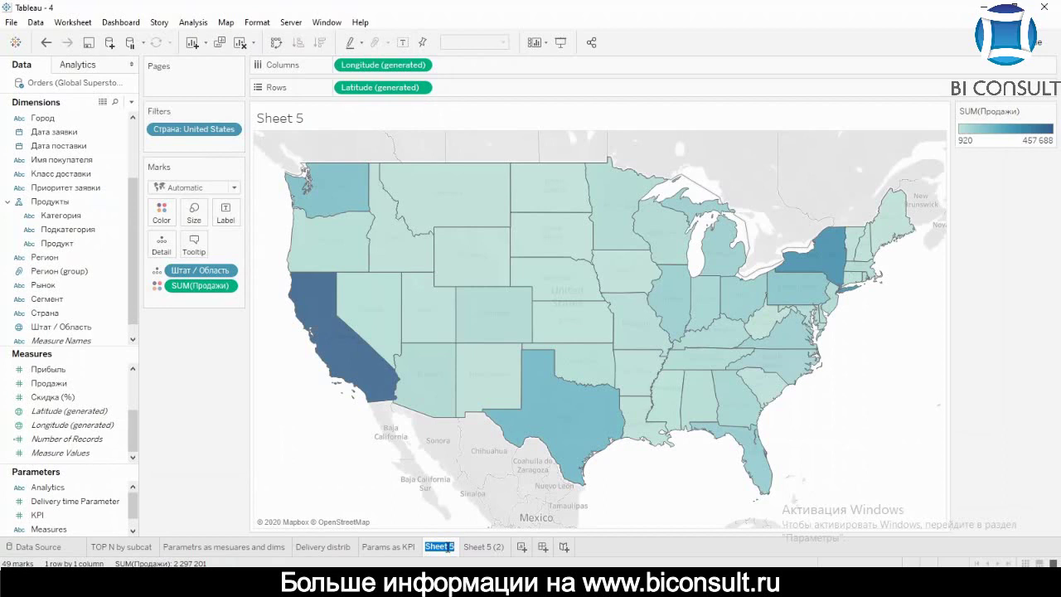
pyautogui.write('MAp')
pyautogui.press('Return')
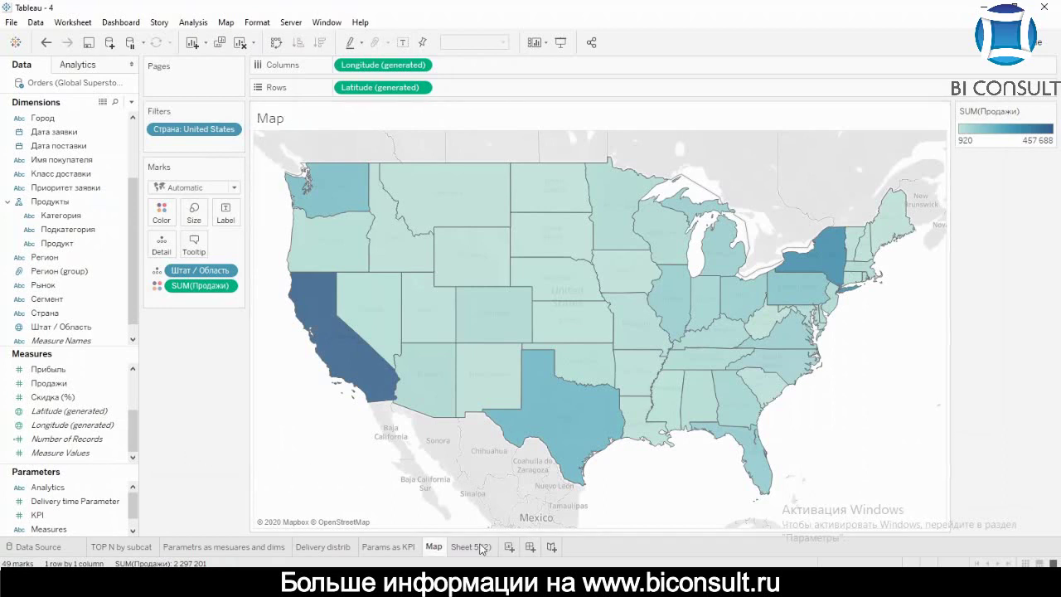
pyautogui.click(479, 548)
pyautogui.doubleClick(479, 548)
pyautogui.write('Bar chart')
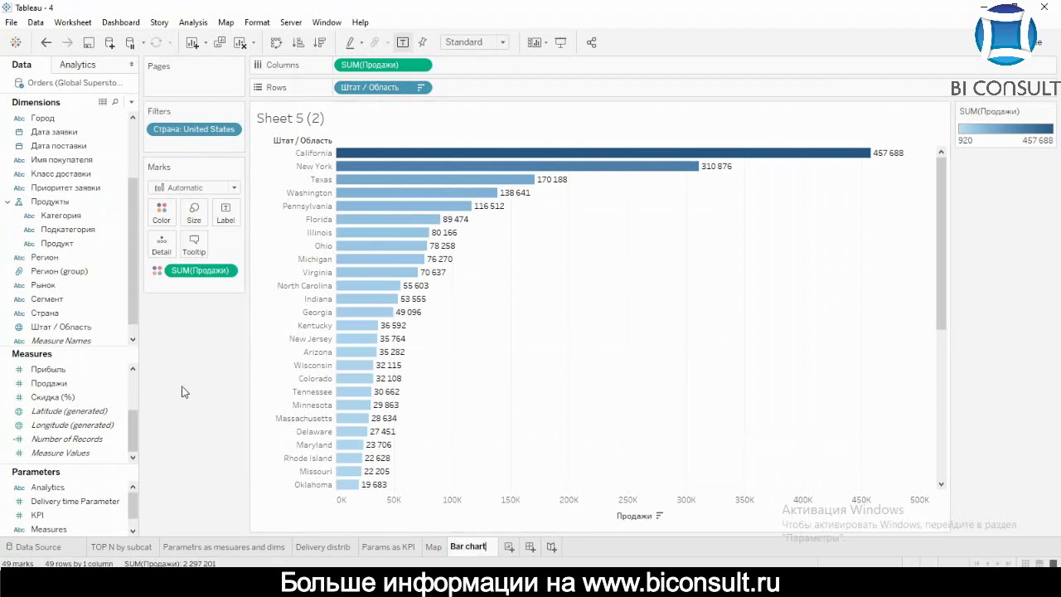
pyautogui.press('Return')
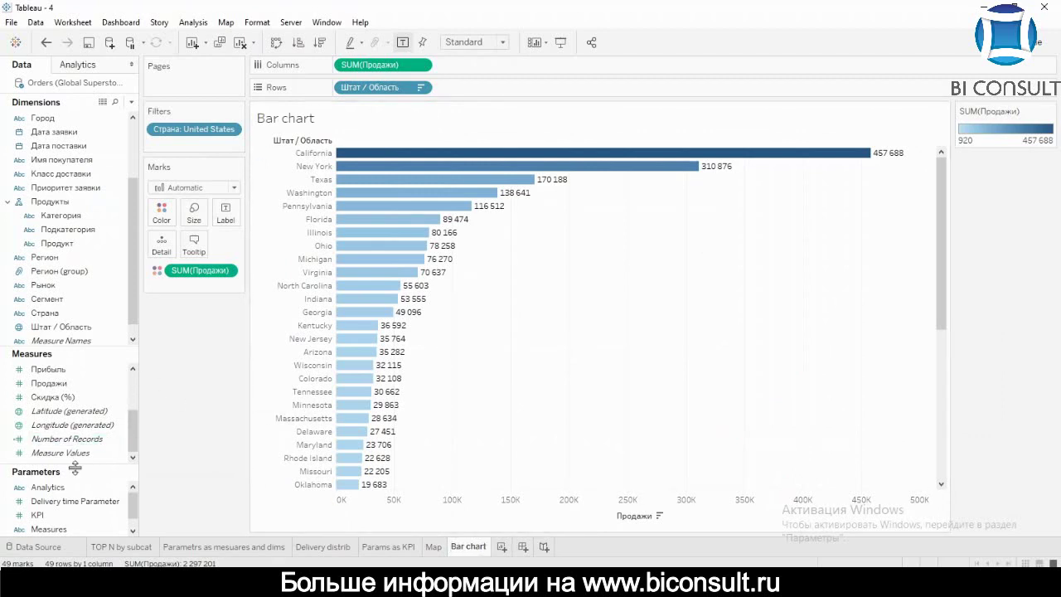
# Create a string parameter named "Viz type" with the list values Map and Bar chart.
pyautogui.moveTo(89, 453); pyautogui.dragTo(91, 372)
pyautogui.rightClick(53, 485)
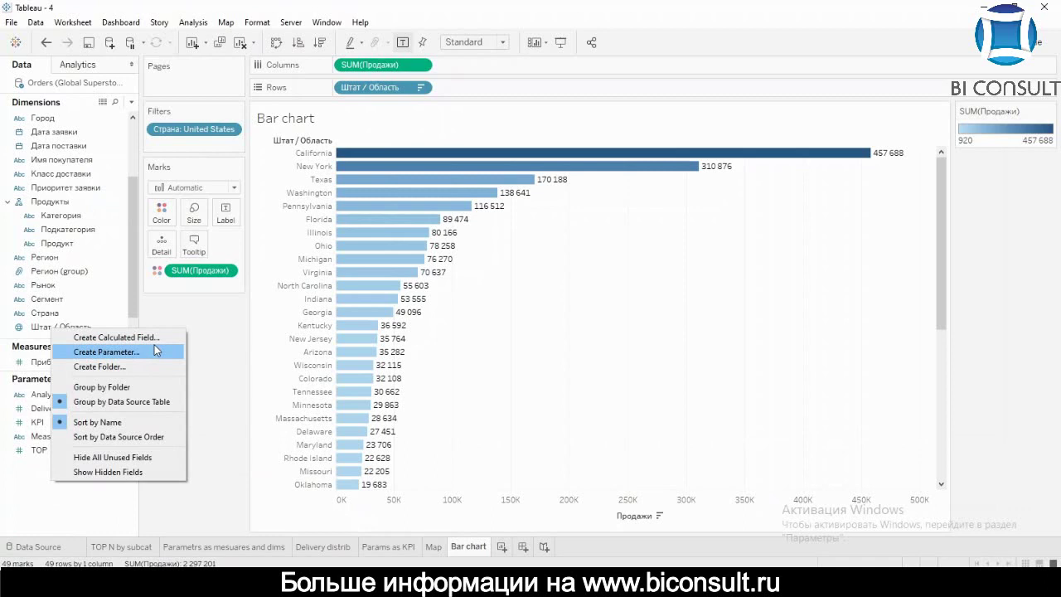
pyautogui.click(156, 351)
pyautogui.write('Viz type')
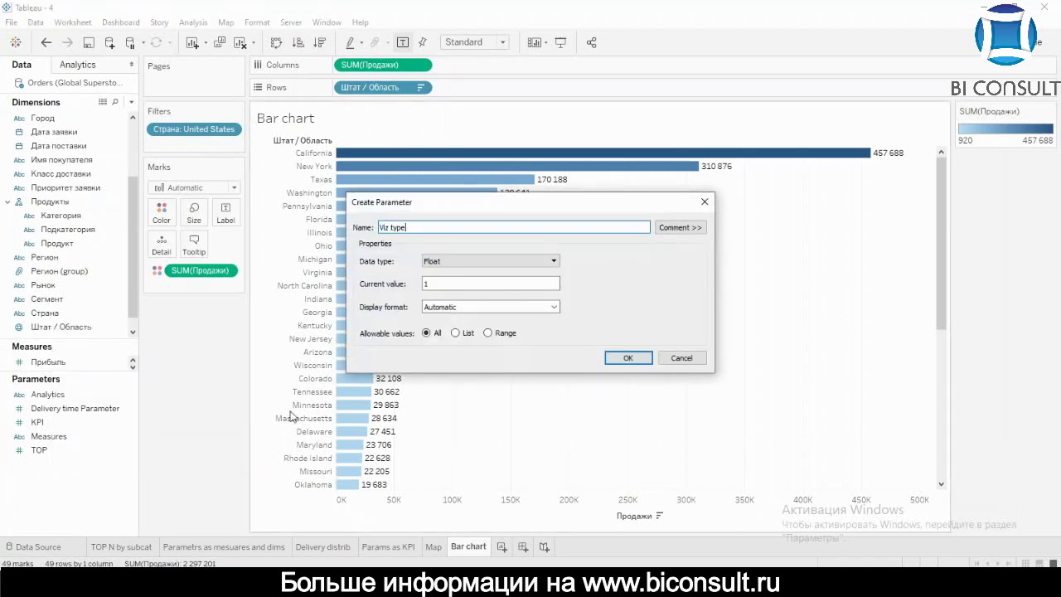
pyautogui.click(445, 260)
pyautogui.click(435, 288)
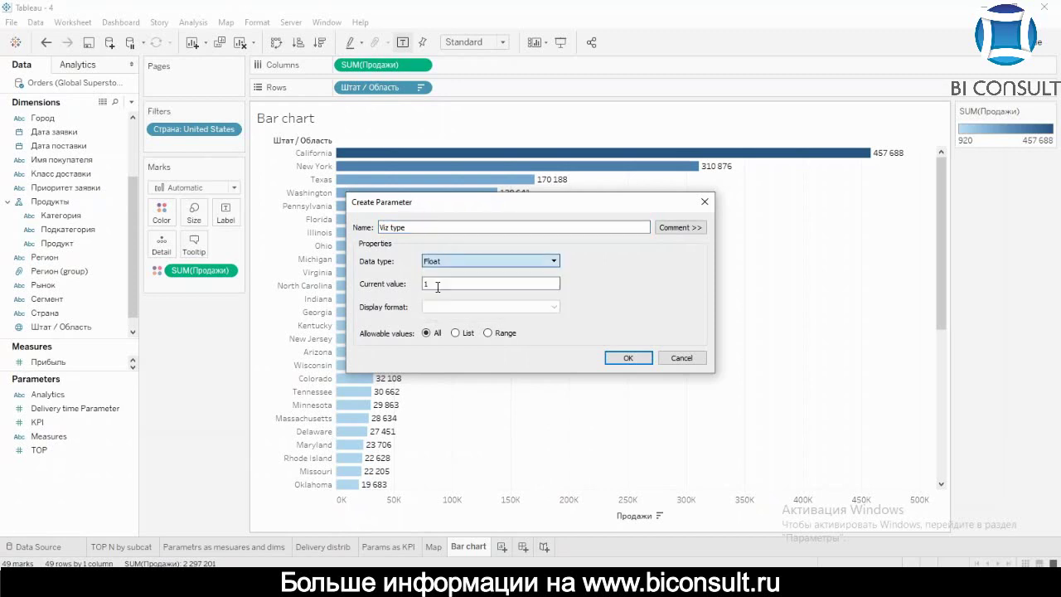
pyautogui.click(477, 334)
pyautogui.click(417, 388)
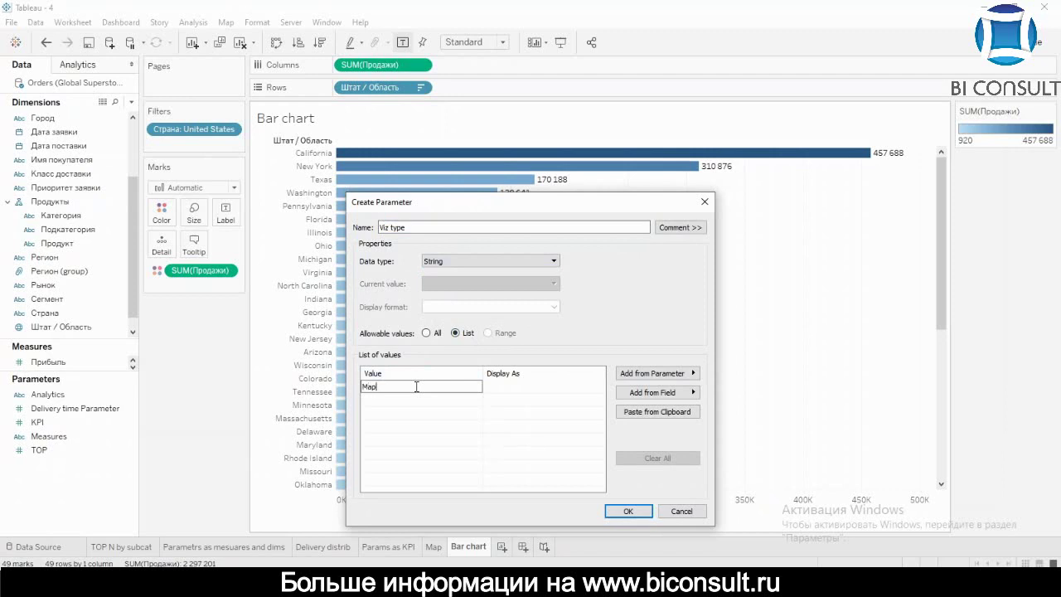
pyautogui.click(401, 399)
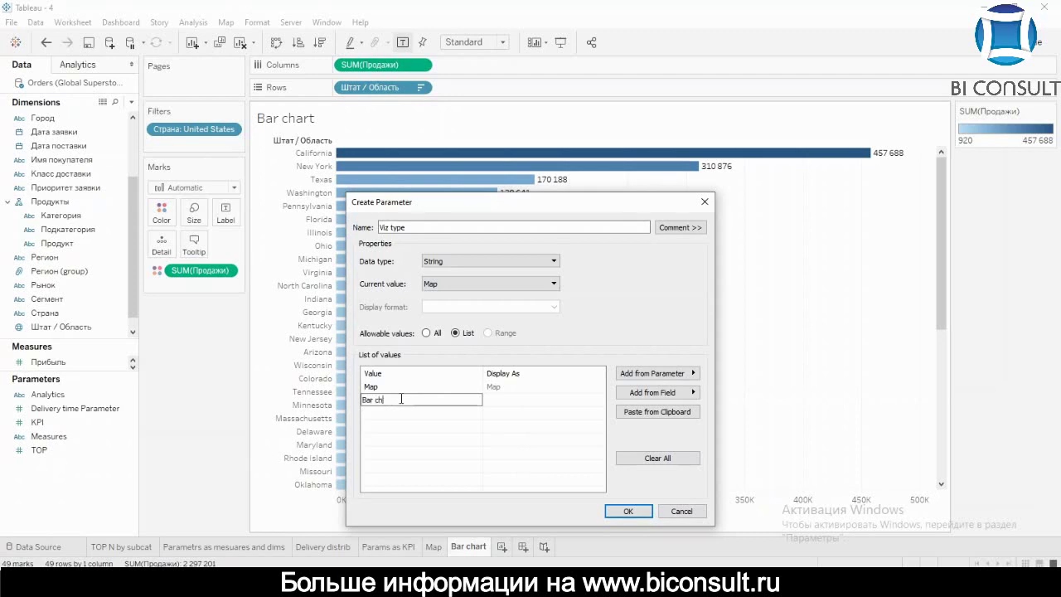
pyautogui.press('Return')
pyautogui.click(628, 511)
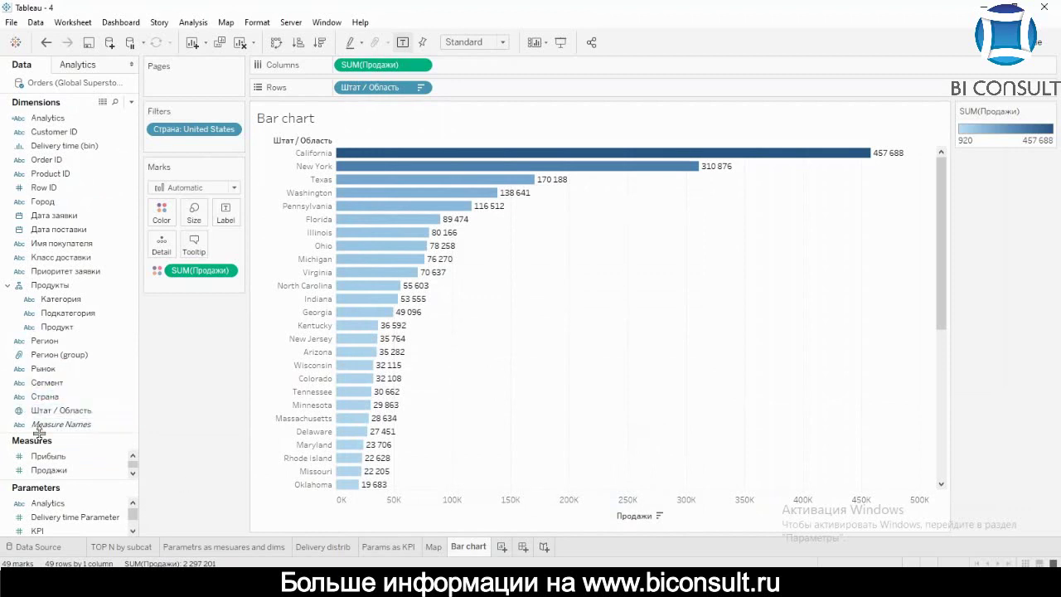
# Create a calculated field named is_map with the formula [Viz type] == "Map".
pyautogui.moveTo(67, 439); pyautogui.dragTo(65, 474)
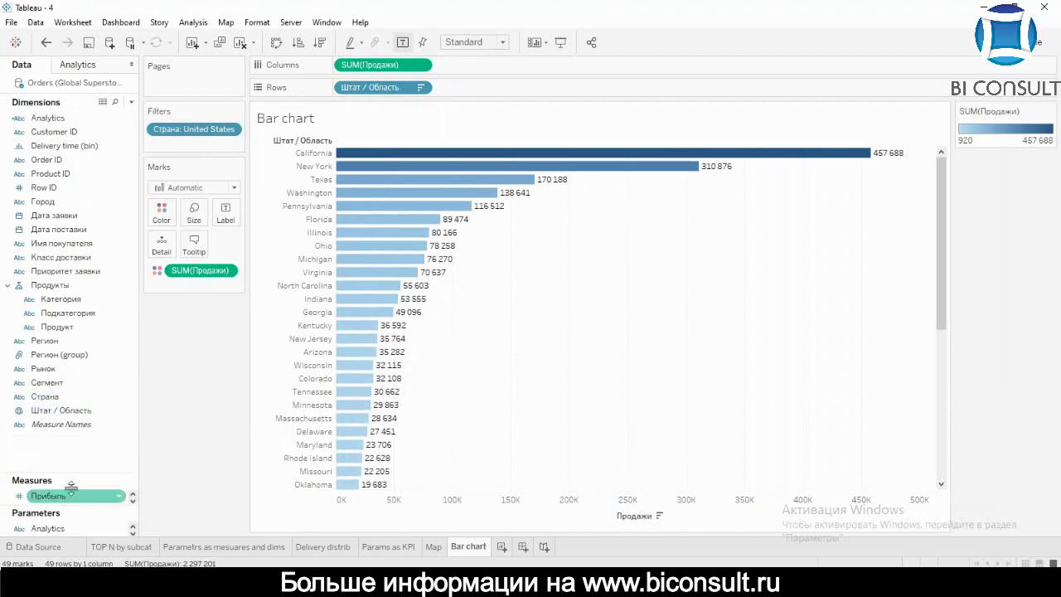
pyautogui.rightClick(84, 452)
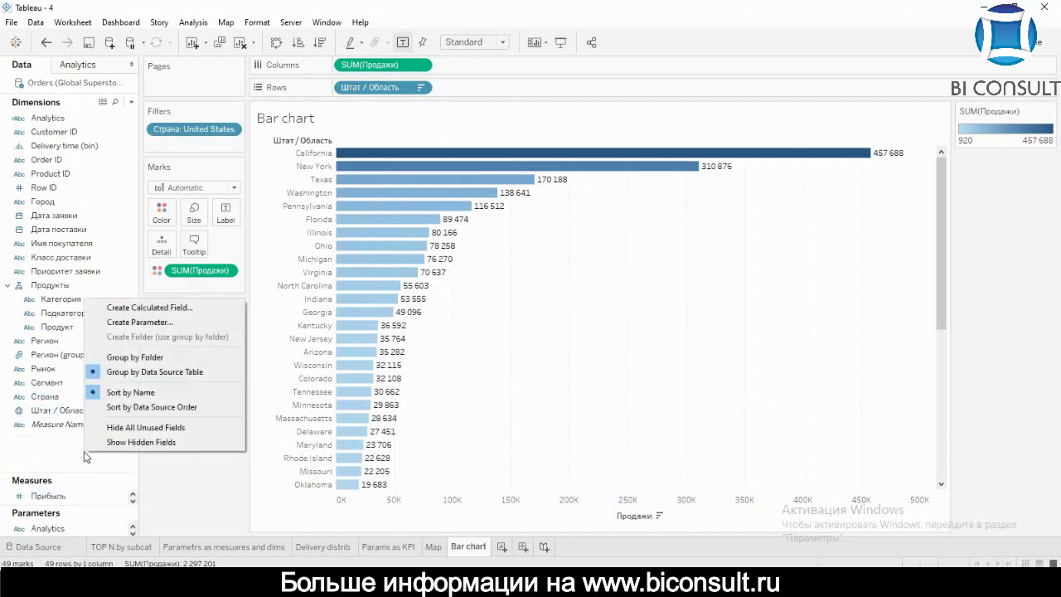
pyautogui.click(188, 310)
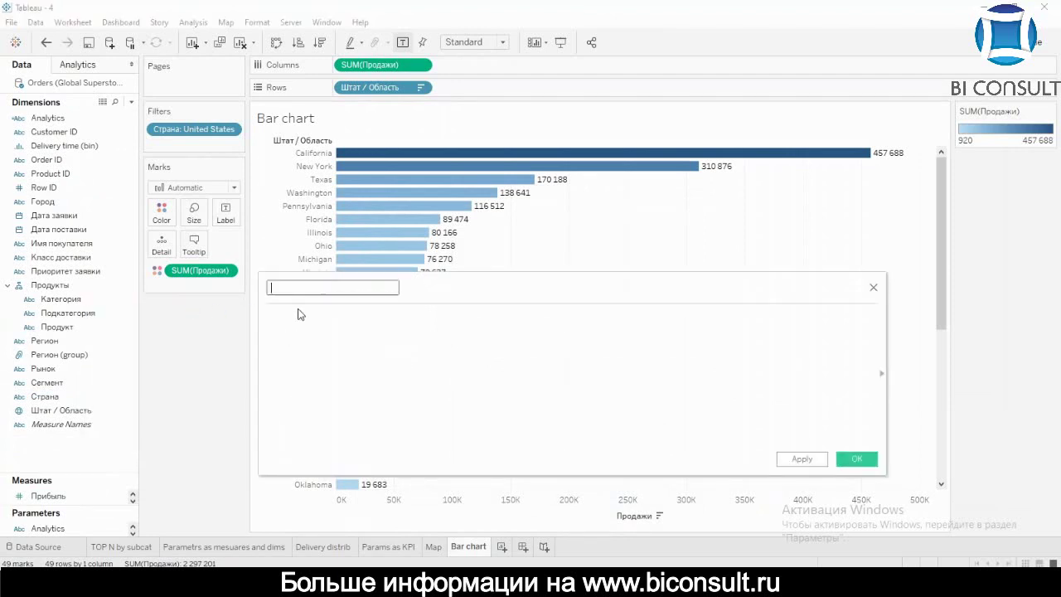
pyautogui.write('is_map')
pyautogui.click(294, 318)
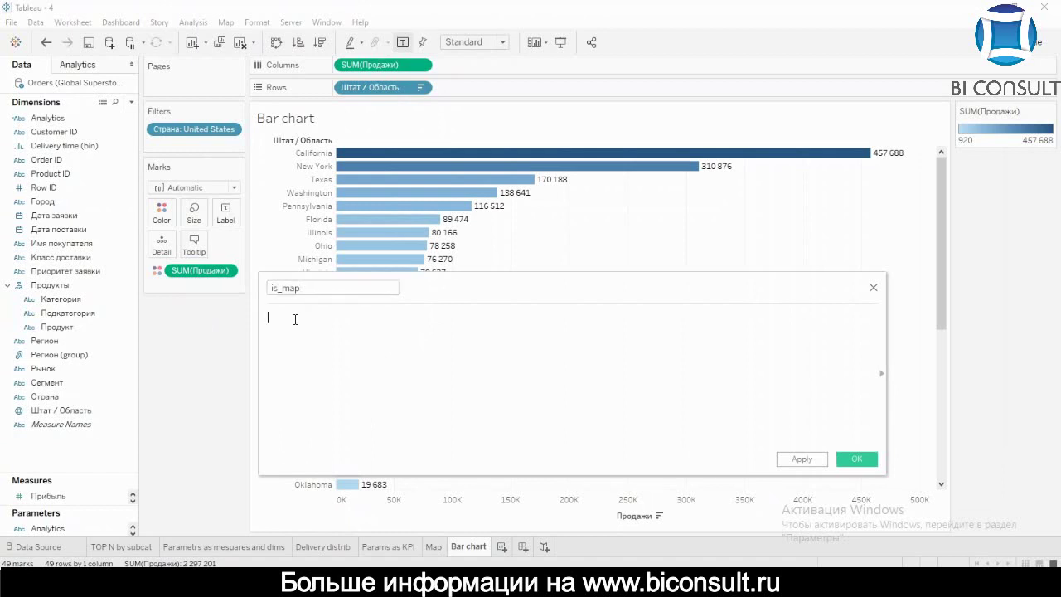
pyautogui.write('viz')
pyautogui.press('Return')
pyautogui.write('== "Map')
pyautogui.click(856, 458)
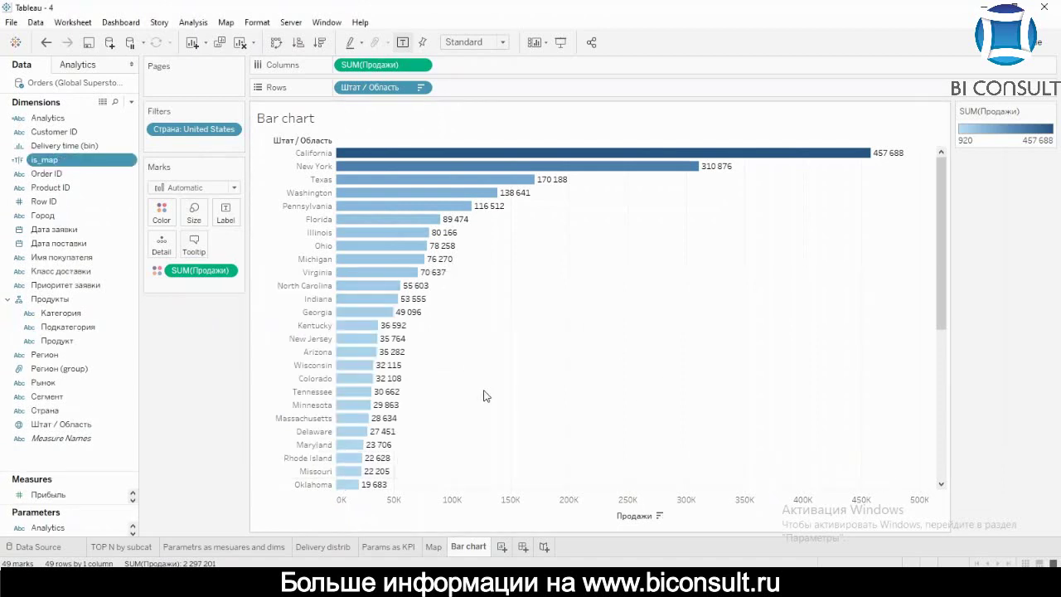
pyautogui.moveTo(78, 163)
pyautogui.mouseDown()
pyautogui.moveTo(100, 153)
pyautogui.moveTo(75, 160)
pyautogui.mouseUp()
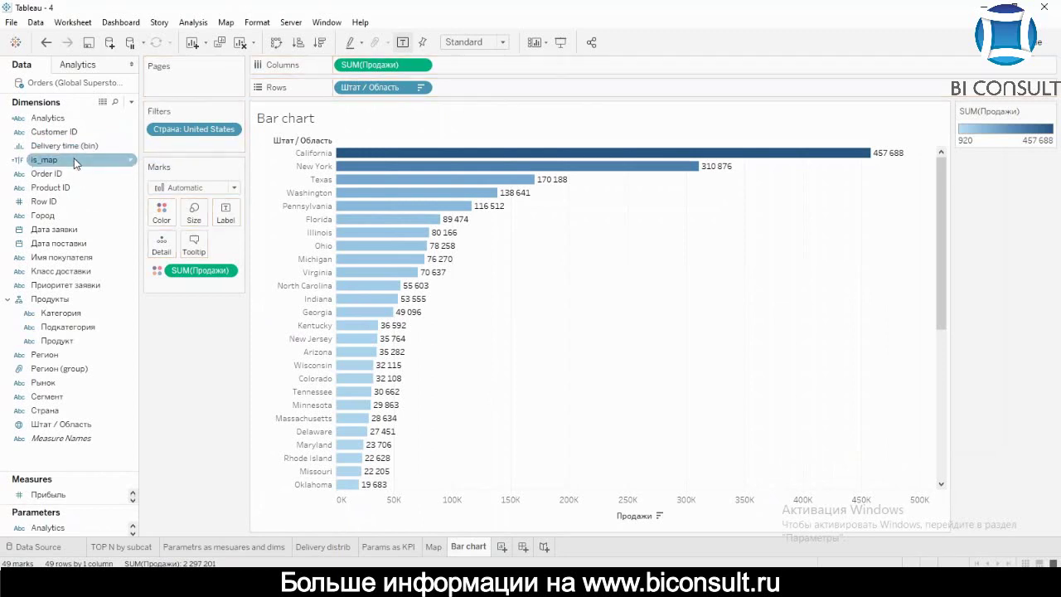
# Create a calculated field named is_bar with the formula [Viz type] == "bar chart".
pyautogui.rightClick(56, 469)
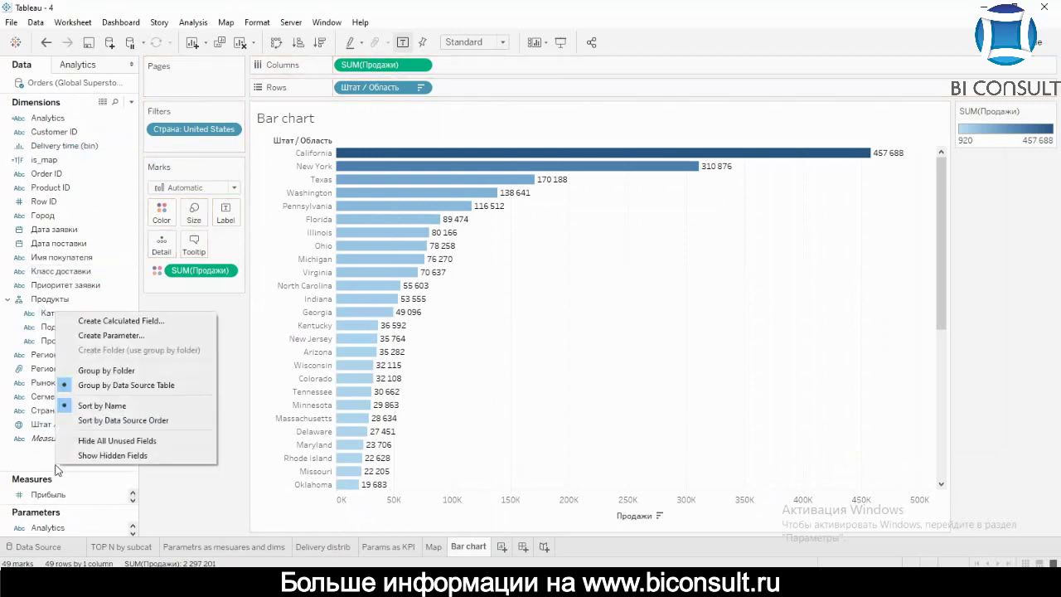
pyautogui.click(139, 322)
pyautogui.press('BackSpace')
pyautogui.write('is_')
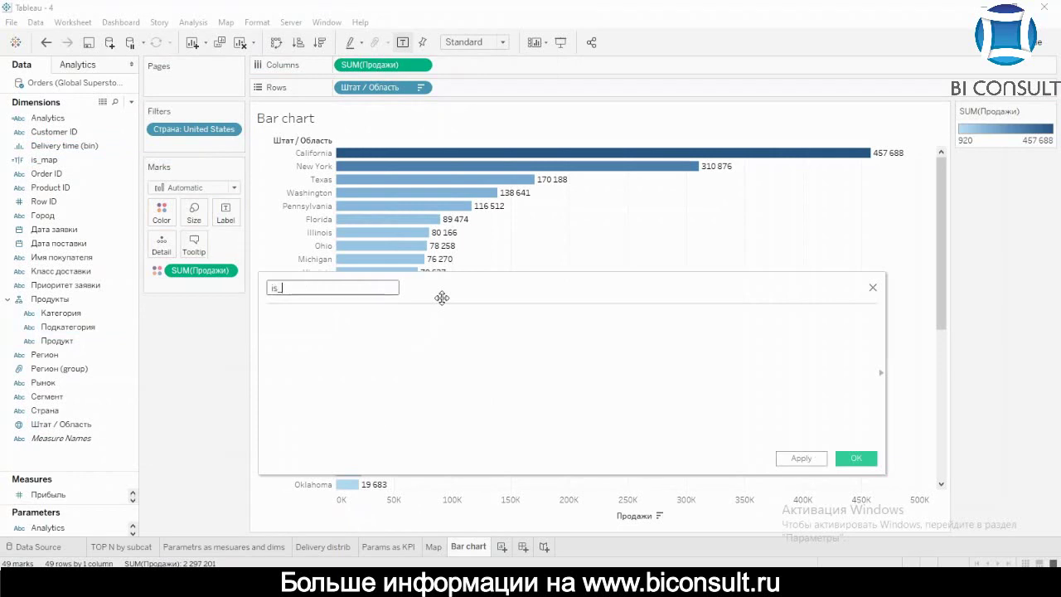
pyautogui.write('bar')
pyautogui.click(409, 322)
pyautogui.write('Viz')
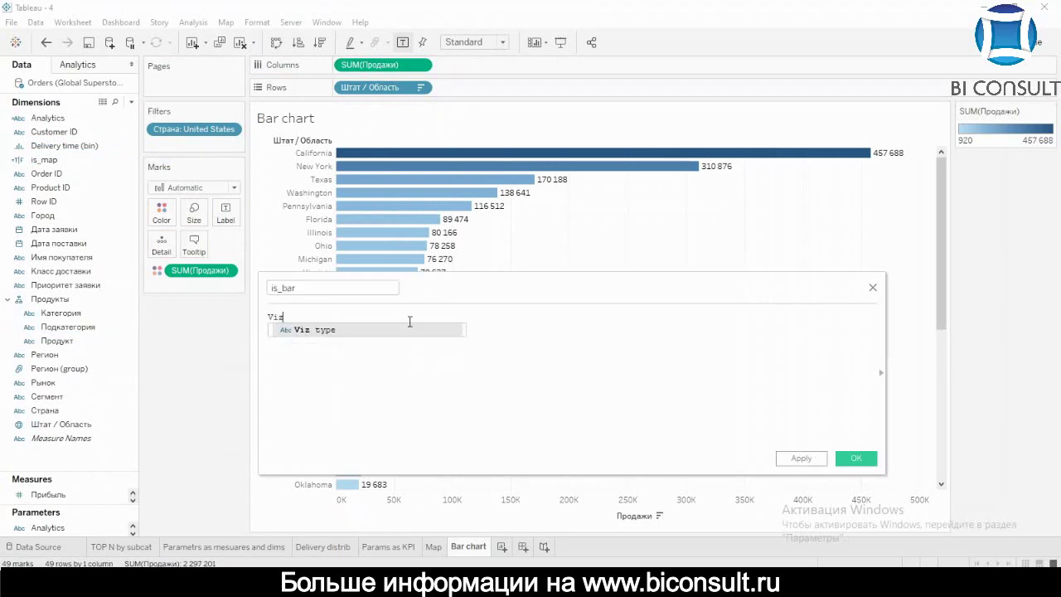
pyautogui.press('Return')
pyautogui.write('== "bar')
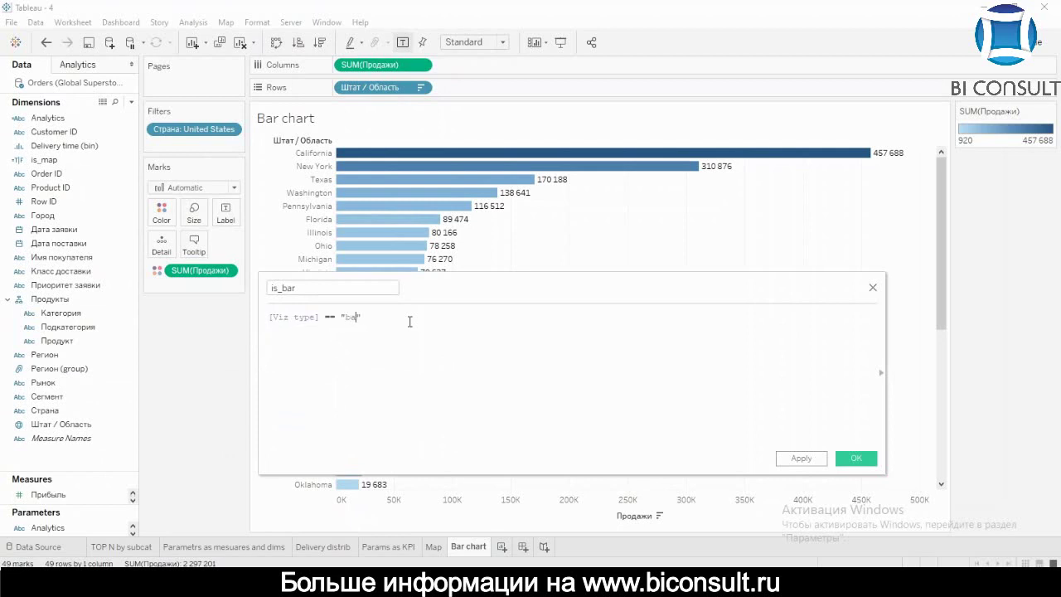
pyautogui.write(' chart')
pyautogui.click(841, 457)
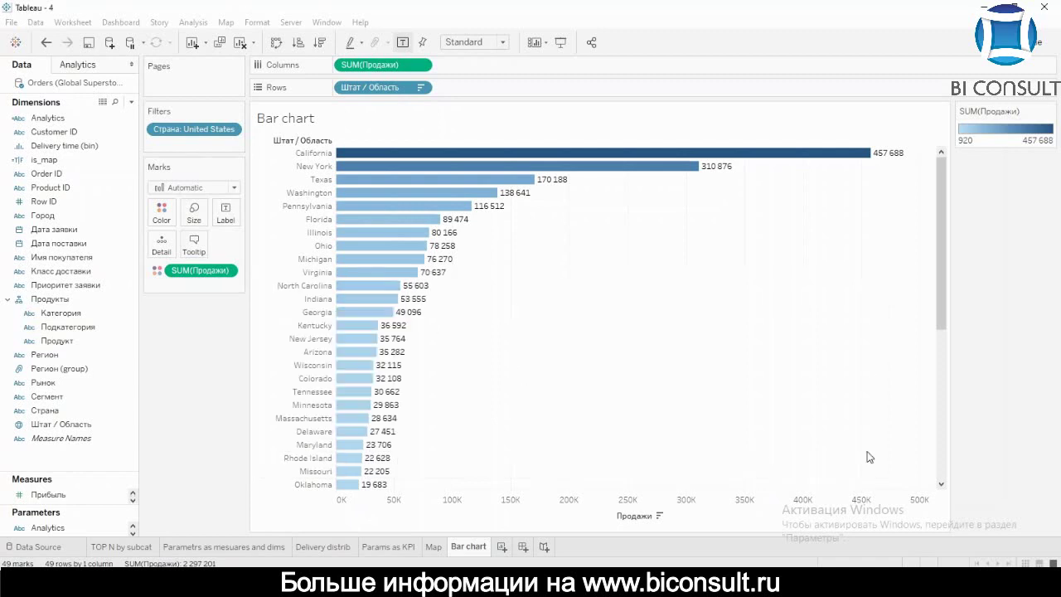
# Show the Viz type parameter control on the Bar chart sheet.
pyautogui.moveTo(33, 165); pyautogui.dragTo(194, 145)
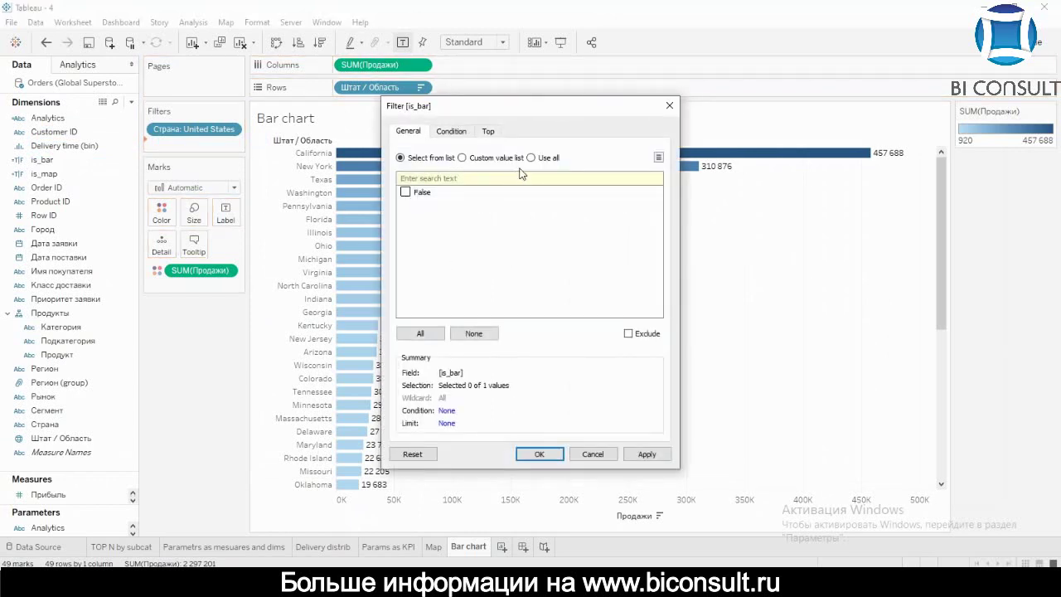
pyautogui.click(669, 106)
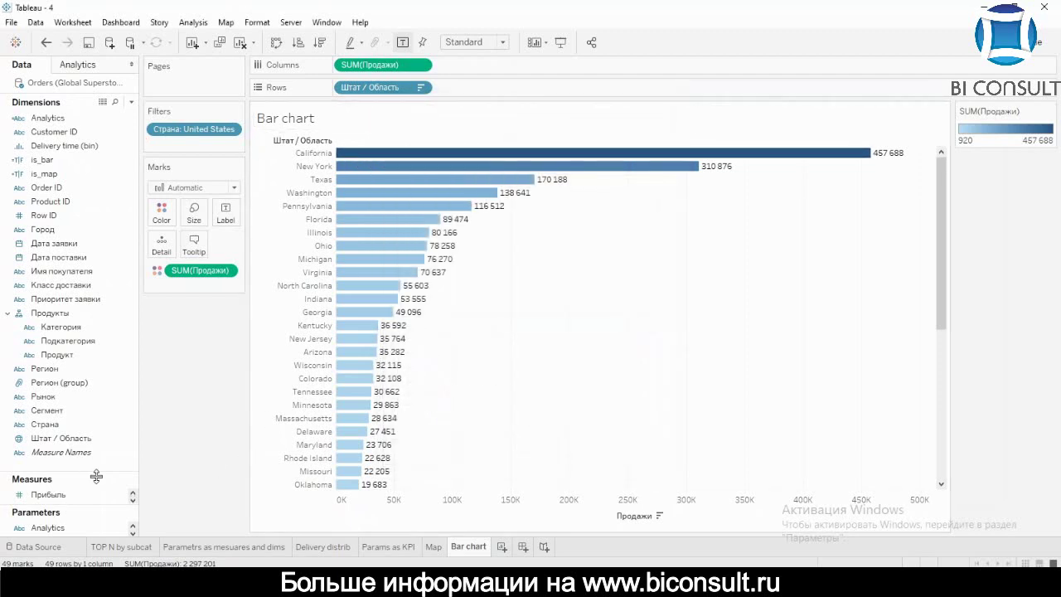
pyautogui.moveTo(124, 475); pyautogui.dragTo(129, 392)
pyautogui.moveTo(70, 503); pyautogui.dragTo(106, 393)
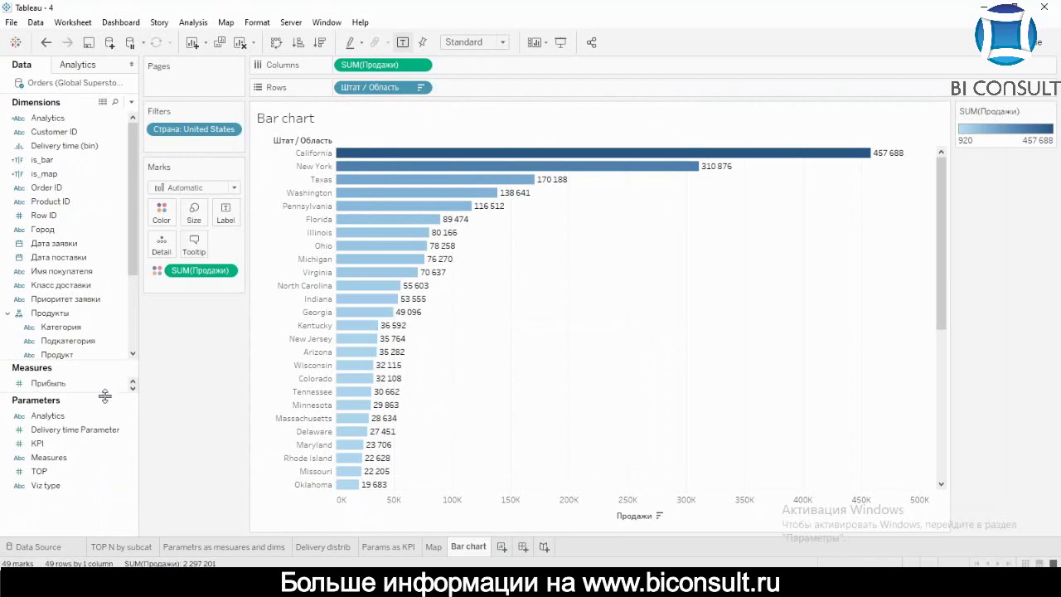
pyautogui.rightClick(51, 486)
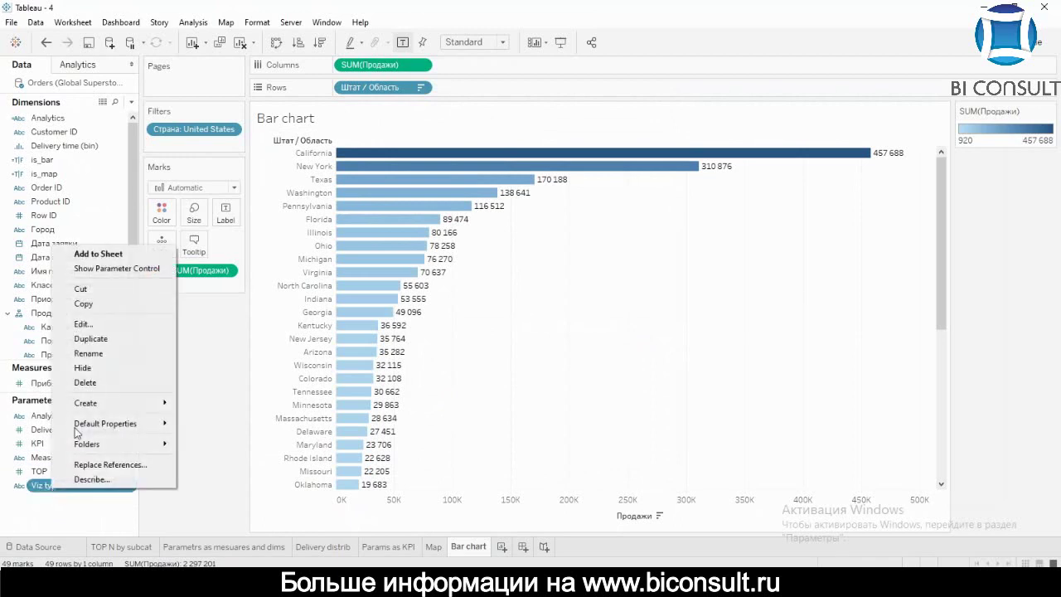
pyautogui.click(117, 269)
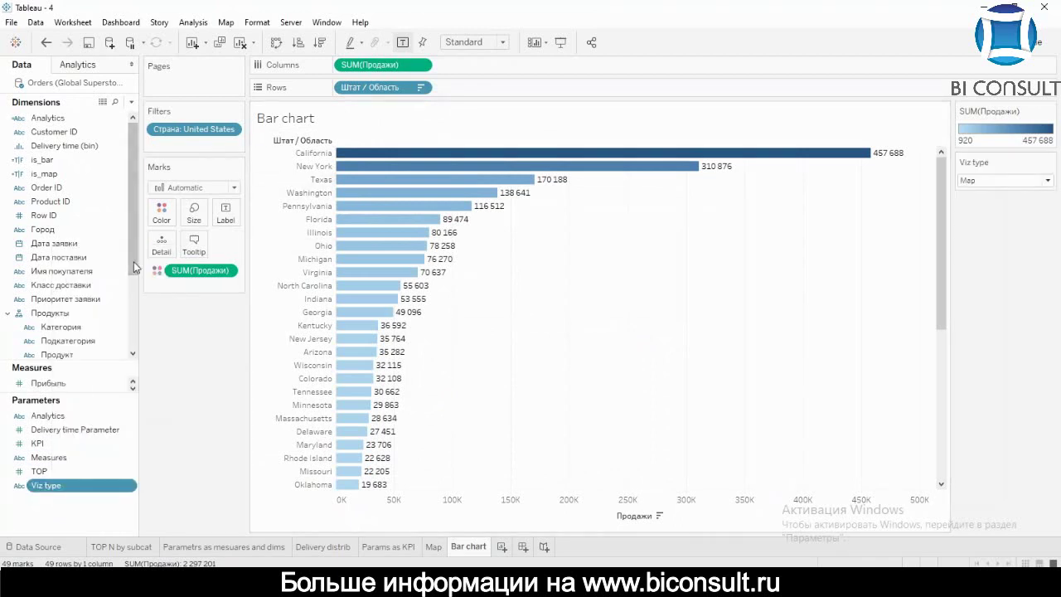
# Filter the Map sheet by is_map with the value True.
pyautogui.click(433, 546)
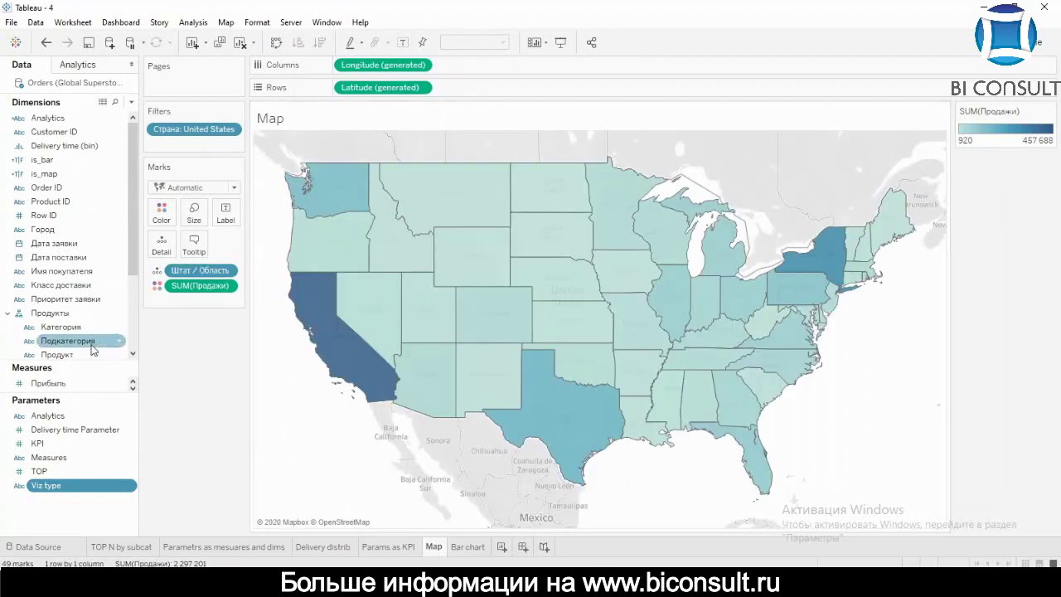
pyautogui.moveTo(46, 173); pyautogui.dragTo(191, 144)
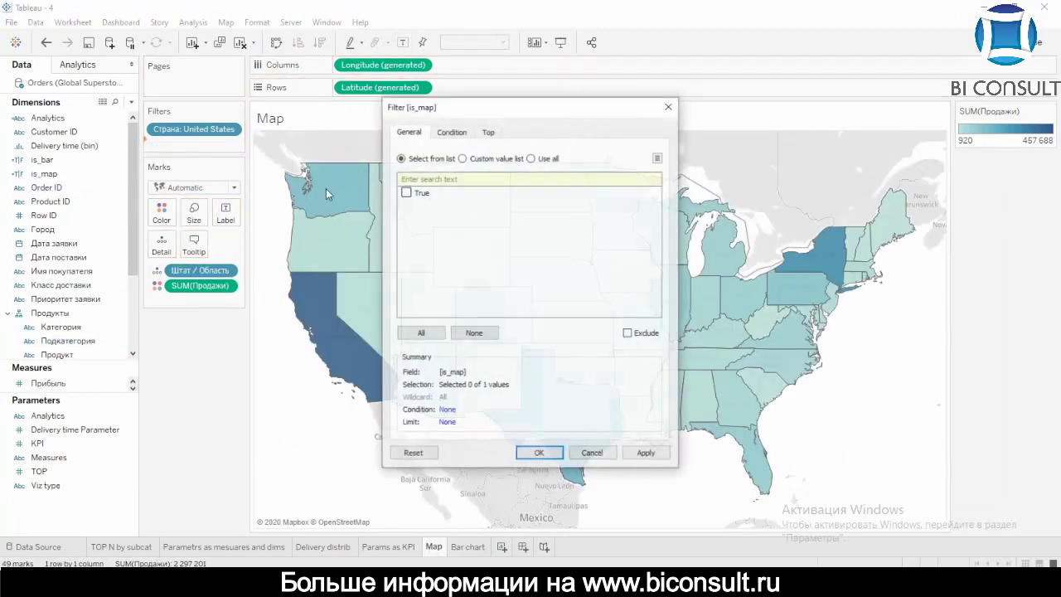
pyautogui.click(496, 157)
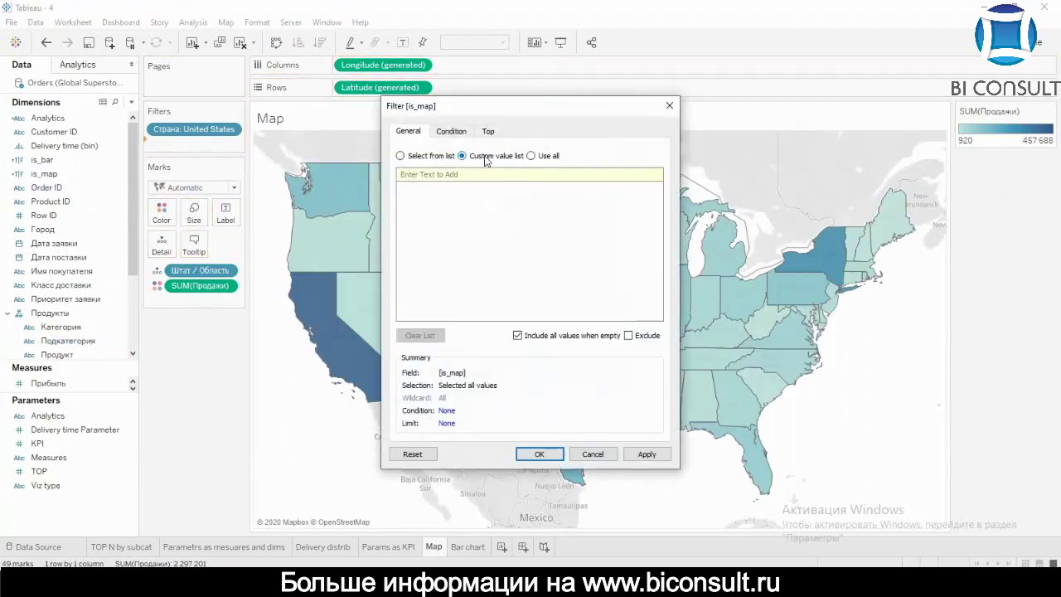
pyautogui.click(425, 159)
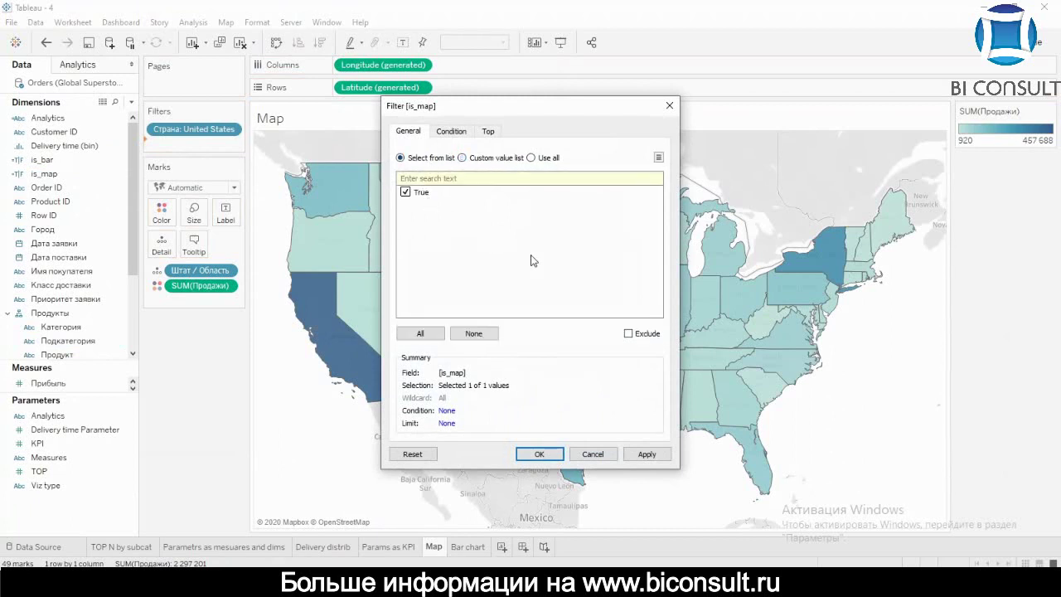
pyautogui.click(647, 453)
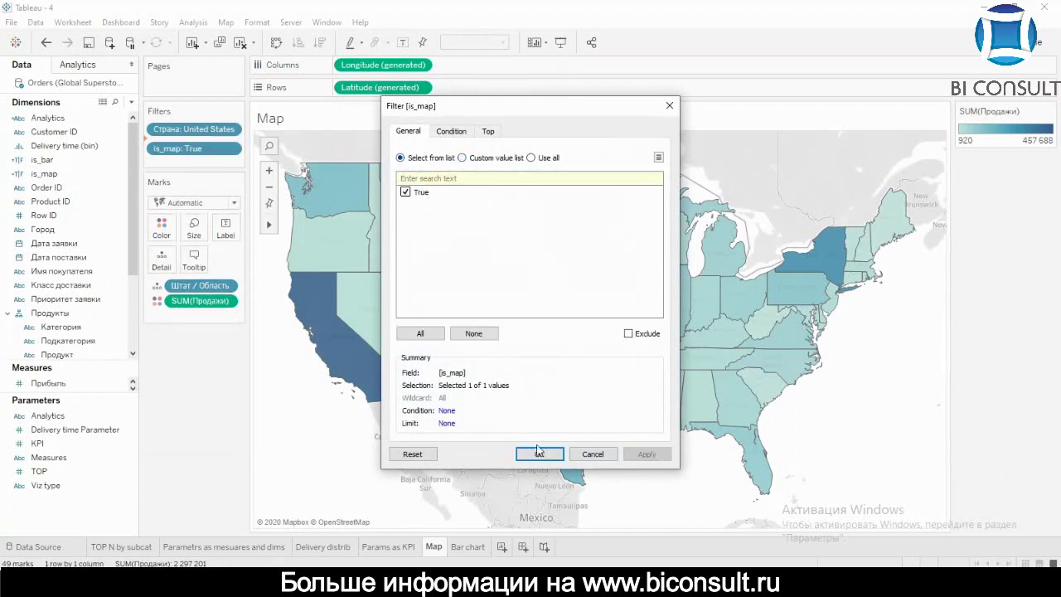
pyautogui.click(538, 453)
# Add is_bar as a filter on the Bar chart sheet, using a custom value list.
pyautogui.click(467, 547)
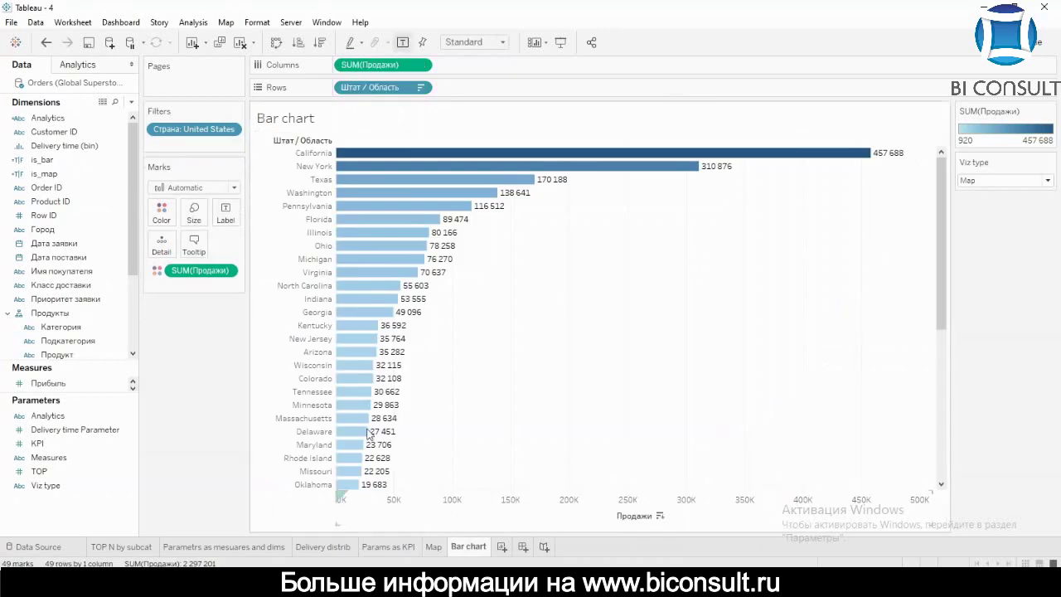
pyautogui.moveTo(43, 159); pyautogui.dragTo(174, 151)
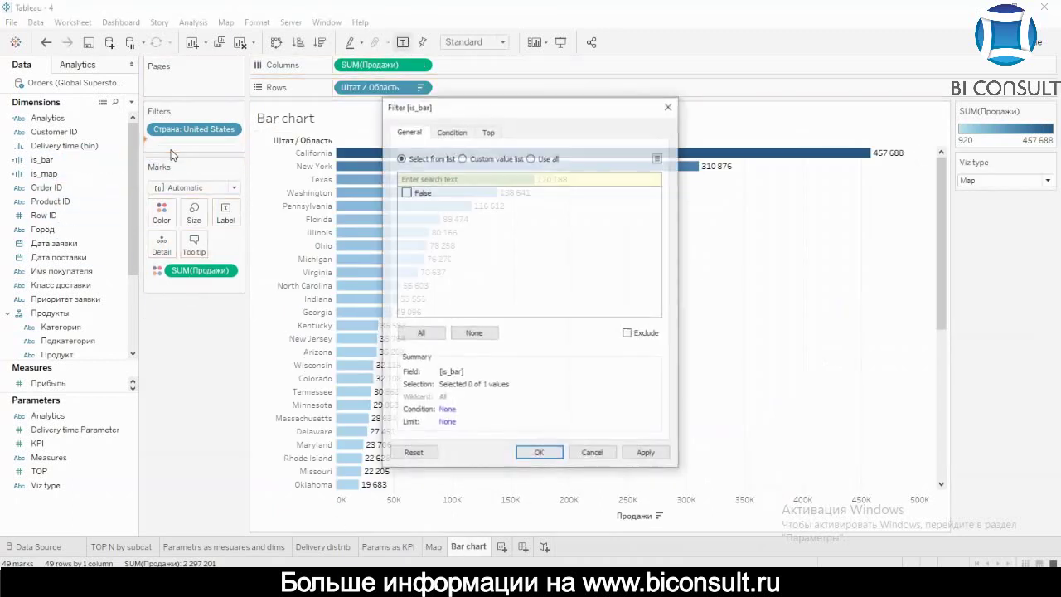
pyautogui.click(493, 159)
pyautogui.write('TR')
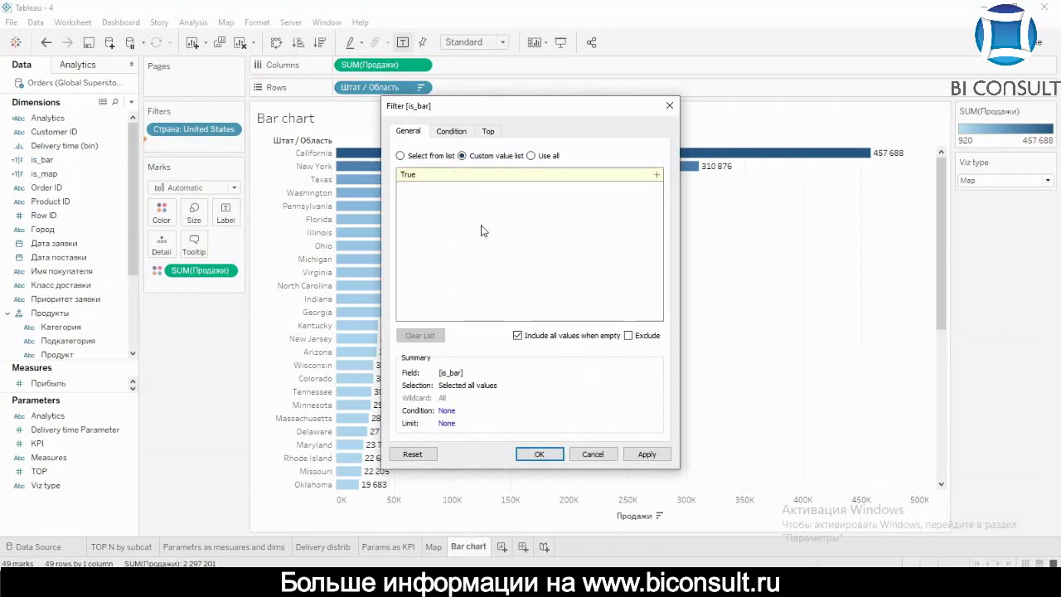
pyautogui.press('Return')
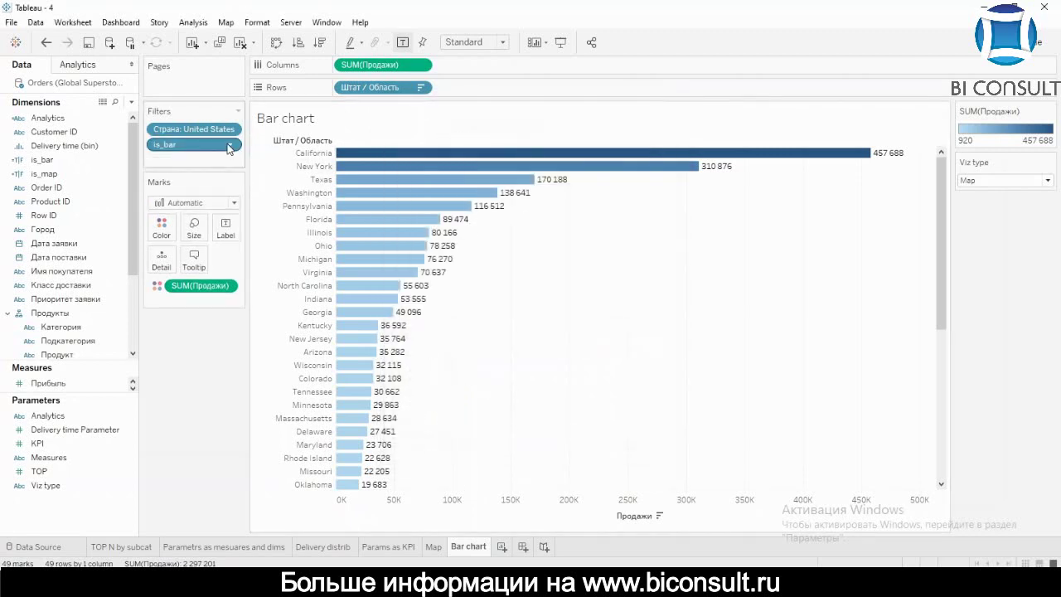
# Edit the is_bar filter so its custom value list contains True, and apply it.
pyautogui.click(229, 148)
pyautogui.click(175, 160)
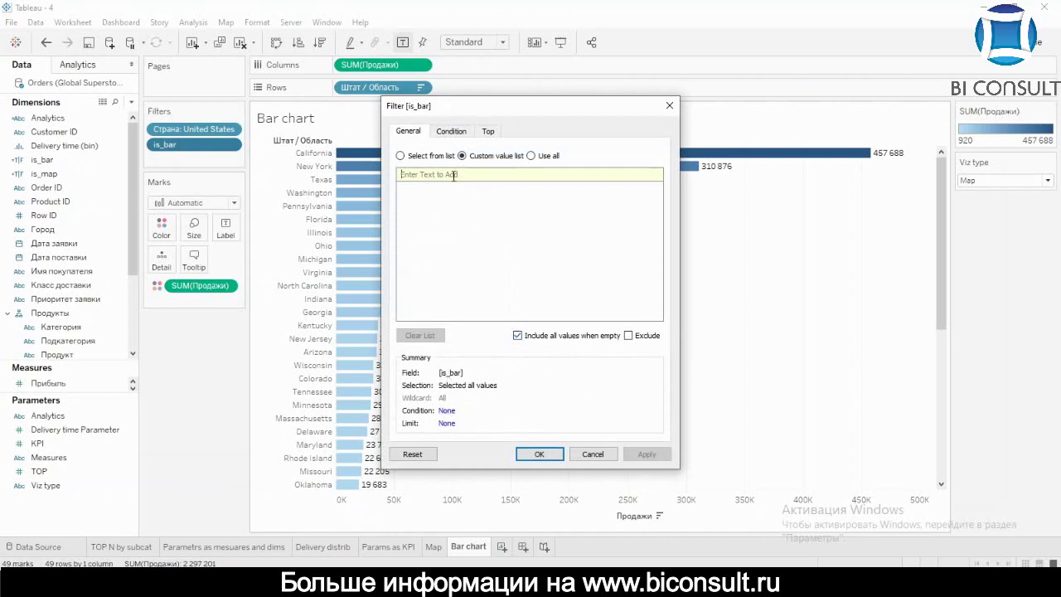
pyautogui.write('True')
pyautogui.click(657, 174)
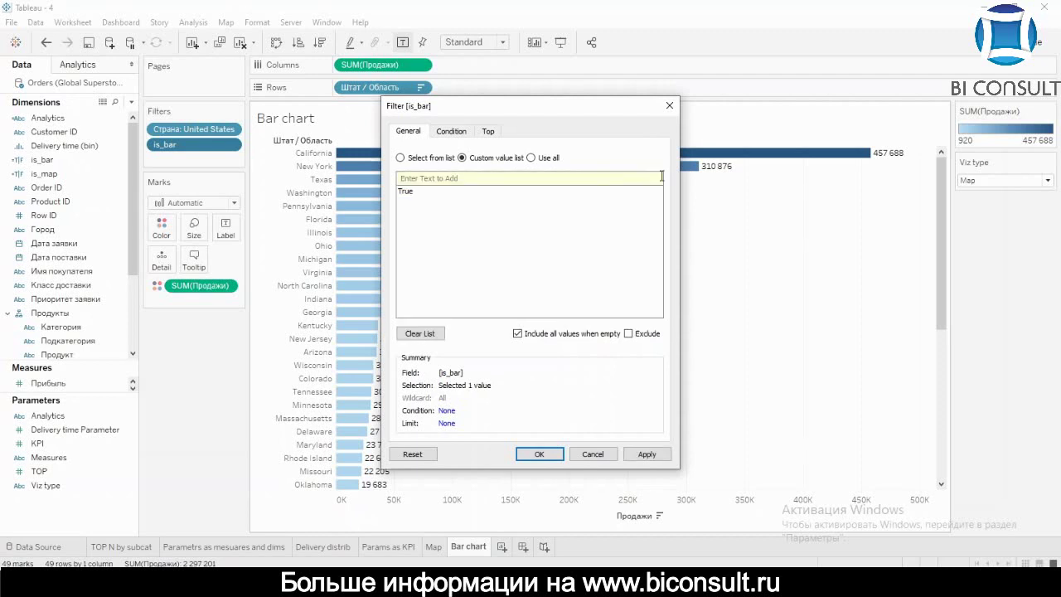
pyautogui.click(458, 193)
pyautogui.click(645, 453)
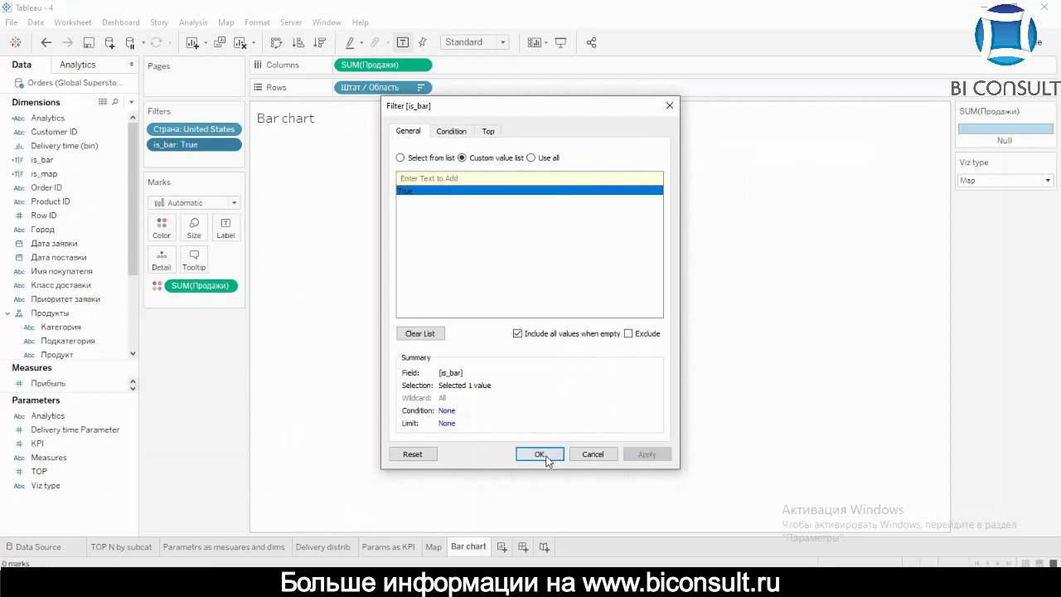
pyautogui.click(547, 455)
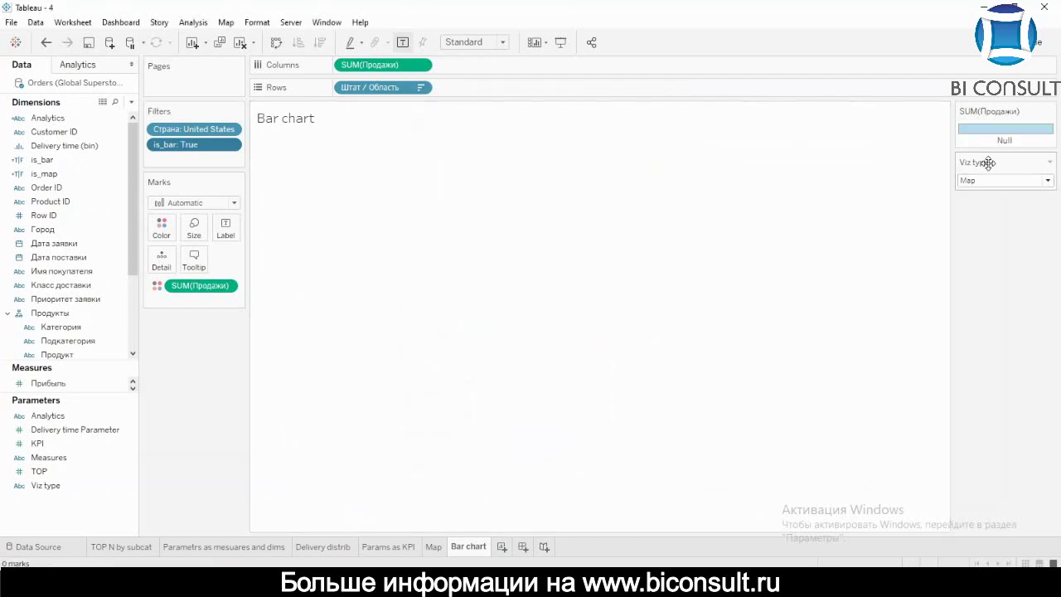
# Compare the filtered Map and Bar chart sheets.
pyautogui.click(434, 546)
pyautogui.click(467, 548)
pyautogui.click(435, 547)
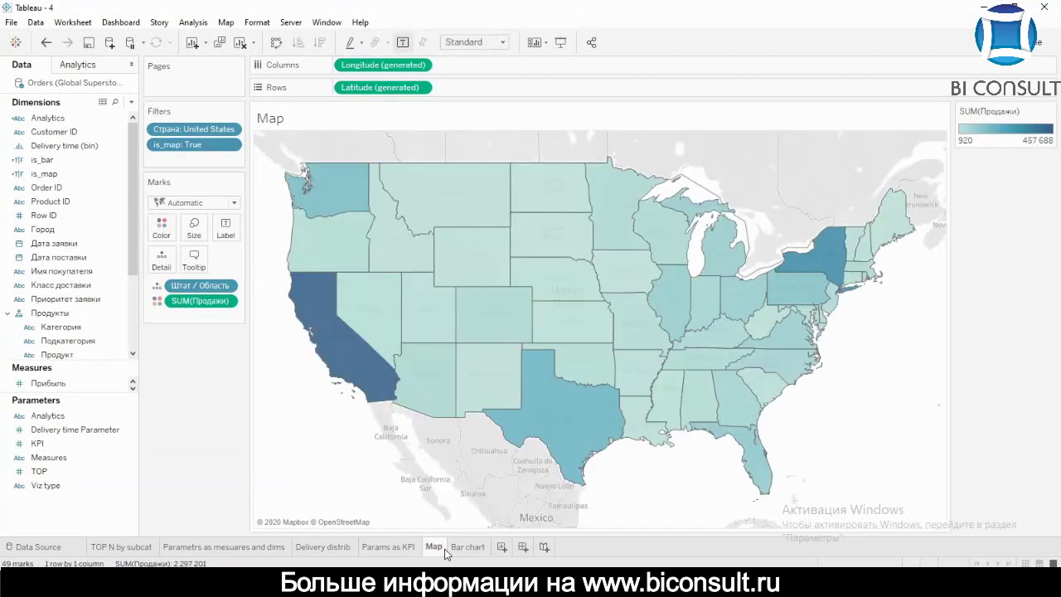
# Create a new dashboard with a horizontal container, place the Map sheet in it and the Bar chart sheet below the map.
pyautogui.click(527, 548)
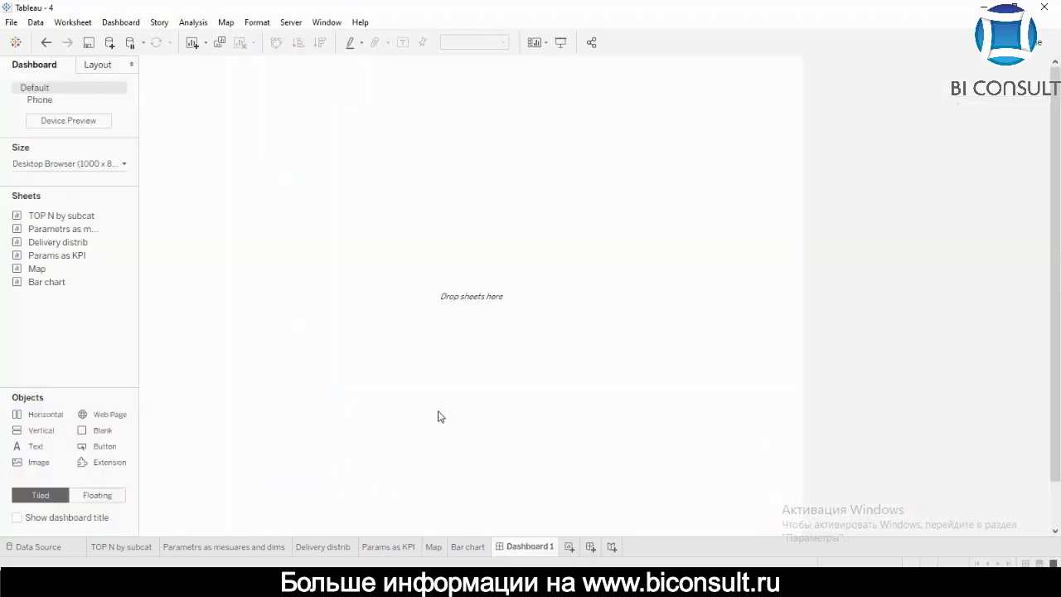
pyautogui.click(33, 270)
pyautogui.moveTo(54, 421); pyautogui.dragTo(225, 316)
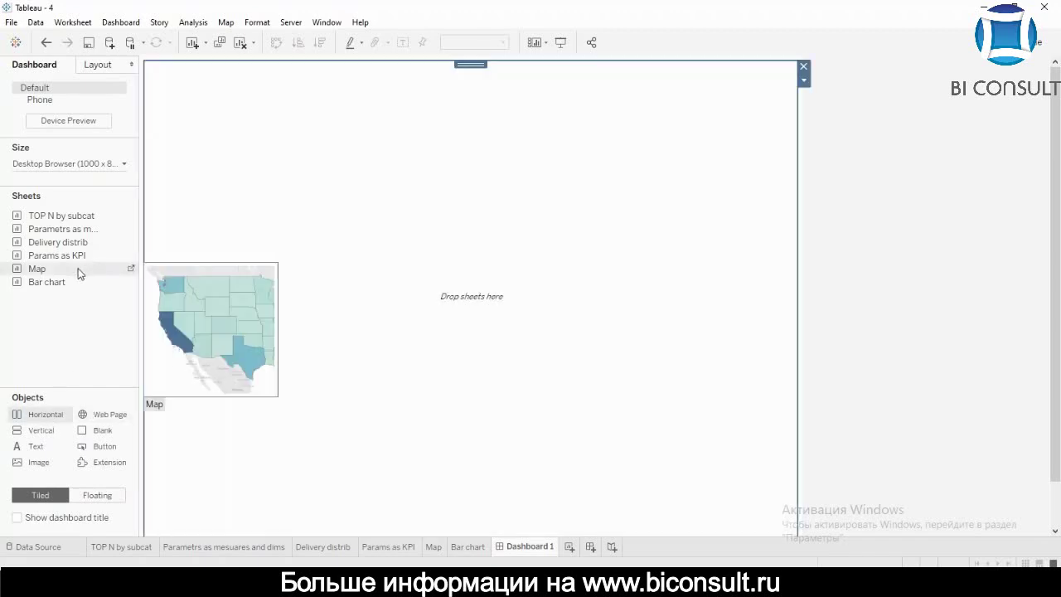
pyautogui.moveTo(66, 256); pyautogui.dragTo(276, 199)
pyautogui.click(48, 282)
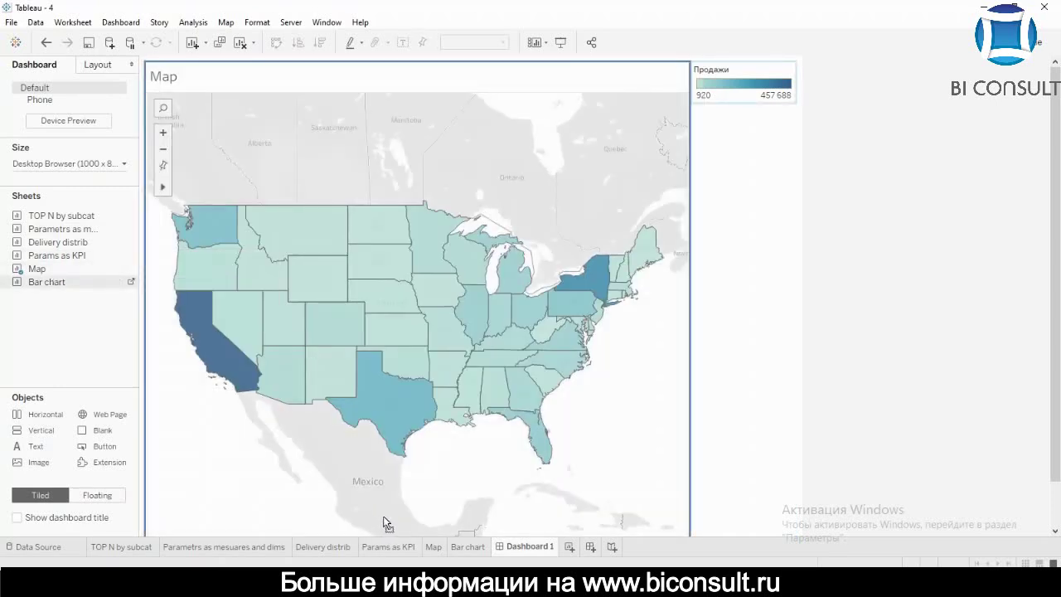
pyautogui.moveTo(384, 522); pyautogui.dragTo(383, 522)
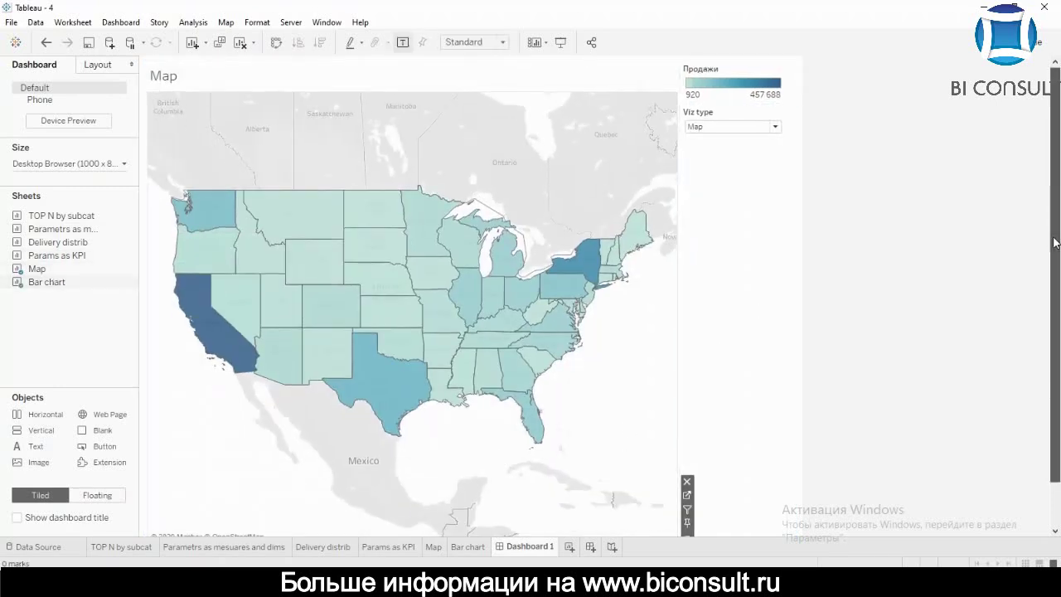
# Set the dashboard's Viz type parameter to Bar chart.
pyautogui.scroll(-1, 1044, 309)
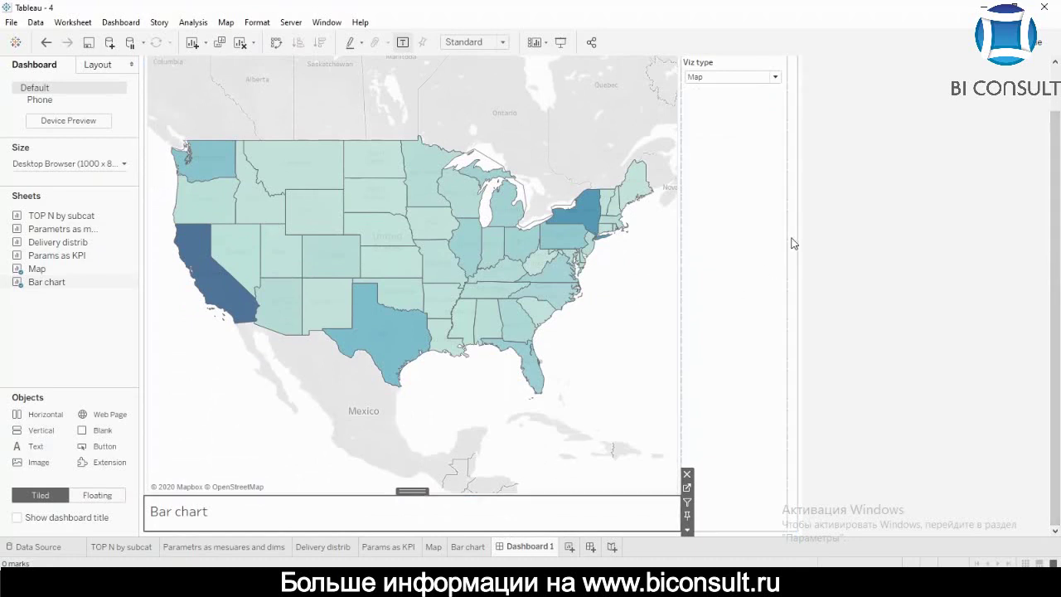
pyautogui.scroll(1, 1057, 152)
pyautogui.click(729, 127)
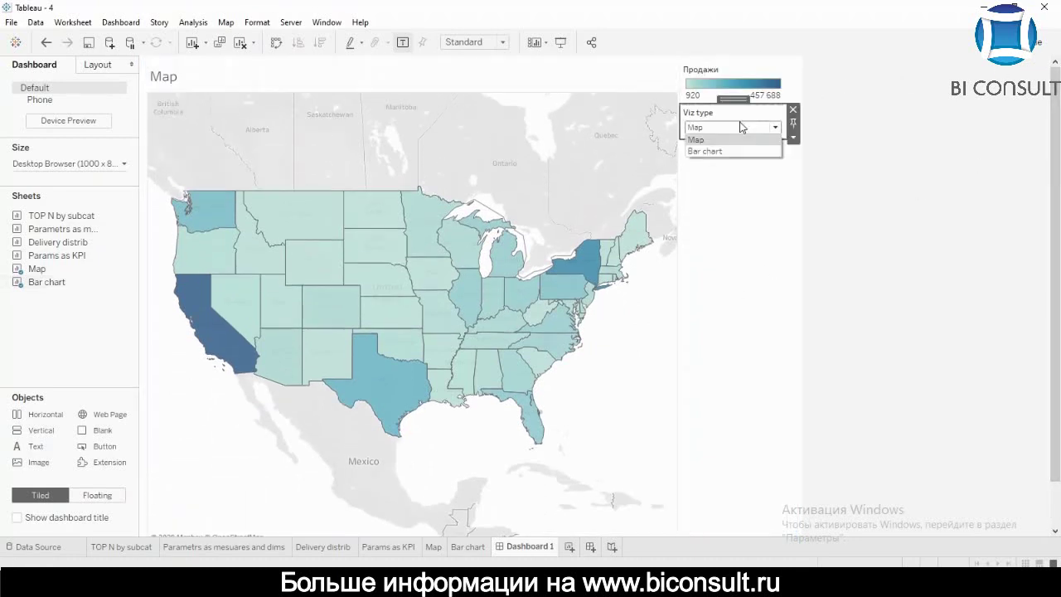
pyautogui.click(706, 152)
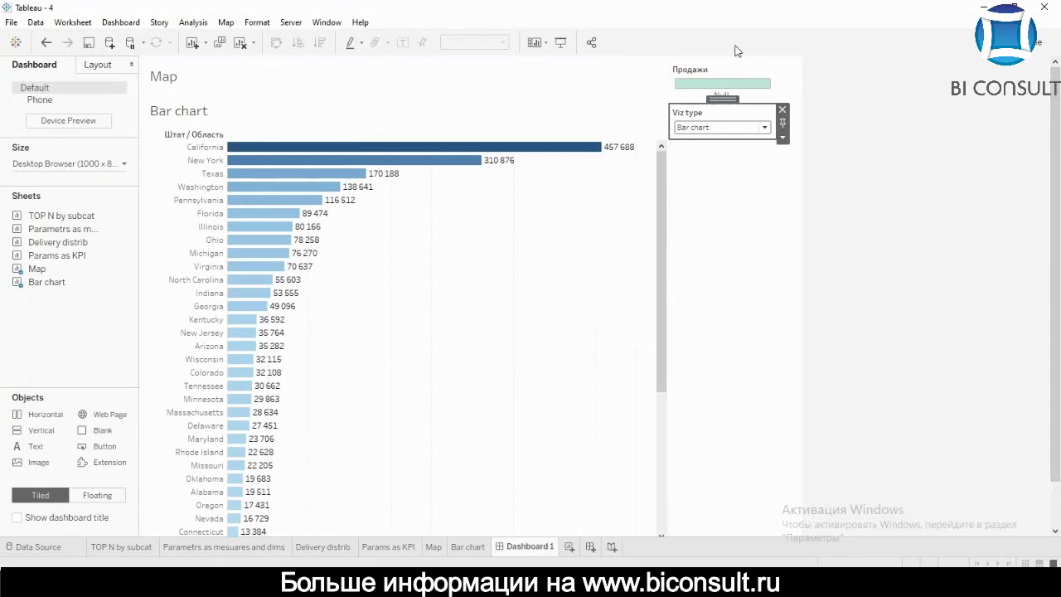
# Remove the Продажи color legend from the dashboard and hide the titles of the Map and Bar chart sheets.
pyautogui.click(735, 74)
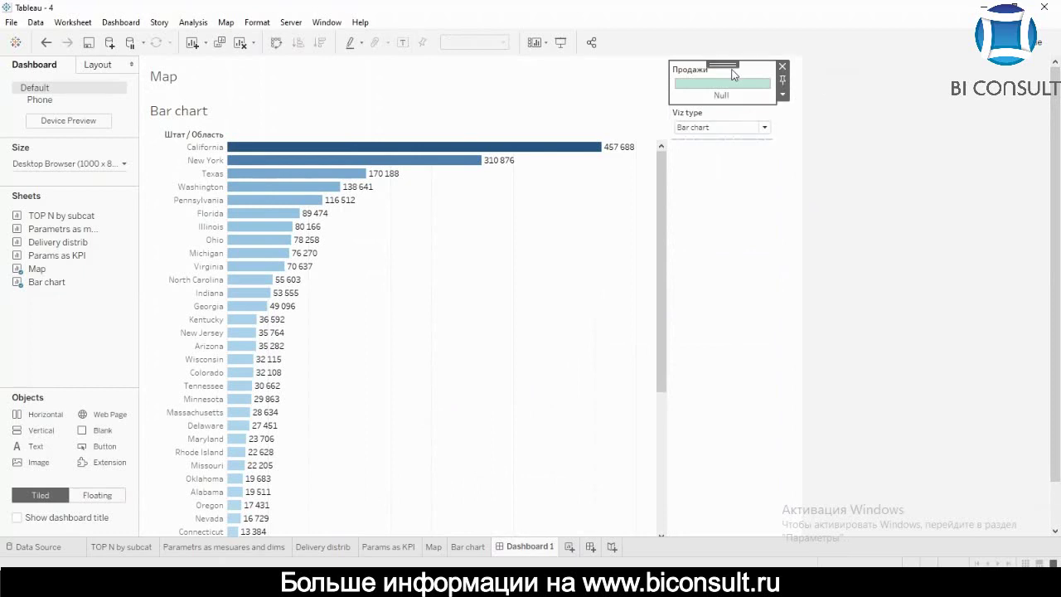
pyautogui.click(782, 67)
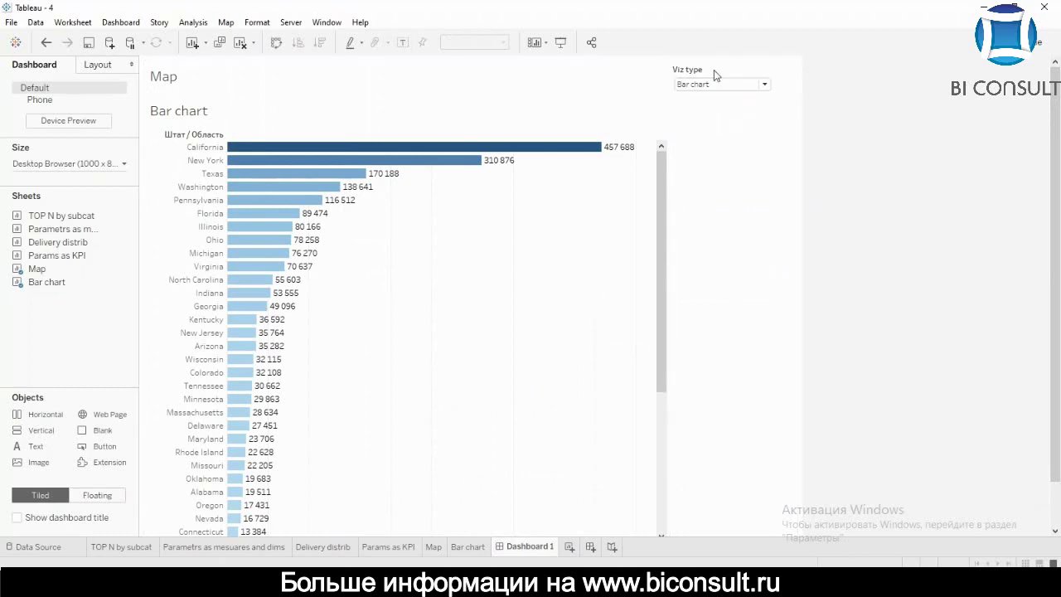
pyautogui.click(274, 83)
pyautogui.rightClick(275, 88)
pyautogui.click(336, 120)
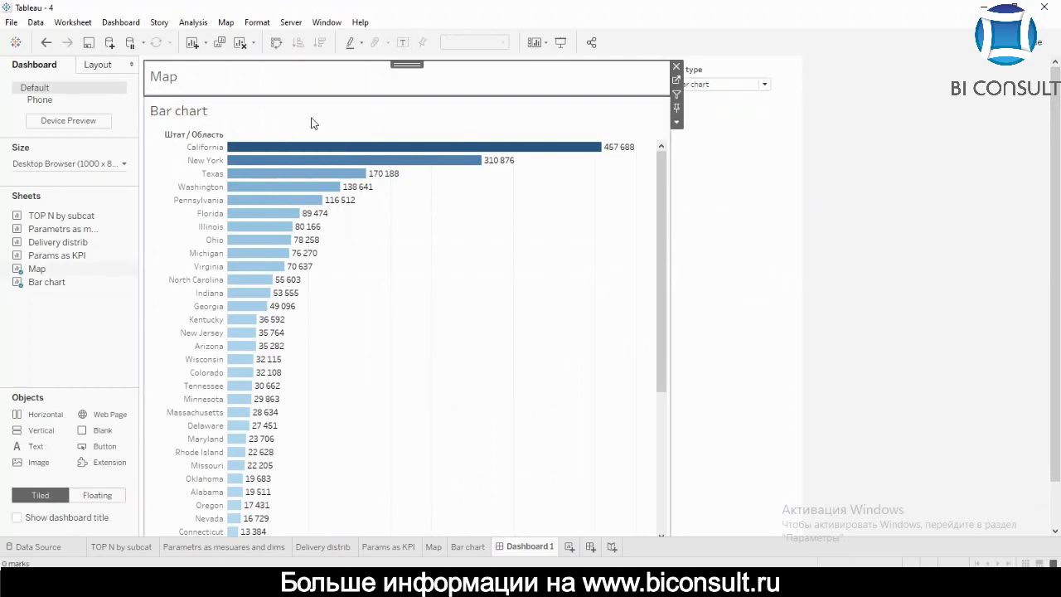
pyautogui.rightClick(219, 75)
pyautogui.click(258, 121)
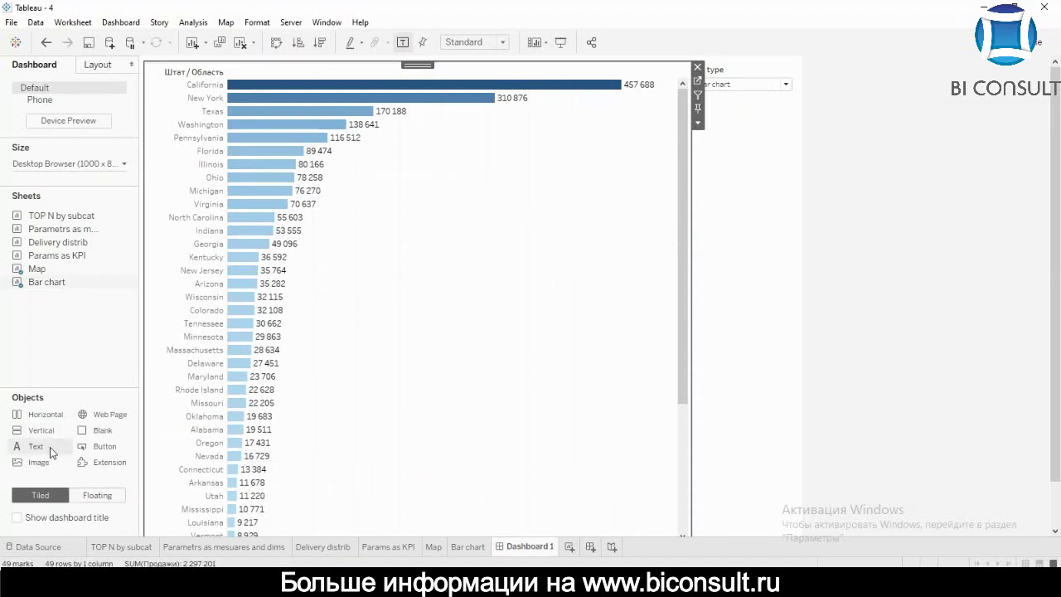
# Add a text object above the bar chart on the dashboard, containing the inserted Viz type parameter value.
pyautogui.moveTo(50, 447); pyautogui.dragTo(277, 89)
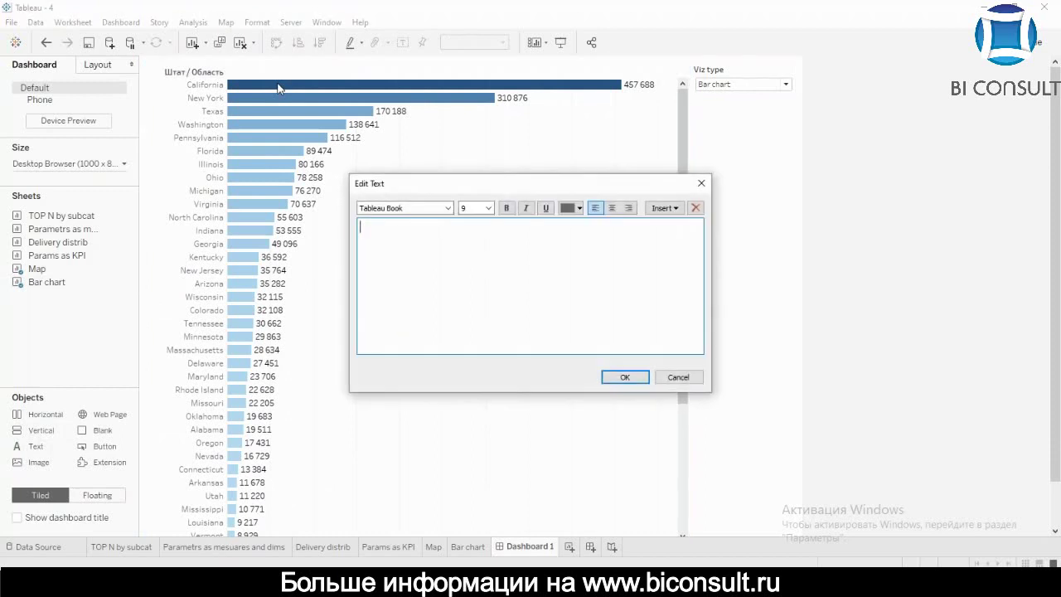
pyautogui.click(665, 208)
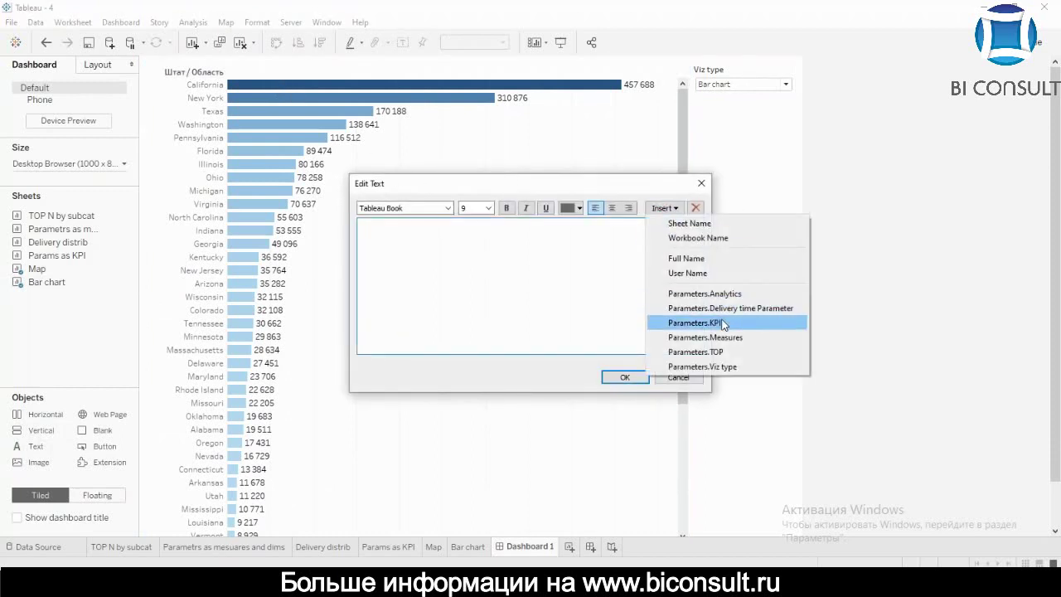
pyautogui.click(722, 369)
pyautogui.click(636, 377)
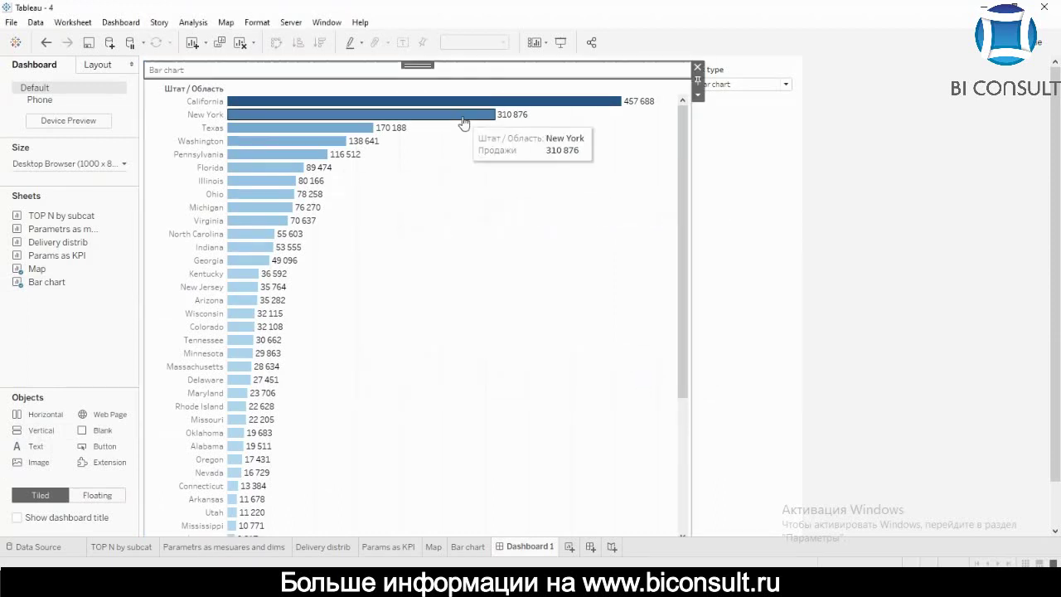
# Format the Viz type parameter text above the bar chart as size 20 in black.
pyautogui.doubleClick(549, 72)
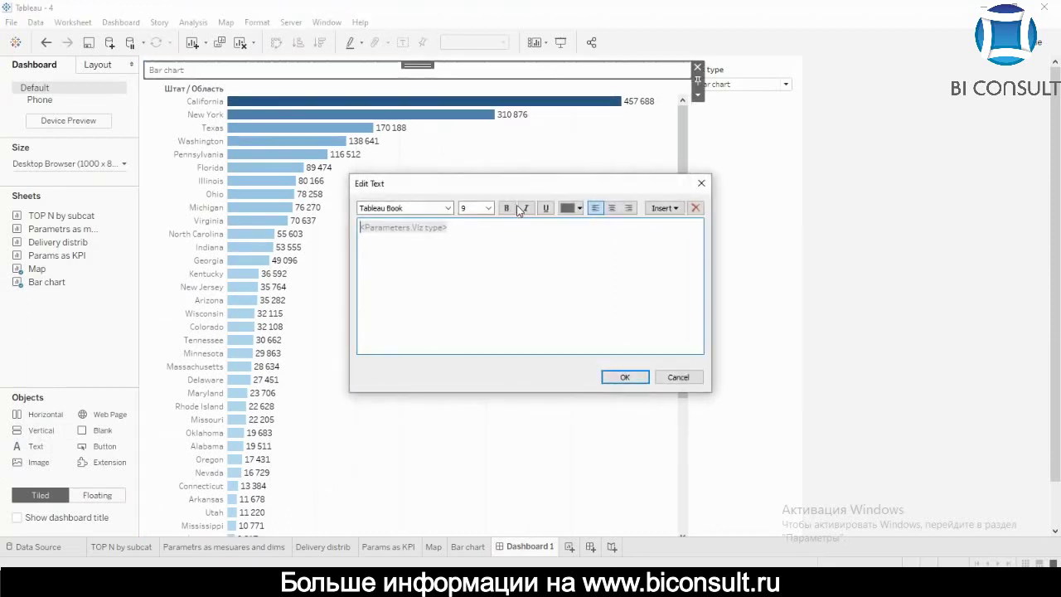
pyautogui.moveTo(479, 230); pyautogui.dragTo(304, 231)
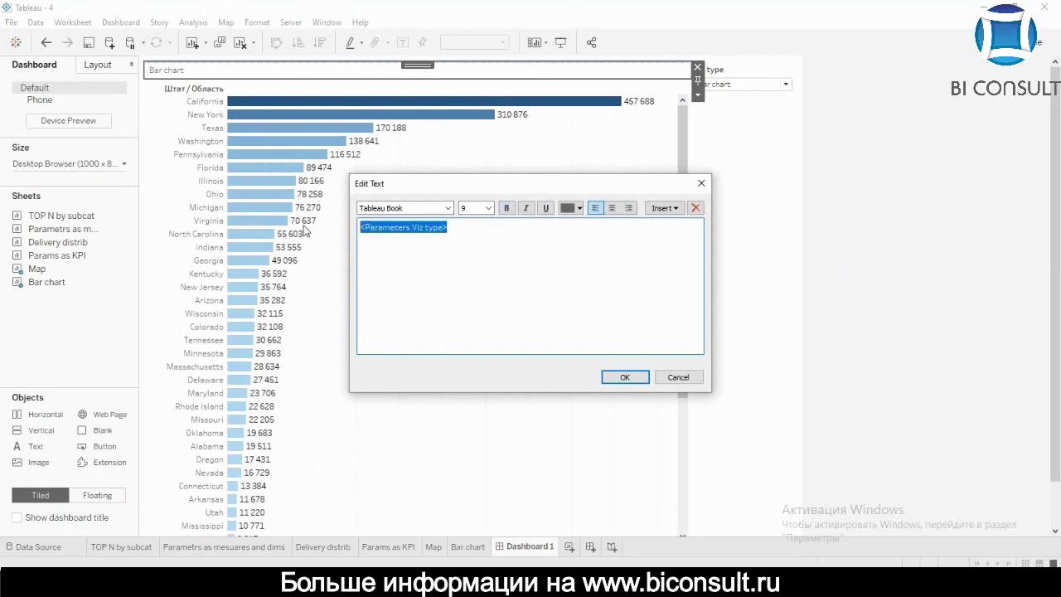
pyautogui.click(488, 208)
pyautogui.click(492, 297)
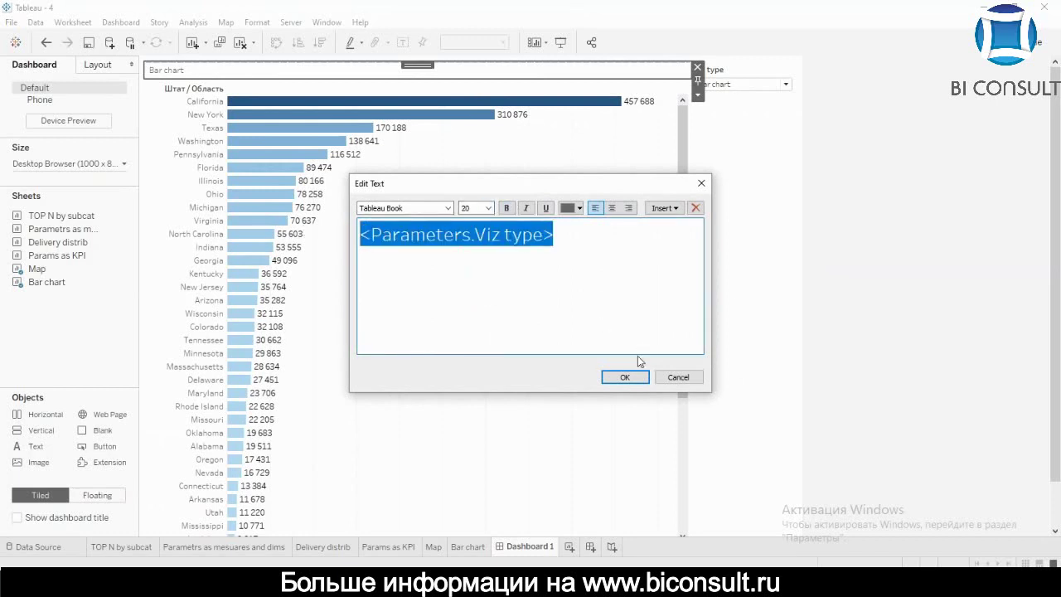
pyautogui.click(579, 208)
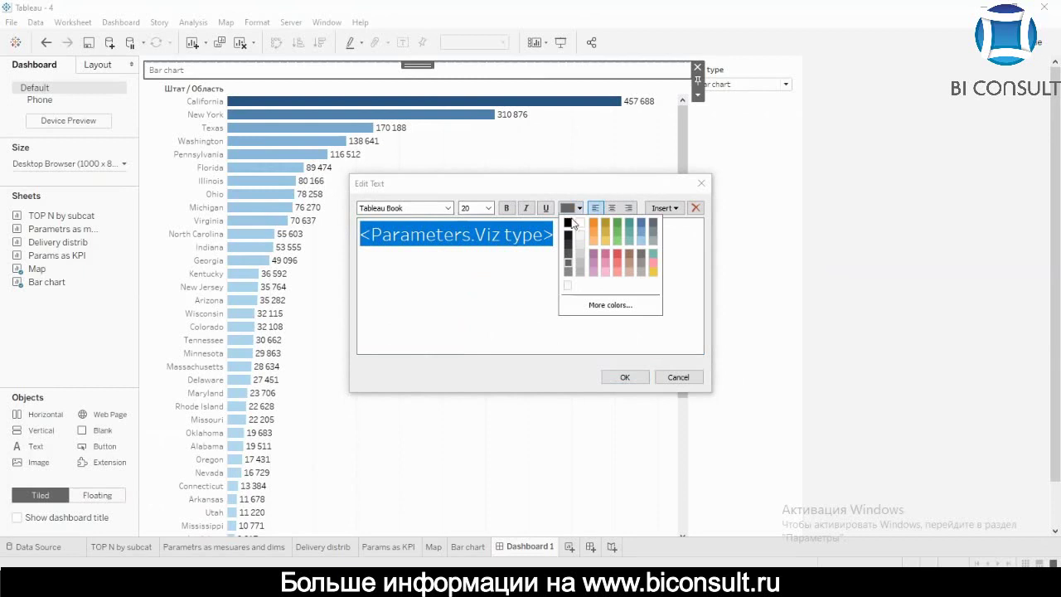
pyautogui.click(572, 220)
pyautogui.click(624, 375)
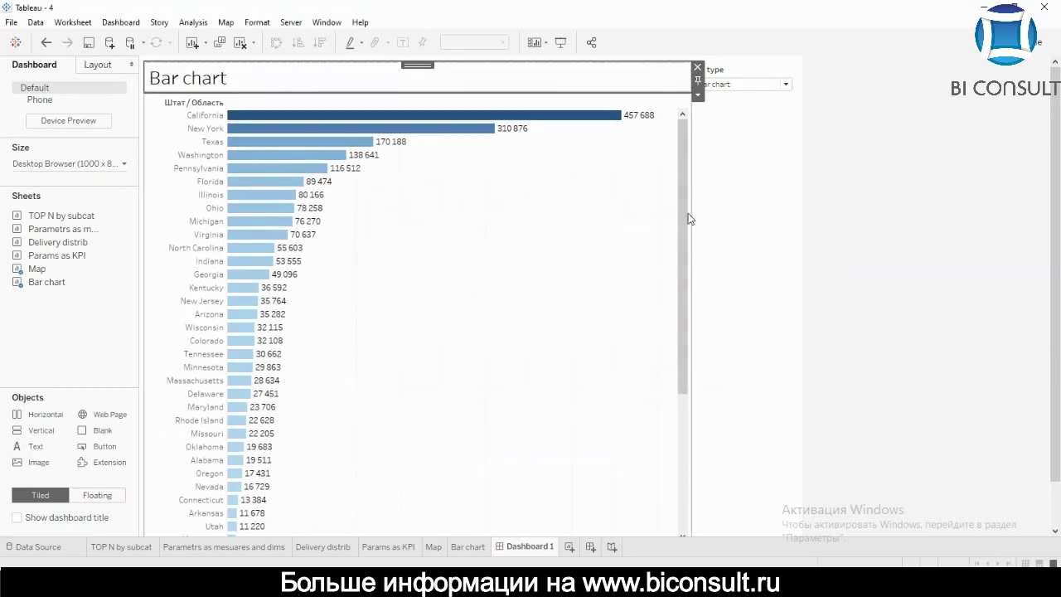
# Set the dashboard's Viz type parameter to Map.
pyautogui.click(728, 84)
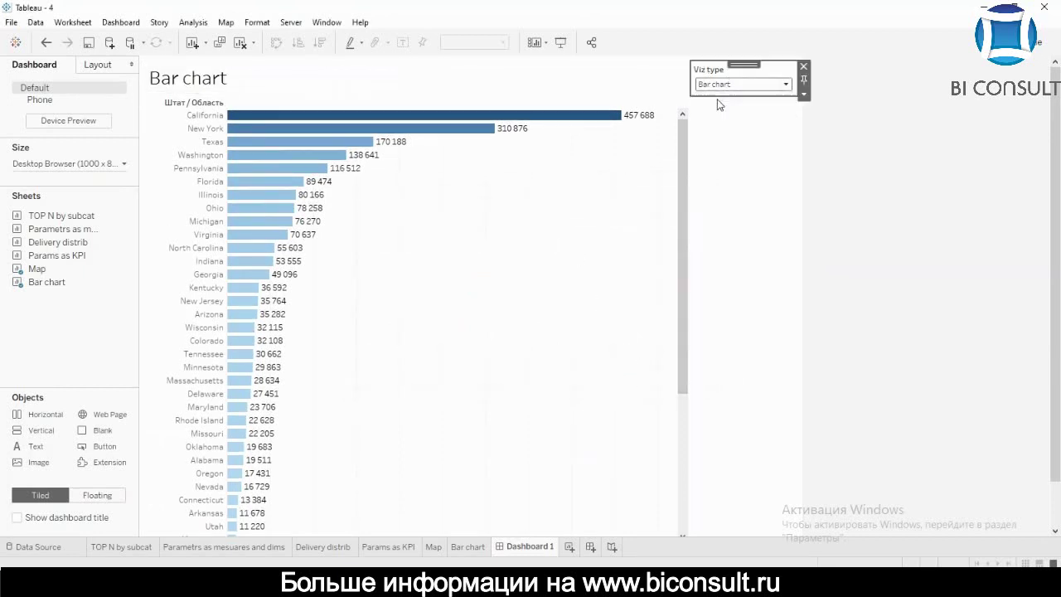
pyautogui.click(720, 97)
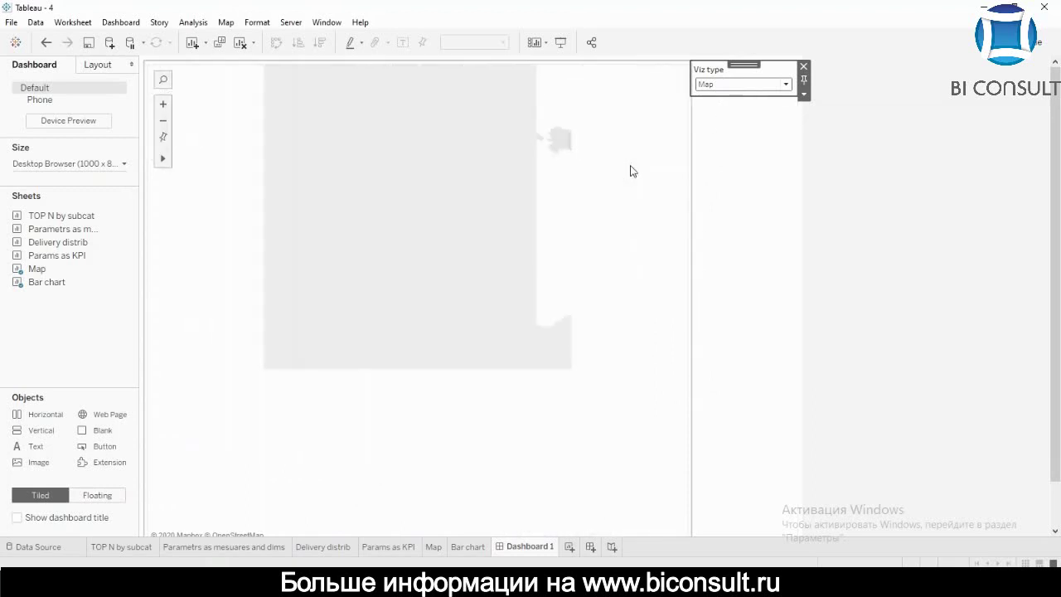
pyautogui.moveTo(1055, 192)
pyautogui.mouseDown()
pyautogui.moveTo(1055, 237)
pyautogui.moveTo(1053, 197)
pyautogui.mouseUp()
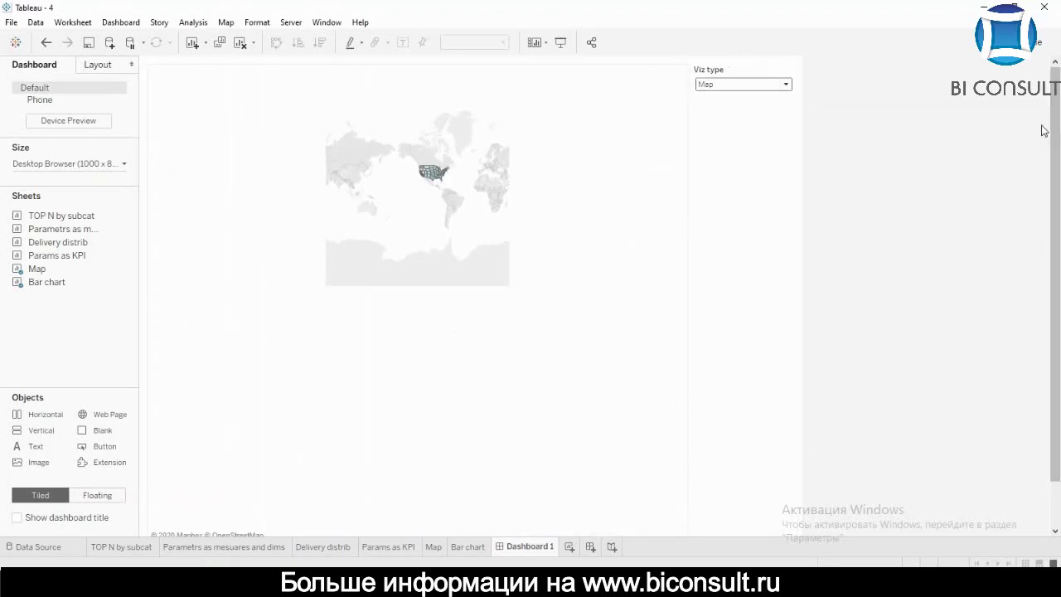